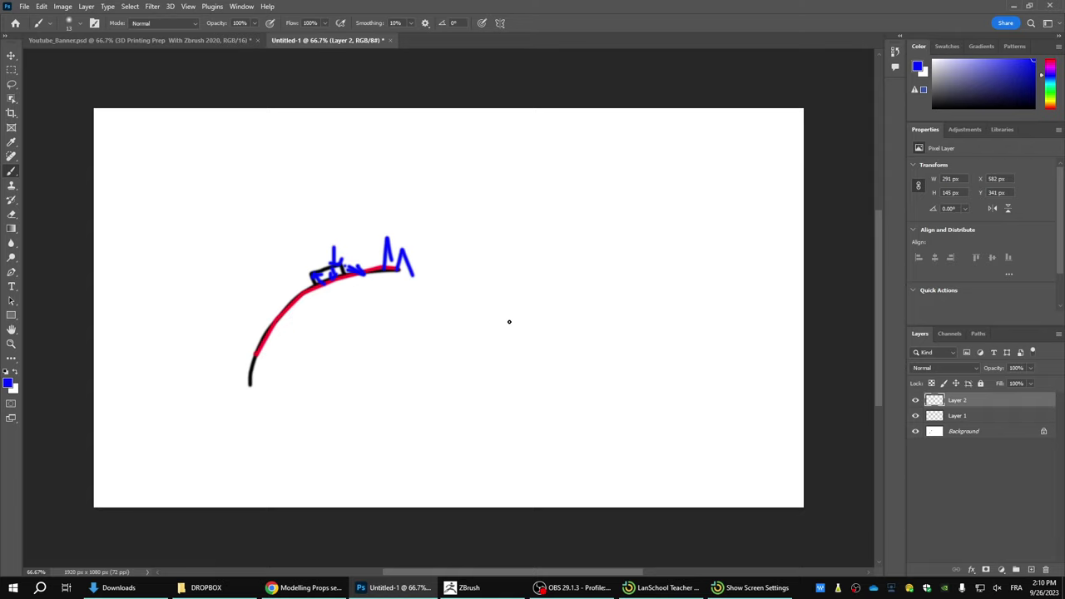
Step: Switch to ZBrush and display the wireframe lines over the full axe sculpt's coloured polygroups
key("alt+Tab")
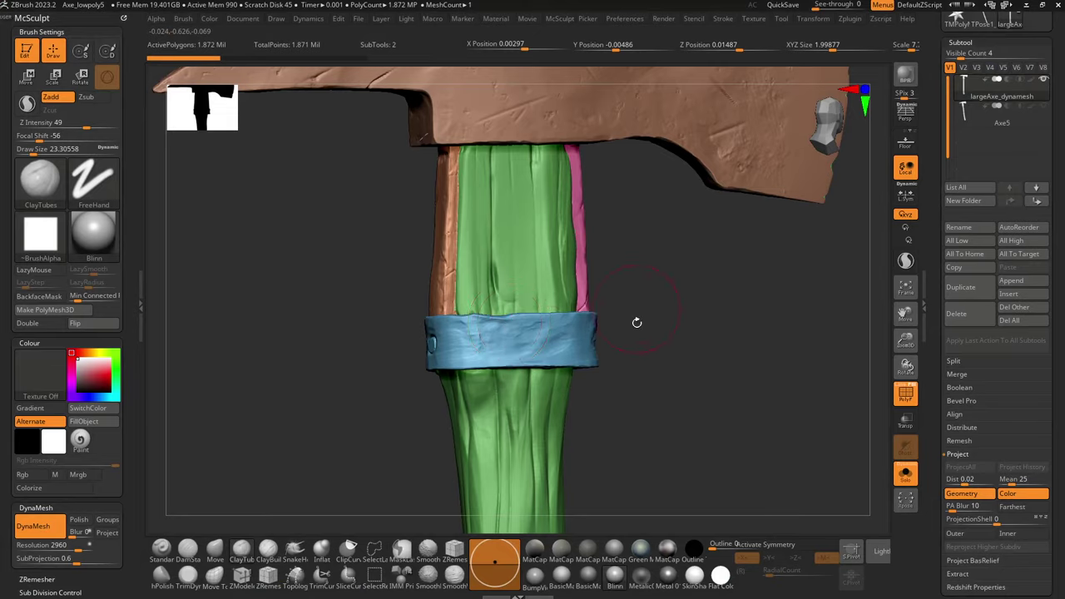
left_click_drag(690, 389, 662, 340, "alt")
key("shift+f")
key("f")
key("shift+f")
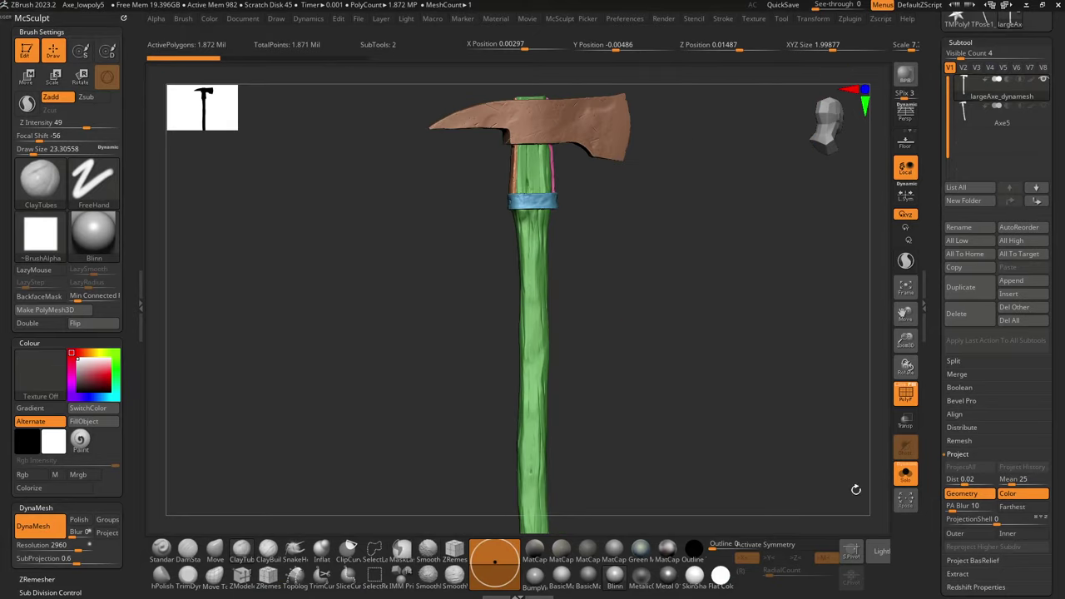
left_click(900, 386)
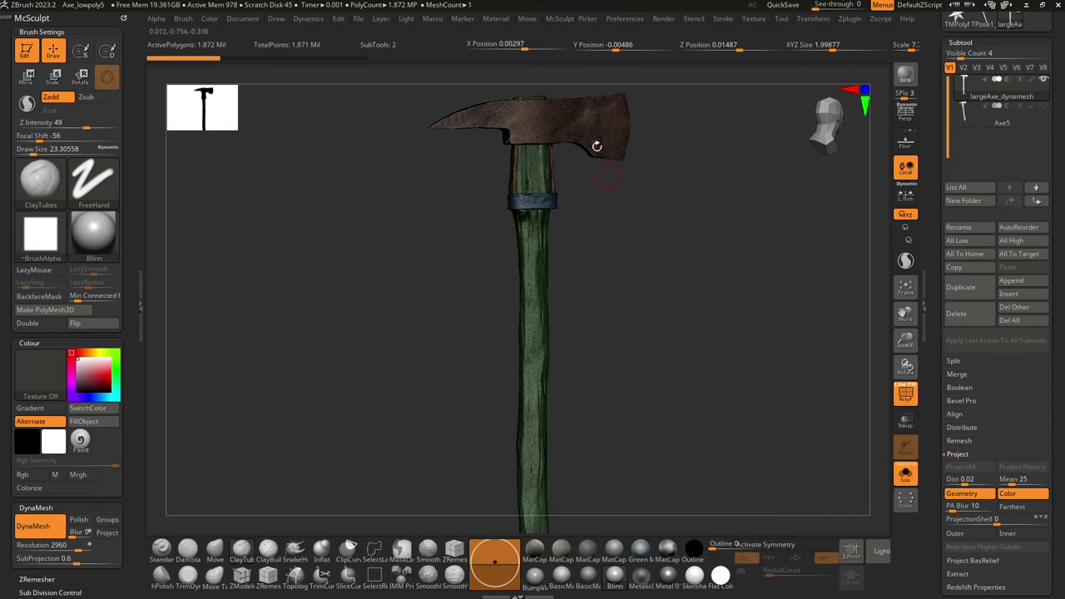
left_click_drag(618, 252, 617, 315)
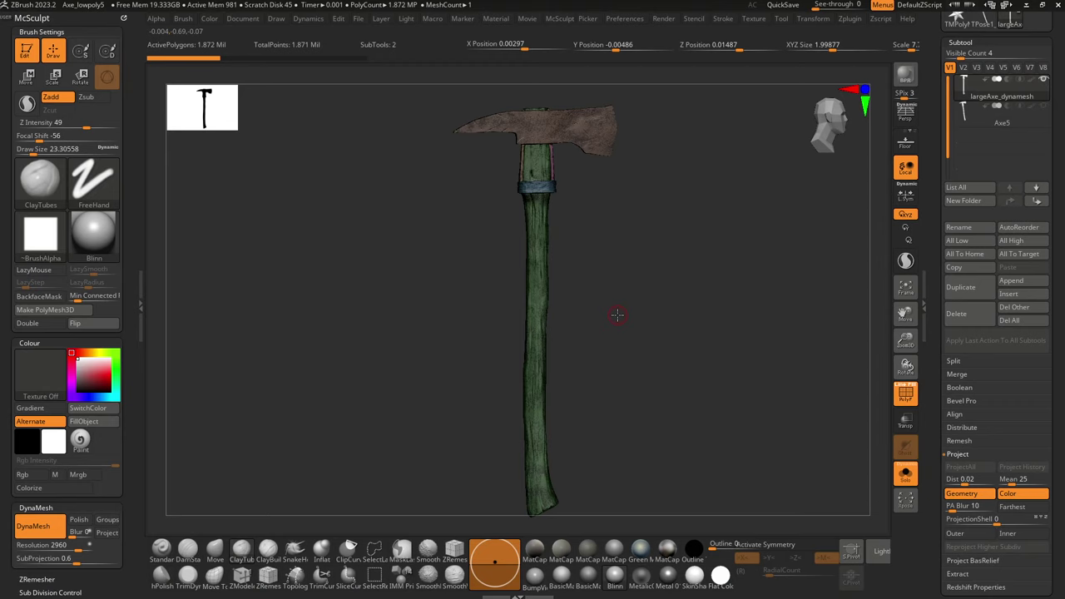
Step: Select the Axe5 subtool and examine the wireframe of its low-poly head and handle
left_click(982, 117)
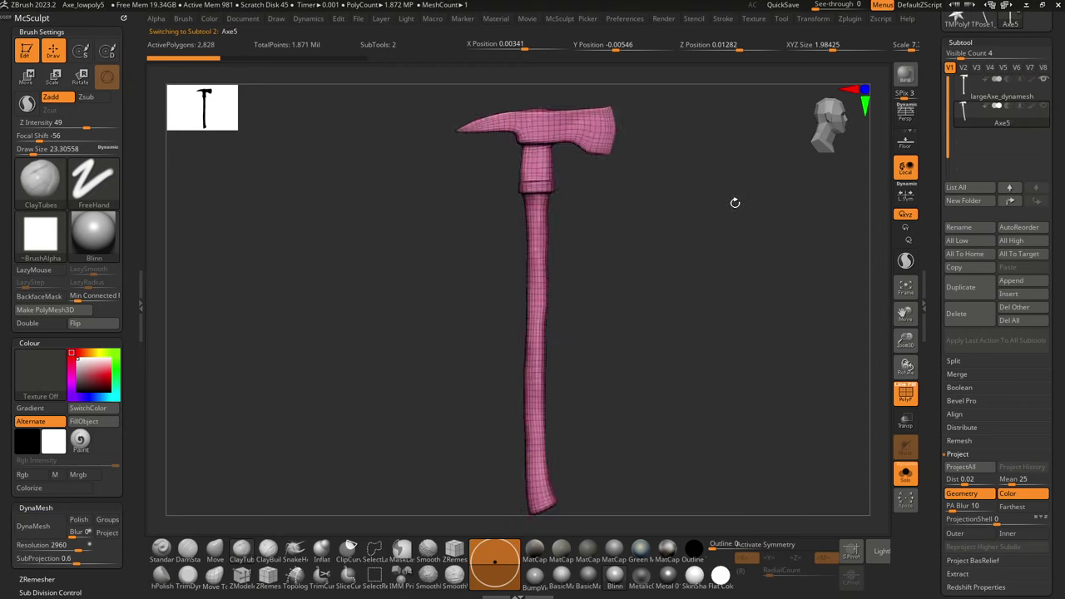
left_click_drag(699, 220, 683, 296, "alt")
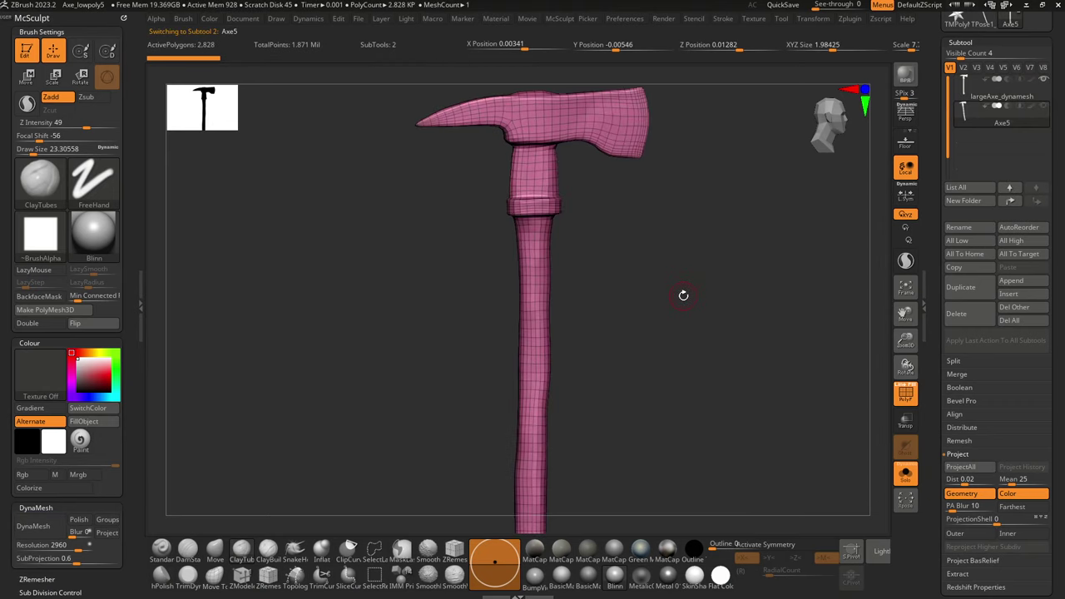
key("alt+Tab")
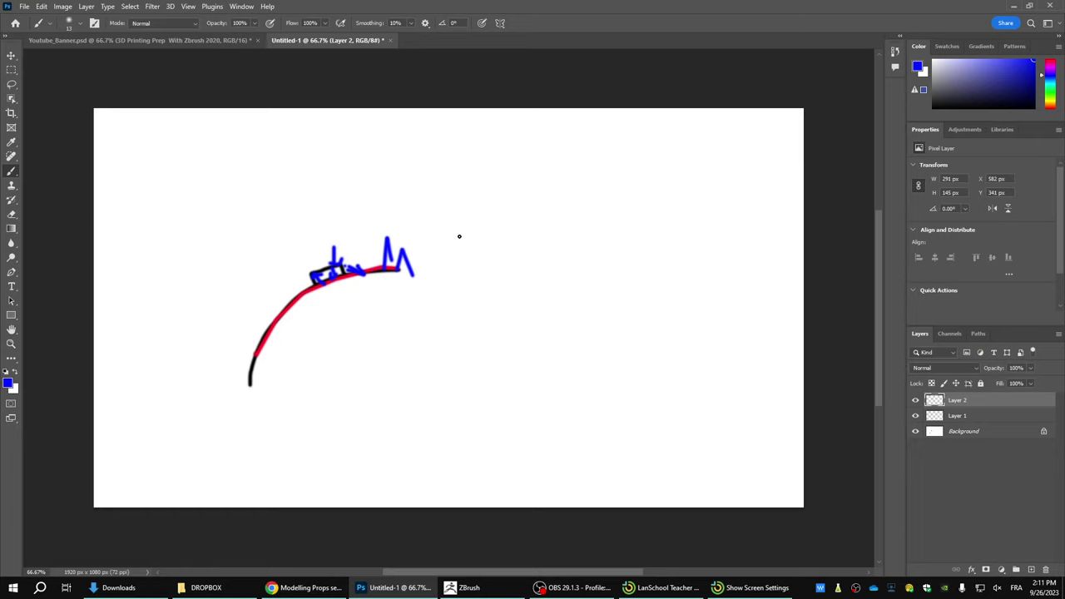
key("alt+Tab")
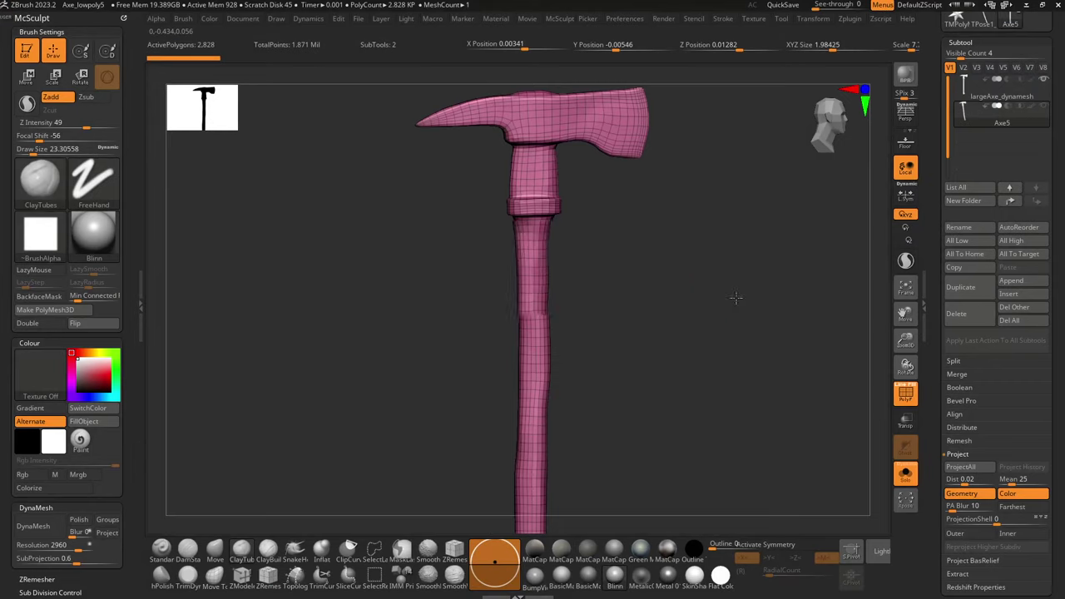
left_click_drag(720, 299, 716, 347)
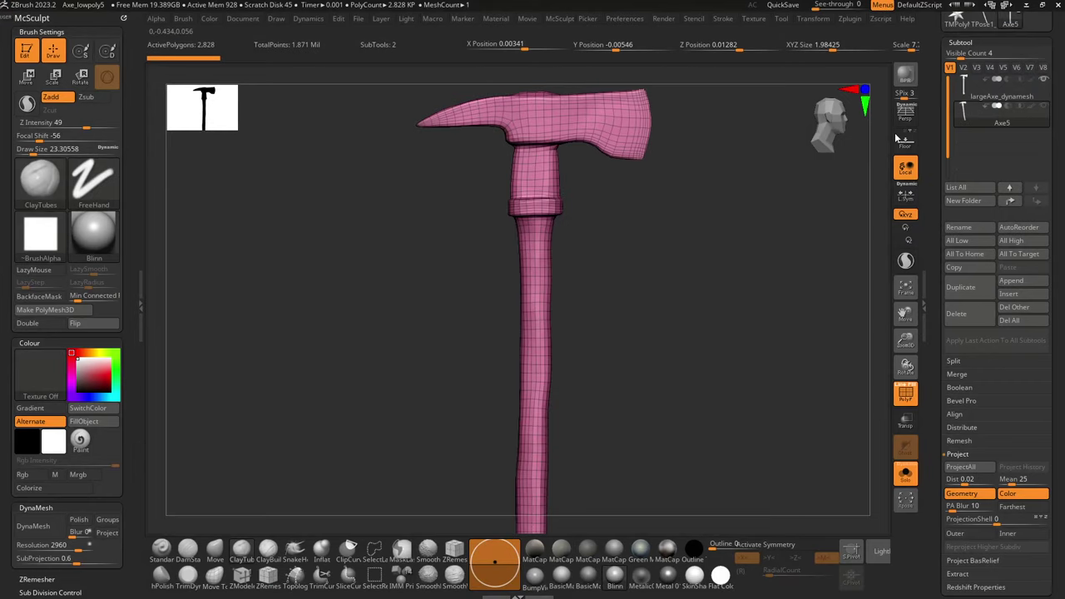
Step: Select the largeAxe_dynamesh subtool and inspect its wireframe up close along the border between the green handle and pink strip
left_click(962, 97)
left_click_drag(710, 291, 720, 295)
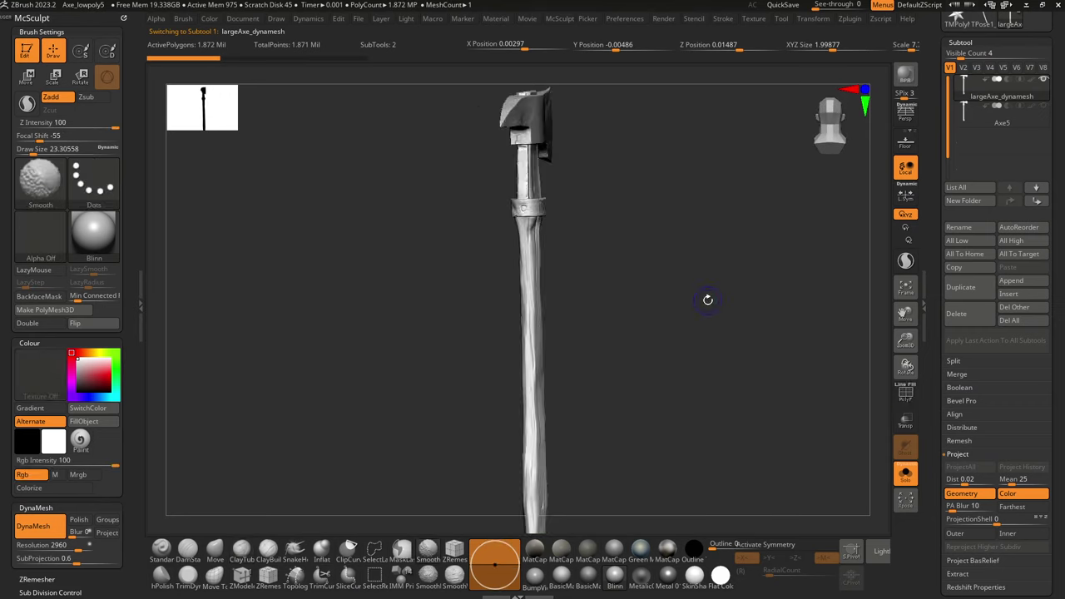
key("shift+f")
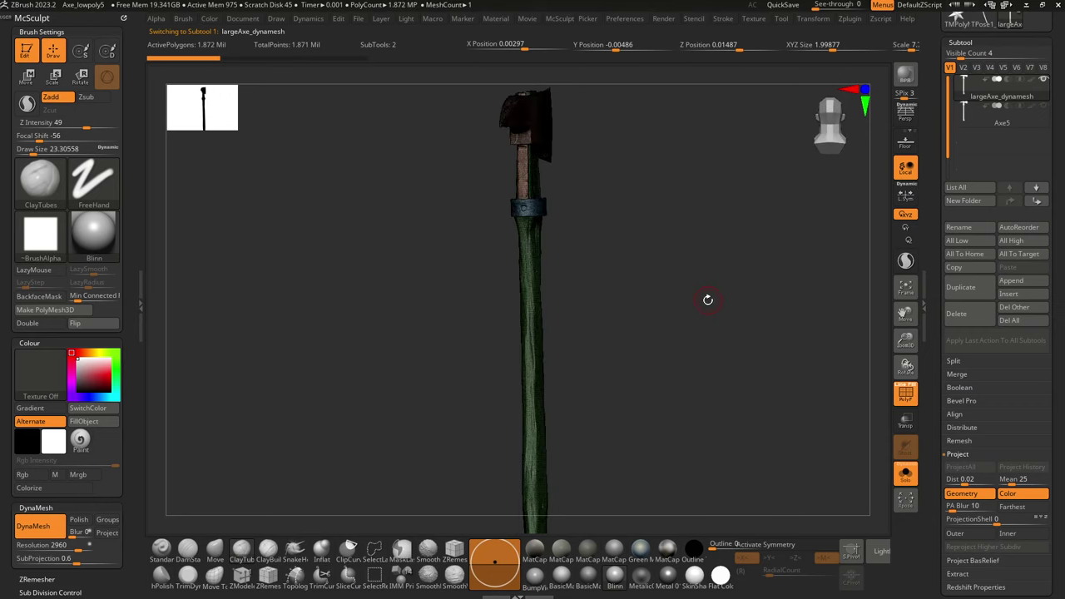
left_click_drag(708, 301, 800, 493)
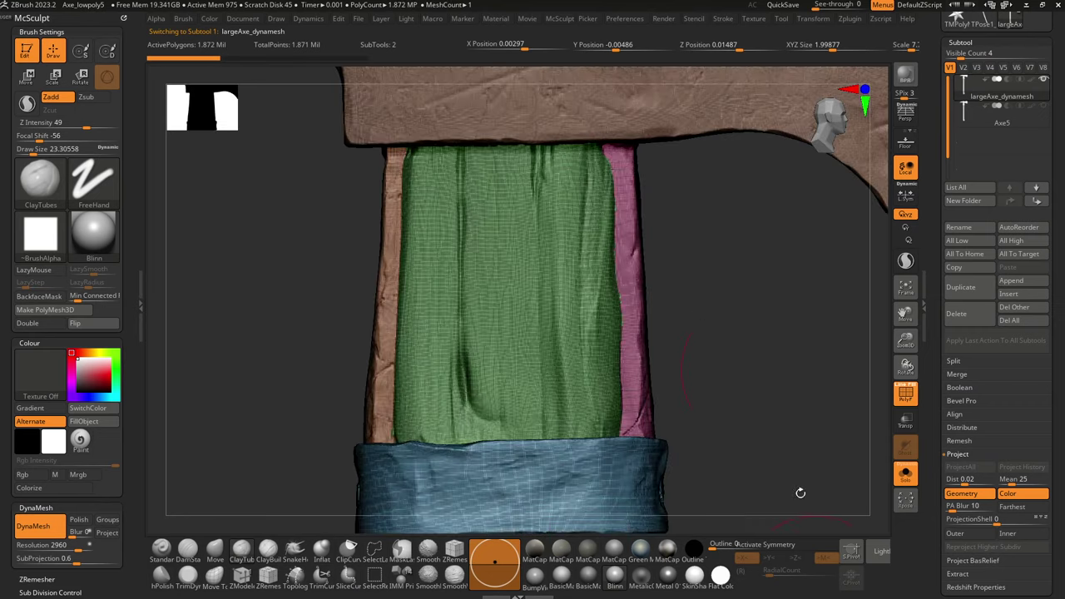
left_click_drag(757, 367, 721, 362)
left_click_drag(767, 392, 739, 274, "alt")
left_click_drag(739, 274, 566, 247)
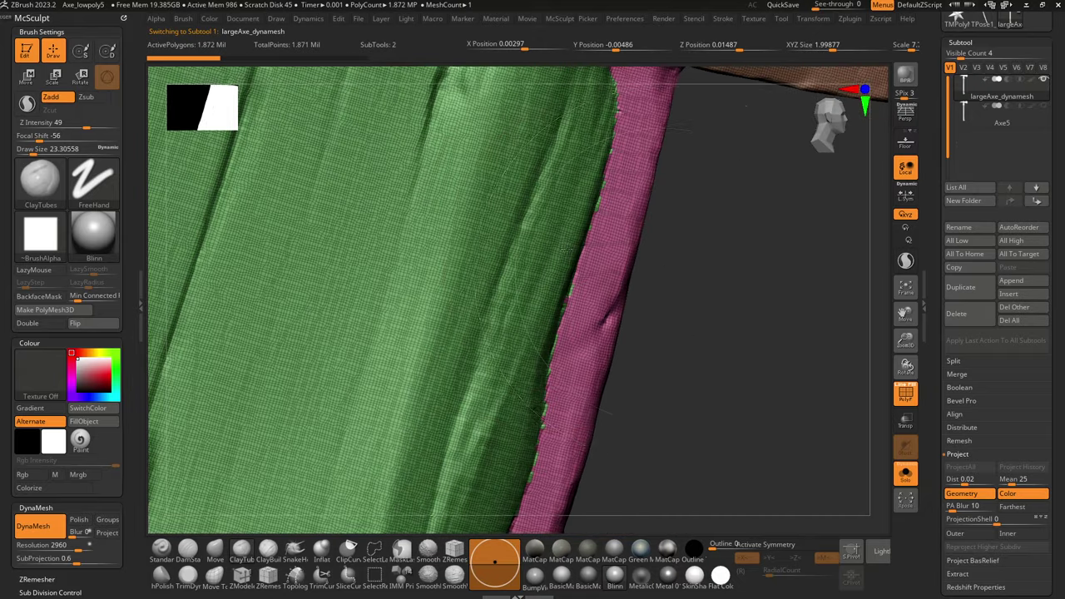
Step: Turn off the polyframe, isolate the pink strip's polygroup to inspect its edge, and show the whole mesh again around the collar
key("shift+f")
left_click(610, 262, "ctrl+shift")
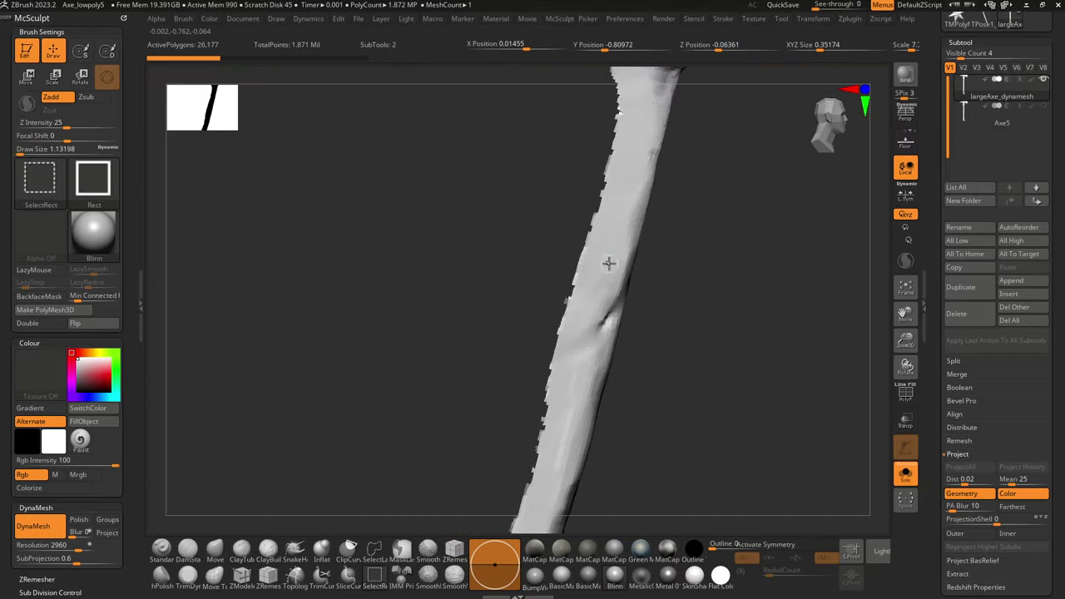
left_click(694, 312, "ctrl+shift")
mouse_move(717, 338)
left_mouse_down()
mouse_move(707, 357)
mouse_move(756, 417)
mouse_move(755, 165)
left_mouse_up()
left_click_drag(755, 366, 761, 466)
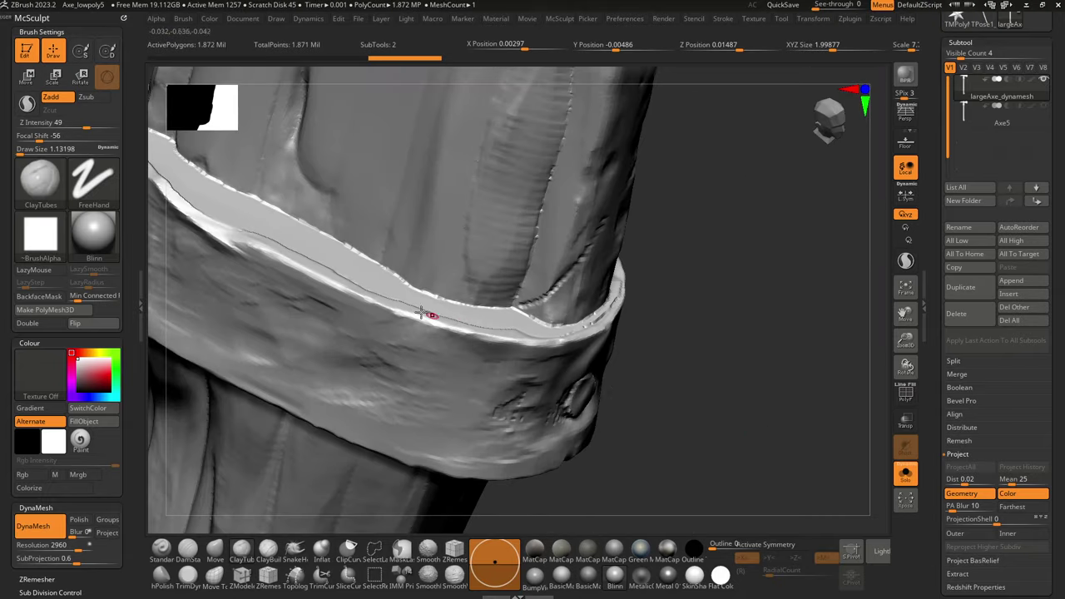
Step: Smooth the upper rim of the metal collar around the handle using a draw size of about 13
key("s")
left_click_drag(367, 283, 377, 283)
left_click_drag(260, 233, 515, 328, "shift")
left_click_drag(751, 344, 690, 337)
mouse_move(667, 237)
left_mouse_down("shift")
mouse_move(641, 281)
mouse_move(587, 329)
left_mouse_up("shift")
mouse_move(820, 241)
left_mouse_down("alt")
mouse_move(785, 316)
mouse_move(708, 375)
left_mouse_up("alt")
mouse_move(580, 246)
left_mouse_down("shift")
mouse_move(607, 353)
mouse_move(592, 416)
left_mouse_up("shift")
left_click_drag(670, 104, 739, 356, "alt")
left_click_drag(566, 274, 628, 376, "shift")
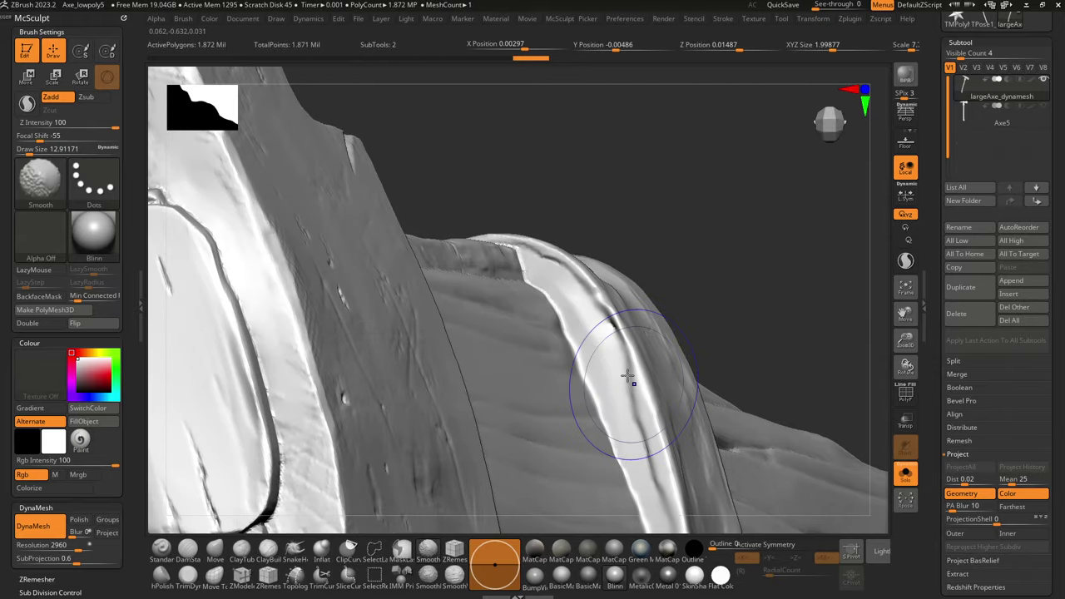
Step: Compare the seam between collar and wooden handle on the sculpt with the same area of Axe5
left_click_drag(700, 293, 611, 312)
mouse_move(611, 312)
right_mouse_down()
mouse_move(649, 407)
mouse_move(613, 394)
mouse_move(447, 243)
mouse_move(404, 308)
mouse_move(447, 353)
mouse_move(413, 302)
mouse_move(466, 333)
mouse_move(554, 304)
mouse_move(695, 396)
mouse_move(637, 285)
mouse_move(632, 183)
mouse_move(632, 233)
mouse_move(652, 281)
mouse_move(567, 306)
right_mouse_up()
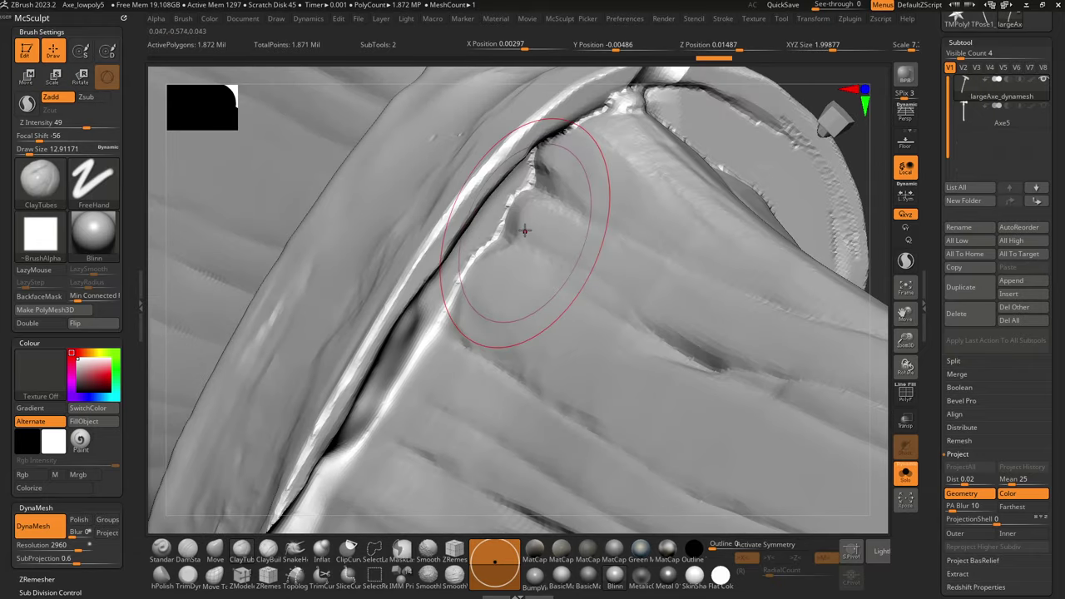
left_click_drag(507, 241, 488, 301)
right_click_drag(350, 405, 506, 213)
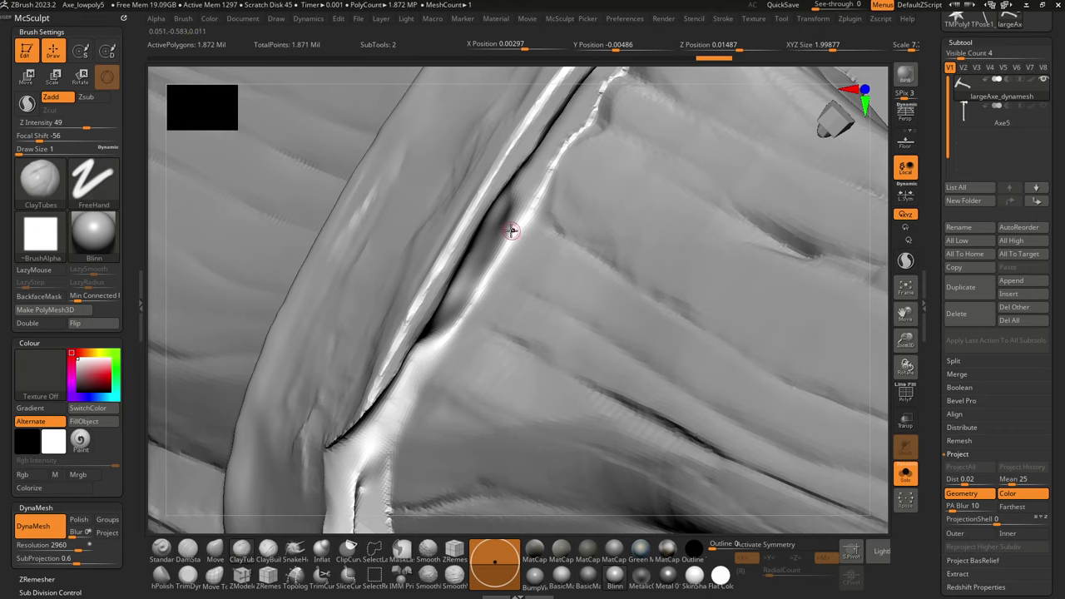
left_click(975, 123)
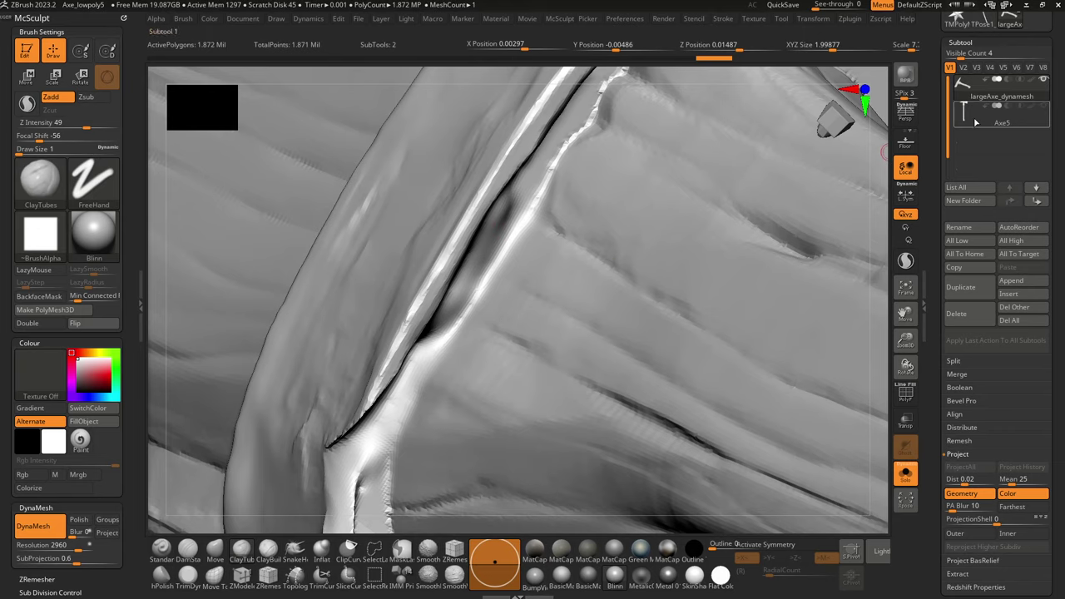
mouse_move(975, 122)
left_click(975, 90)
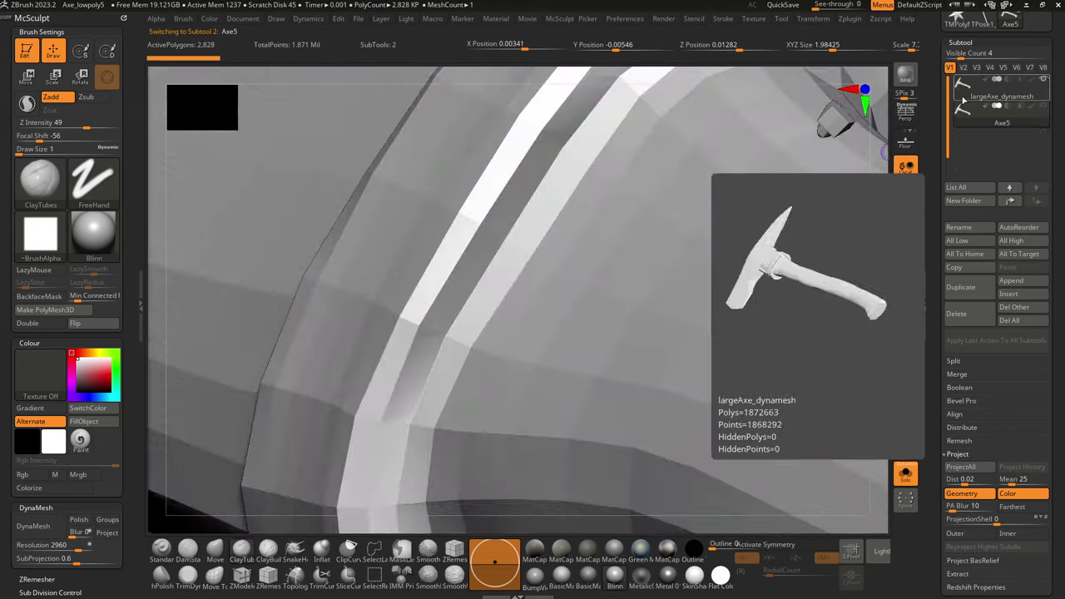
key("s")
left_click_drag(485, 251, 492, 250)
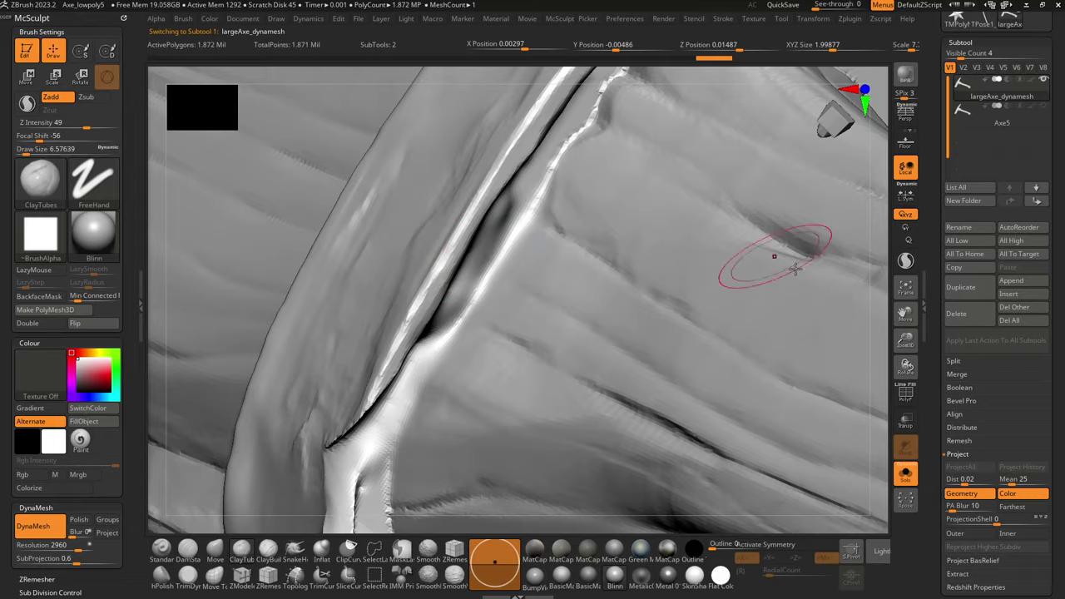
Step: Turn the polyframe on for the sculpt and delete the Axe5 subtool
mouse_move(771, 331)
right_mouse_down("ctrl")
mouse_move(689, 243)
mouse_move(449, 50)
mouse_move(578, 380)
mouse_move(544, 322)
mouse_move(468, 335)
right_mouse_up("ctrl")
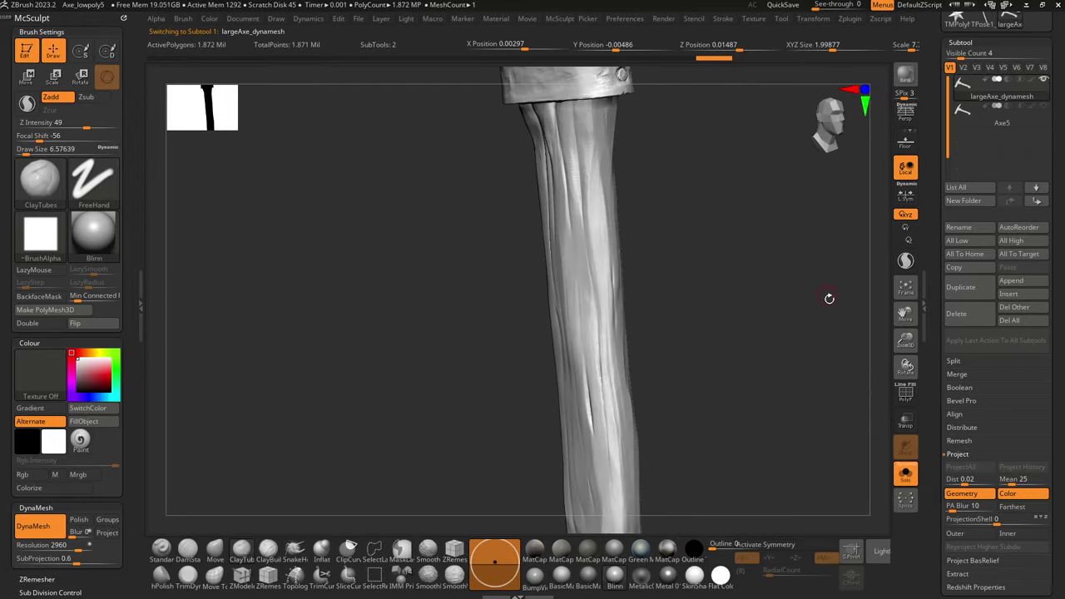
key("shift+f")
right_click_drag(830, 300, 639, 277, "shift")
mouse_move(989, 121)
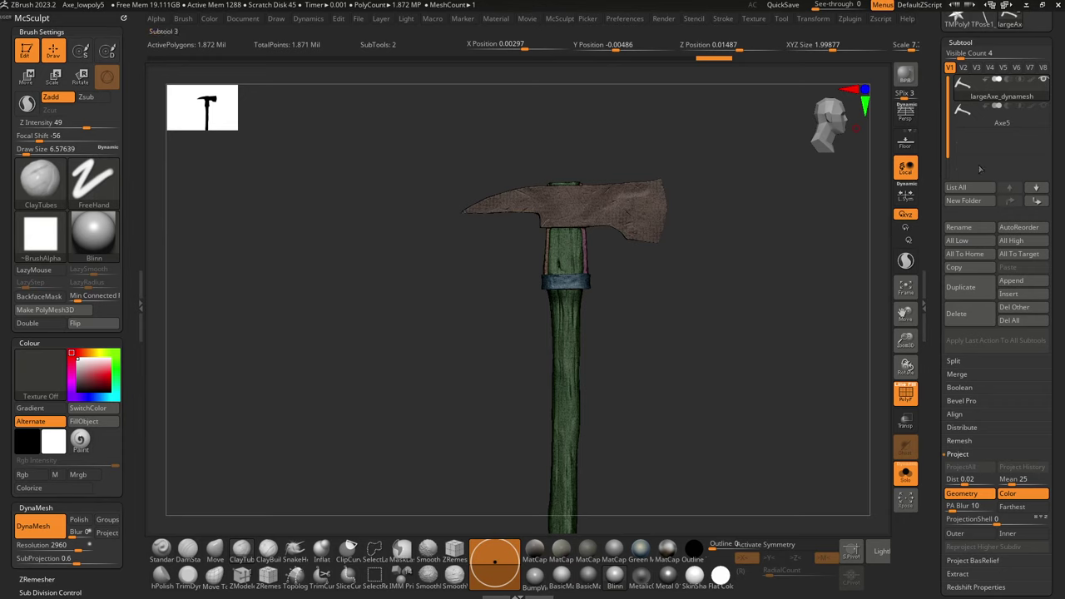
left_click(981, 117)
left_click(956, 314)
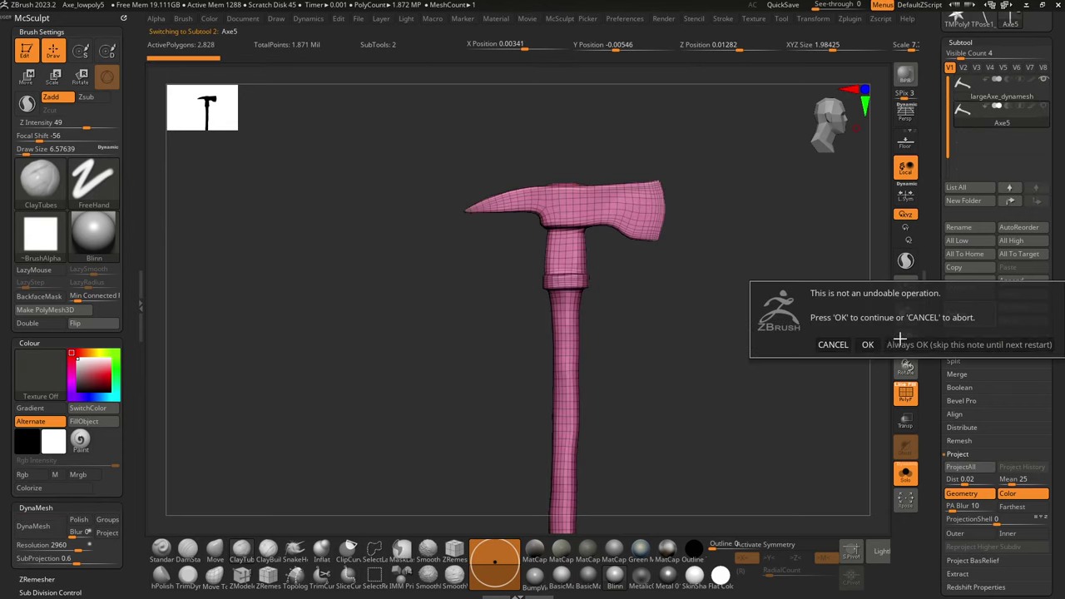
left_click(867, 343)
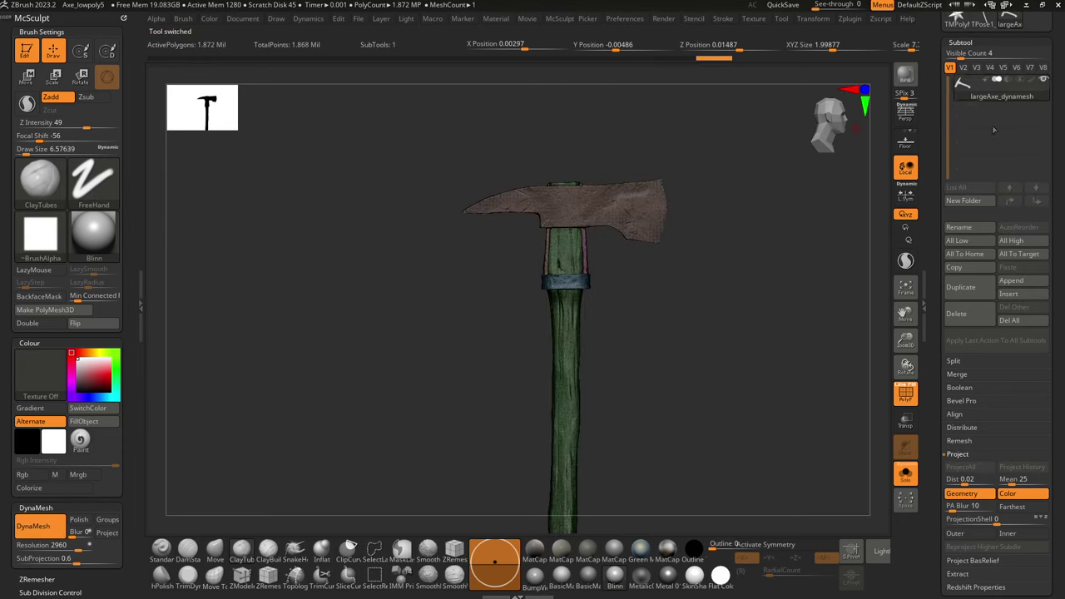
Step: Duplicate the largeAxe_dynamesh subtool and set the brush draw size to about 13
left_click(958, 286)
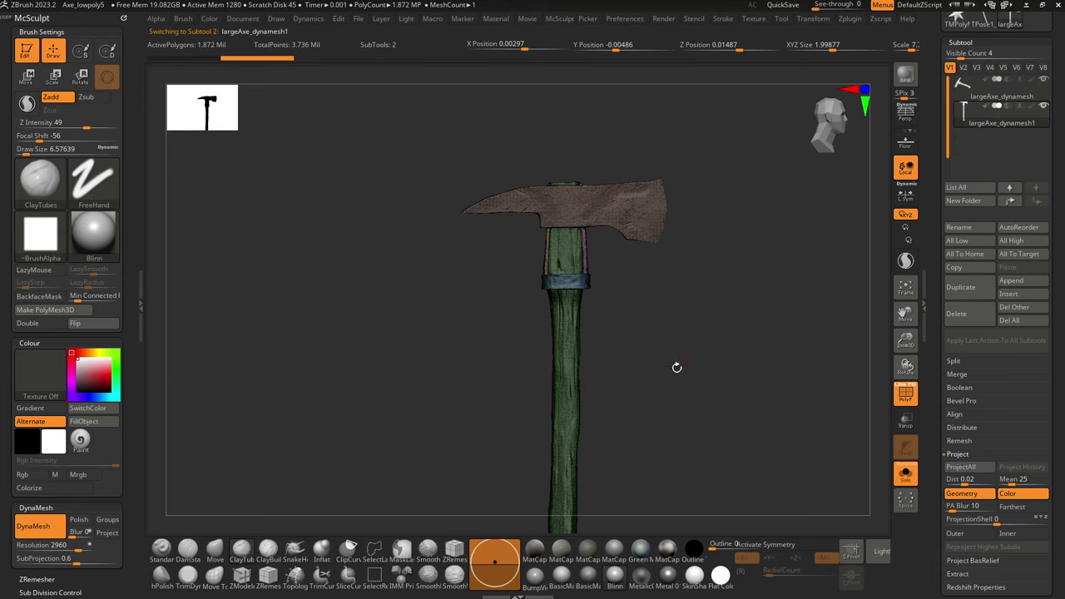
key("s")
left_click_drag(660, 367, 685, 369)
mouse_move(686, 369)
right_mouse_down("ctrl")
mouse_move(729, 413)
mouse_move(684, 267)
right_mouse_up("ctrl")
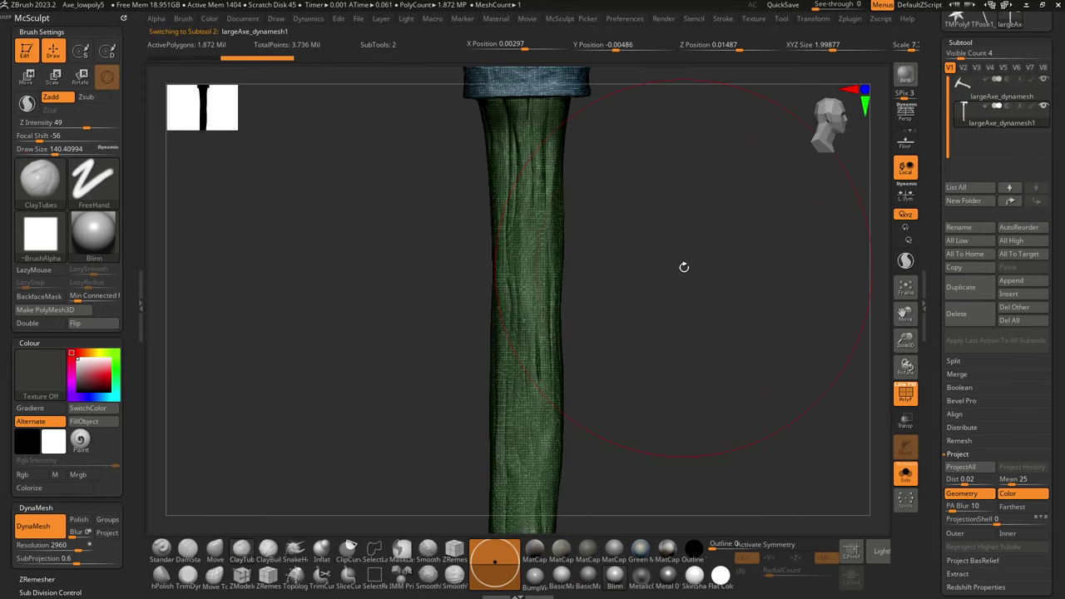
key("s")
left_click_drag(684, 267, 659, 278)
mouse_move(659, 279)
right_mouse_down("ctrl")
mouse_move(666, 256)
mouse_move(654, 247)
mouse_move(622, 295)
right_mouse_up("ctrl")
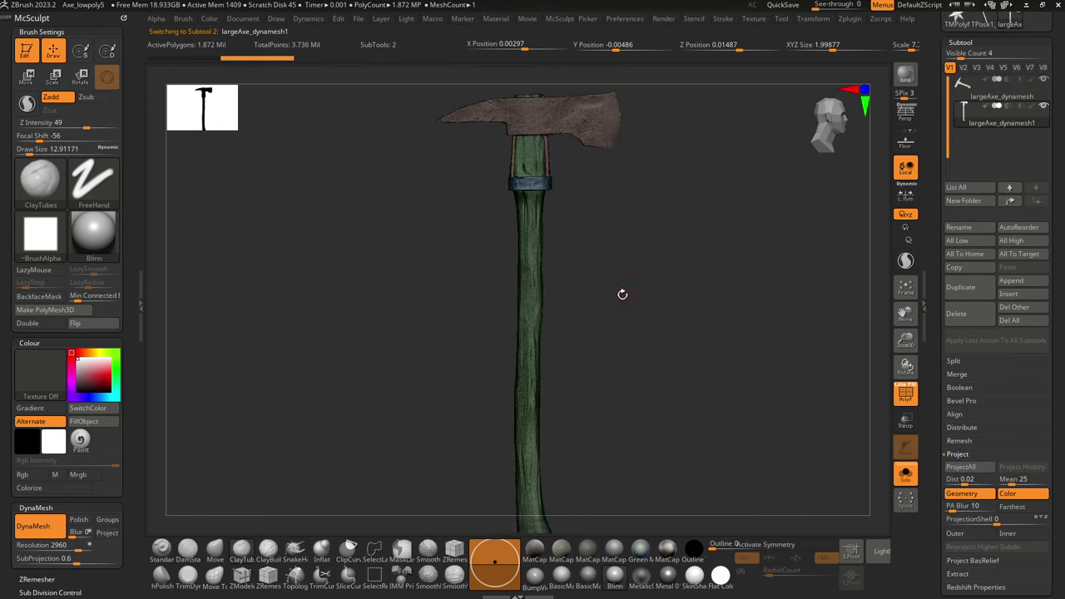
Step: Hide the wireframe lines while keeping polygroup colours, and examine the duplicate's axe head and handle end from above
key("shift+f")
key("shift+f")
right_click_drag(649, 251, 714, 475, "ctrl")
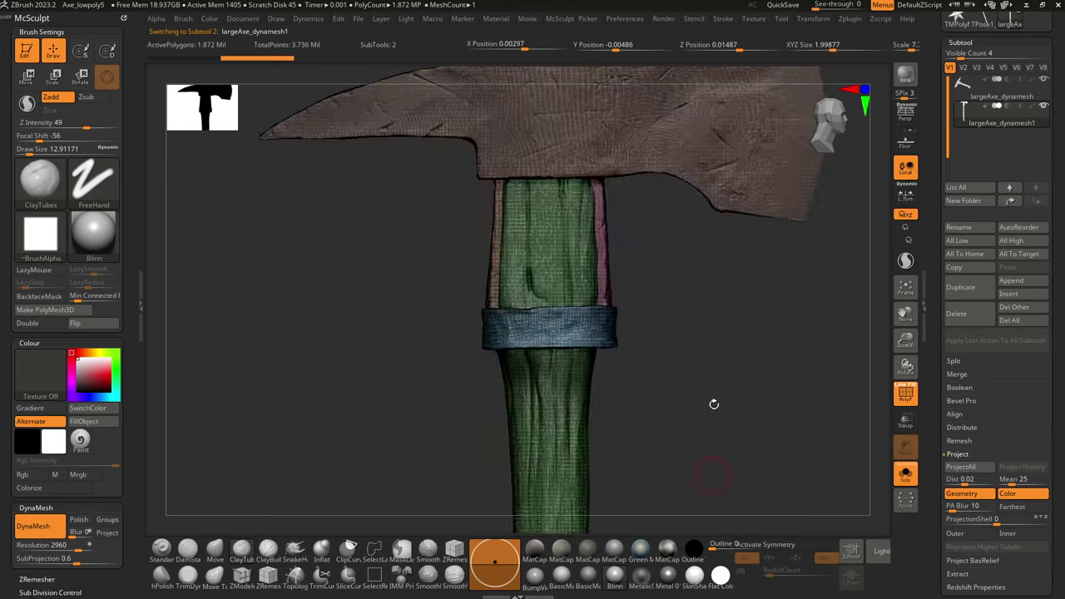
right_click_drag(713, 403, 748, 431)
left_click(901, 386)
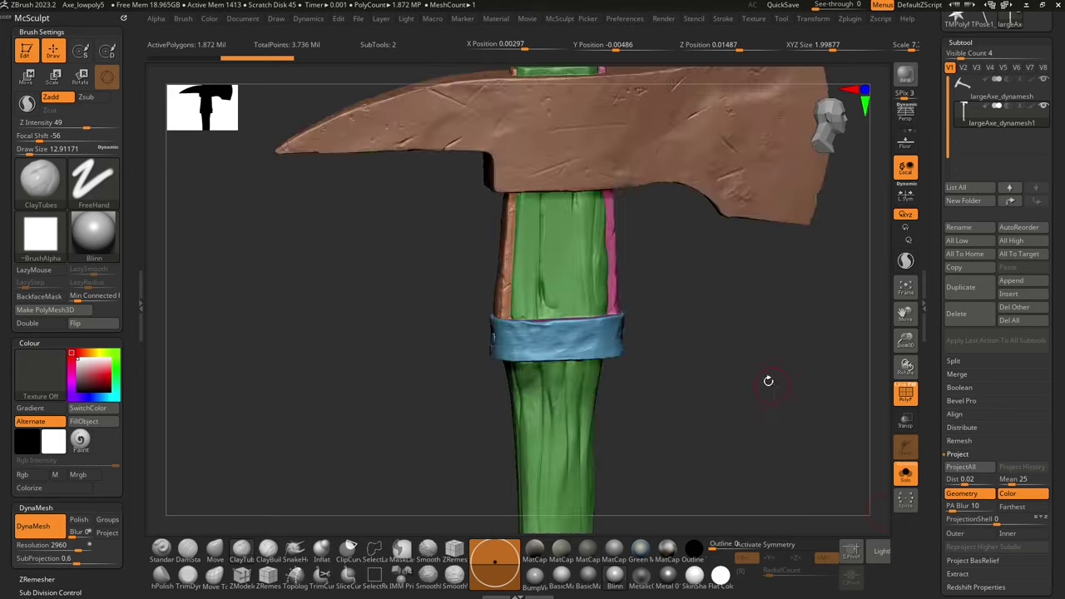
right_click_drag(768, 380, 756, 330, "ctrl")
right_click_drag(755, 331, 765, 506)
right_click_drag(759, 295, 775, 478, "alt")
right_click_drag(765, 441, 763, 512, "alt")
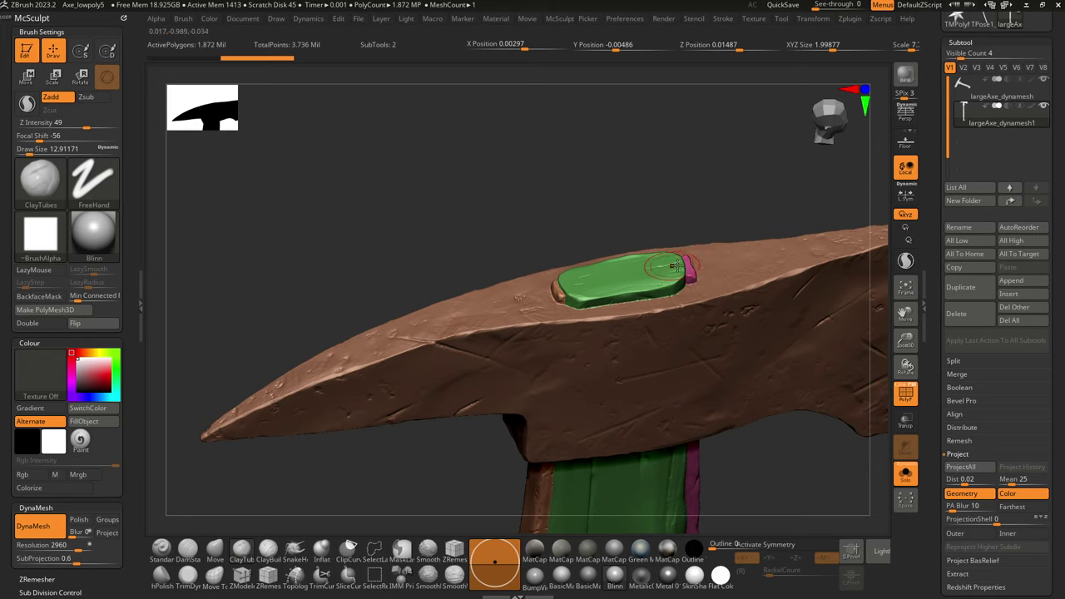
right_click_drag(813, 471, 782, 440, "ctrl")
right_click_drag(707, 491, 621, 183, "alt")
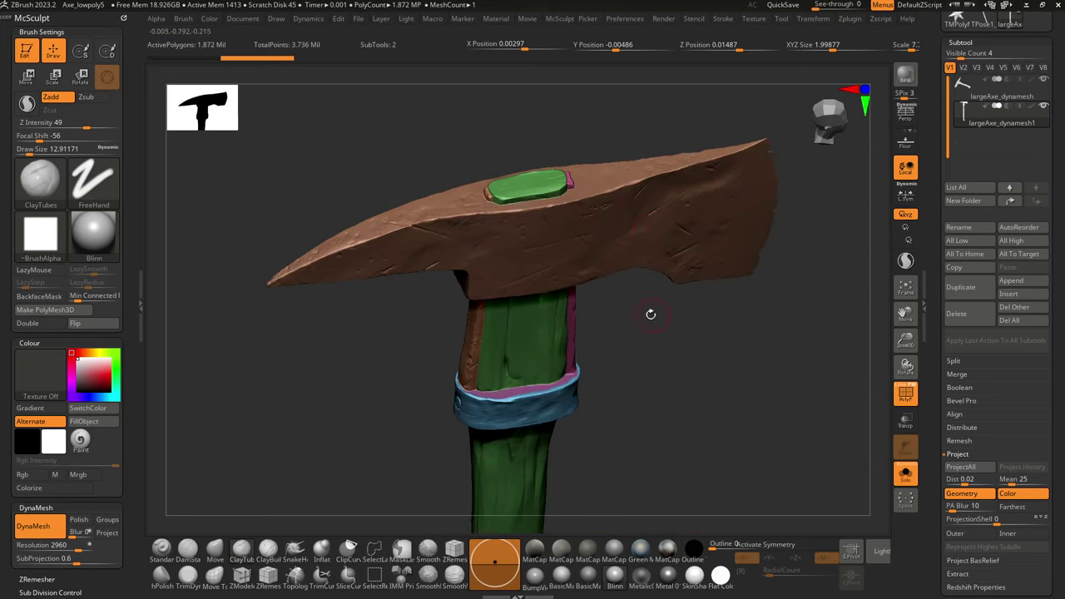
Step: Hide the axe head's polygroup on the duplicate subtool
left_click(580, 239, "ctrl+shift")
left_click(577, 238, "ctrl+shift")
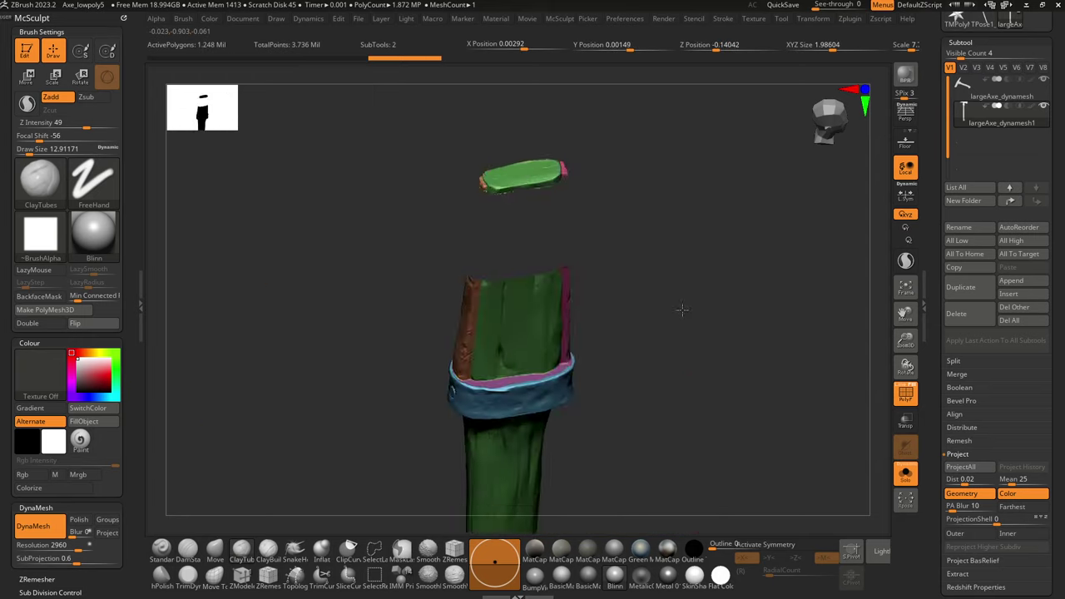
left_click_drag(685, 309, 622, 318, "shift")
right_click_drag(623, 318, 634, 267, "ctrl")
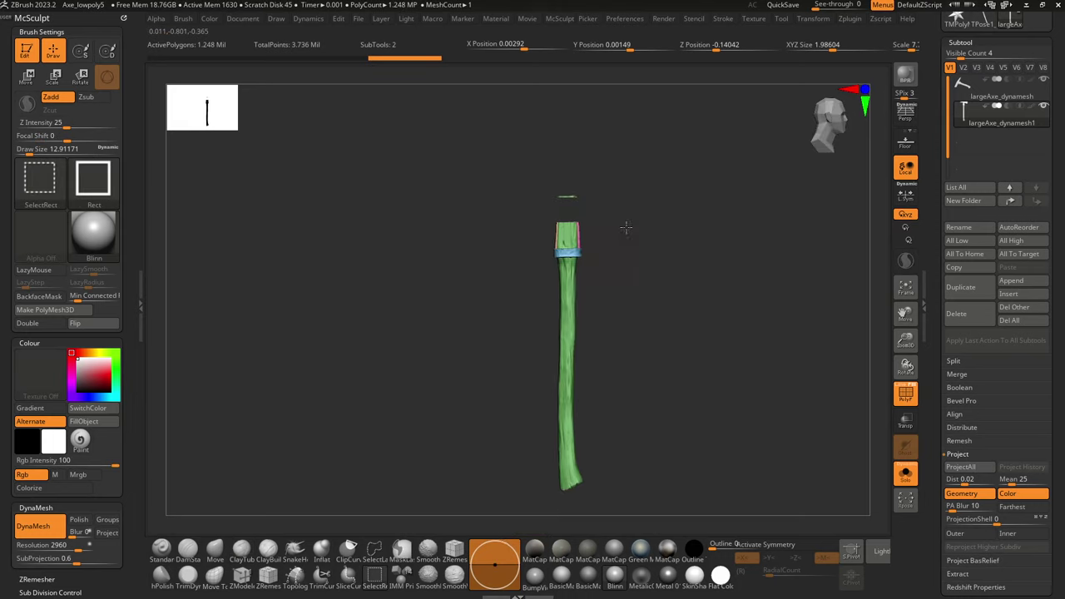
Step: Hide the handle and collar below the head so only the handle's top cap stays visible
left_click_drag(632, 205, 500, 535, "ctrl+alt+shift")
left_click_drag(677, 267, 706, 349)
right_click_drag(674, 268, 746, 498, "ctrl")
right_click_drag(604, 248, 609, 333, "ctrl")
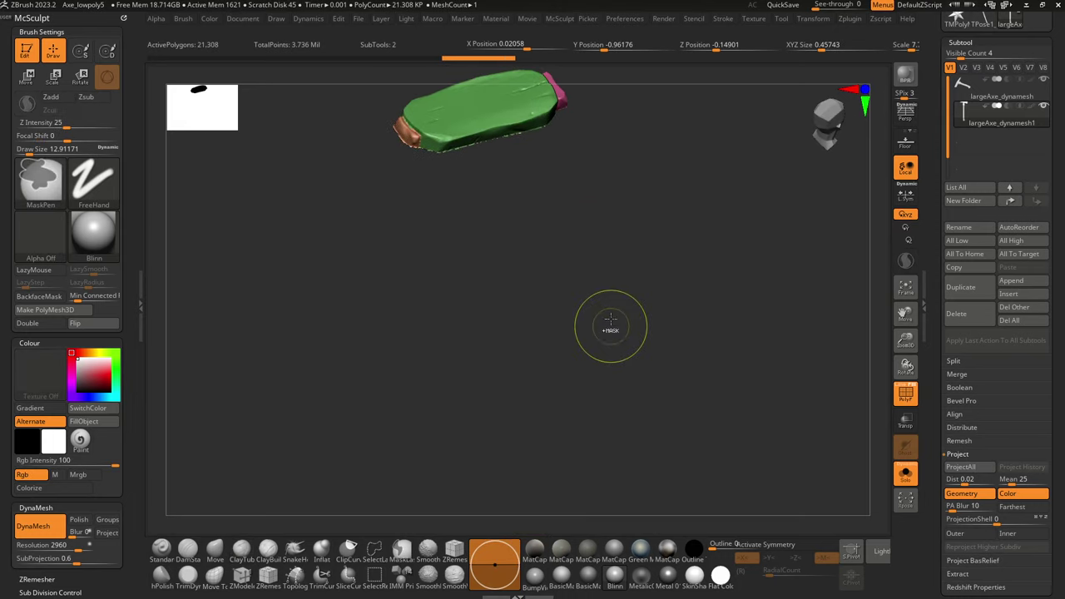
Step: Make the isolated top cap of the handle a single polygroup and show the whole axe again
left_click(704, 228, "ctrl")
left_click(715, 230, "ctrl+shift")
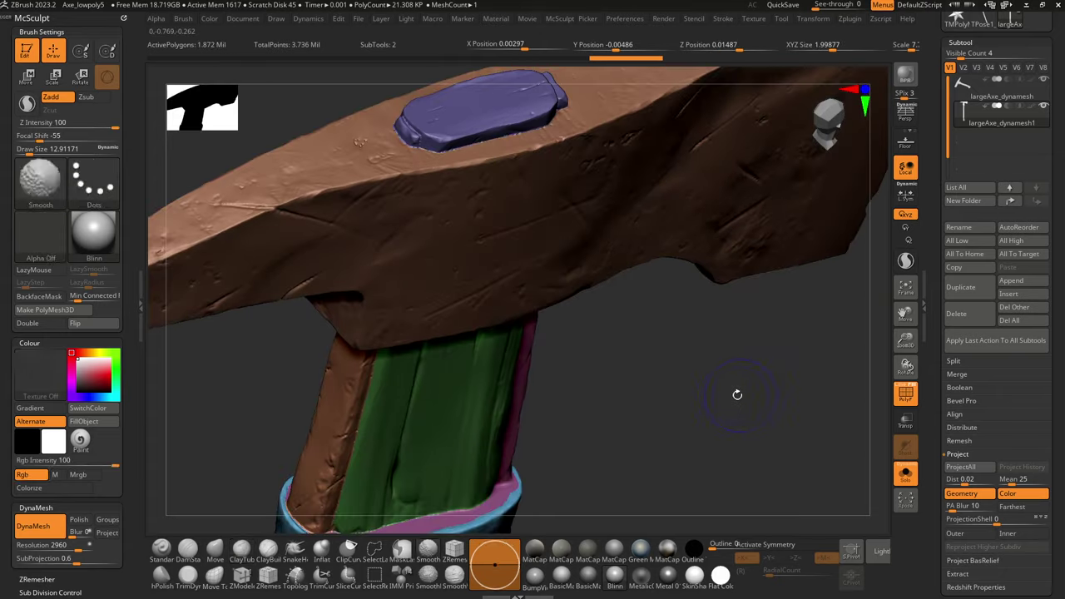
Step: Hide the duplicate's axe head and the top cap floating above the handle
right_click_drag(694, 417, 663, 375, "ctrl")
left_click_drag(613, 422, 639, 373, "shift")
mouse_move(698, 349)
left_mouse_down()
mouse_move(687, 293)
mouse_move(649, 231)
left_mouse_up()
left_click_drag(682, 282, 672, 173)
left_click(597, 116, "ctrl+shift")
left_click(601, 124, "ctrl+shift")
mouse_move(658, 97)
left_mouse_down("ctrl+alt+shift")
mouse_move(767, 244)
mouse_move(730, 293)
left_mouse_up("ctrl+alt+shift")
left_click_drag(665, 112, 442, 178, "ctrl+alt+shift")
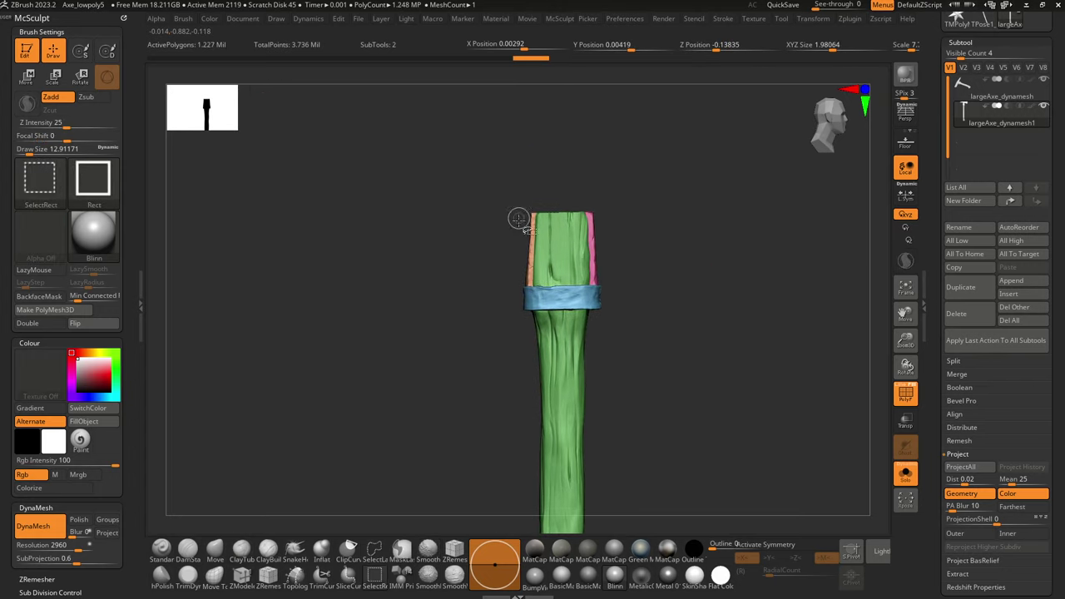
Step: Hide the collar and lower shaft so only the handle section beneath the head stays, and switch to the Flat Color material
left_click(571, 303, "ctrl+alt+shift")
left_click_drag(670, 344, 478, 593)
left_click_drag(719, 317, 714, 499, "alt")
left_click(721, 576)
Step: Hide the stray fragments below the isolated handle section, make the section one polygroup, and show all geometry
left_click_drag(715, 348, 685, 481, "alt")
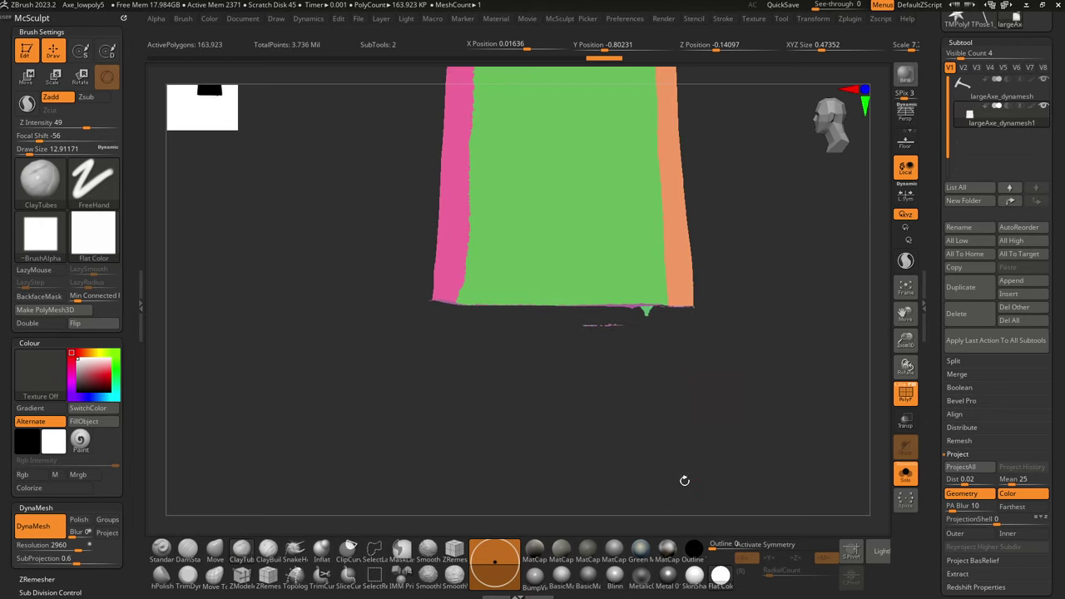
mouse_move(712, 392)
left_mouse_down("ctrl+alt+shift")
mouse_move(623, 328)
mouse_move(546, 310)
left_mouse_up("ctrl+alt+shift")
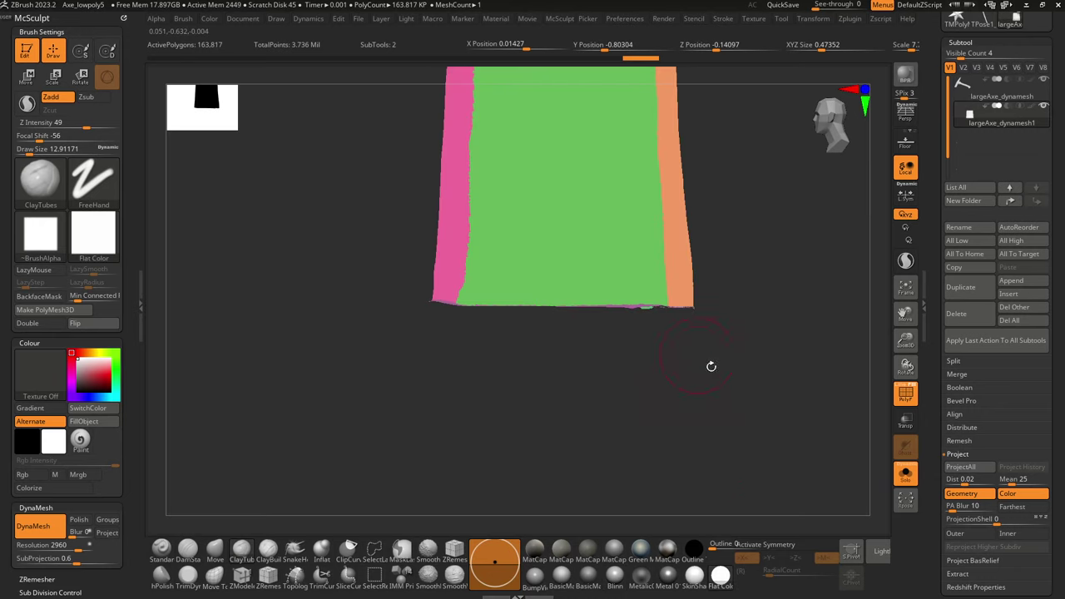
mouse_move(715, 370)
left_mouse_down("alt")
mouse_move(694, 330)
mouse_move(686, 404)
mouse_move(666, 419)
mouse_move(715, 369)
left_mouse_up("alt")
left_click(740, 337, "ctrl+shift")
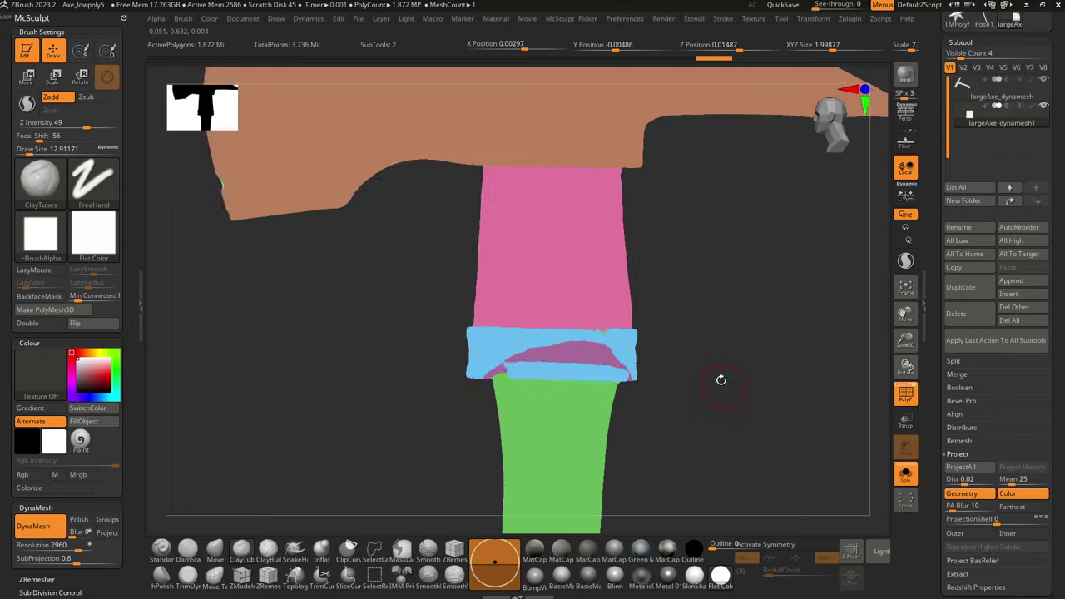
Step: Frame the axe and hide its head, the top cap and the stray points around them
key("f")
left_click(549, 235, "ctrl+shift")
left_click(548, 233, "ctrl+shift")
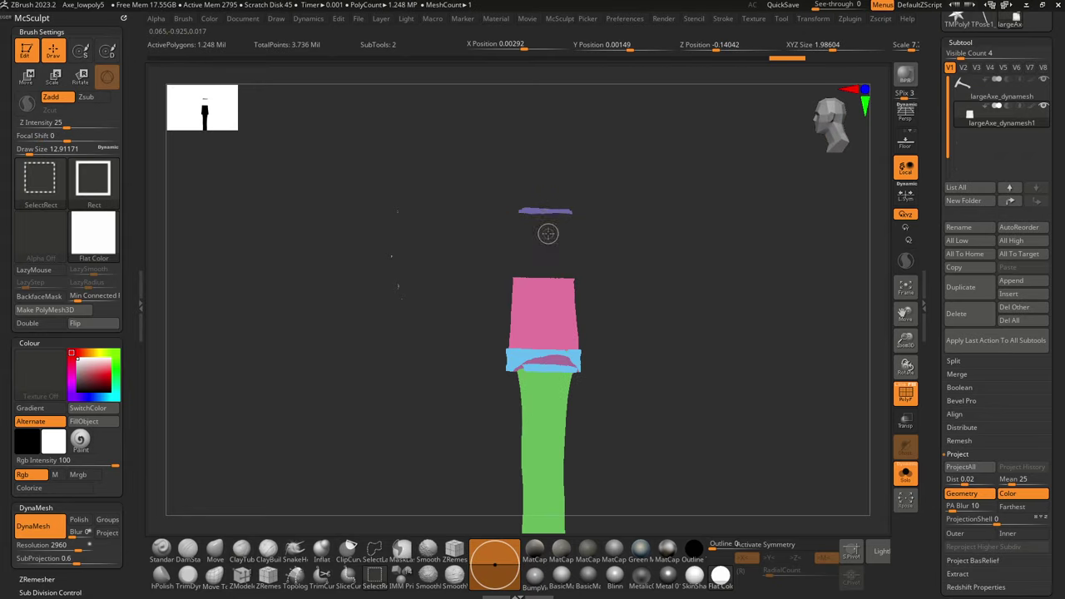
left_click(548, 209, "ctrl+alt+shift")
left_click_drag(461, 166, 344, 411, "ctrl+alt+shift")
key("f")
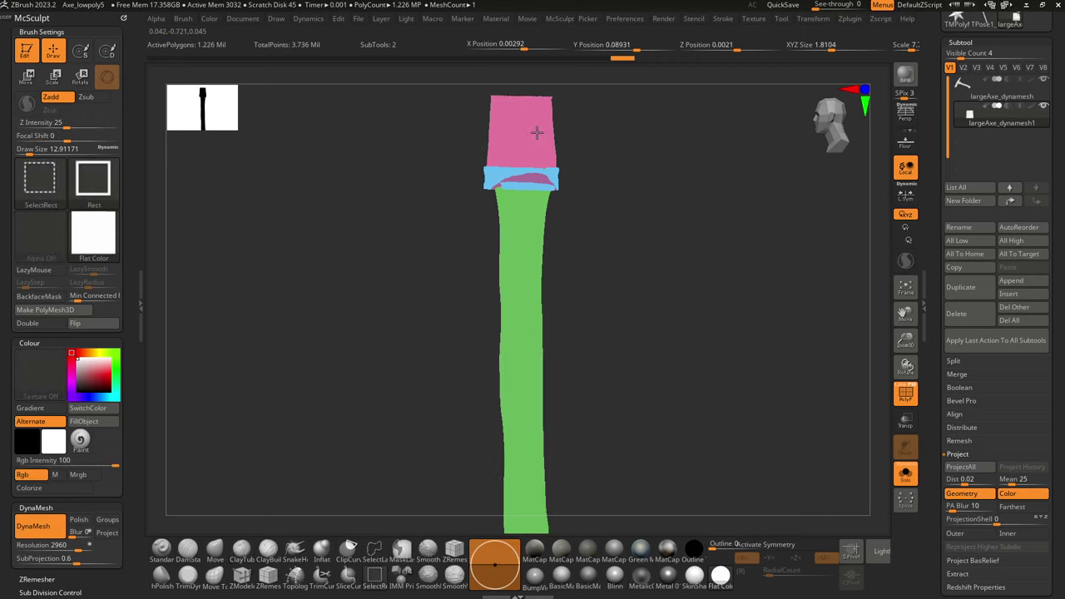
Step: Hide the upper handle section and the shaft, make the remaining collar a single polygroup, and show the whole axe
left_click(537, 133, "ctrl+alt+shift")
mouse_move(668, 283)
left_mouse_down()
mouse_move(658, 369)
mouse_move(635, 290)
mouse_move(516, 273)
left_mouse_up()
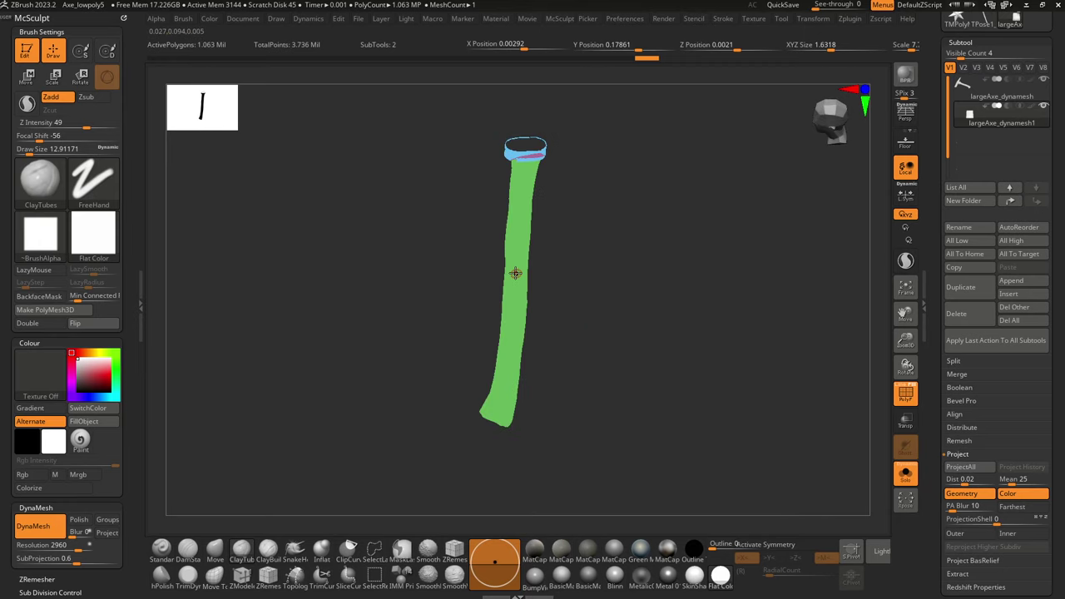
left_click(528, 283, "ctrl+alt+shift")
left_click_drag(671, 148, 662, 146)
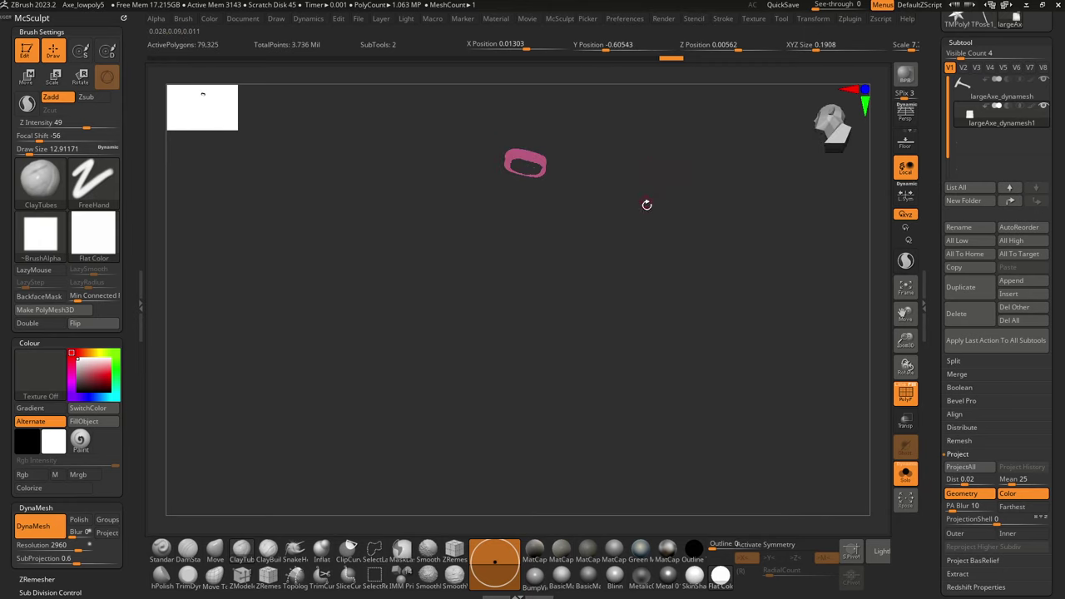
left_click(652, 209, "ctrl+shift")
left_click_drag(652, 209, 658, 277)
left_click_drag(638, 233, 640, 444, "alt")
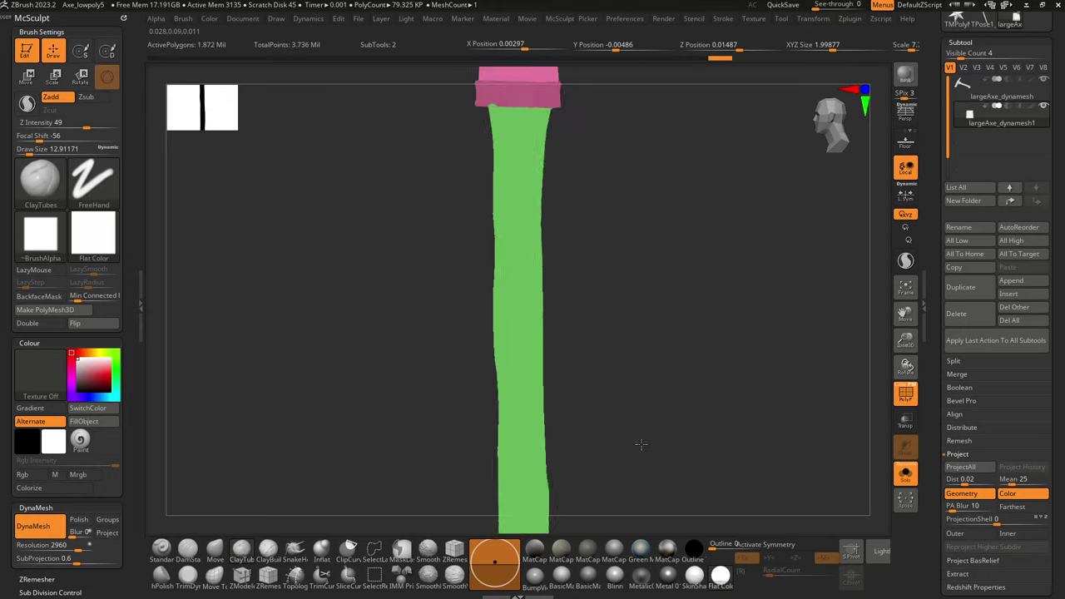
Step: Hide the upper handle section, top cap, collar and shaft so that only the axe head stays visible
left_click(641, 444, "ctrl+shift")
key("f")
left_click(558, 364, "ctrl+shift")
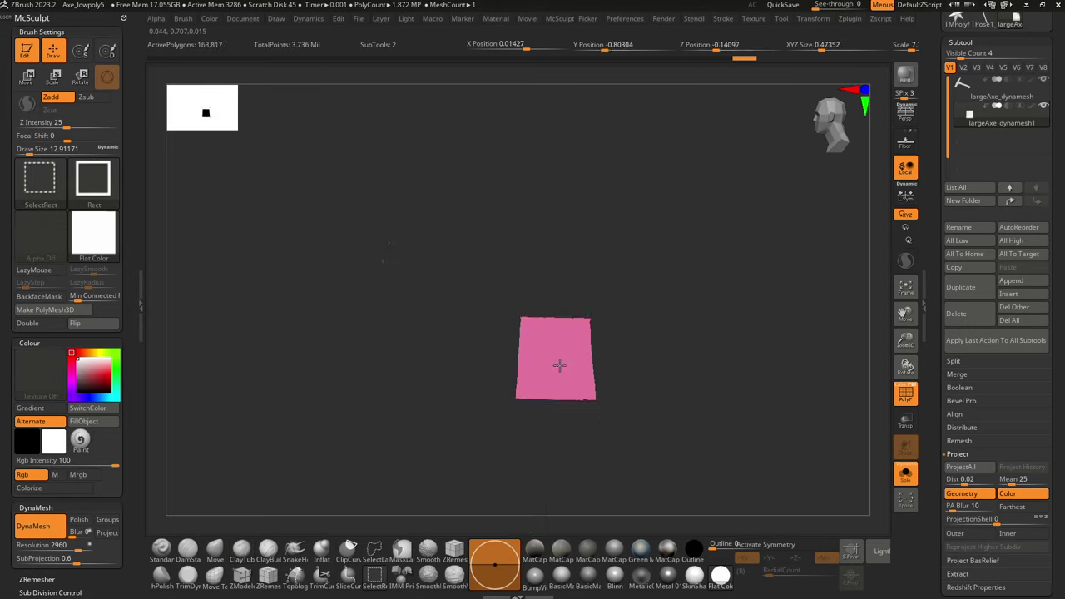
left_click(566, 366, "ctrl+shift")
left_click(573, 242, "ctrl+shift")
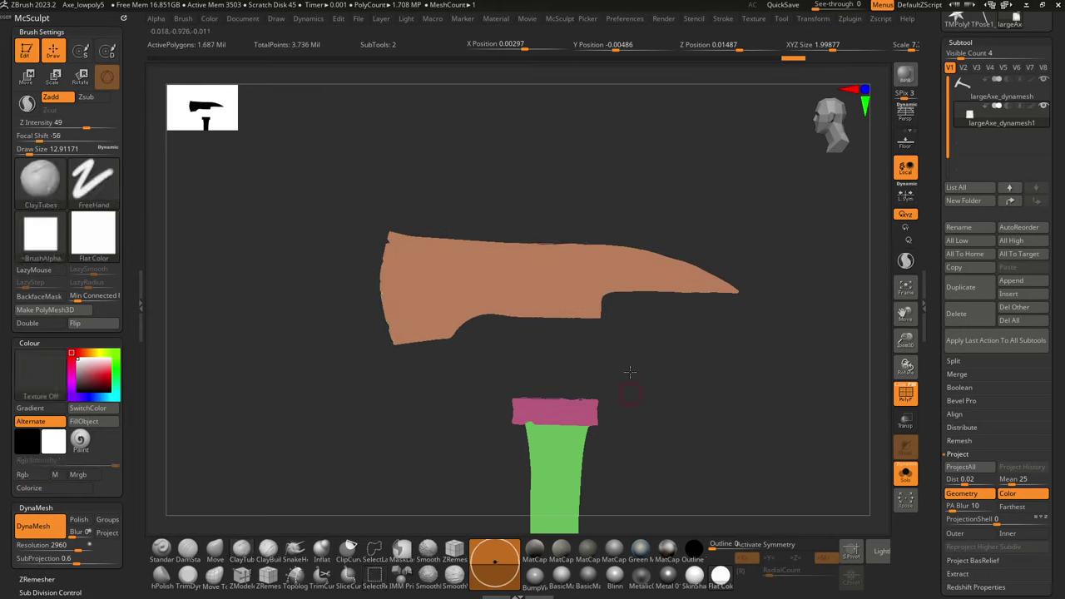
left_click_drag(629, 374, 639, 145, "alt")
left_click(594, 188, "ctrl+shift")
left_click(581, 261, "ctrl+shift")
Step: Make the isolated axe head a single polygroup and unhide the rest of the axe
left_click_drag(668, 375, 641, 313, "alt")
key("ctrl+w")
left_click_drag(659, 245, 720, 439)
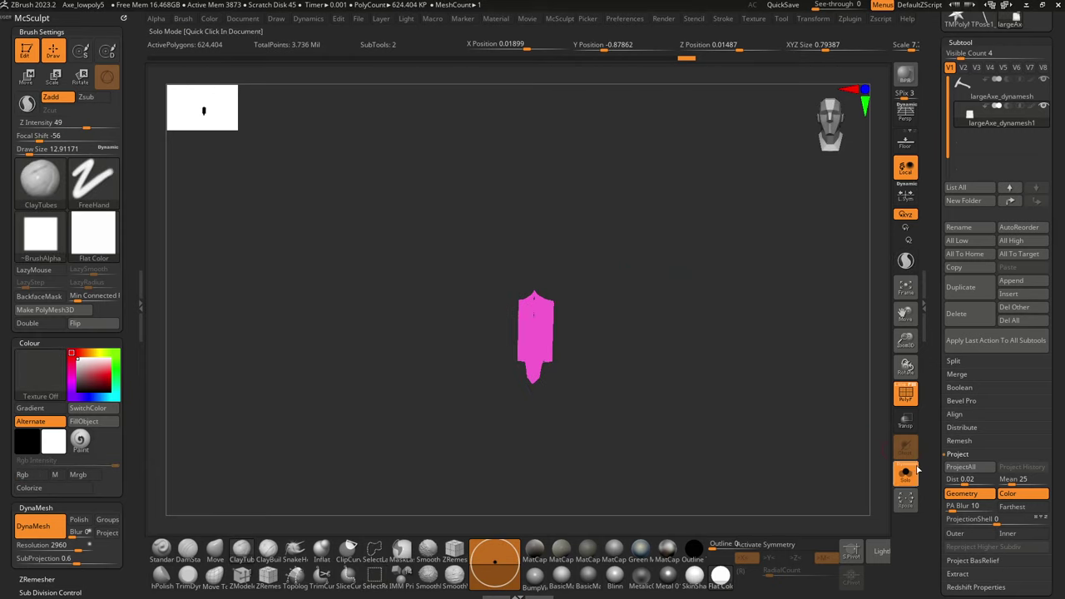
left_click(822, 444, "ctrl+shift")
Step: Switch the material to SkinShade4 and view the regrouped axe from directly above
left_click_drag(718, 361, 732, 405)
left_click_drag(641, 368, 590, 142, "alt")
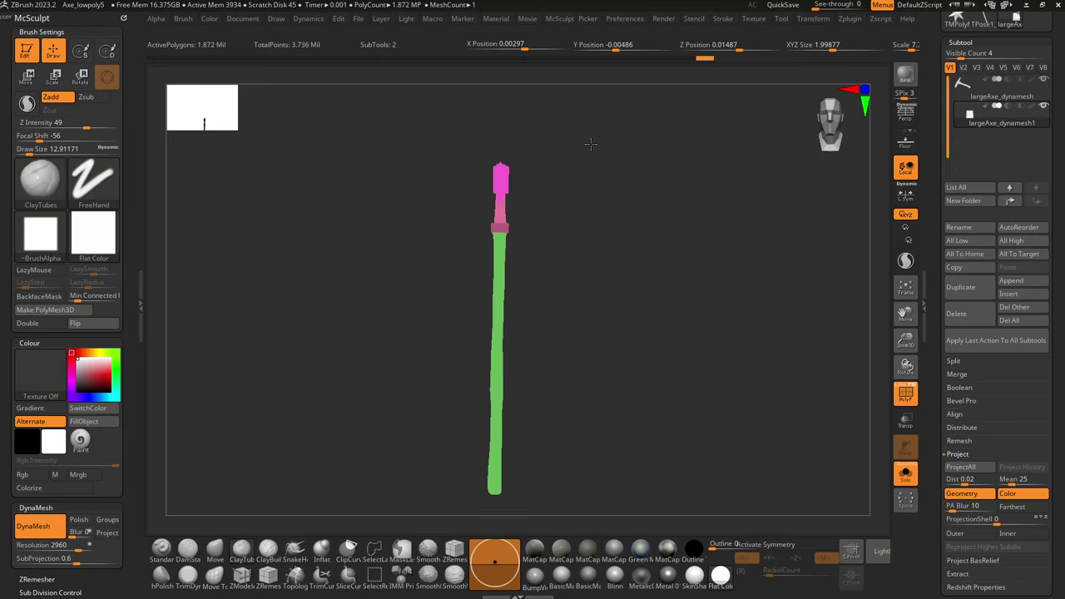
left_click_drag(599, 393, 645, 356)
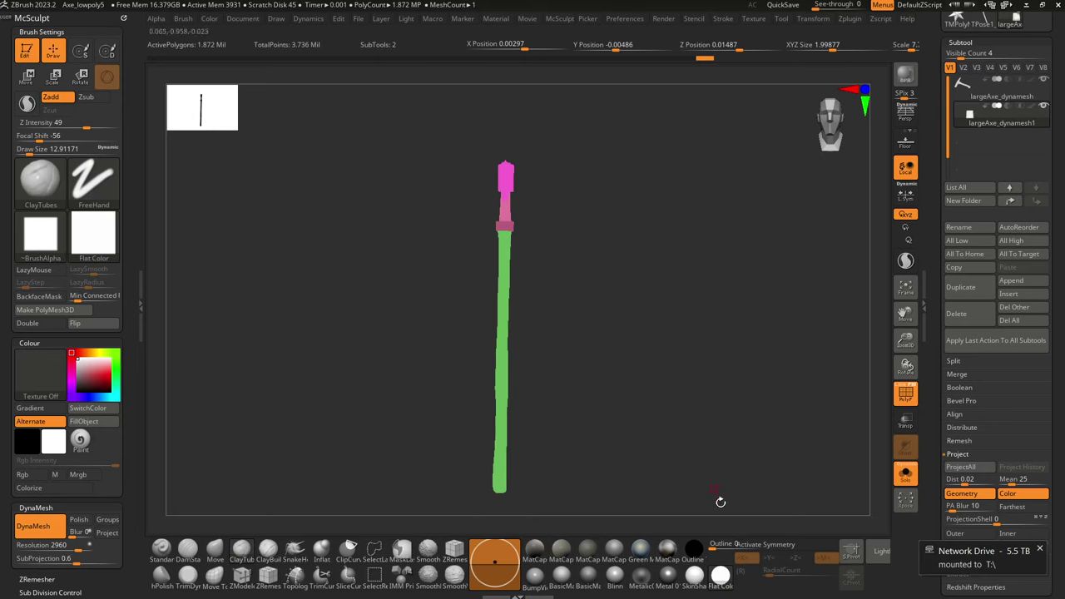
left_click(697, 578)
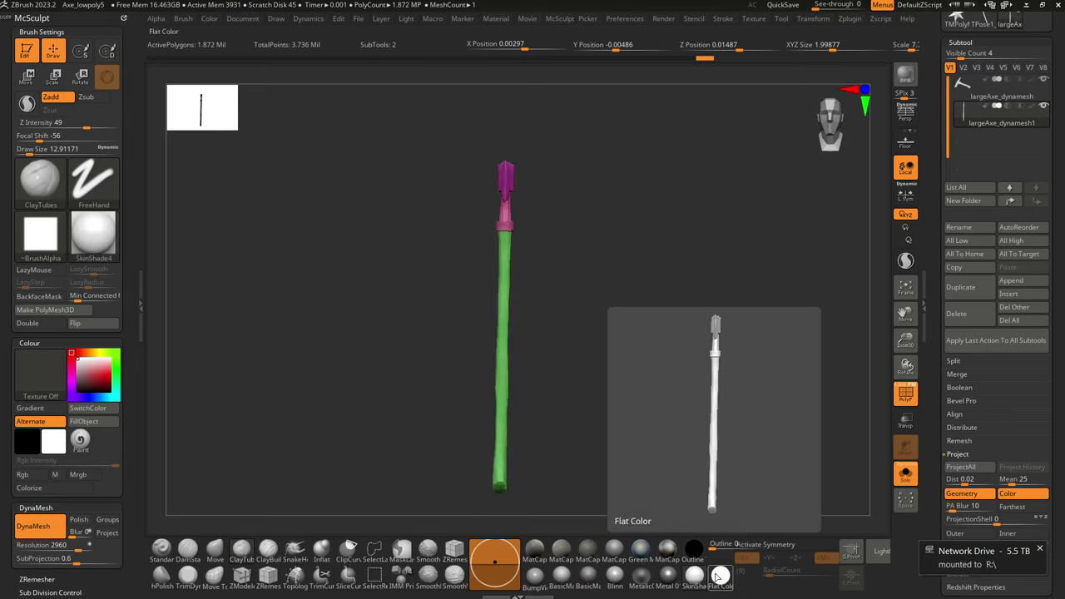
left_click_drag(616, 316, 604, 400)
left_click_drag(568, 259, 571, 329, "alt")
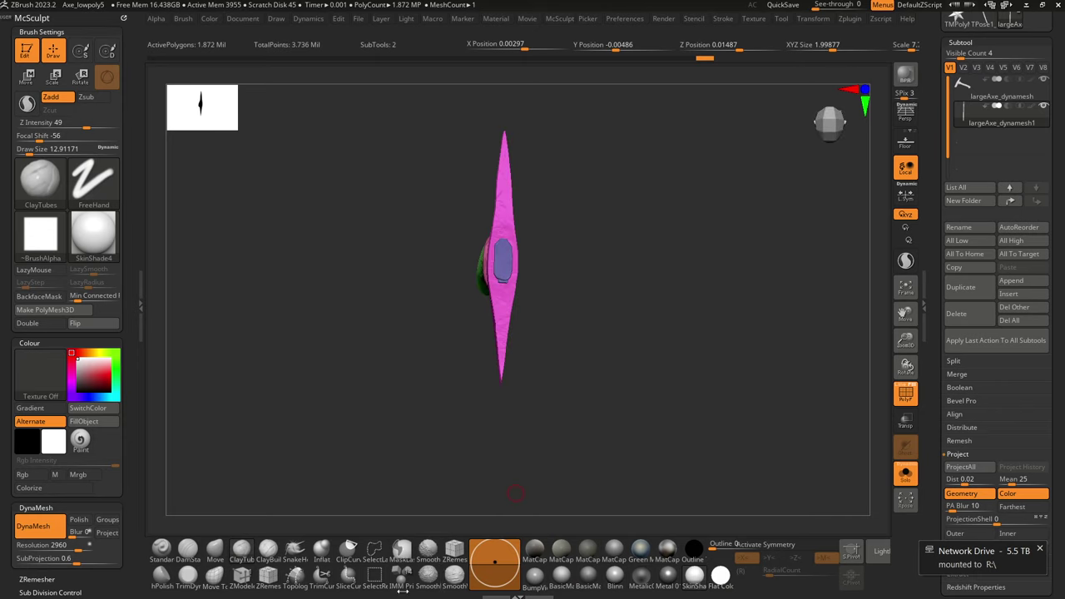
Step: Set SliceCurve as the active selection brush and accept the brush note
mouse_move(400, 583)
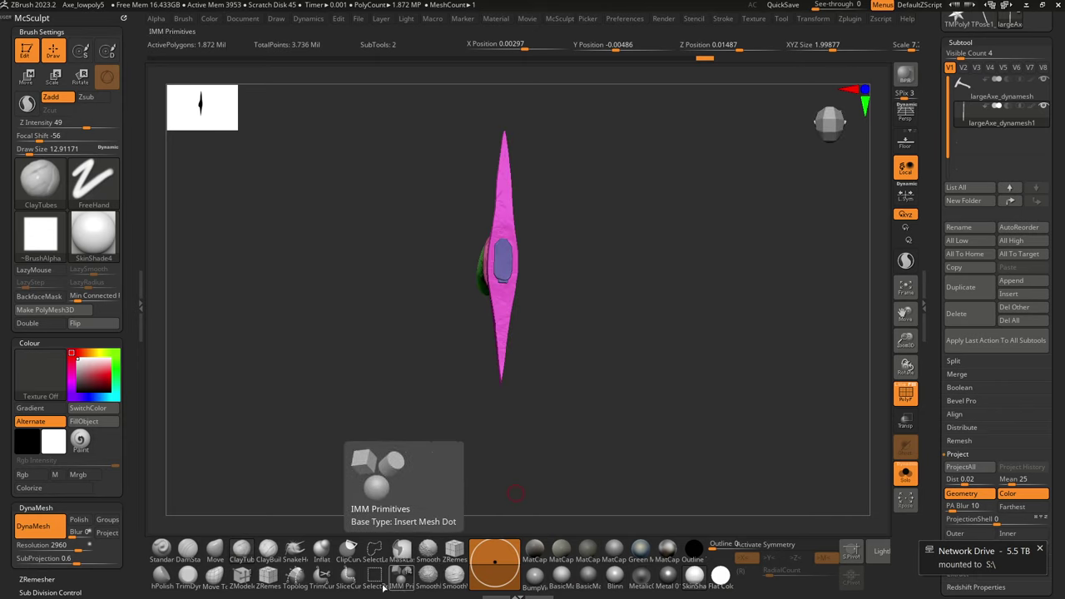
left_click(350, 574)
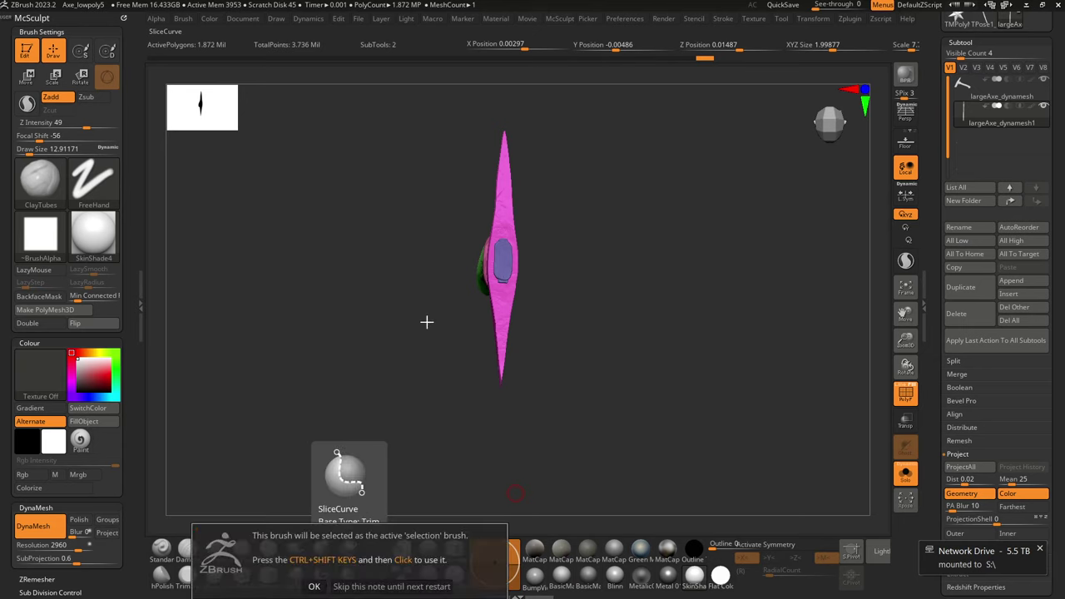
left_click(353, 585)
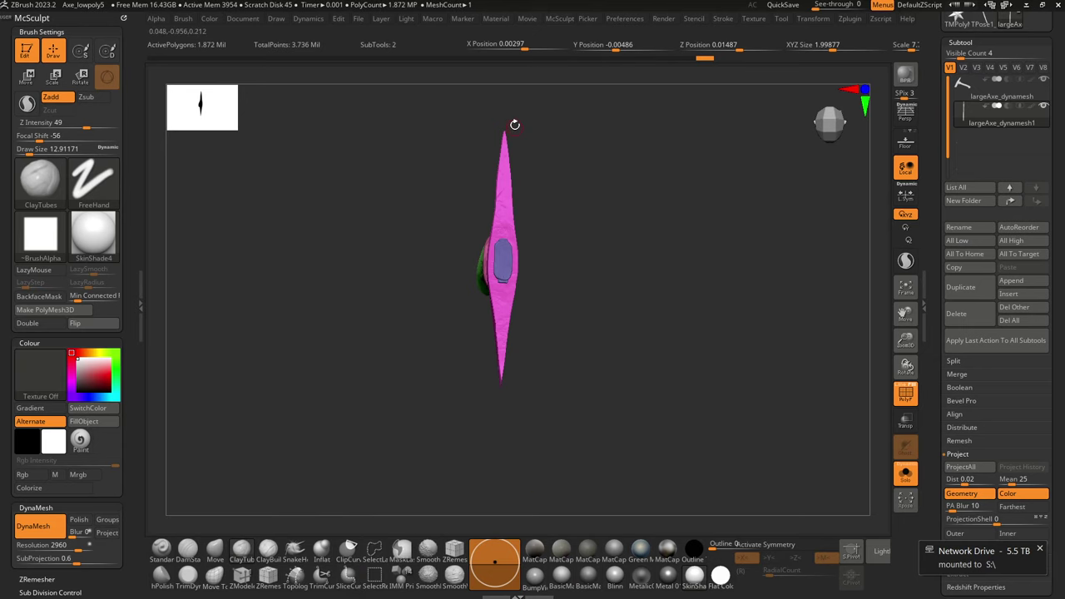
Step: Try to slice the axe lengthwise down the middle in the top view, and undo the slice
mouse_move(507, 109)
left_mouse_down("ctrl+shift")
mouse_move(499, 466)
mouse_move(534, 460)
mouse_move(582, 373)
mouse_move(573, 336)
left_mouse_up("ctrl+shift")
key("ctrl+z")
key("ctrl+z")
key("ctrl+z")
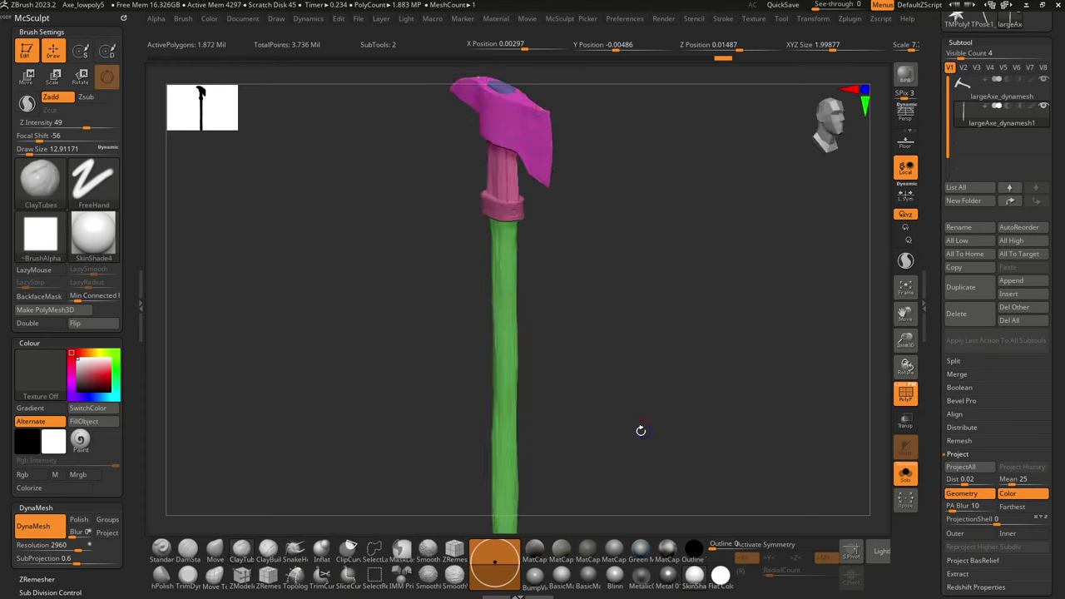
Step: Try to straighten the duplicate alone by rotating it with the gizmo in the top view, and undo the rotation
key("r")
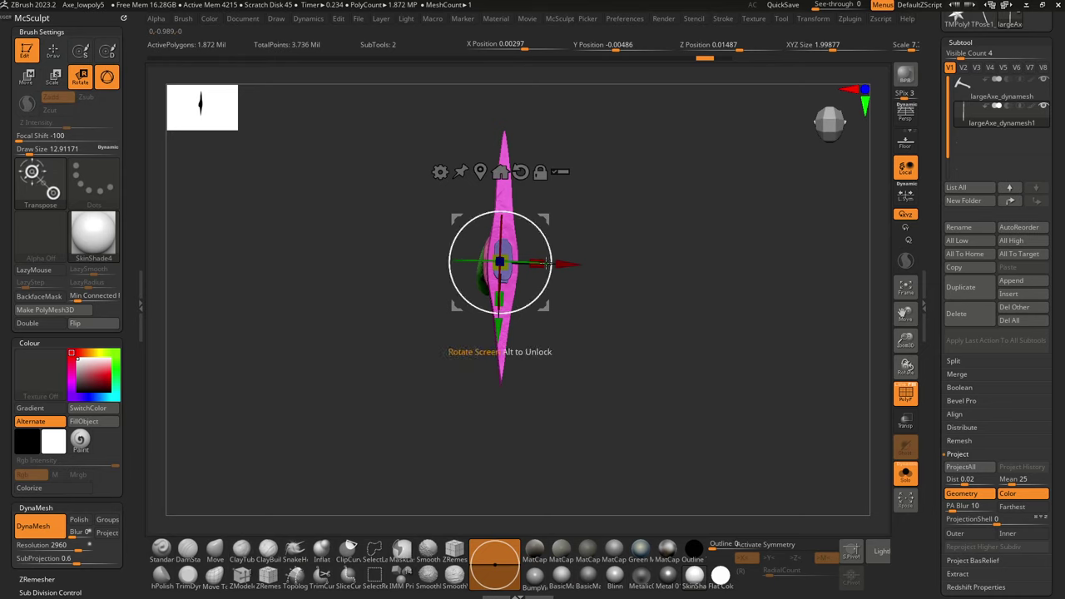
left_click_drag(536, 264, 523, 288)
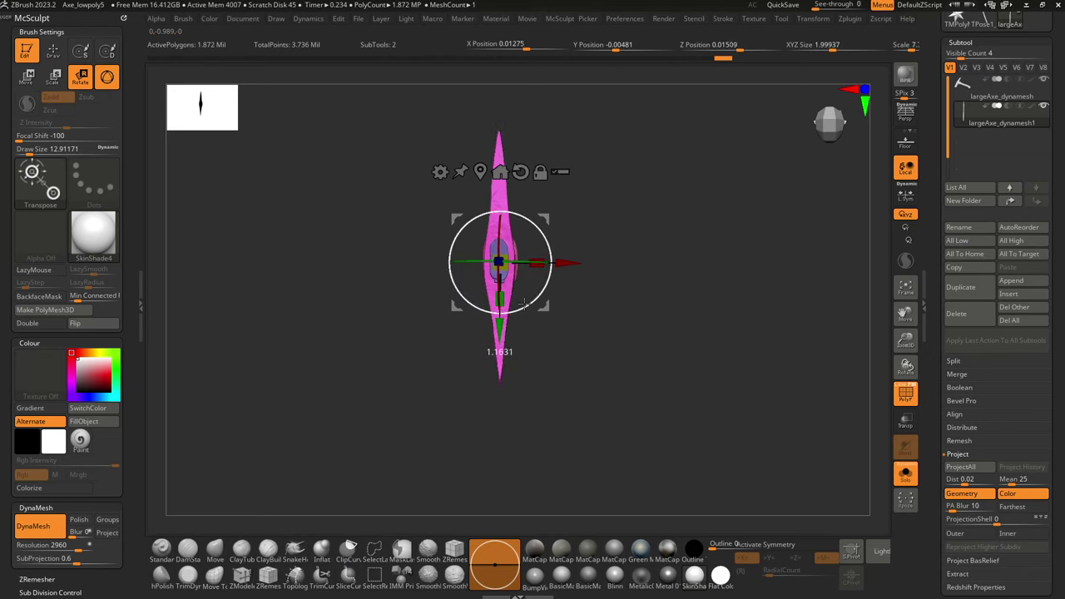
key("w")
key("ctrl+z")
key("ctrl+z")
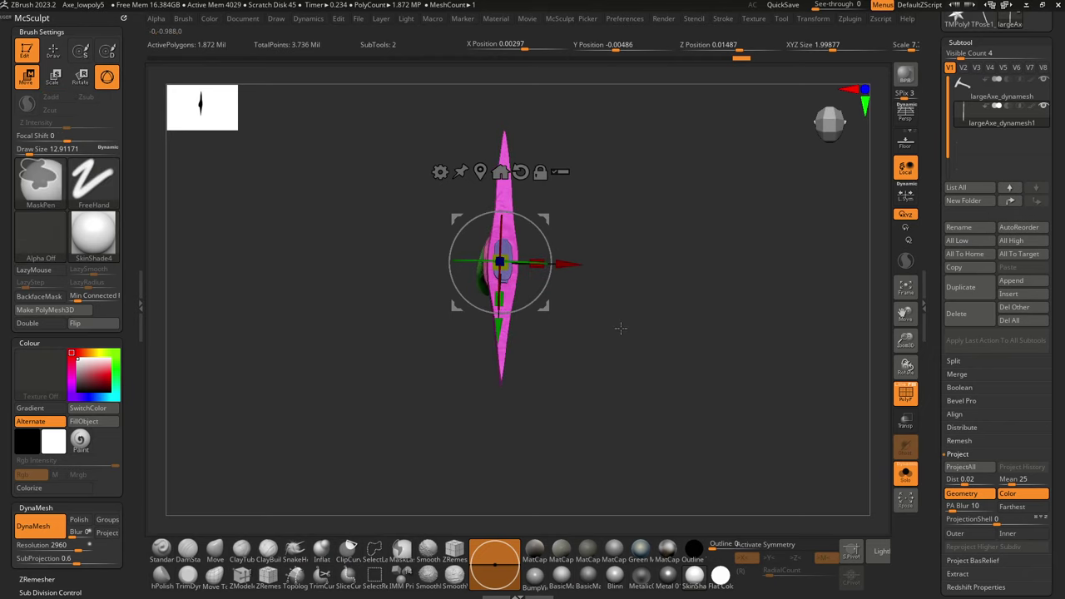
key("q")
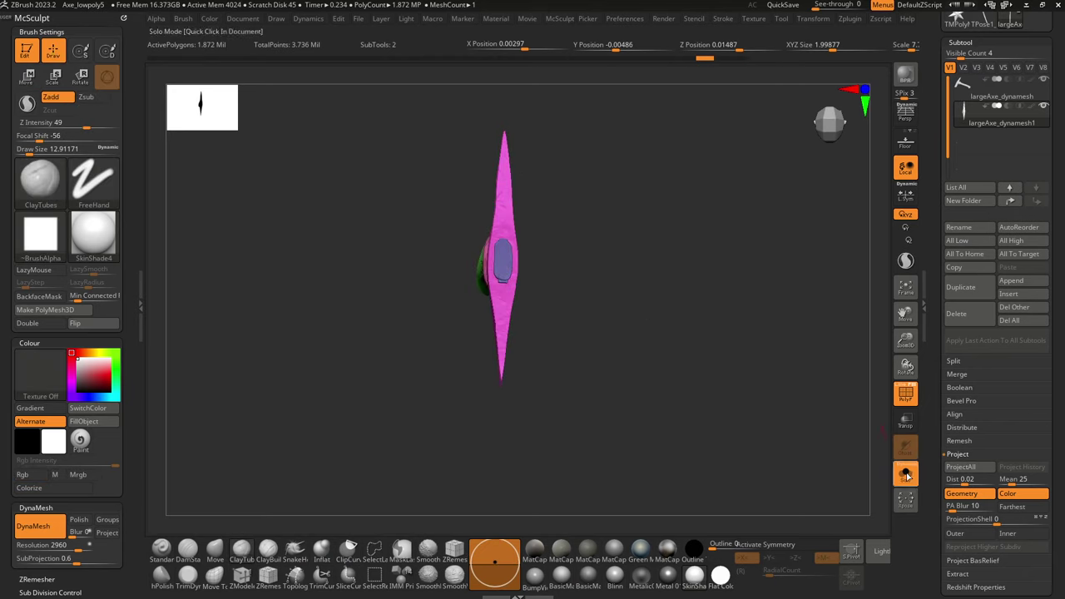
Step: Turn off Solo, compare both axe subtools, and create a combined TPoseMesh of them with Transpose Master
left_click(906, 473)
left_click(986, 114)
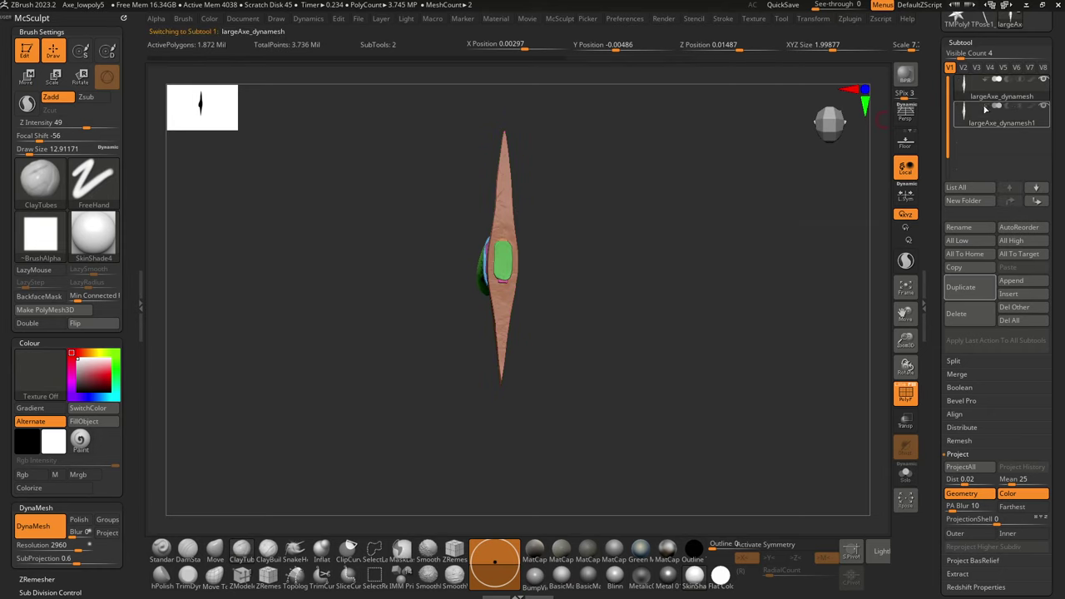
left_click(975, 122)
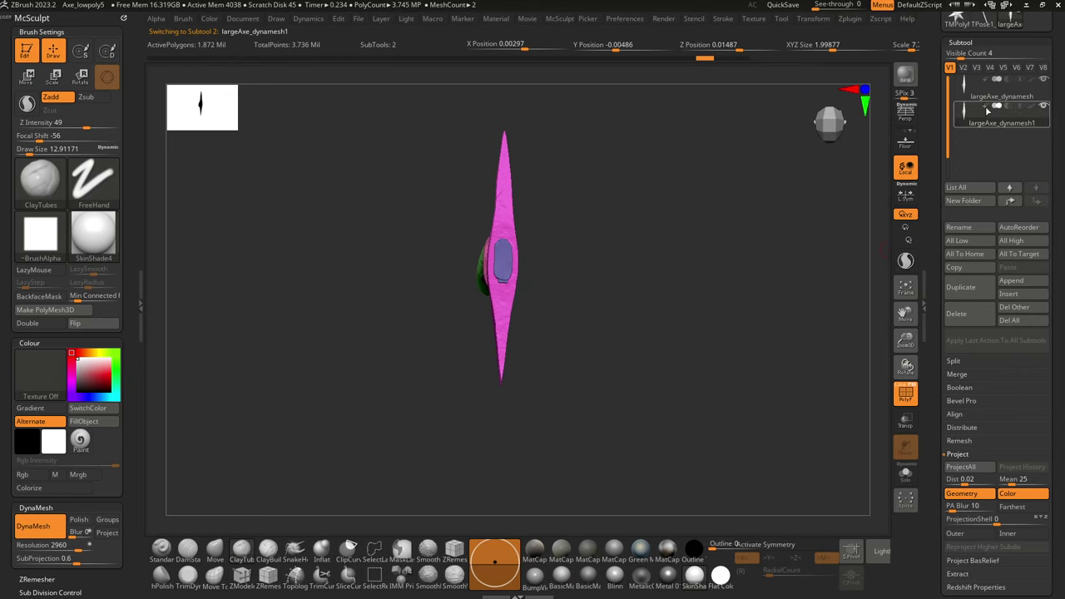
left_click(882, 19)
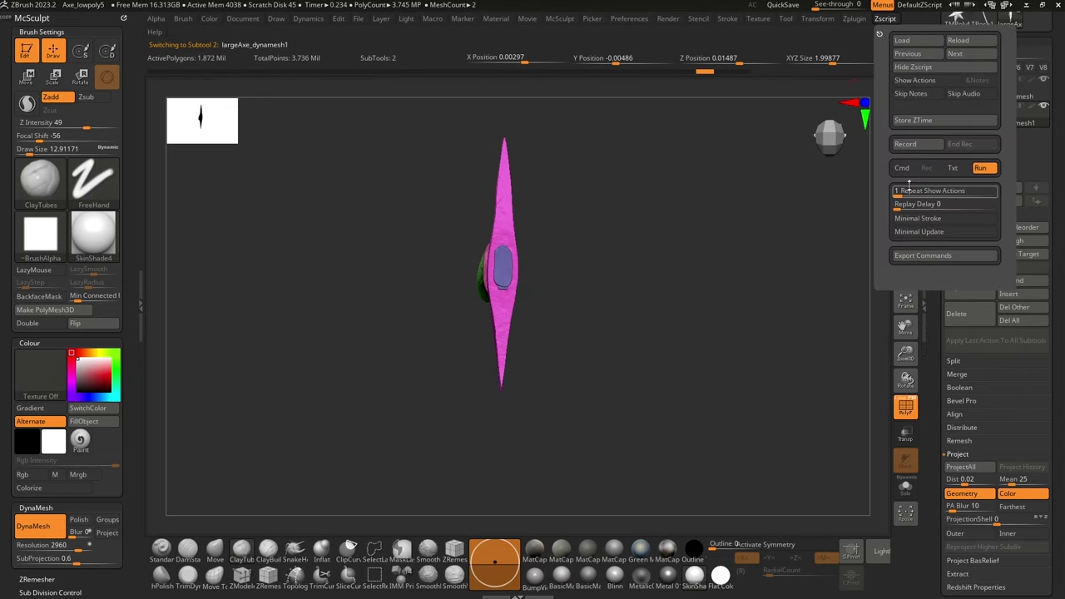
left_click(854, 19)
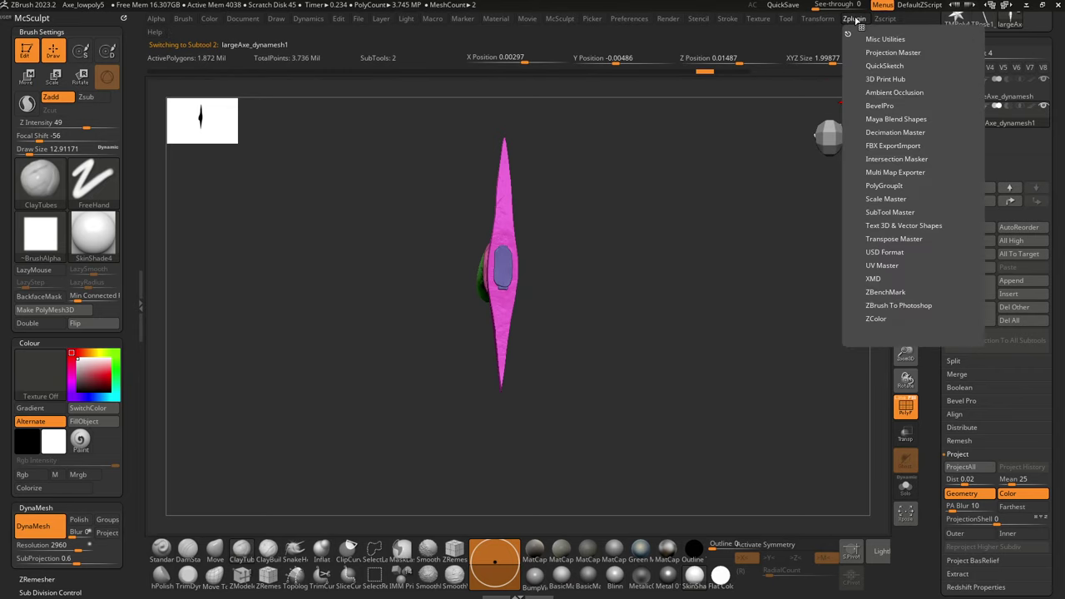
left_click(888, 238)
left_click(881, 257)
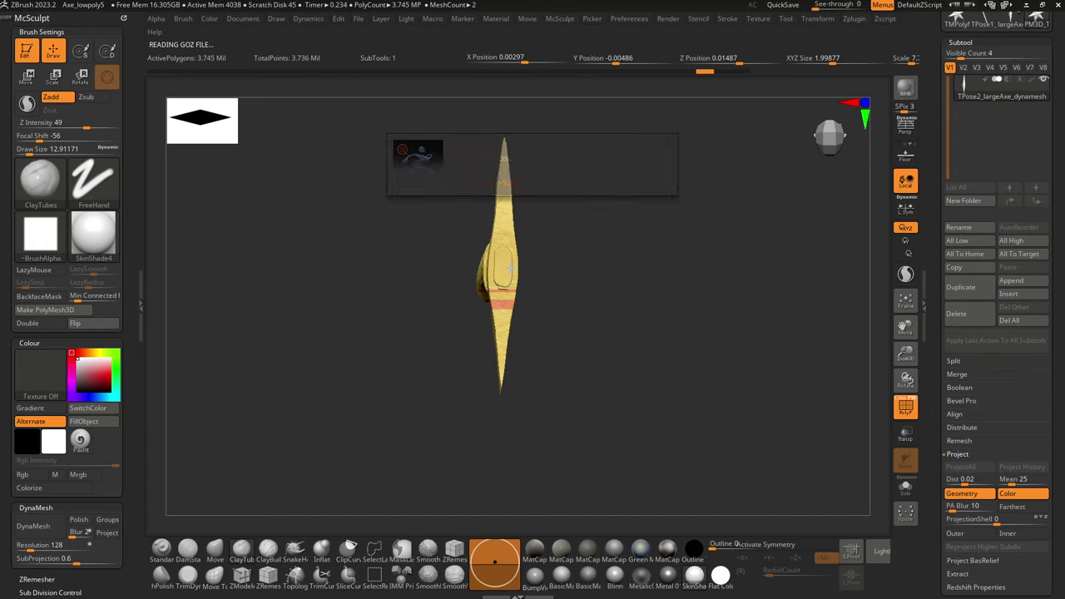
Step: Rotate the combined mesh until the axe is straight in the top view, and transfer the pose back with TPose|SubT
key("r")
left_click_drag(528, 270, 528, 273)
left_click_drag(531, 312, 534, 312)
left_click(854, 18)
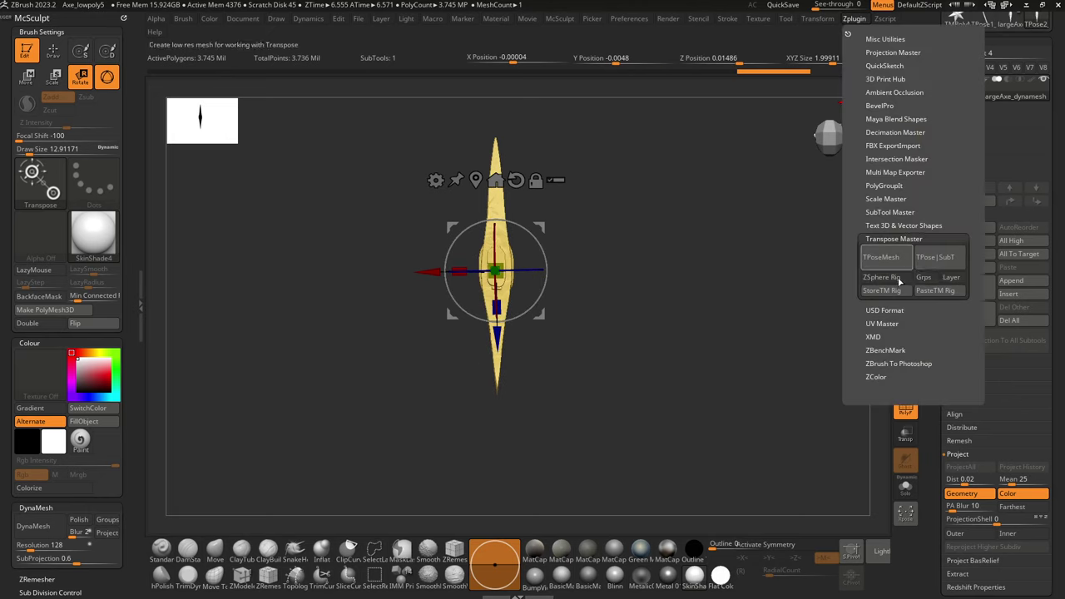
left_click(939, 257)
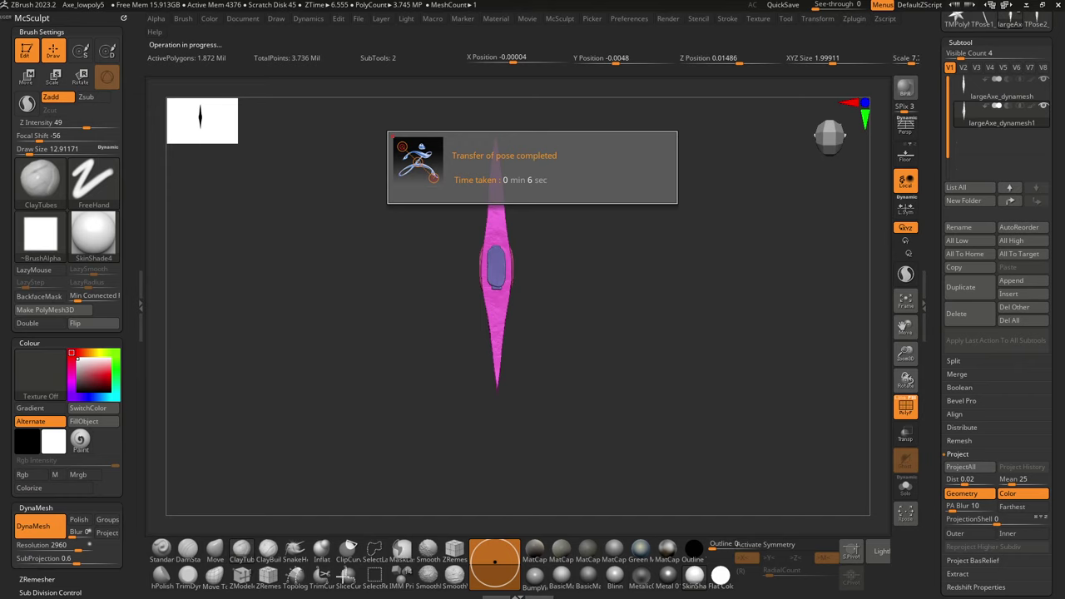
Step: Try a straight SliceCurve cut lengthwise through the centre of the straightened duplicate, inspect the split and undo it
key("ctrl+shift")
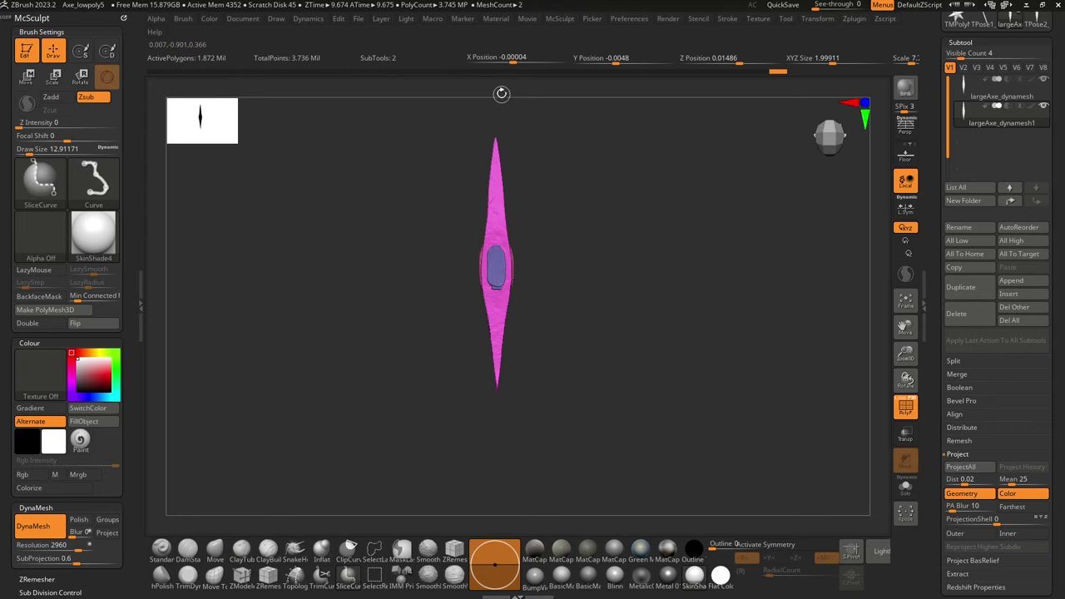
mouse_move(500, 100)
left_mouse_down("ctrl+shift")
mouse_move(532, 511)
mouse_move(509, 541)
mouse_move(490, 494)
mouse_move(487, 514)
mouse_move(497, 511)
left_mouse_up("ctrl+shift")
mouse_move(540, 438)
left_mouse_down()
mouse_move(571, 340)
mouse_move(570, 297)
mouse_move(615, 299)
mouse_move(642, 381)
mouse_move(552, 360)
mouse_move(595, 335)
mouse_move(602, 269)
mouse_move(551, 258)
mouse_move(551, 241)
mouse_move(596, 292)
mouse_move(625, 494)
mouse_move(617, 272)
mouse_move(618, 302)
left_mouse_up()
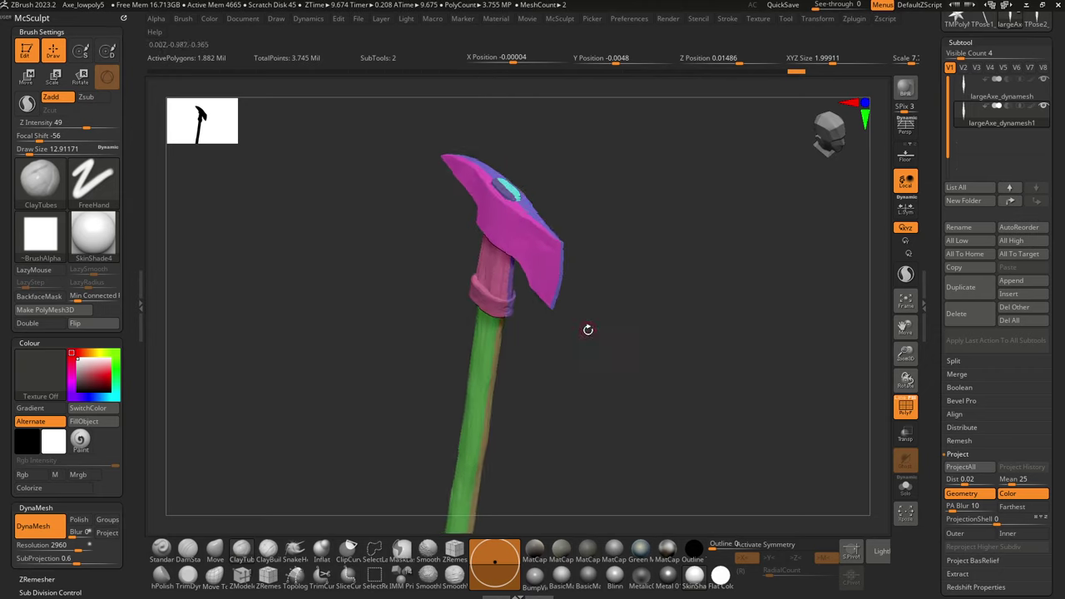
mouse_move(572, 336)
left_mouse_down()
mouse_move(577, 351)
mouse_move(605, 346)
mouse_move(632, 399)
mouse_move(720, 409)
mouse_move(749, 347)
mouse_move(749, 244)
mouse_move(435, 157)
left_mouse_up()
mouse_move(767, 302)
left_mouse_down("alt")
mouse_move(784, 484)
mouse_move(706, 411)
left_mouse_up("alt")
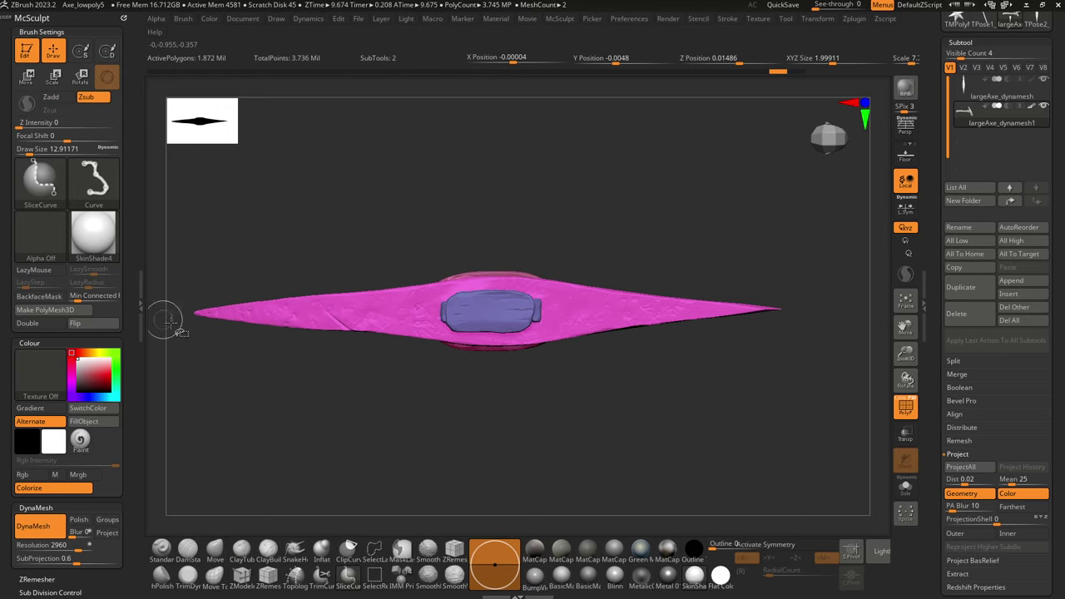
Step: Slice the straightened axe duplicate lengthwise along its centre with SliceCurve from the top view, and display the wireframe lines
mouse_move(171, 316)
left_mouse_down("ctrl+shift")
mouse_move(923, 313)
mouse_move(923, 303)
mouse_move(892, 308)
mouse_move(830, 353)
mouse_move(820, 344)
mouse_move(829, 228)
mouse_move(820, 316)
mouse_move(666, 507)
mouse_move(567, 371)
mouse_move(524, 365)
left_mouse_up("ctrl+shift")
left_click_drag(582, 338, 601, 393, "alt")
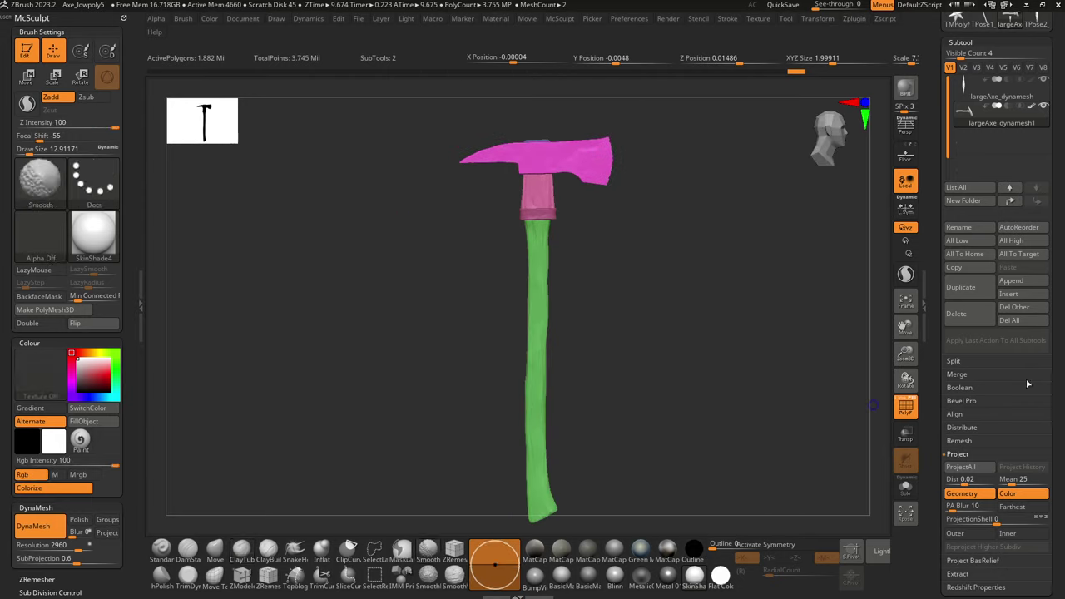
left_click(902, 404)
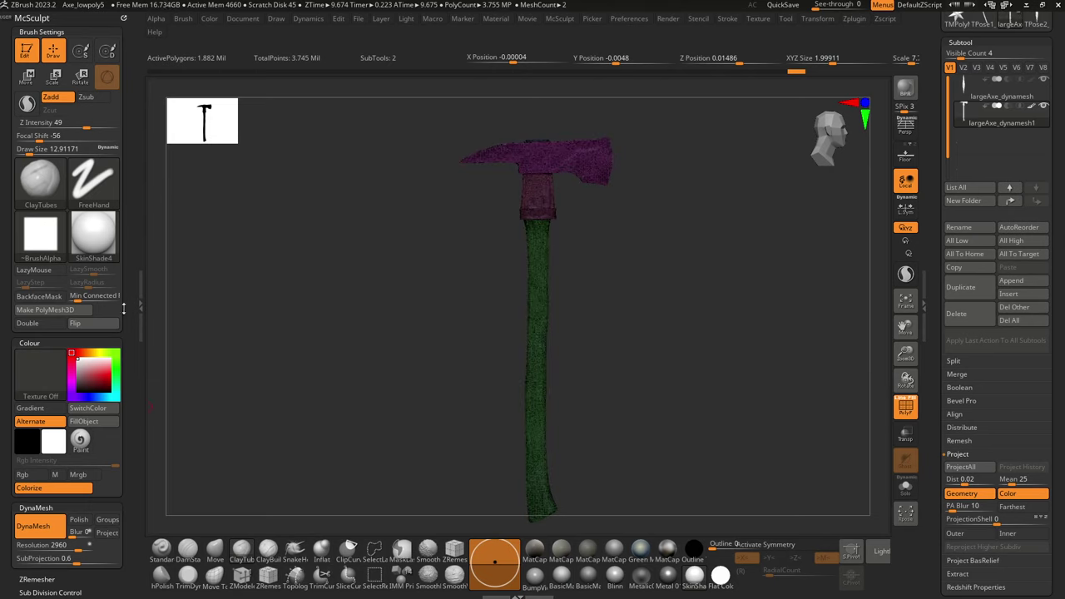
Step: Set the DynaMesh resolution to 1656 and try remeshing the sliced axe duplicate
left_click_drag(300, 296, 358, 225, "alt")
left_click_drag(403, 169, 411, 371, "alt")
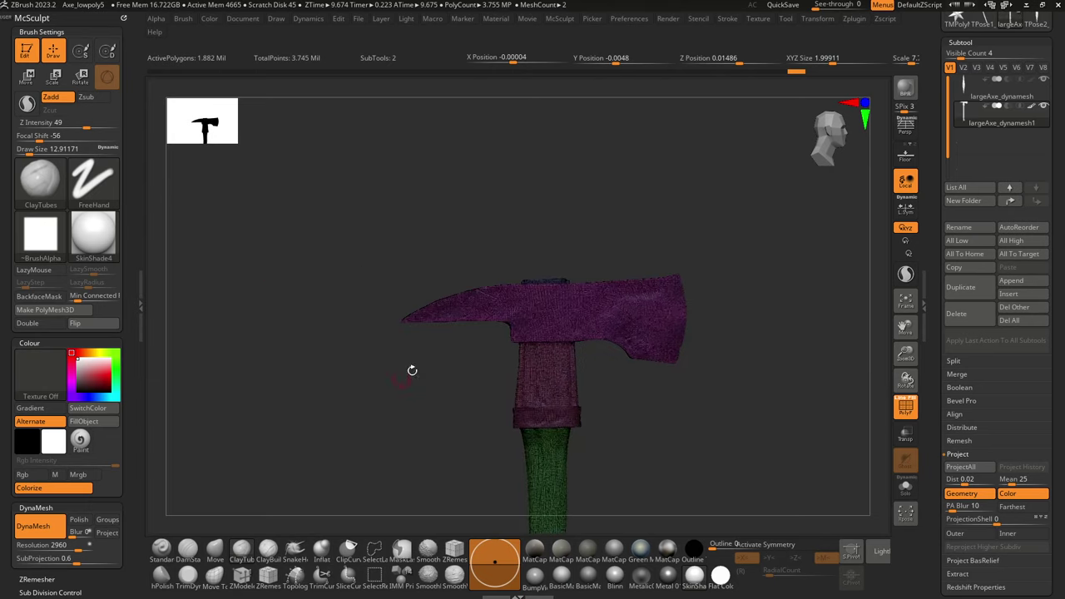
left_click_drag(686, 387, 268, 495)
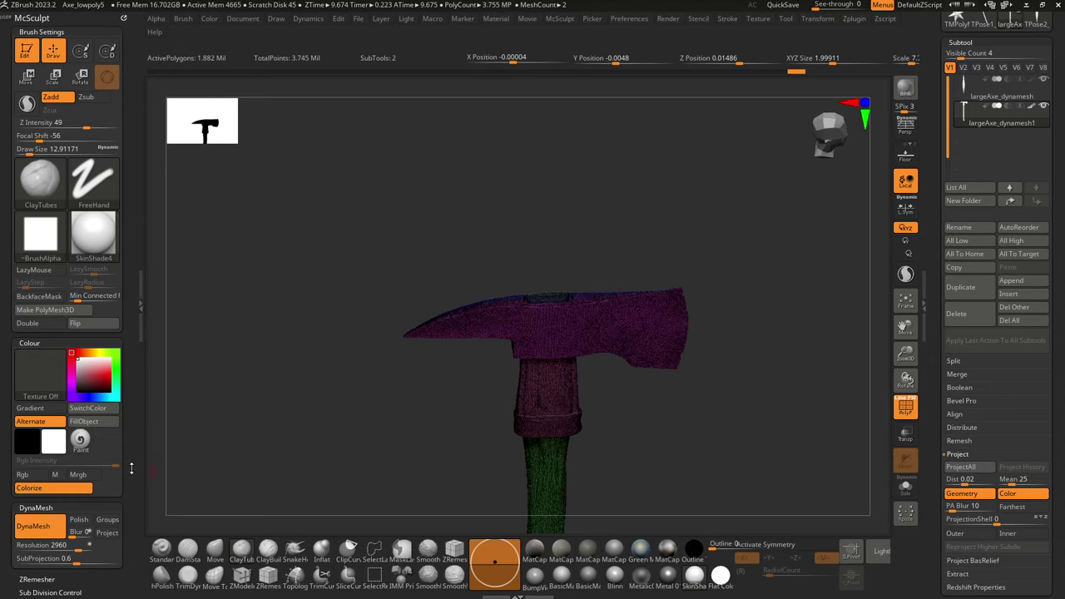
left_click_drag(130, 469, 131, 283)
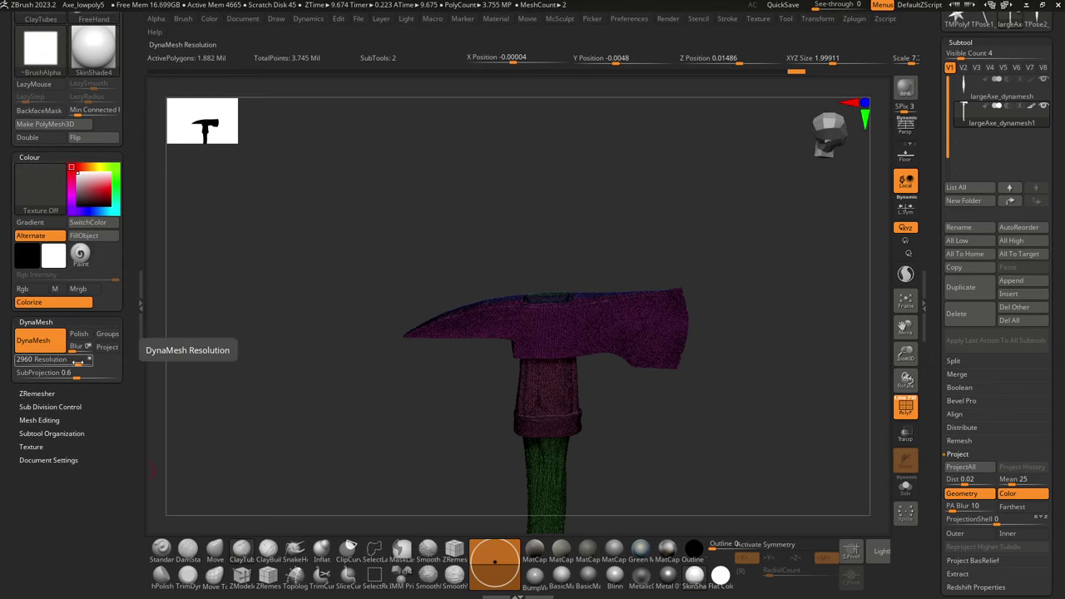
left_click_drag(77, 363, 70, 365)
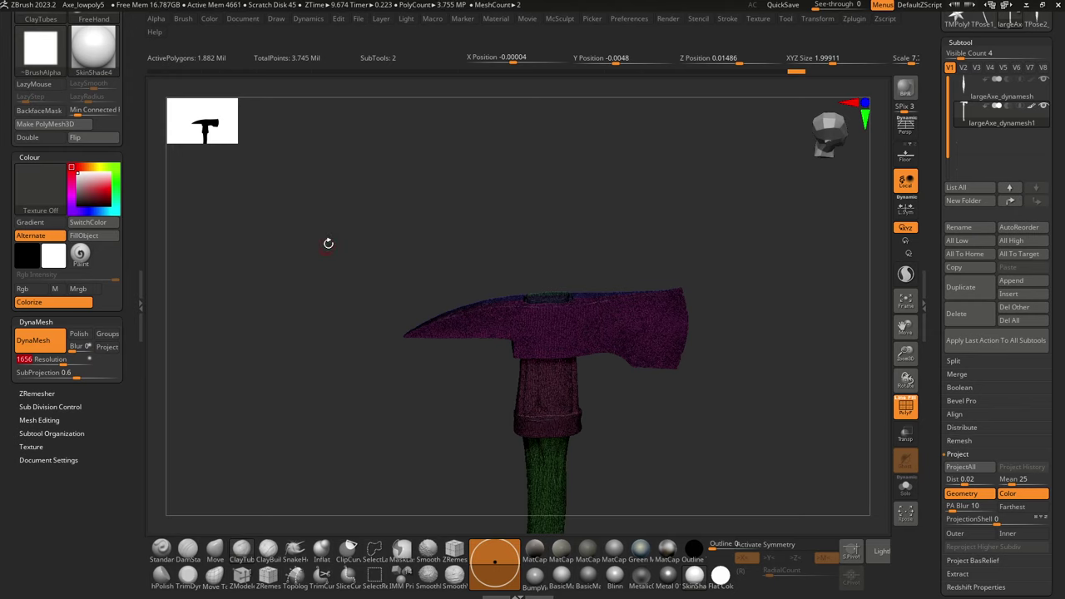
left_click_drag(328, 247, 284, 402, "ctrl")
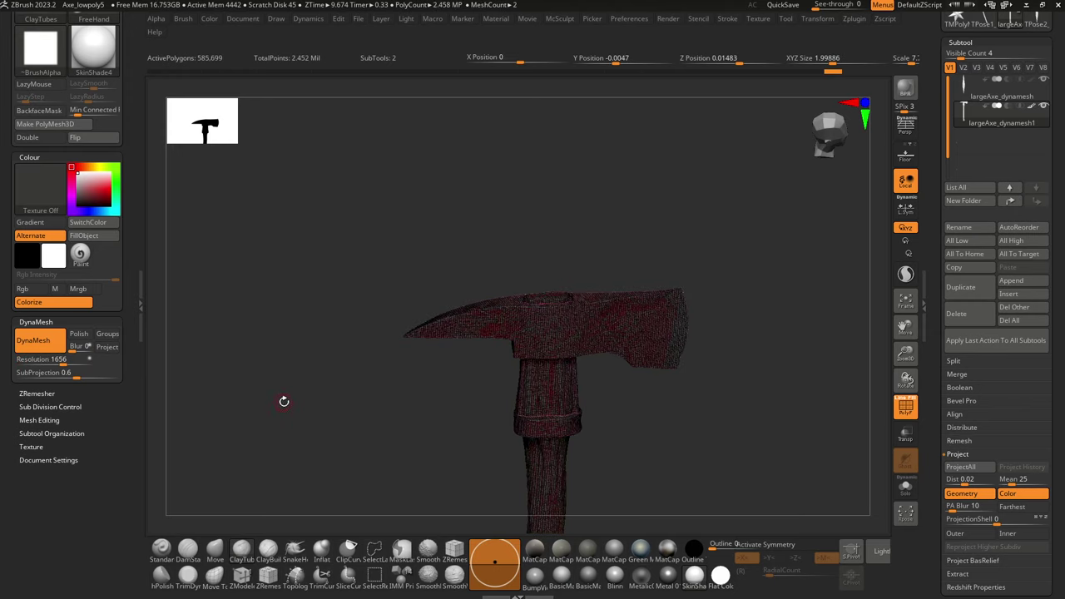
Step: Isolate the duplicate with Solo, inspect the remeshed head and collar up close, and undo the DynaMesh
left_click(907, 493)
left_click(908, 492)
left_click_drag(768, 431, 781, 435)
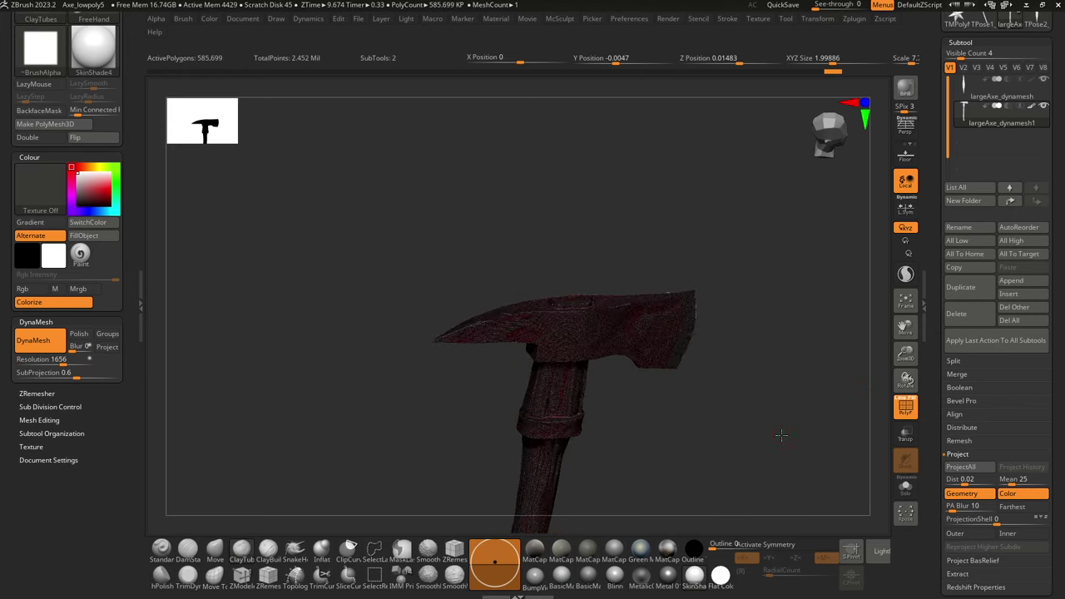
left_click_drag(770, 384, 819, 495, "alt")
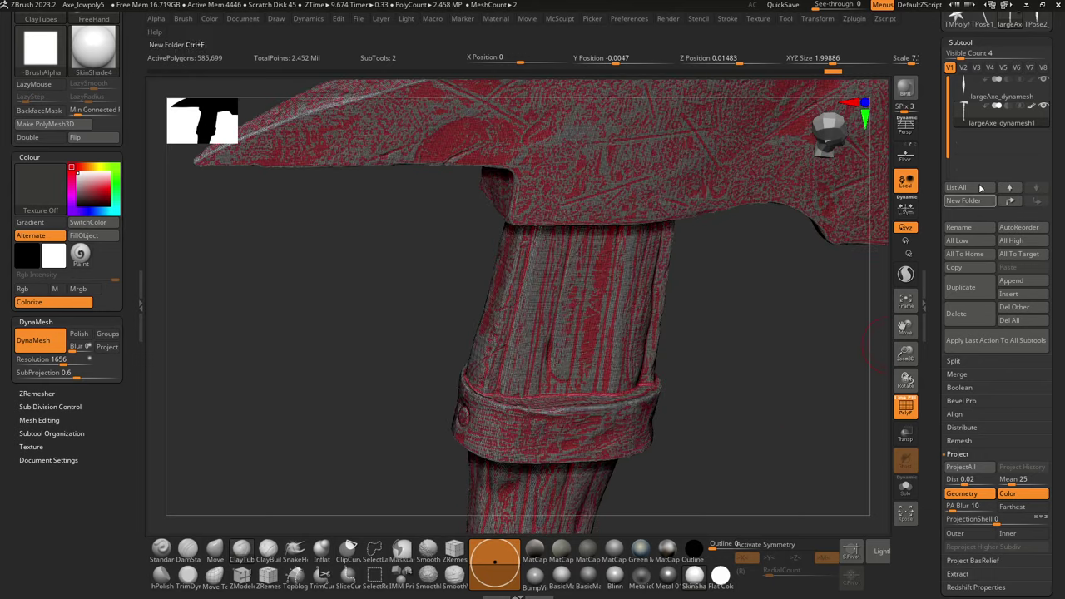
left_click(905, 491)
left_click_drag(818, 444, 802, 438)
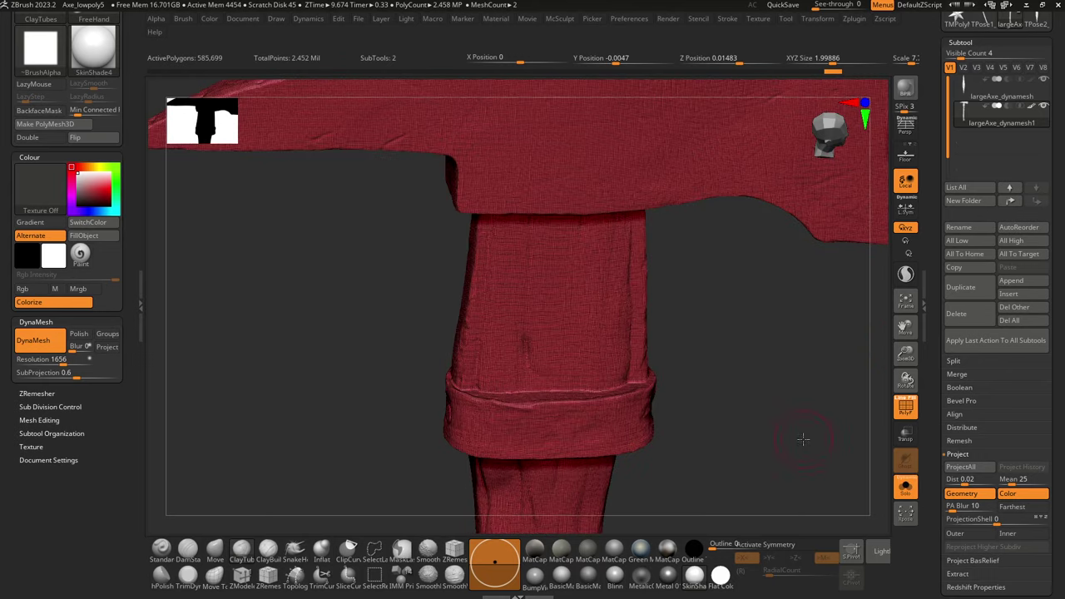
left_click_drag(772, 376, 691, 475)
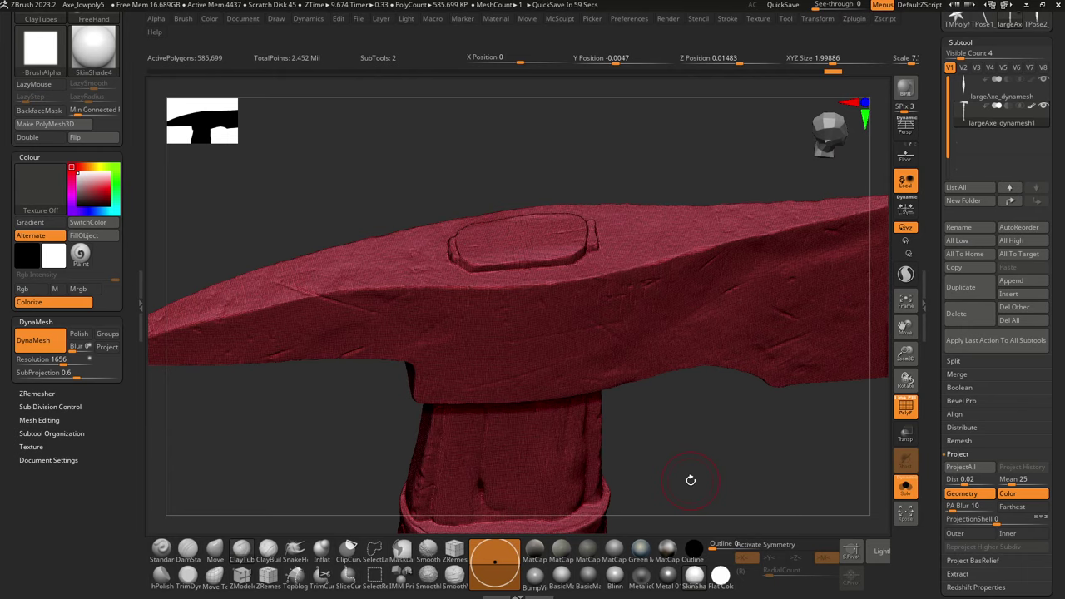
mouse_move(1031, 111)
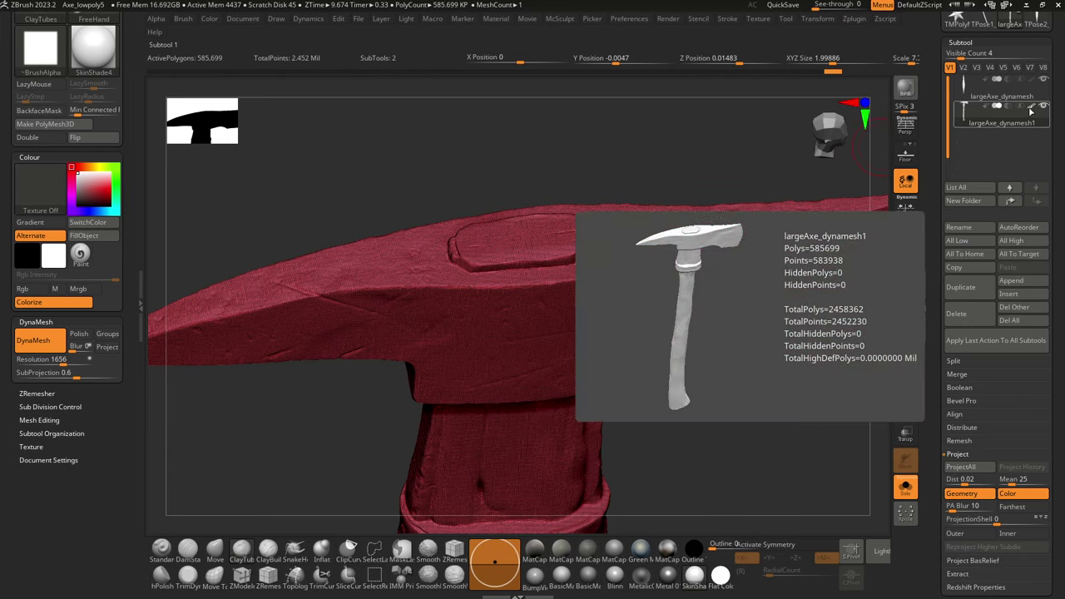
key("ctrl+z")
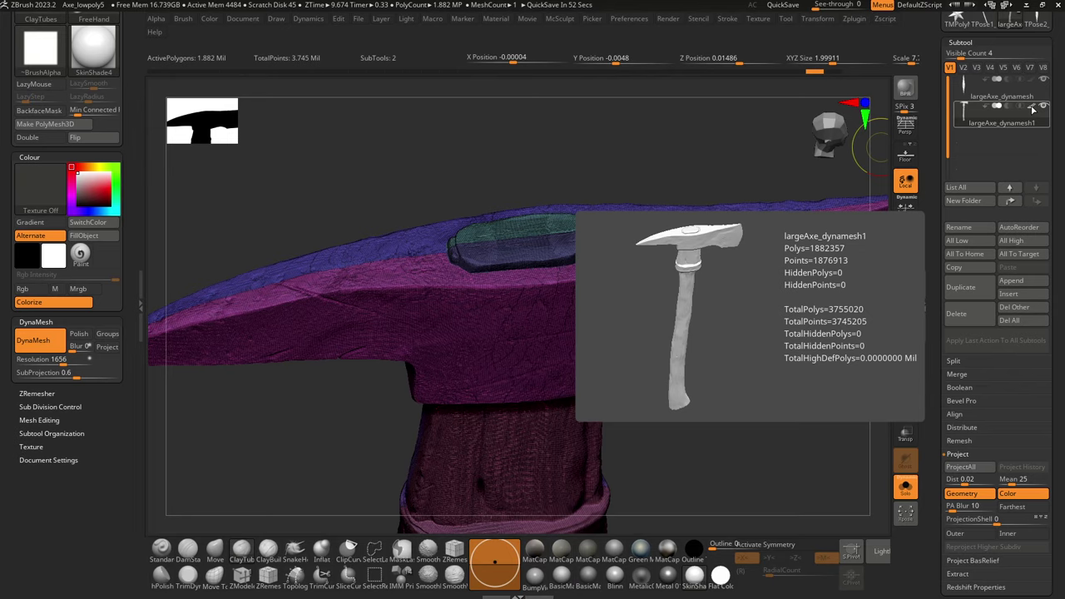
Step: Turn off the duplicate's polypaint, remesh it with DynaMesh at resolution 1656, and inspect both sides of the head
left_click(1032, 108)
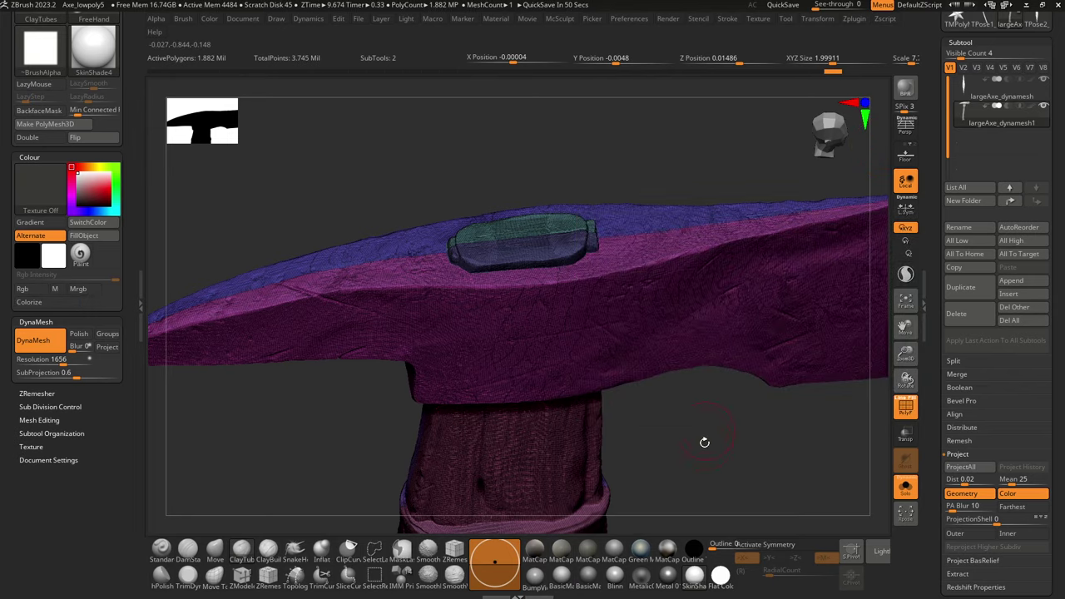
left_click_drag(688, 463, 696, 420)
left_click_drag(312, 372, 295, 489, "ctrl")
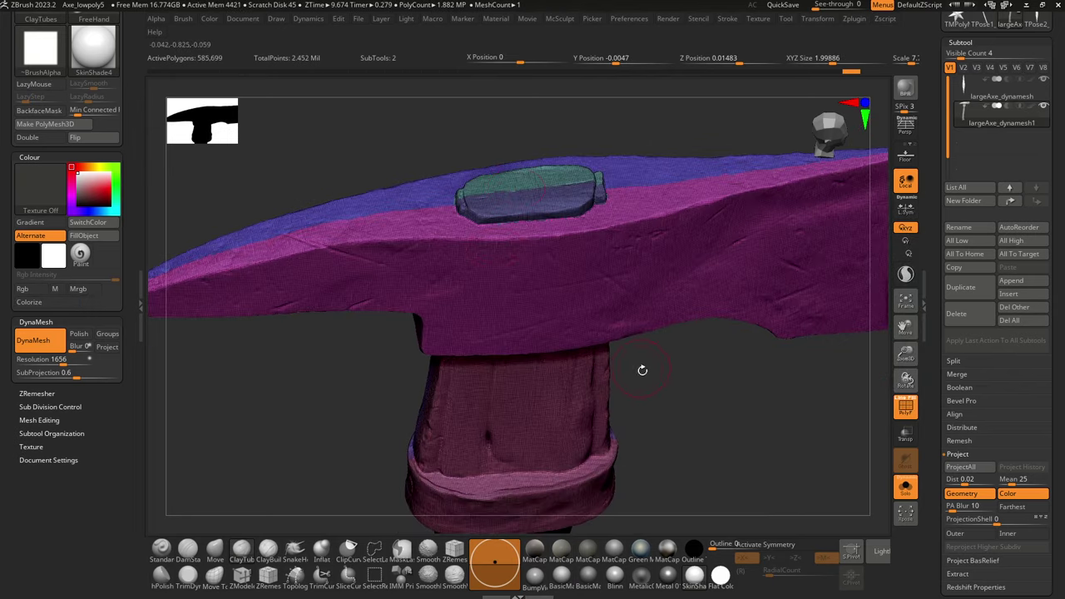
left_click_drag(321, 433, 348, 407)
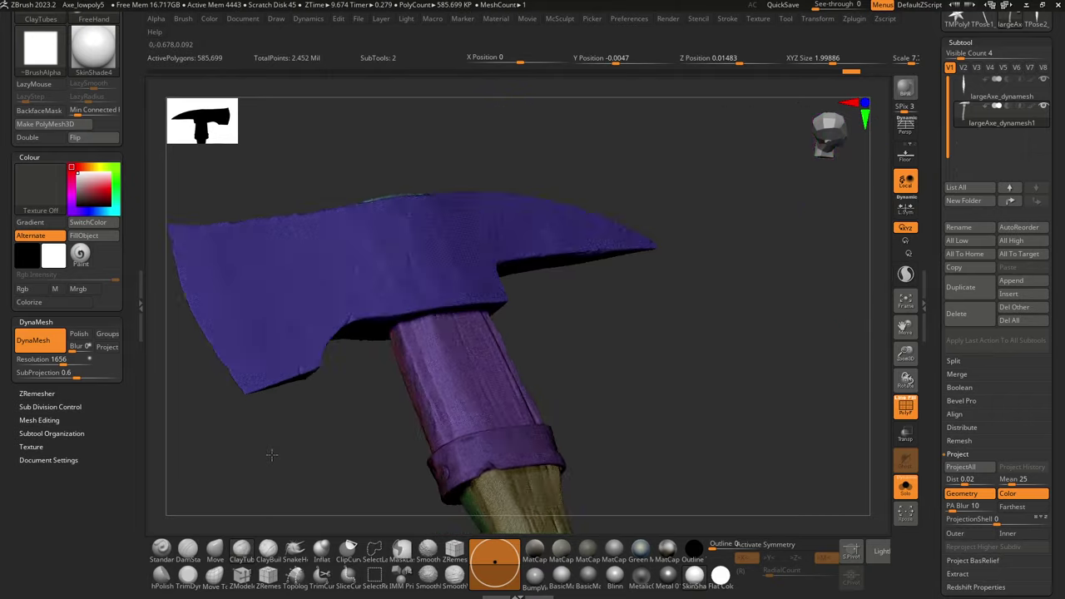
left_click_drag(271, 455, 377, 430)
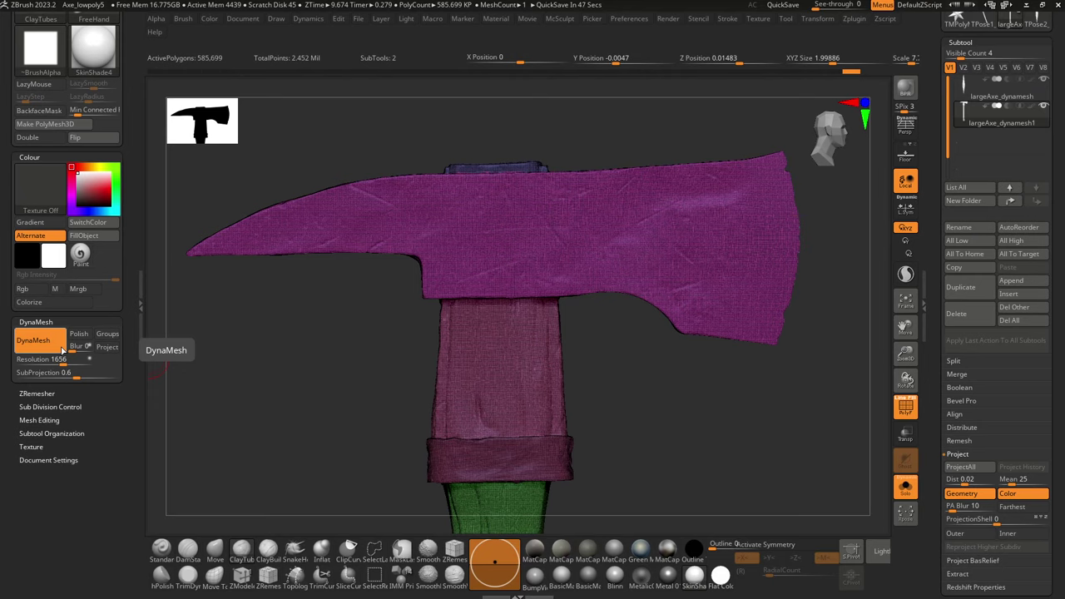
Step: Try a coarser DynaMesh of the duplicate at resolution 872, inspect the polygroup borders on the head, and undo the remesh
left_click_drag(62, 364, 51, 364)
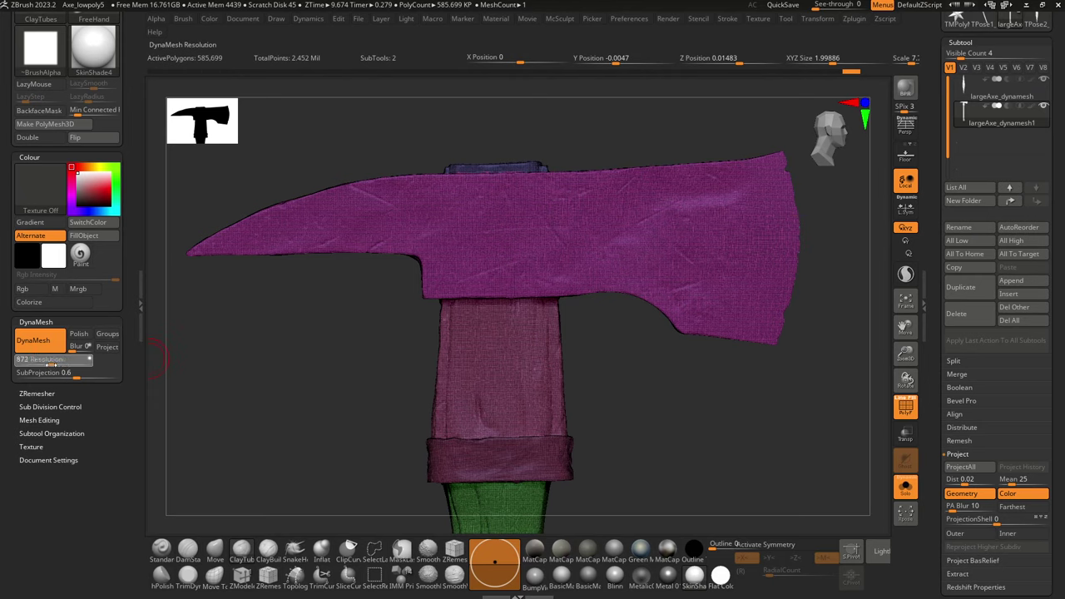
key("Return")
key("ctrl")
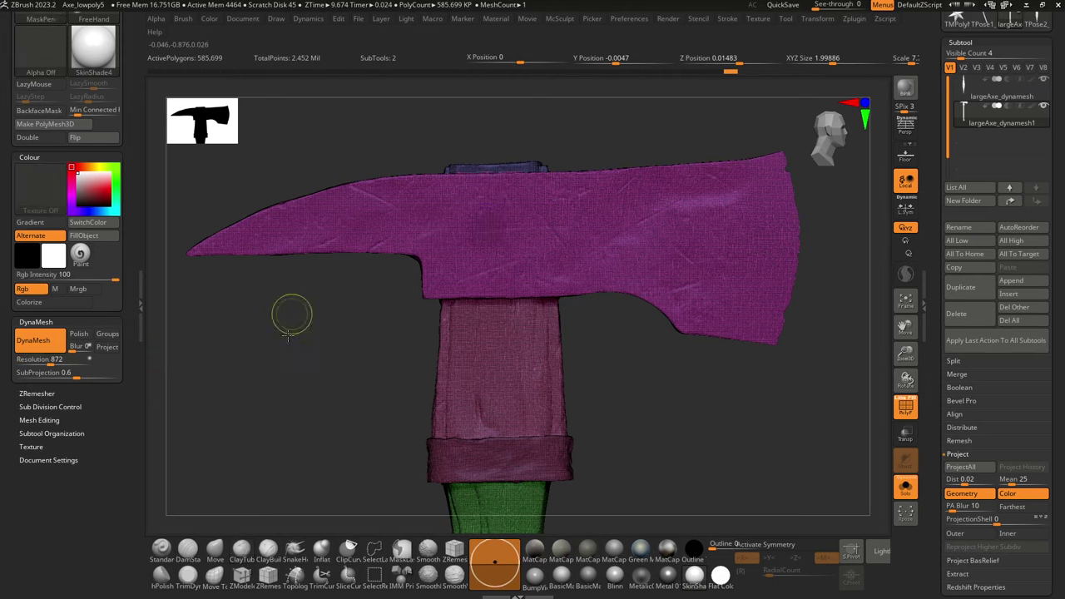
left_click_drag(288, 341, 283, 566, "ctrl")
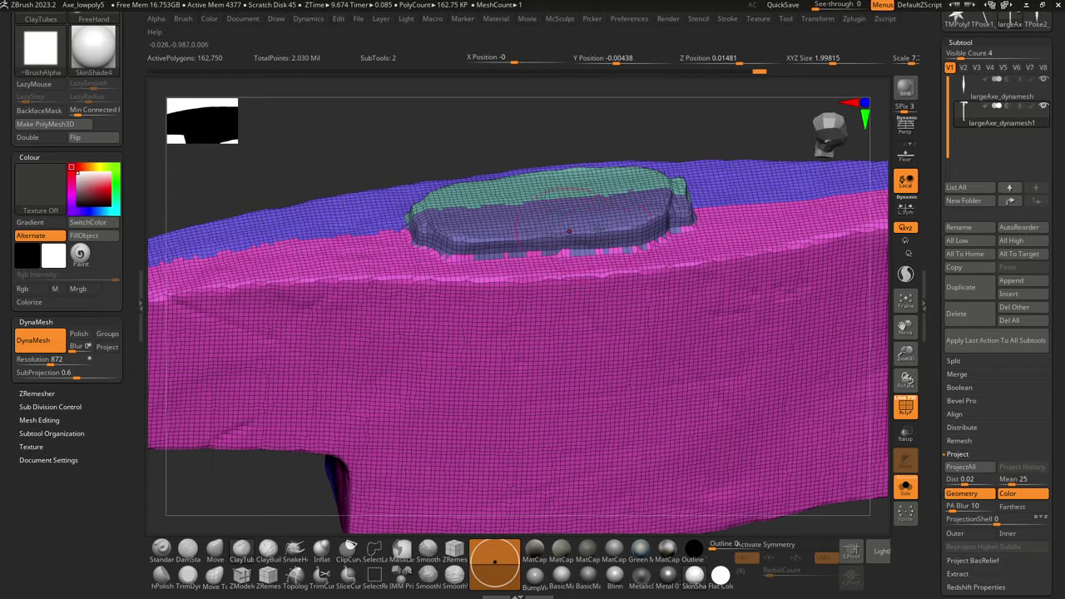
key("ctrl+z")
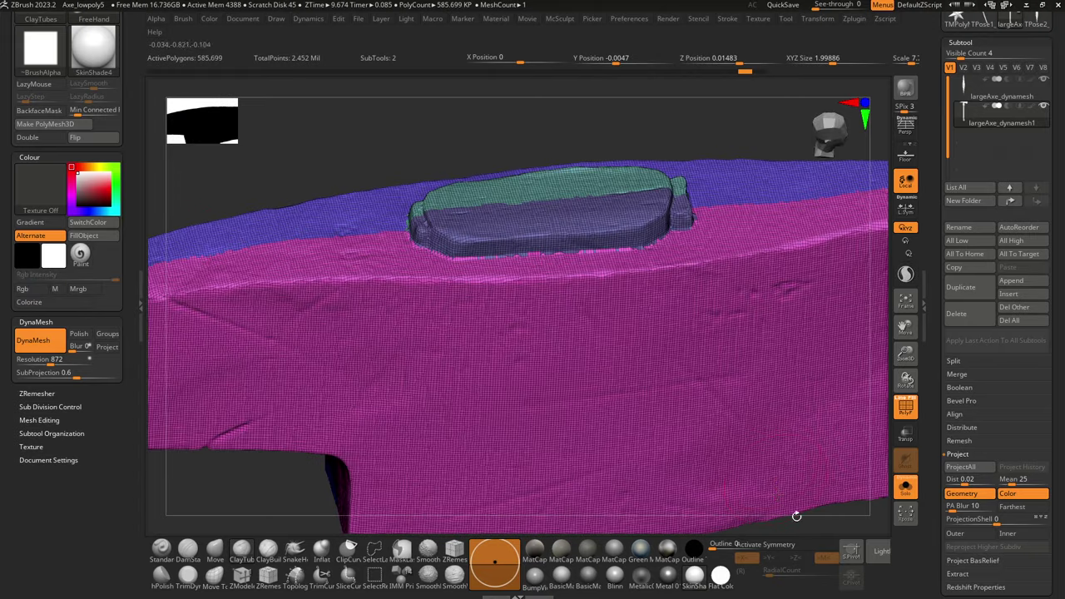
Step: Turn off DynaMesh for the duplicate, and check the original axe subtool before reselecting the duplicate
left_click_drag(796, 516, 627, 365)
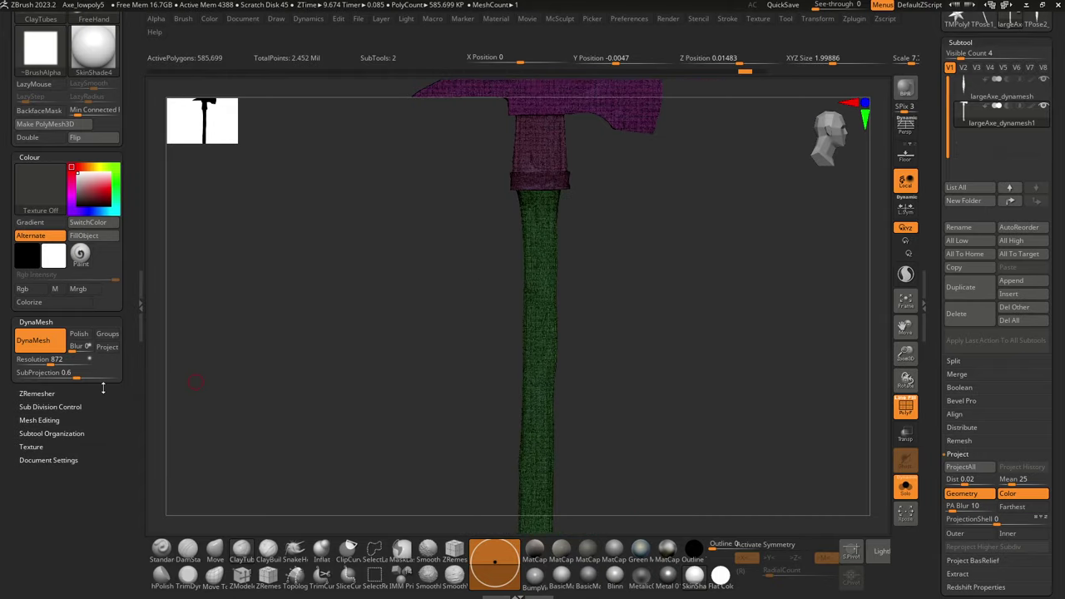
left_click(34, 339)
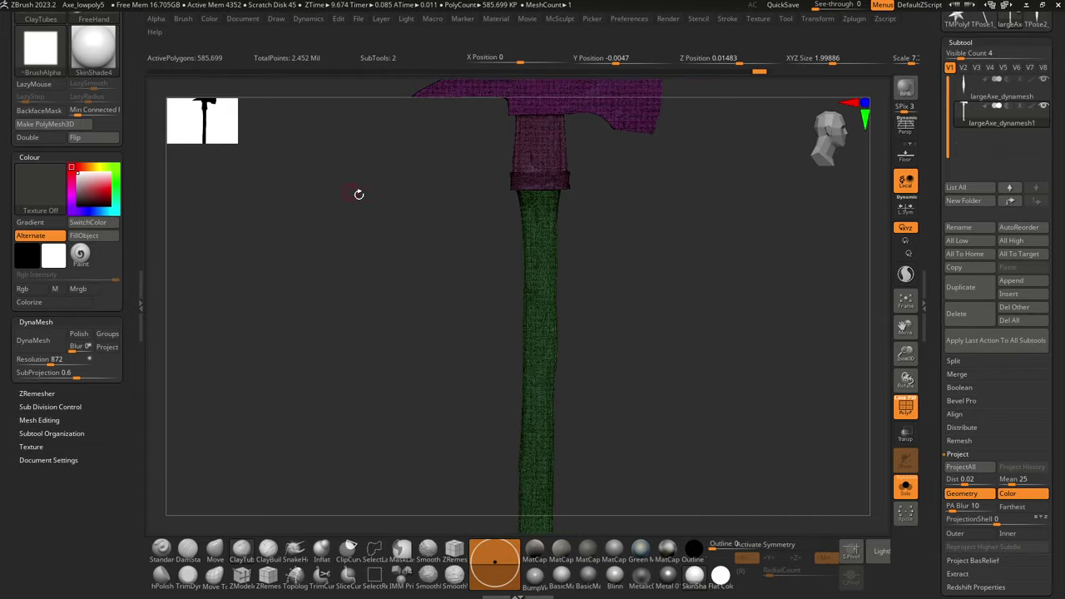
left_click(970, 90)
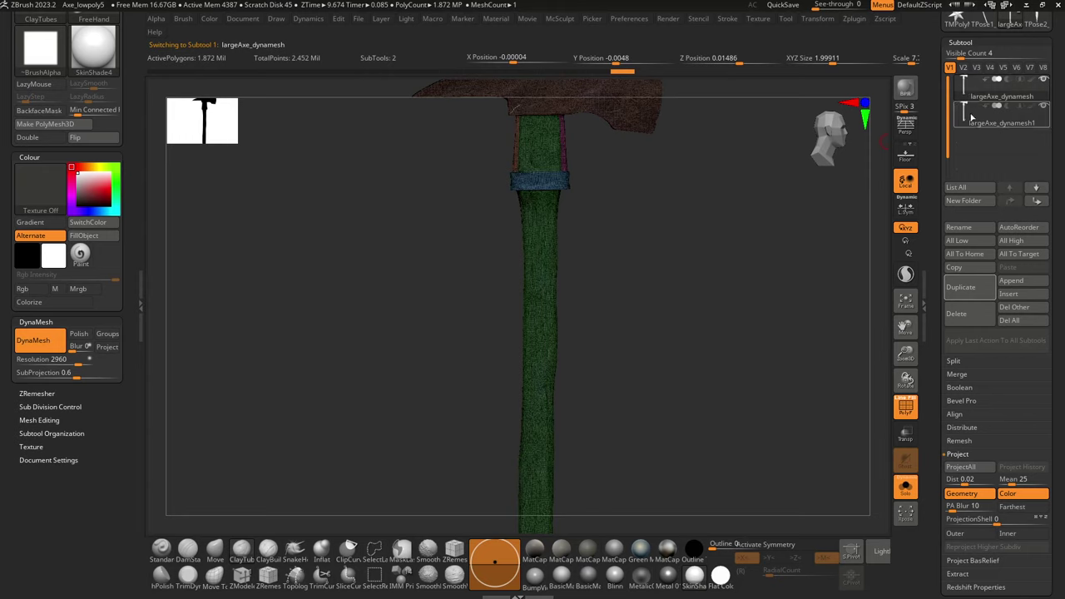
left_click(971, 118)
left_click_drag(653, 276, 668, 453, "alt")
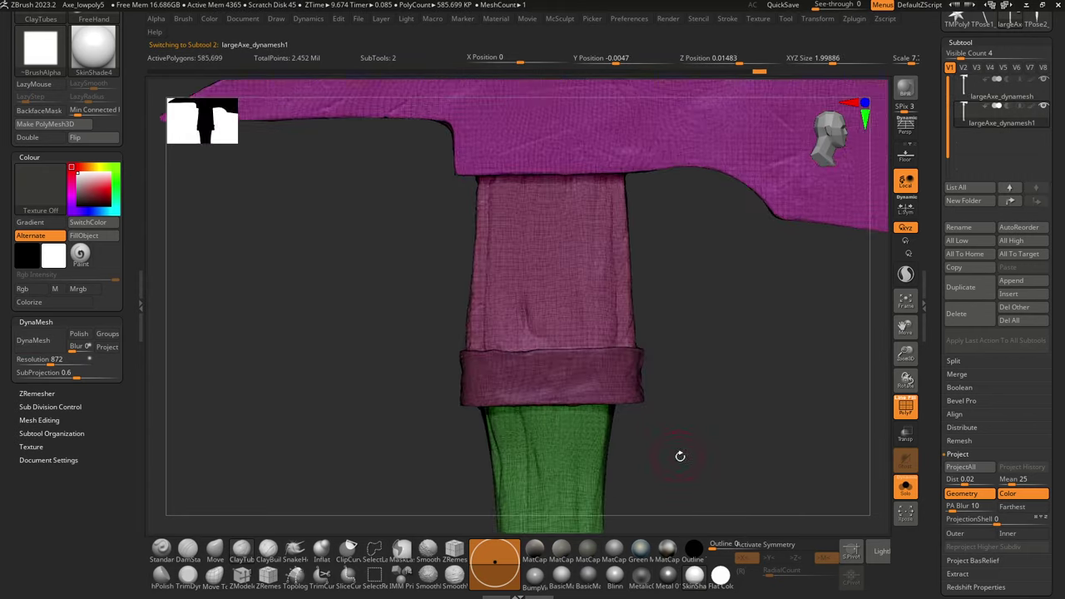
left_click_drag(671, 411, 639, 393, "alt")
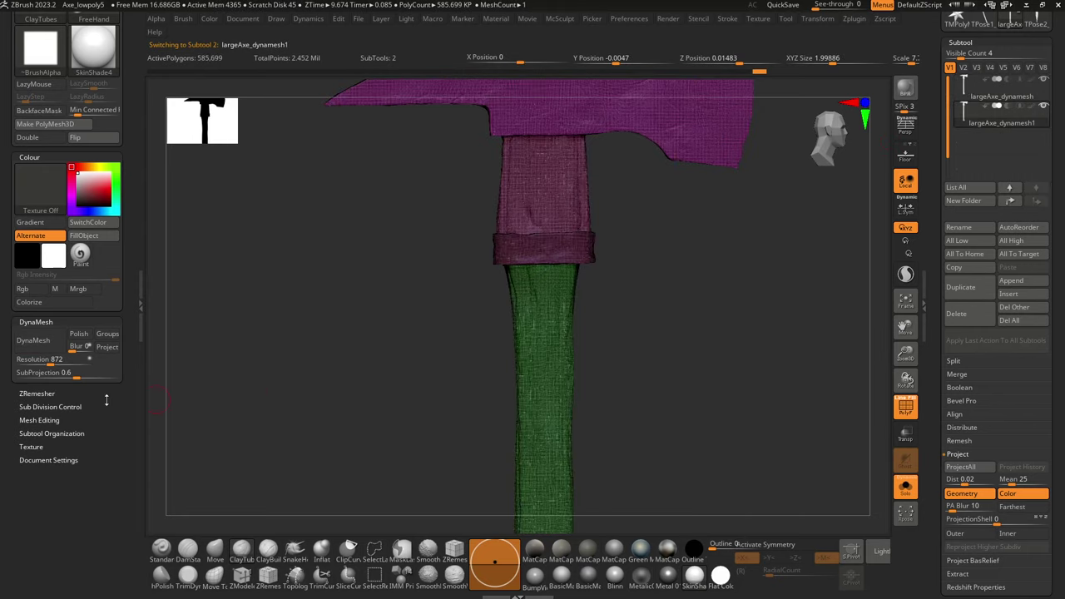
Step: ZRemesh the duplicate with Half and KeepGroups enabled, Adapt disabled and SmoothGroups at 1
left_click(38, 393)
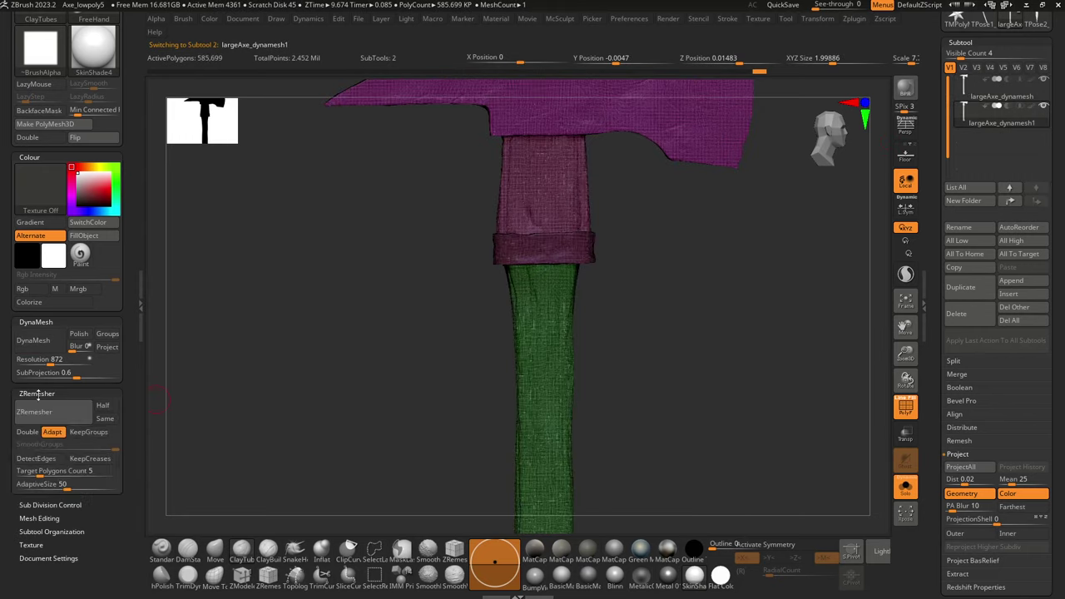
left_click(106, 405)
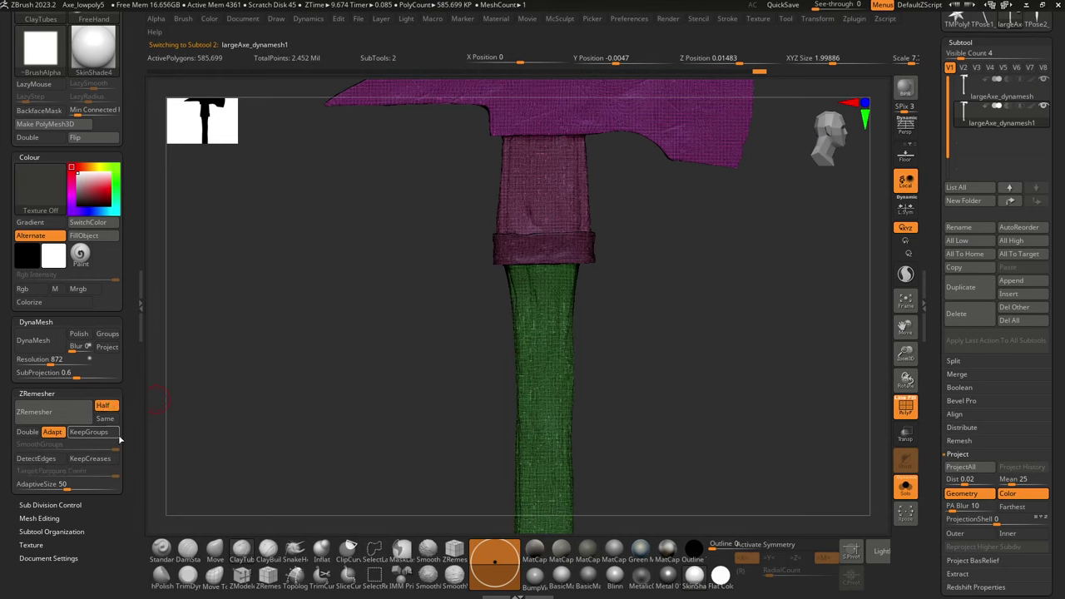
left_click(88, 432)
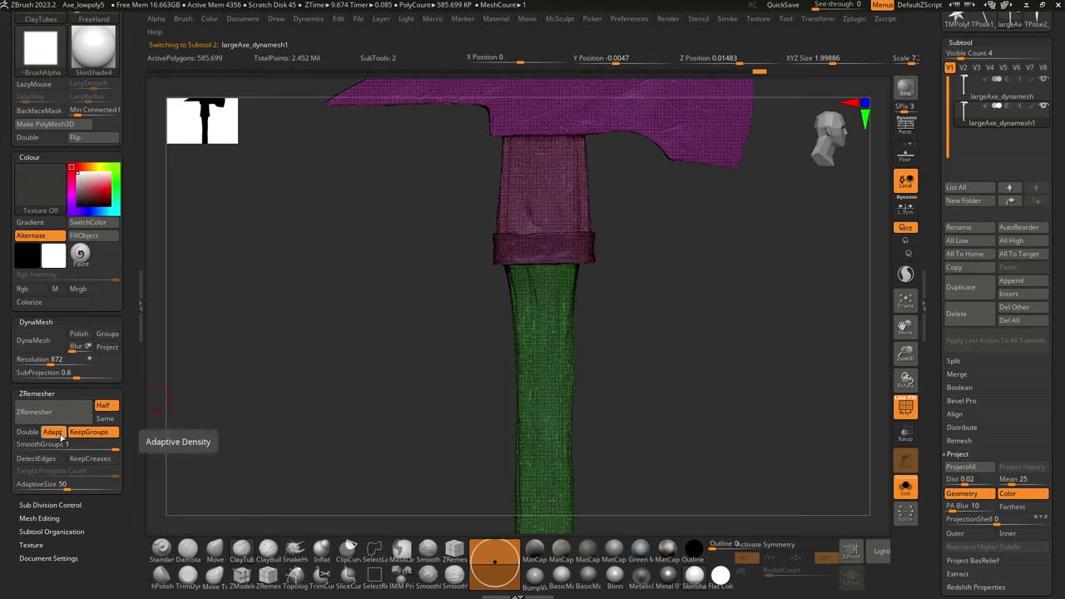
key("ctrl")
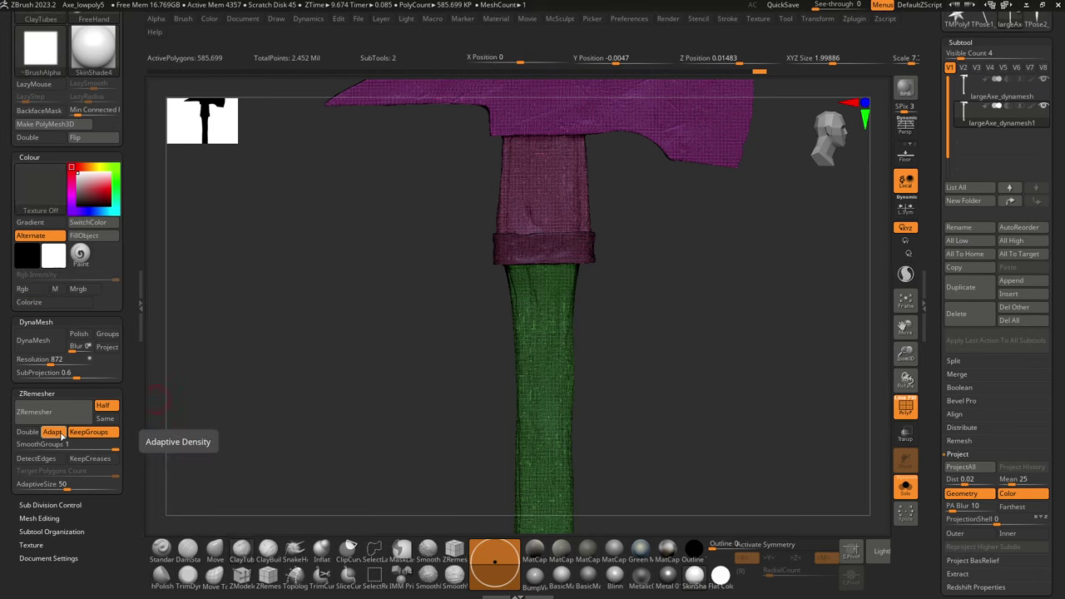
left_click(60, 430)
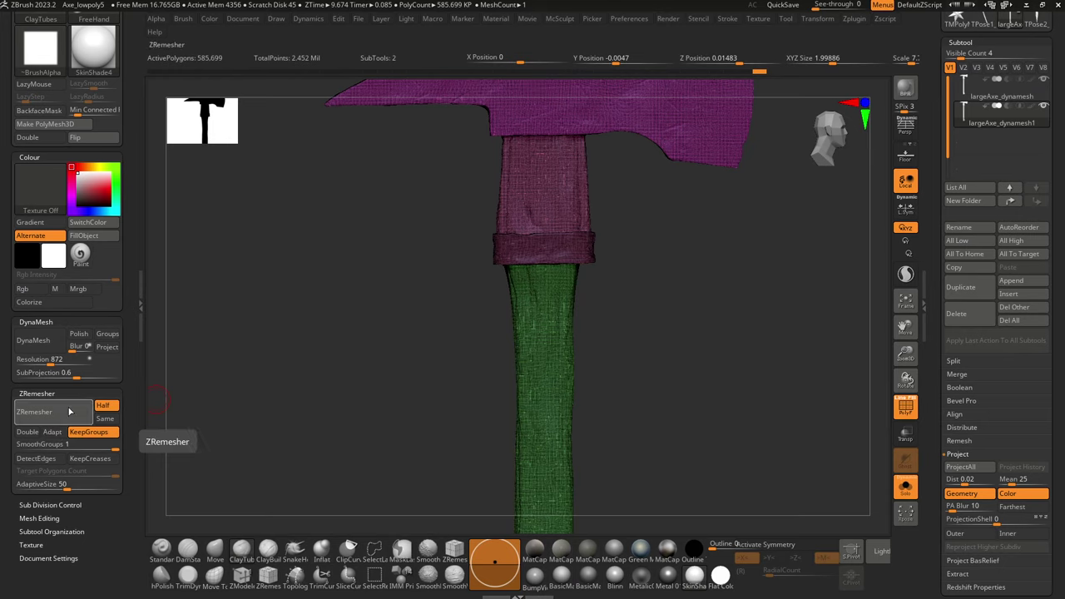
left_click(70, 411)
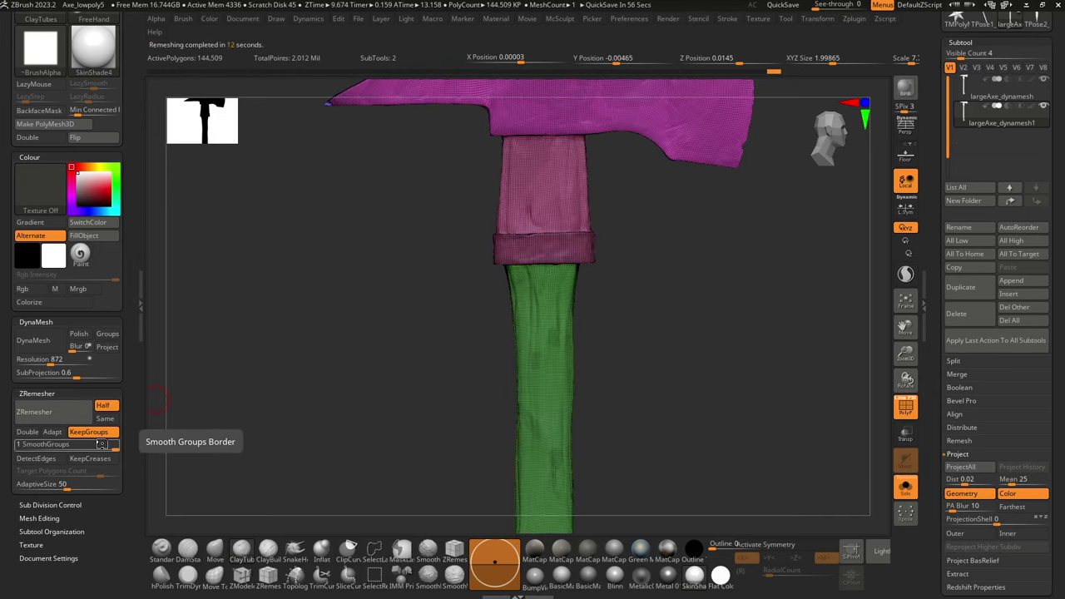
Step: Try smoothing the stray polygroup at the pointed tip of the axe head, and undo the smoothing
mouse_move(396, 261)
left_mouse_down("alt")
mouse_move(436, 537)
mouse_move(461, 582)
mouse_move(354, 441)
mouse_move(582, 400)
left_mouse_up("alt")
mouse_move(582, 399)
left_mouse_down()
mouse_move(592, 399)
mouse_move(385, 294)
left_mouse_up()
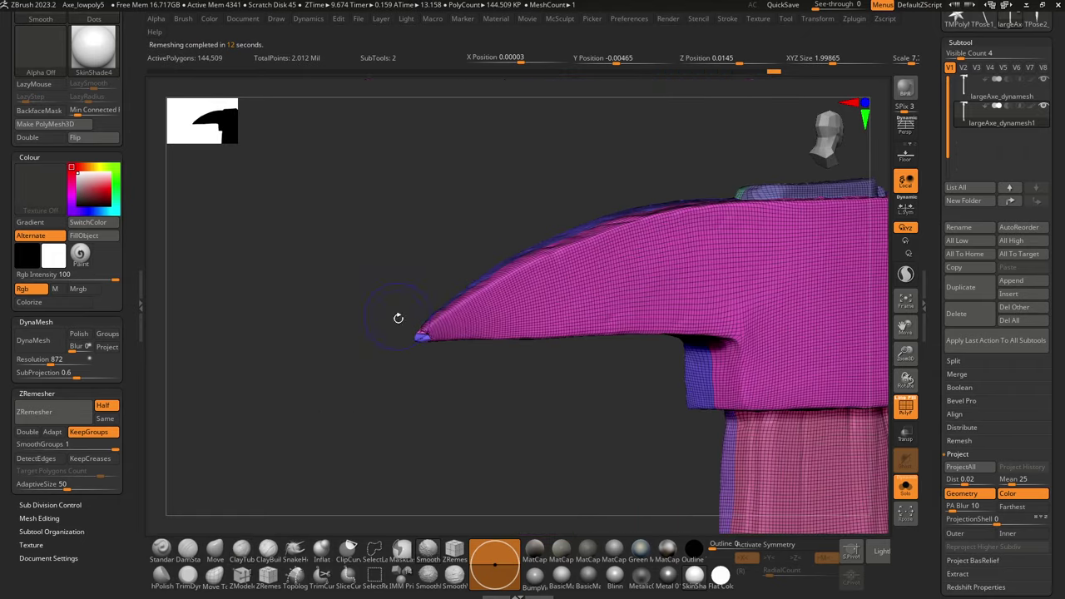
mouse_move(436, 342)
left_mouse_down("shift")
mouse_move(422, 339)
mouse_move(435, 333)
left_mouse_up("shift")
mouse_move(446, 398)
left_mouse_down()
mouse_move(497, 392)
mouse_move(437, 418)
mouse_move(411, 408)
mouse_move(397, 364)
left_mouse_up()
key("ctrl")
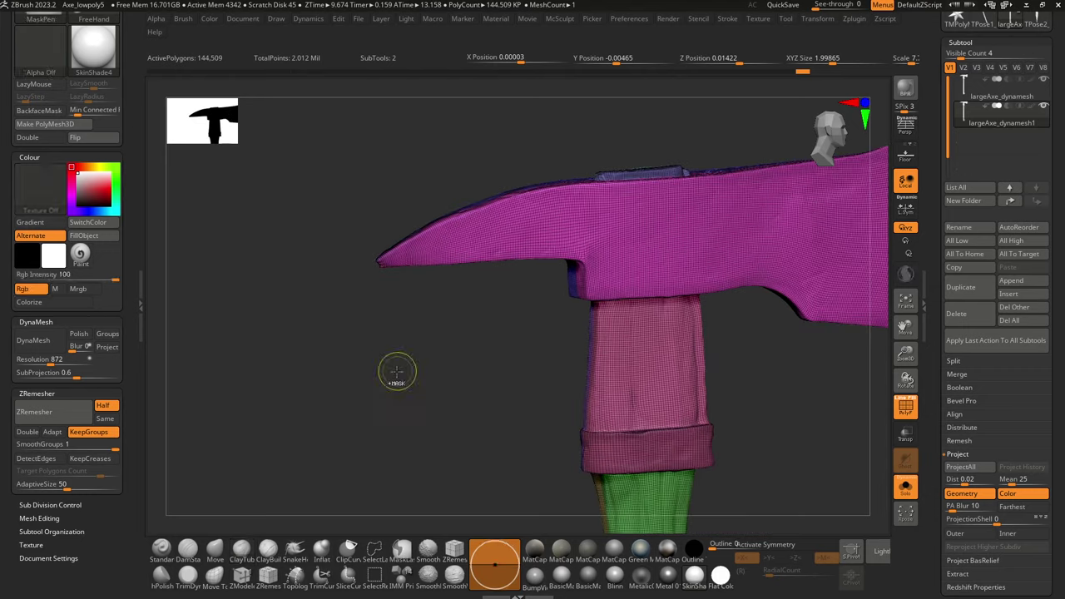
key("shift")
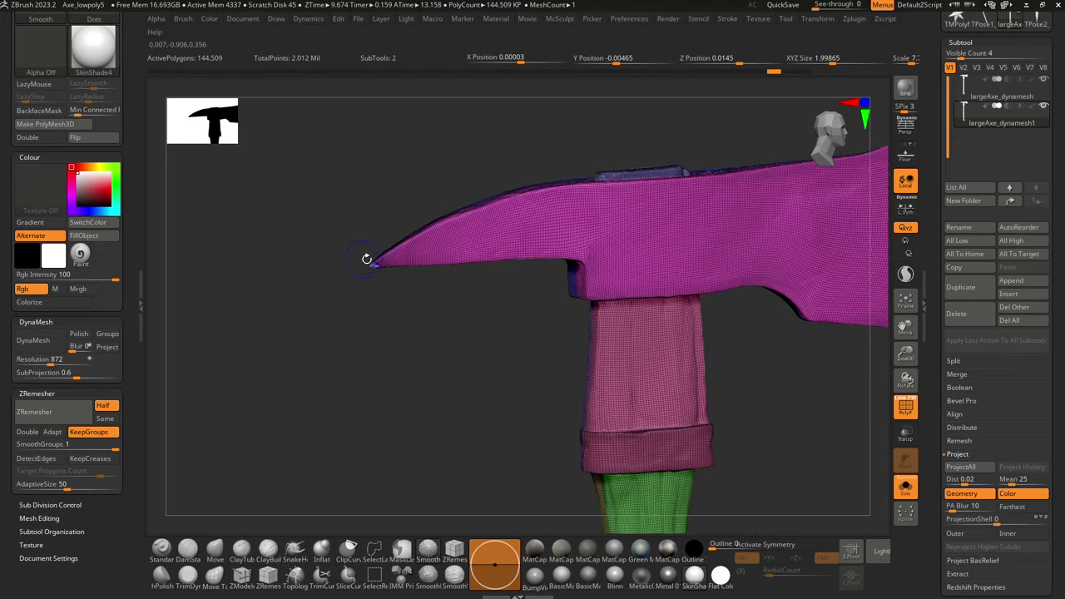
Step: Try ZRemeshing the duplicate again at Half, and repair its mesh with an integrity check, Fix Mesh and Optimize Points
left_click(40, 410)
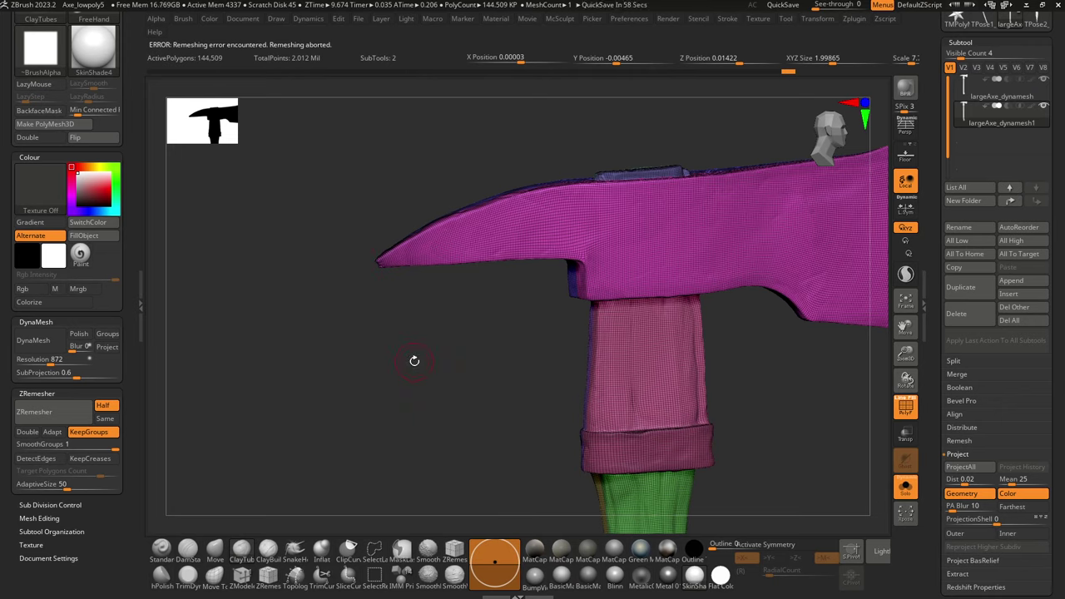
right_click_drag(379, 330, 390, 442, "ctrl")
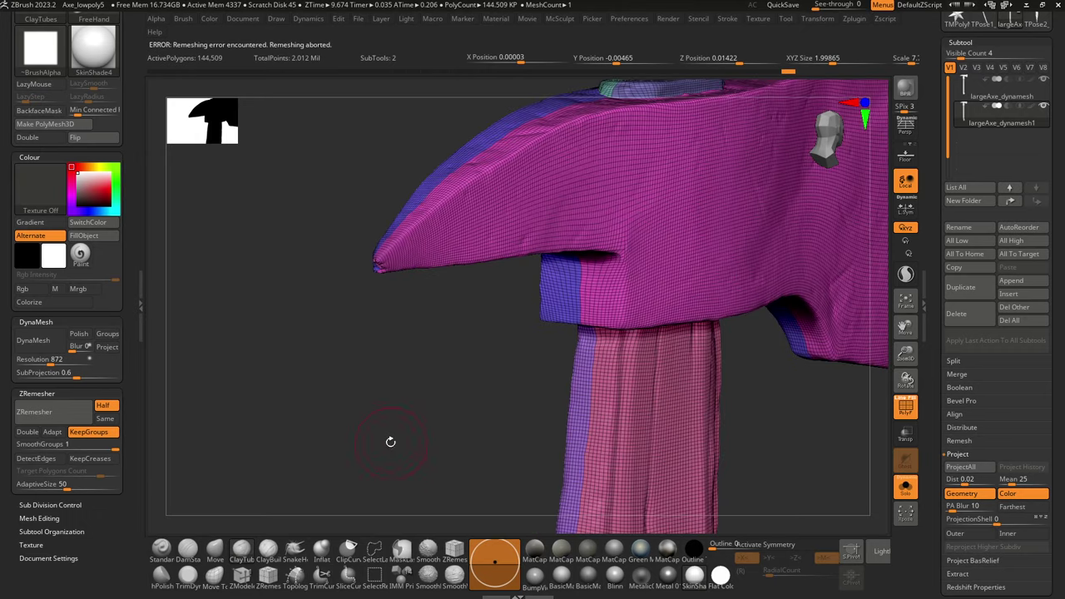
scroll(134, 324, "down", 3)
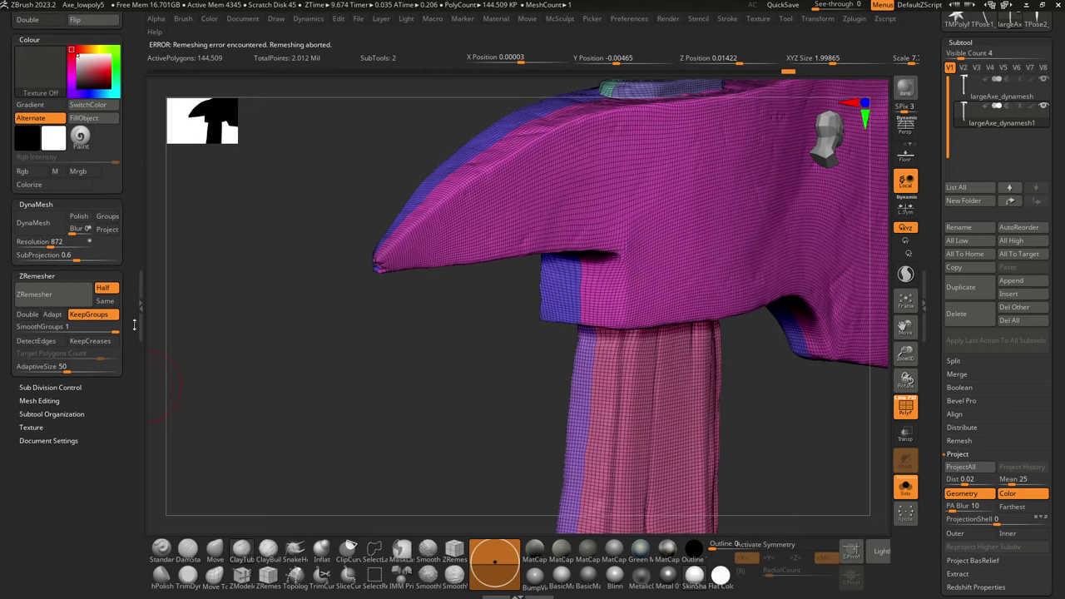
left_click(39, 400)
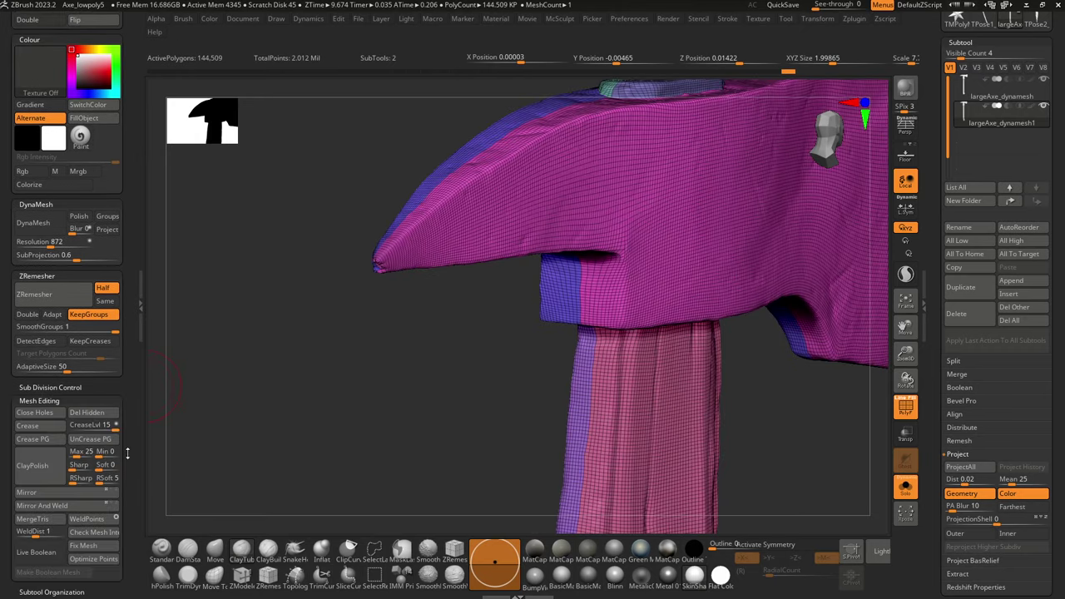
scroll(133, 383, "down", 3)
left_click(104, 398)
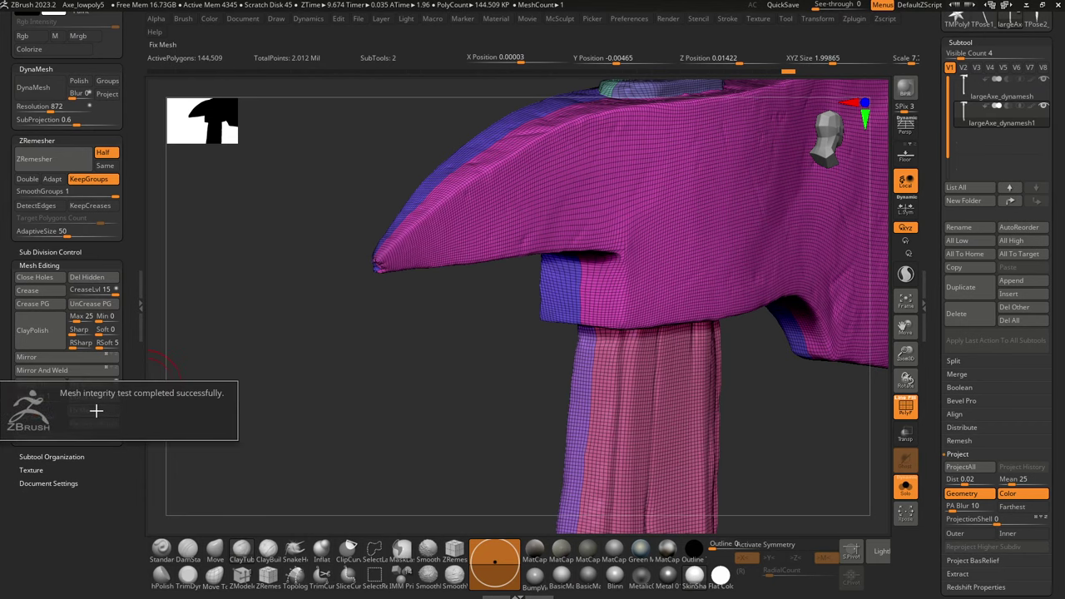
left_click(97, 425)
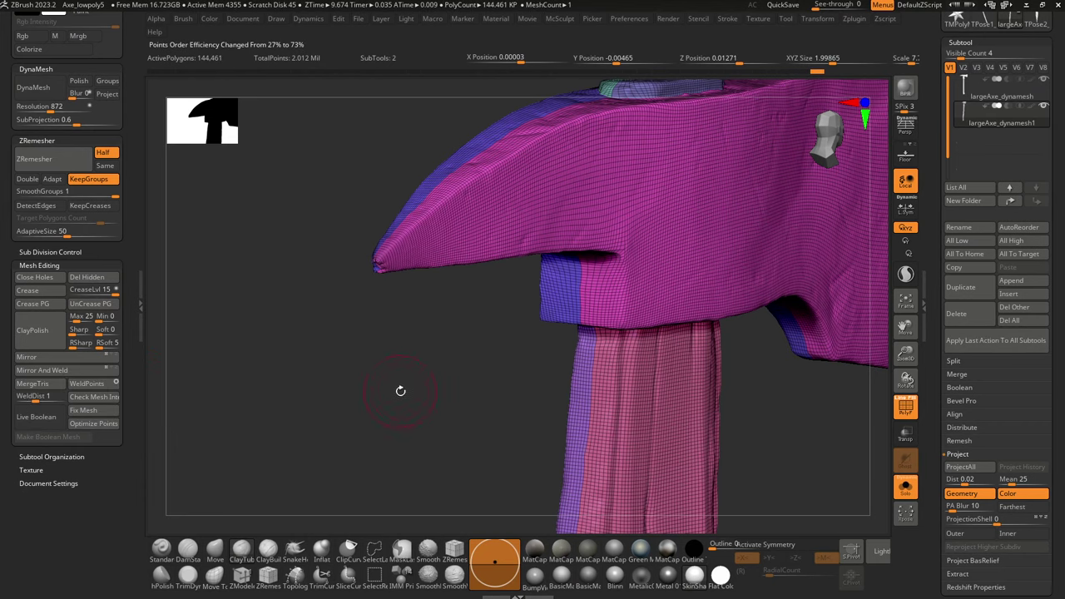
Step: ZRemesh the repaired duplicate at Half with KeepGroups, and compare its pointed tip with the original axe
left_click_drag(399, 388, 329, 343)
scroll(80, 395, "up", 5)
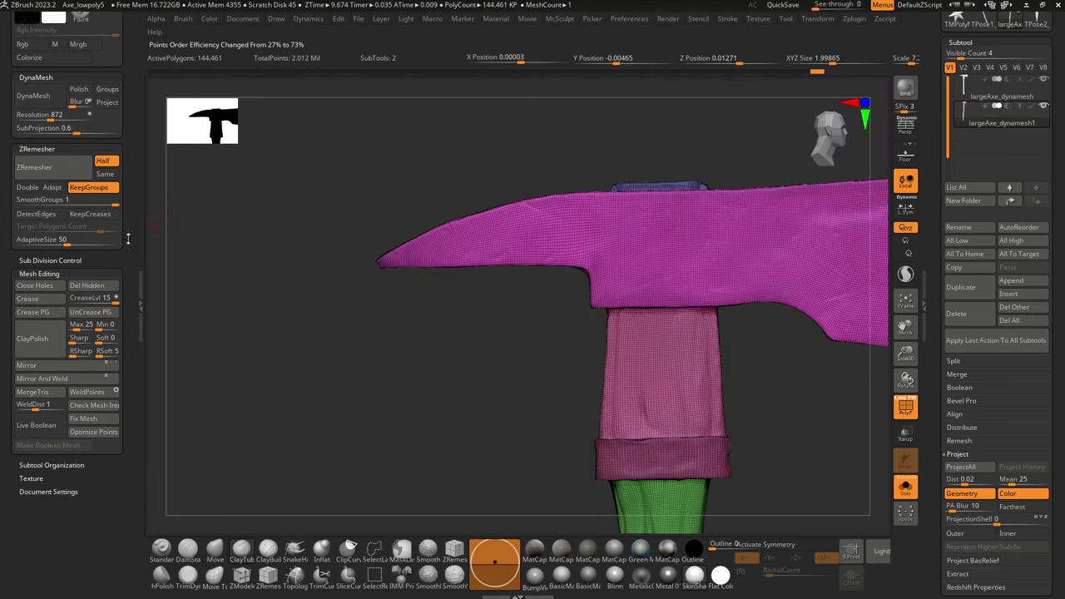
left_click(74, 391)
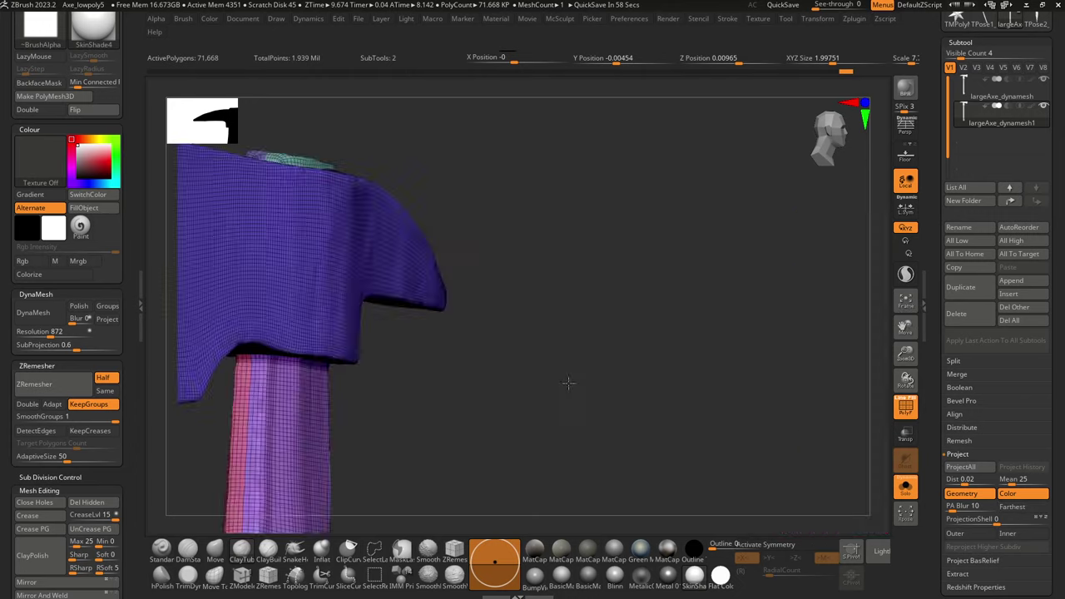
left_click_drag(568, 384, 406, 391)
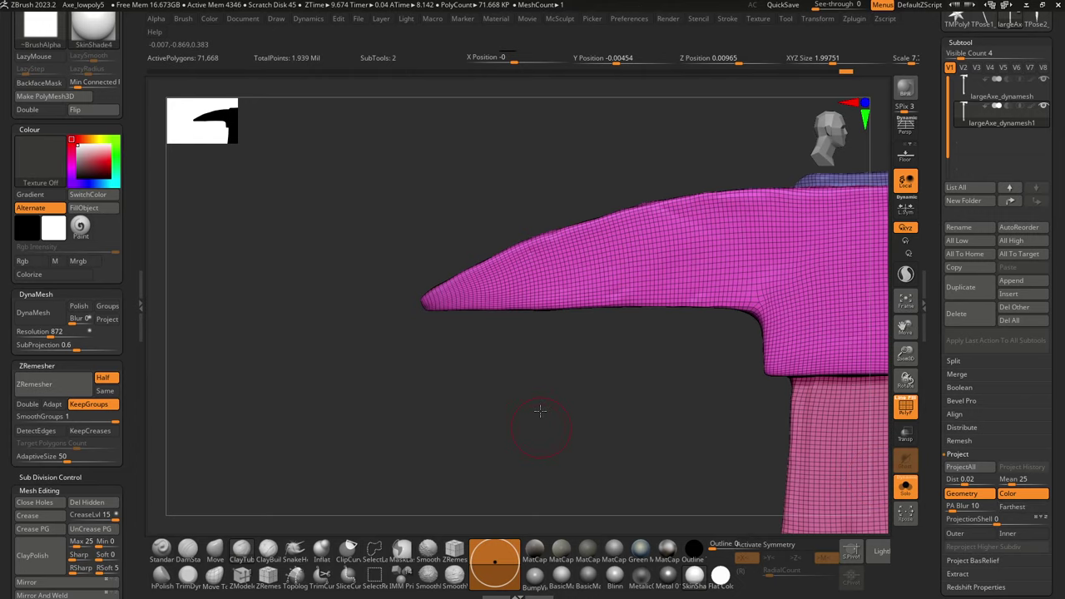
left_click_drag(540, 411, 388, 387, "alt")
left_click(907, 490)
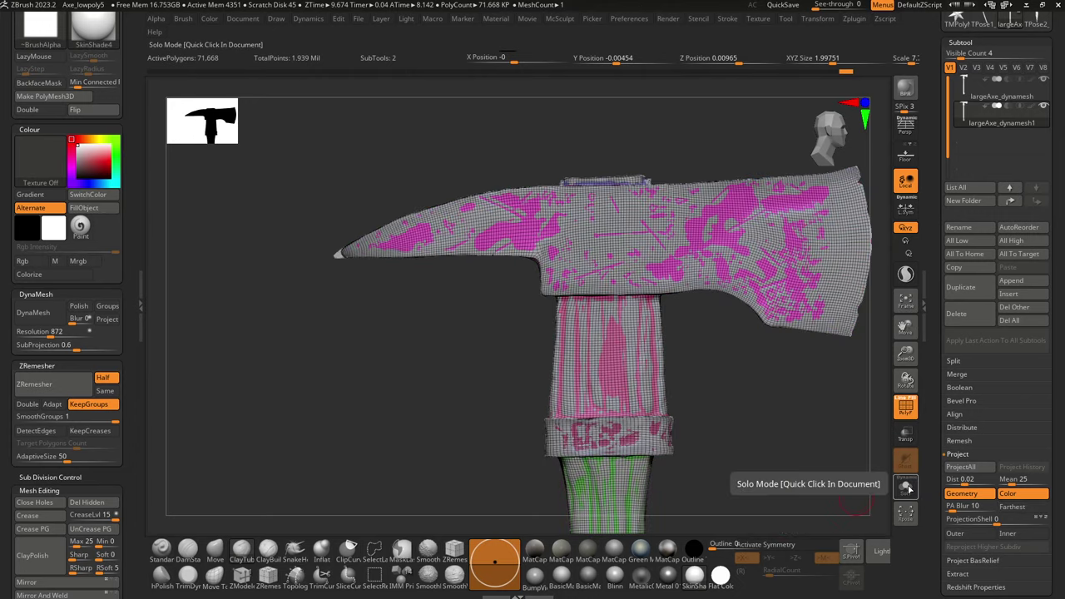
left_click_drag(355, 338, 290, 252, "alt")
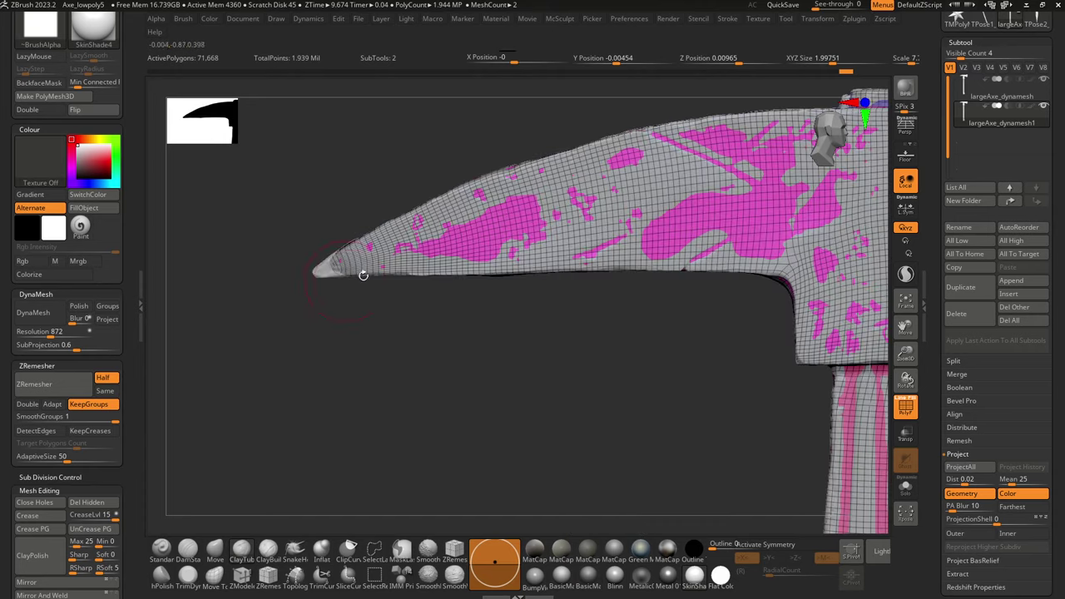
left_click(906, 487)
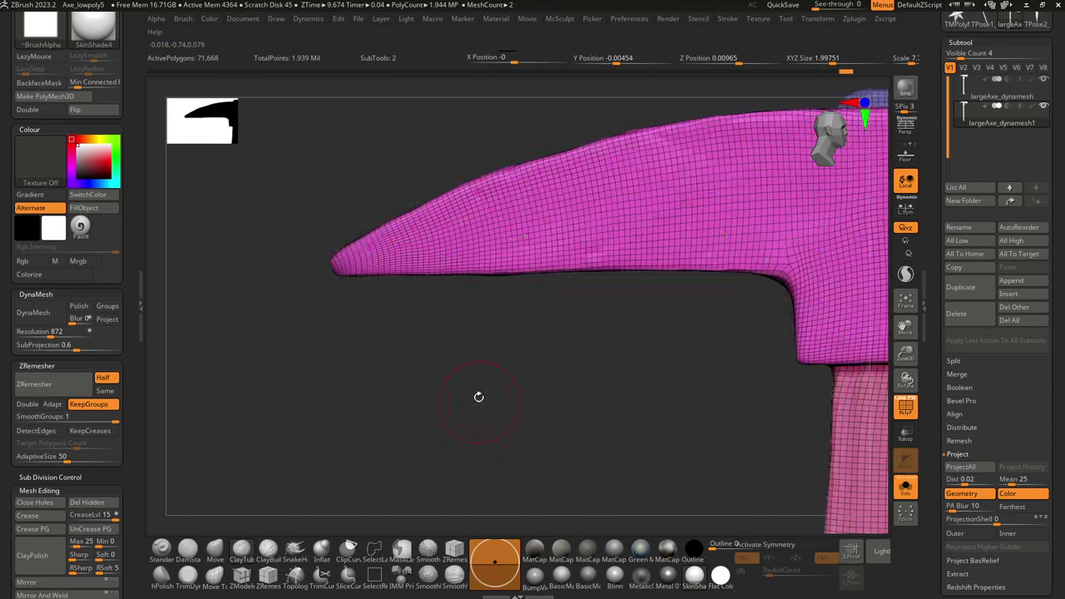
Step: ZRemesh the duplicate two more times at Half with KeepGroups, and inspect the topology around the top of the head
key("f")
left_click(34, 383)
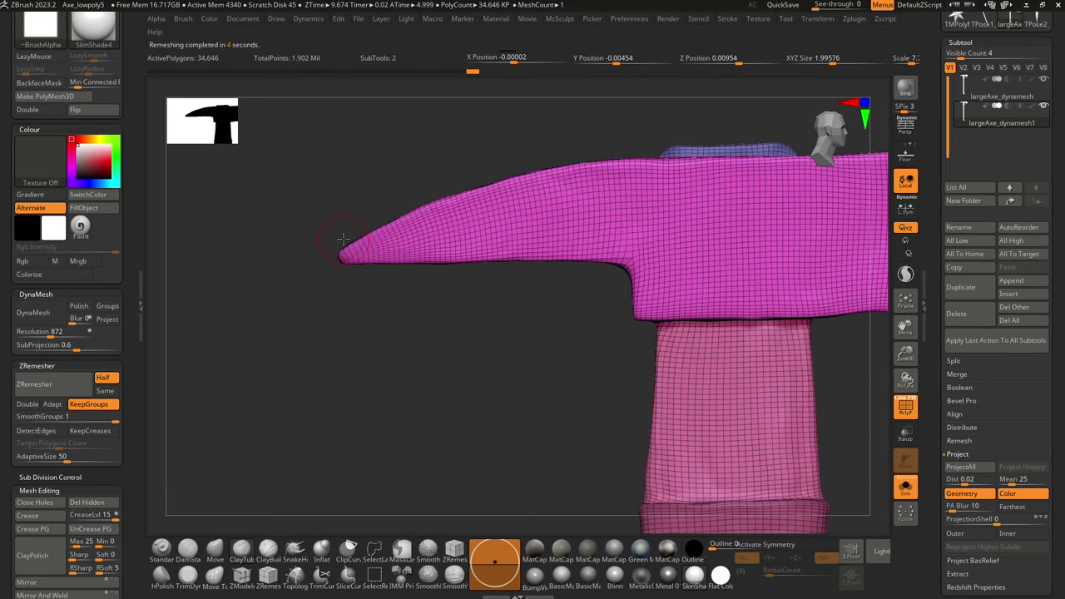
left_click_drag(490, 415, 448, 420, "alt")
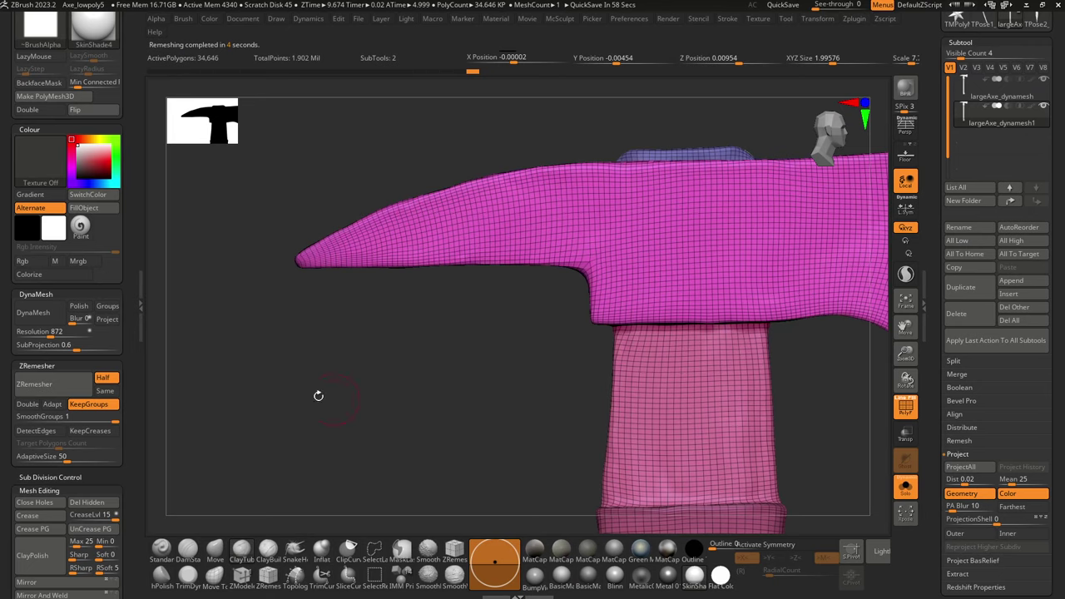
left_click(48, 387)
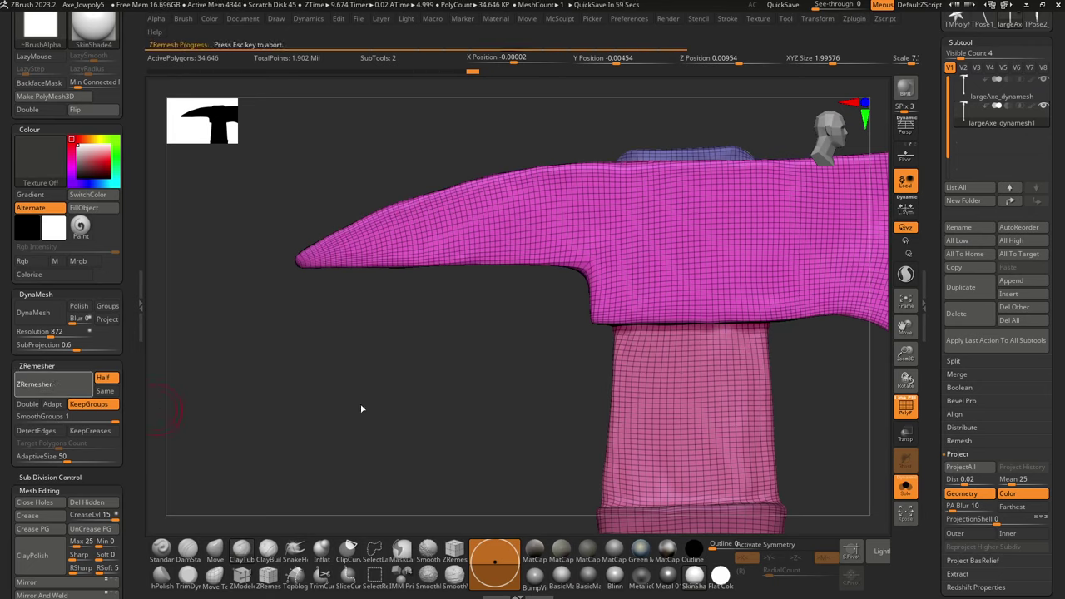
left_click_drag(360, 407, 424, 455)
mouse_move(438, 402)
left_mouse_down("alt")
mouse_move(442, 466)
mouse_move(333, 520)
left_mouse_up("alt")
key("shift")
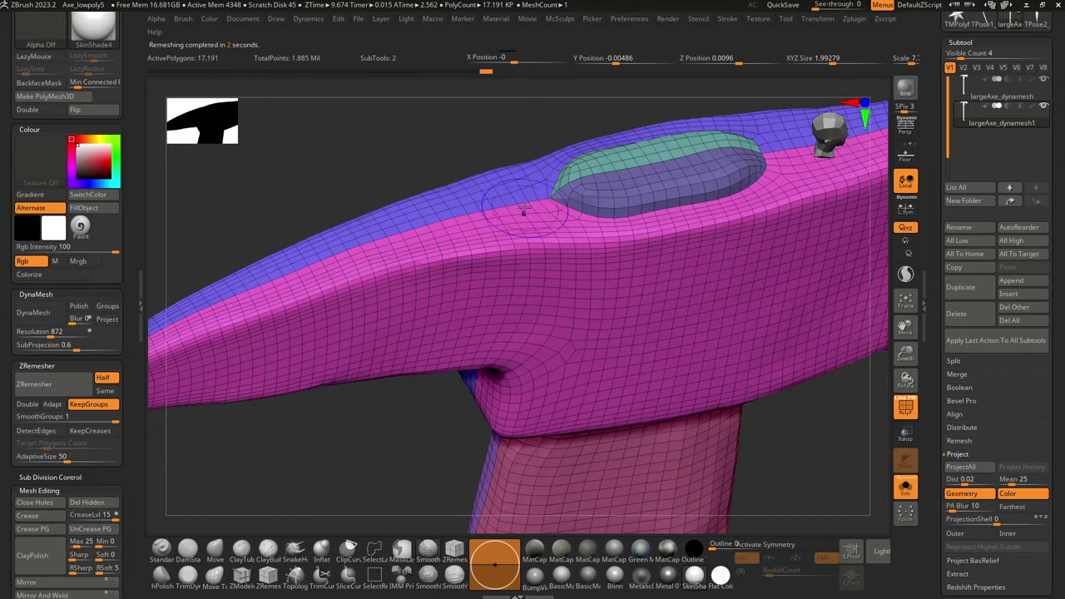
Step: Slice a horizontal polygroup border across the handle just above the collar with SliceCurve, and ZRemesh the duplicate at Half again
mouse_move(794, 413)
left_mouse_down("alt")
mouse_move(605, 439)
mouse_move(614, 474)
mouse_move(587, 487)
mouse_move(618, 449)
mouse_move(613, 483)
mouse_move(658, 361)
mouse_move(677, 404)
mouse_move(666, 409)
mouse_move(721, 480)
mouse_move(655, 369)
mouse_move(676, 285)
left_mouse_up("alt")
key("shift")
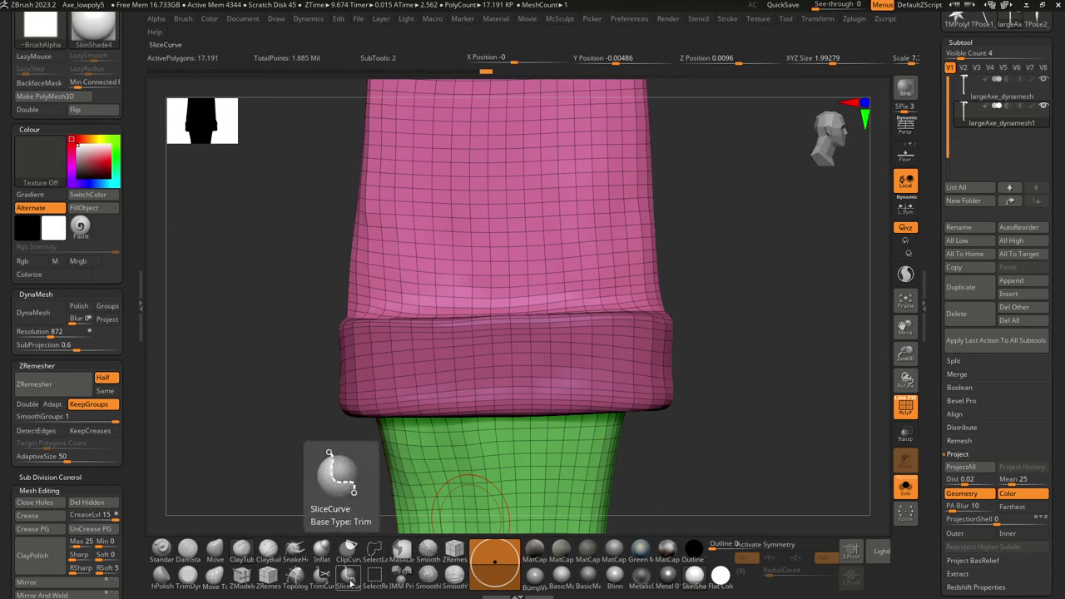
left_click_drag(306, 309, 774, 307, "ctrl+shift")
left_click_drag(755, 372, 748, 422)
left_click(75, 387)
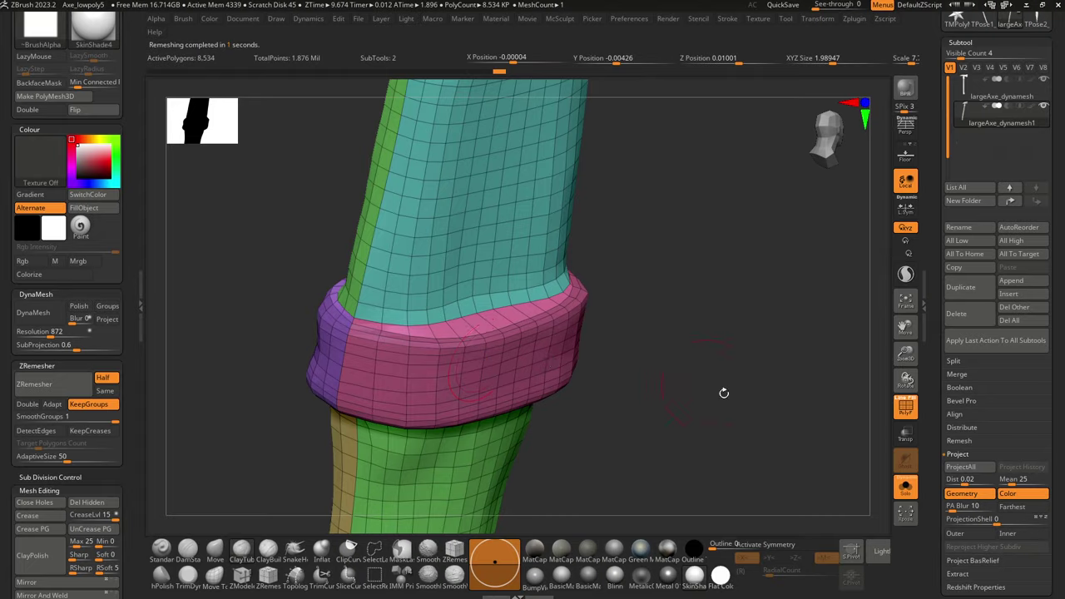
Step: Inspect the new polygroup border above the collar, overlaying the original axe with ghost transparency for comparison
mouse_move(725, 392)
left_mouse_down()
mouse_move(666, 399)
mouse_move(732, 317)
left_mouse_up()
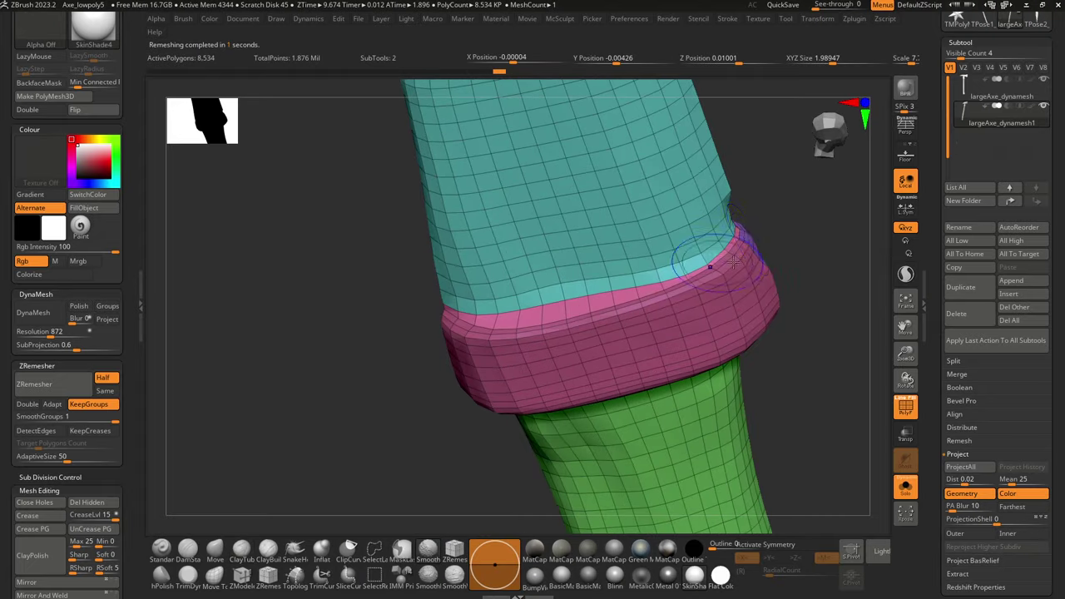
left_click_drag(793, 249, 651, 449)
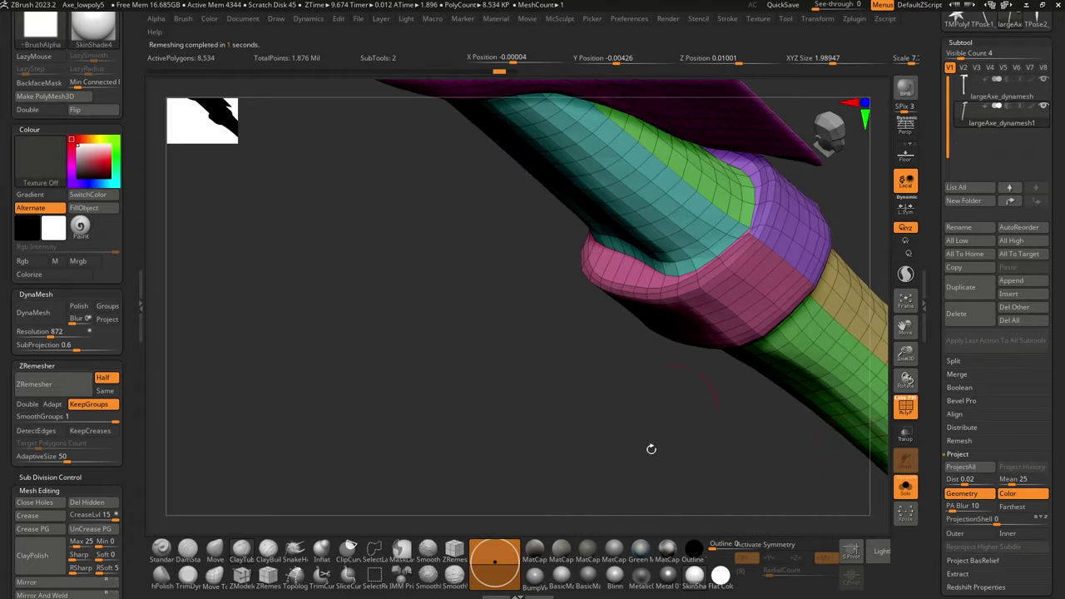
left_click(905, 489)
left_click_drag(840, 474, 742, 380)
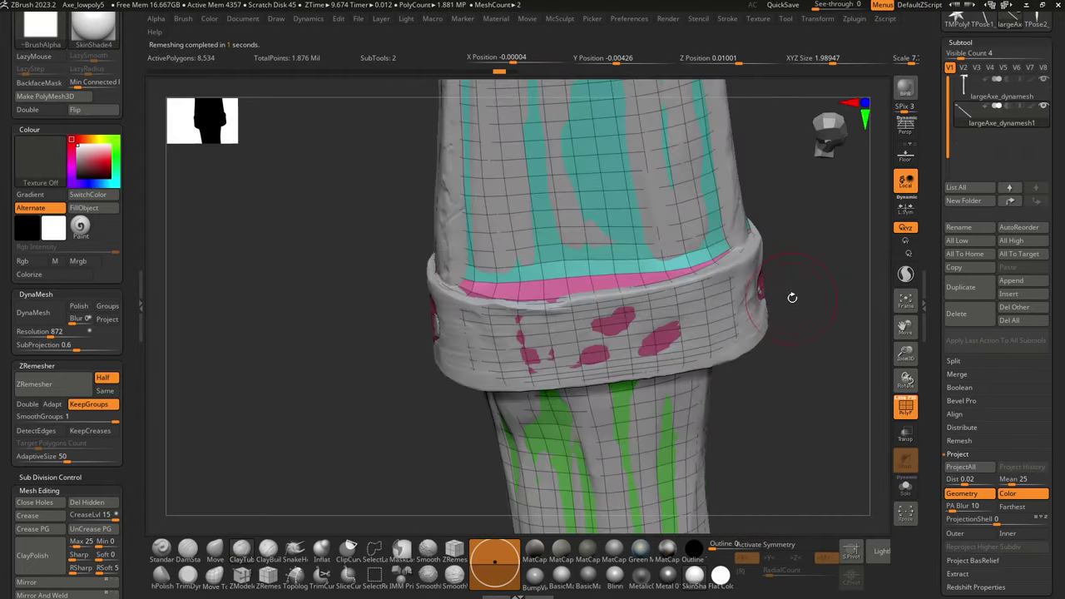
left_click_drag(792, 297, 894, 453)
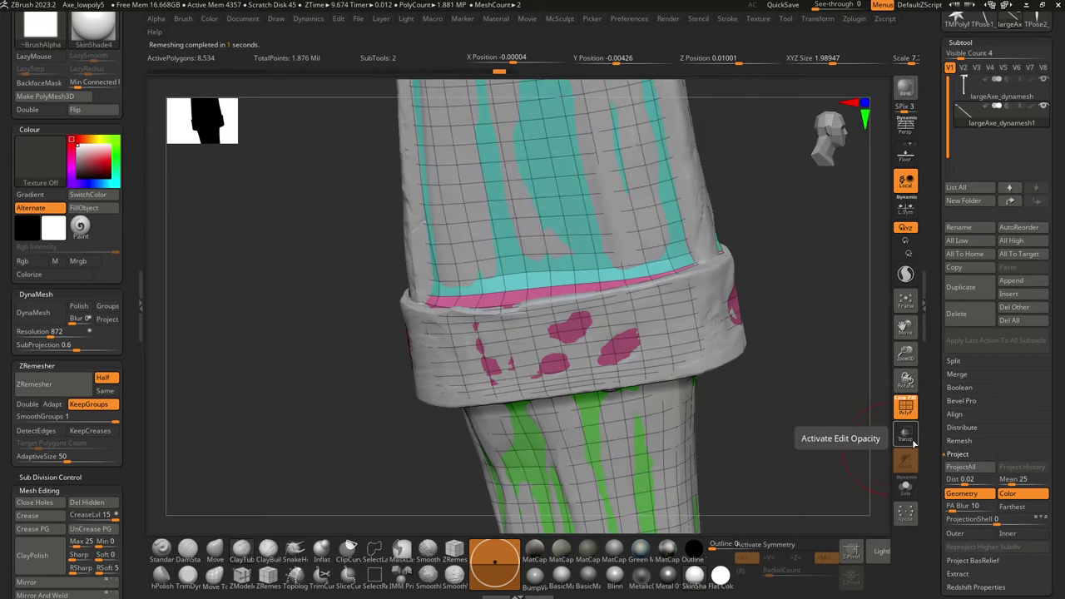
left_click(906, 435)
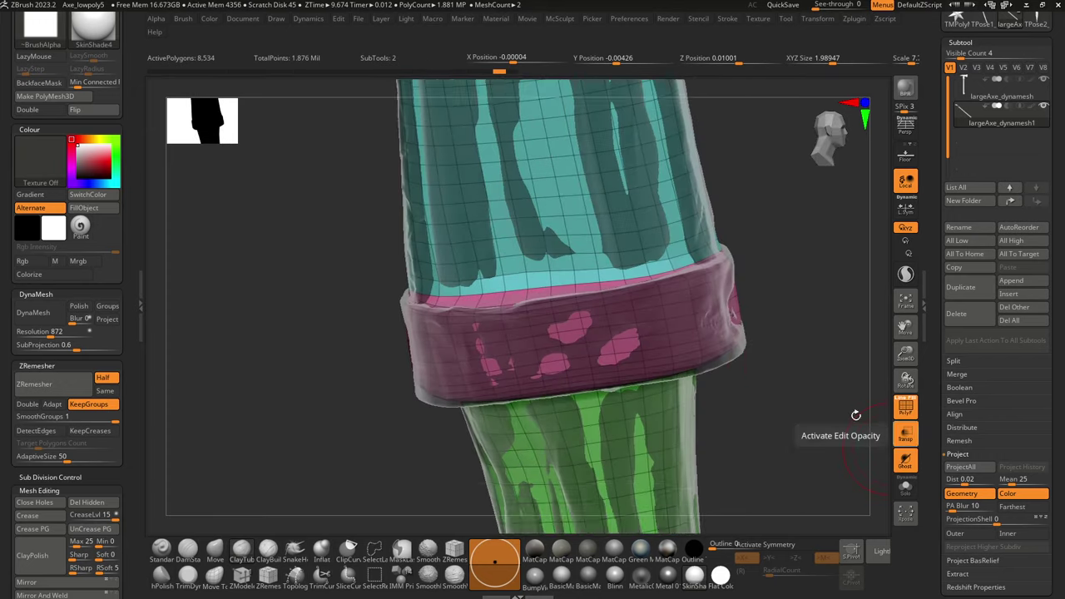
mouse_move(856, 418)
left_mouse_down()
mouse_move(781, 369)
mouse_move(684, 363)
mouse_move(721, 394)
mouse_move(723, 437)
mouse_move(719, 405)
left_mouse_up()
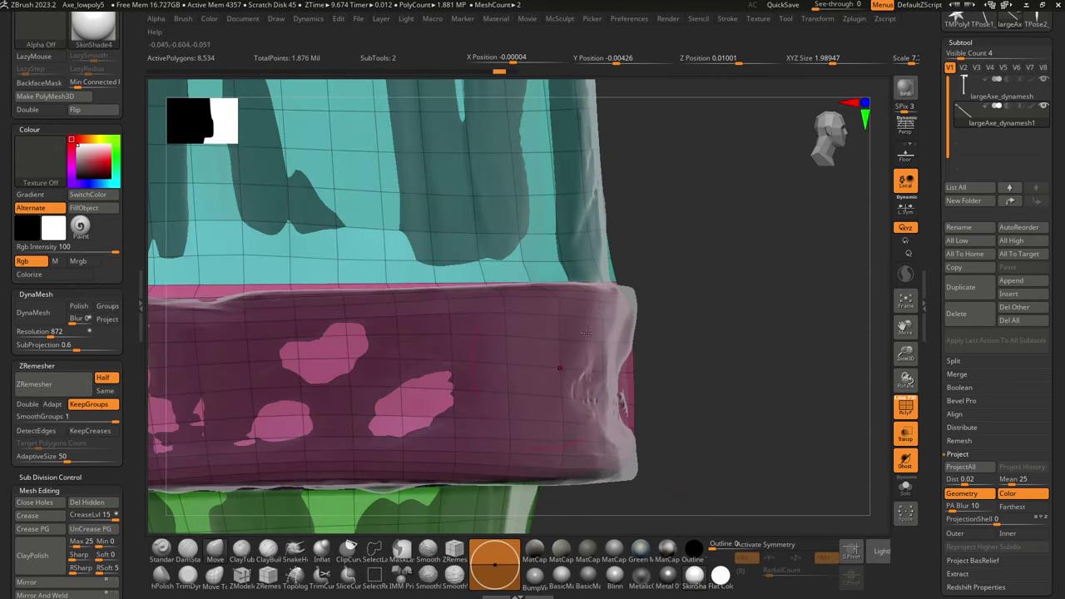
Step: Move the polygroup border above the collar down to the original's collar rim with a smaller Move brush, smoothing the edge loop
key("s")
left_click_drag(604, 321, 641, 285)
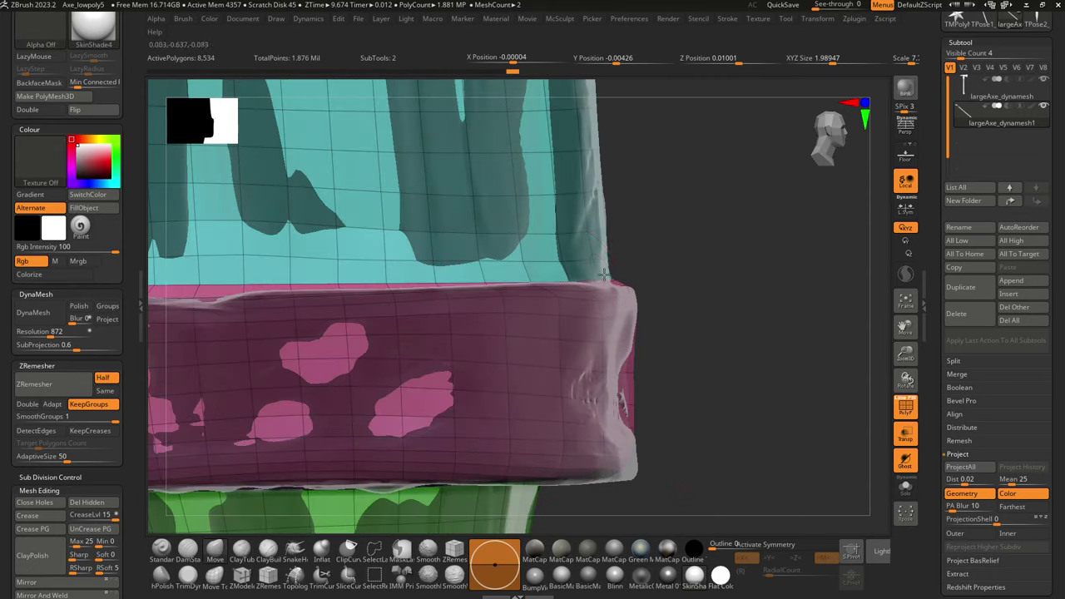
left_click_drag(673, 325, 326, 457)
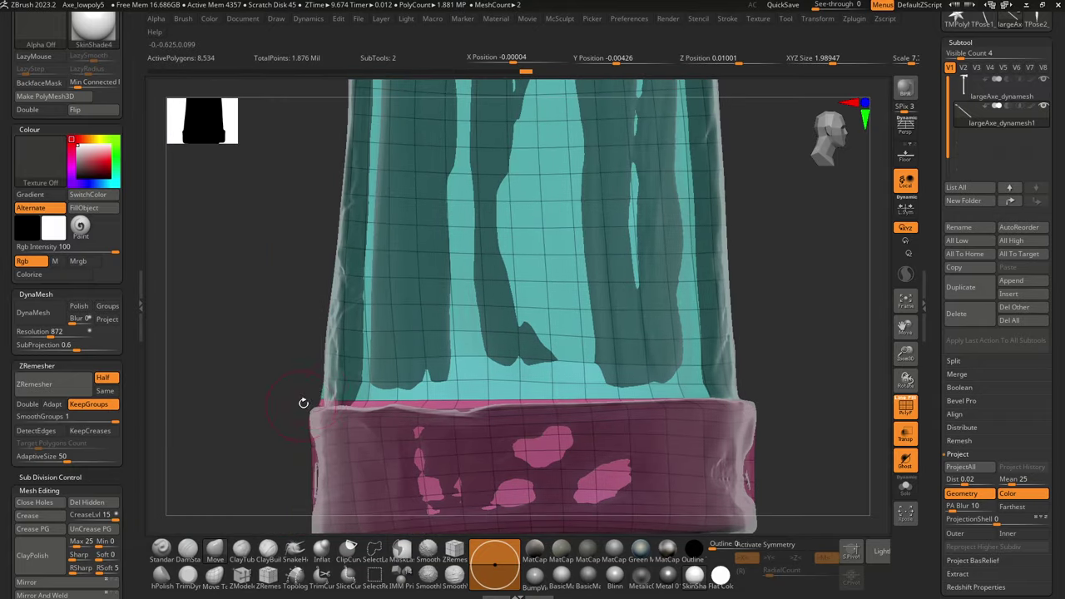
left_click_drag(303, 402, 360, 411)
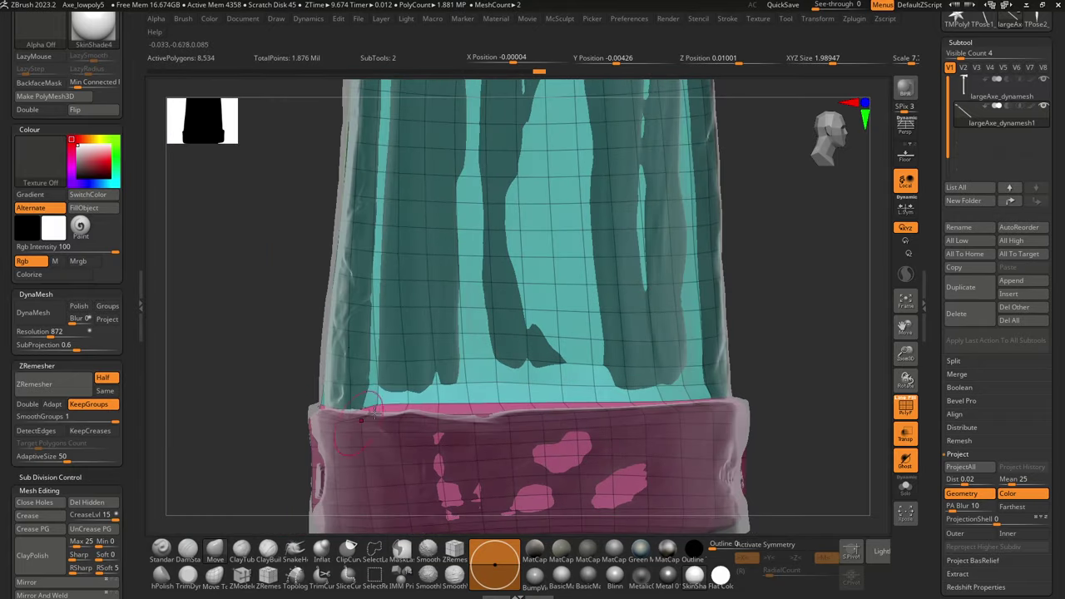
left_click_drag(470, 400, 472, 408)
left_click_drag(407, 401, 594, 403, "shift")
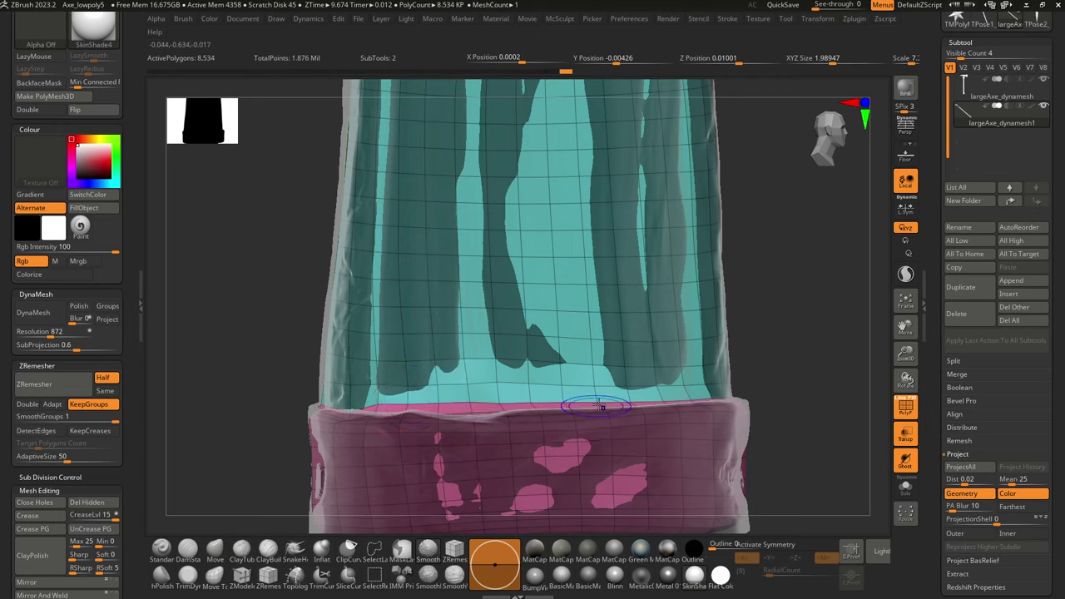
left_click_drag(389, 396, 393, 402)
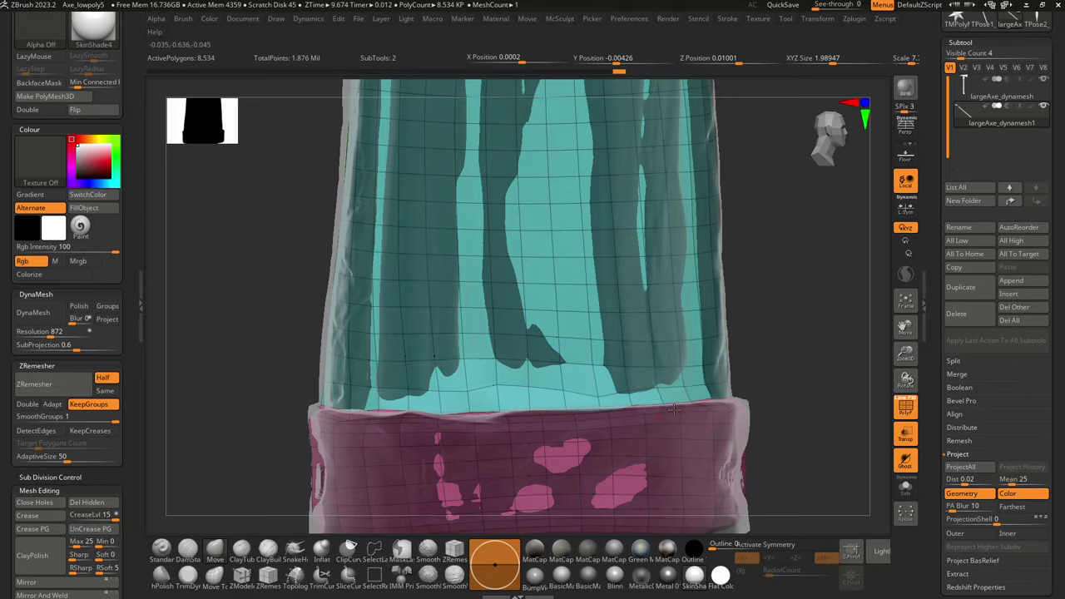
mouse_move(674, 408)
left_mouse_down("shift")
mouse_move(691, 385)
mouse_move(323, 376)
left_mouse_up("shift")
Step: Check the head against the ghosted original, and pull its pointed tip outward with the Move brush to match the original's tip
mouse_move(782, 347)
left_mouse_down("alt")
mouse_move(716, 439)
mouse_move(705, 382)
mouse_move(704, 482)
left_mouse_up("alt")
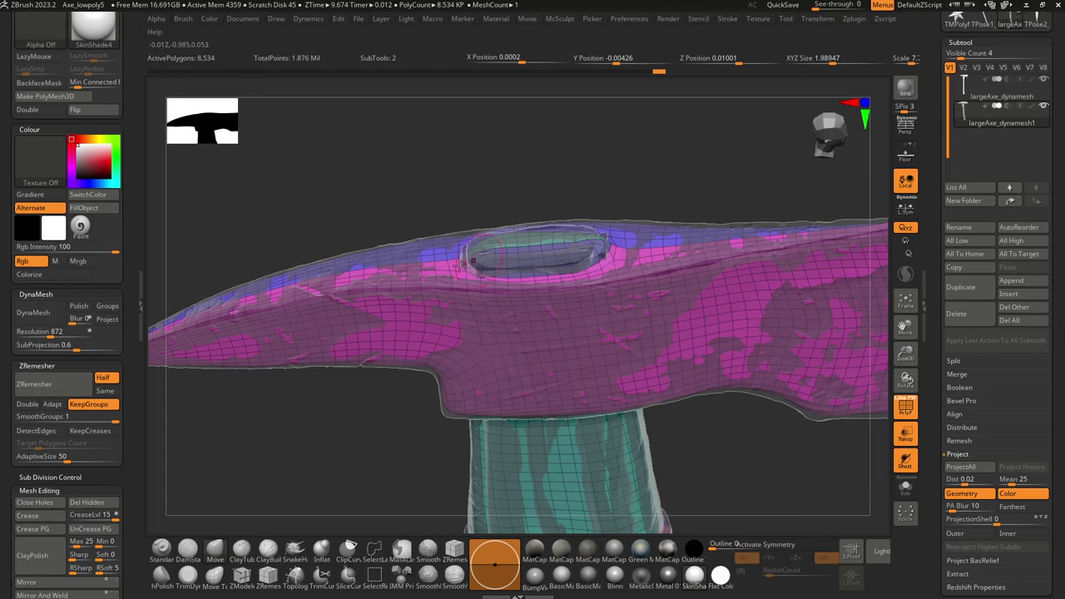
left_click_drag(341, 438, 614, 410, "alt")
left_click_drag(274, 388, 303, 453)
left_click_drag(257, 485, 368, 366)
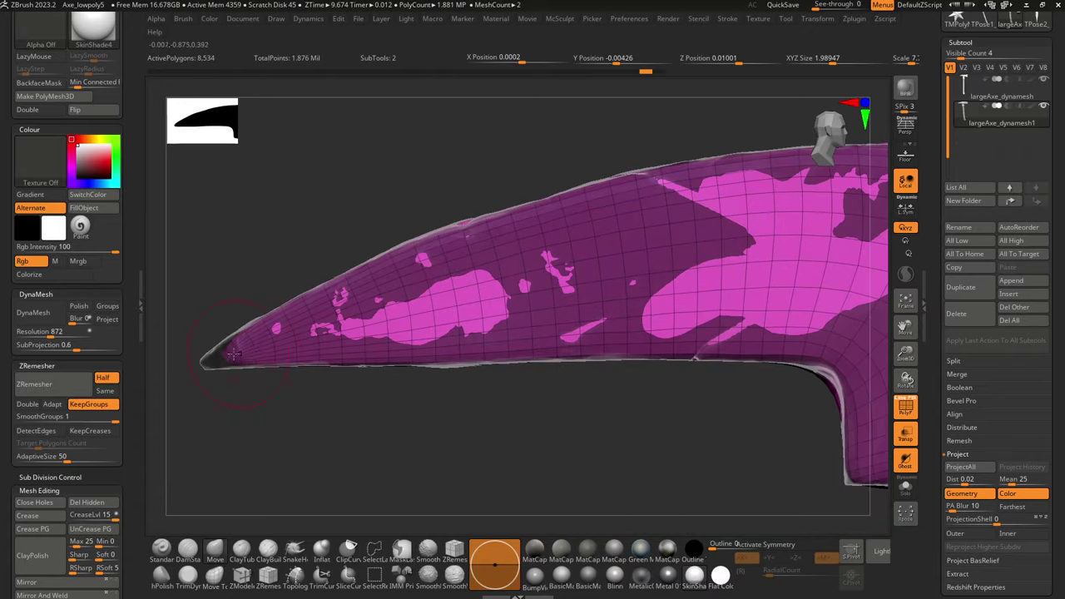
mouse_move(233, 355)
left_mouse_down()
mouse_move(191, 370)
mouse_move(229, 367)
mouse_move(205, 366)
mouse_move(214, 374)
mouse_move(210, 362)
left_mouse_up()
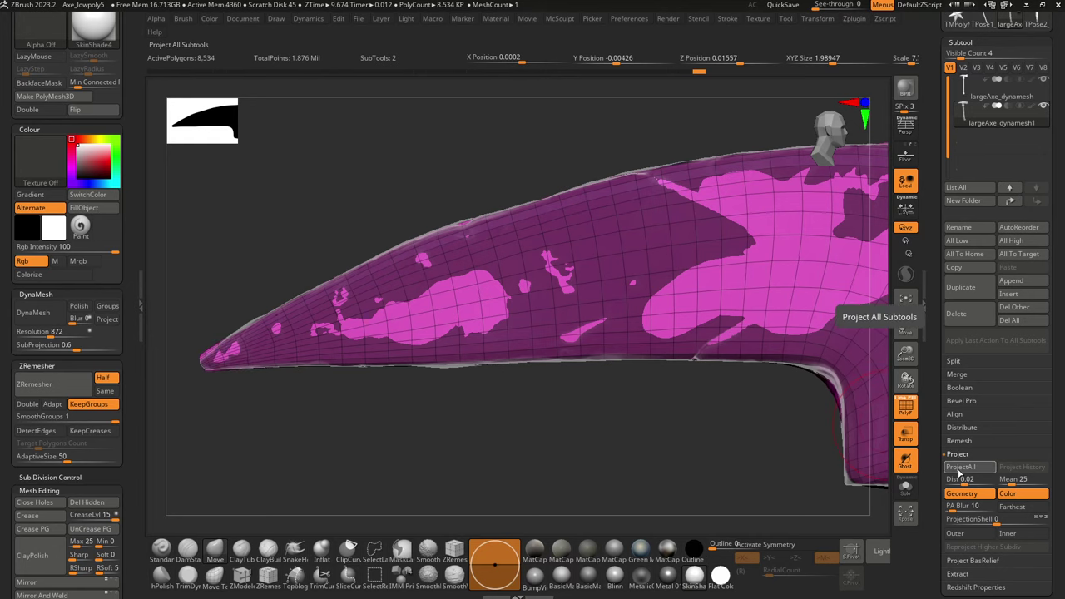
Step: Isolate the duplicate and project the original axe's shape onto it with ProjectAll at Dist 0.02
left_click(907, 496)
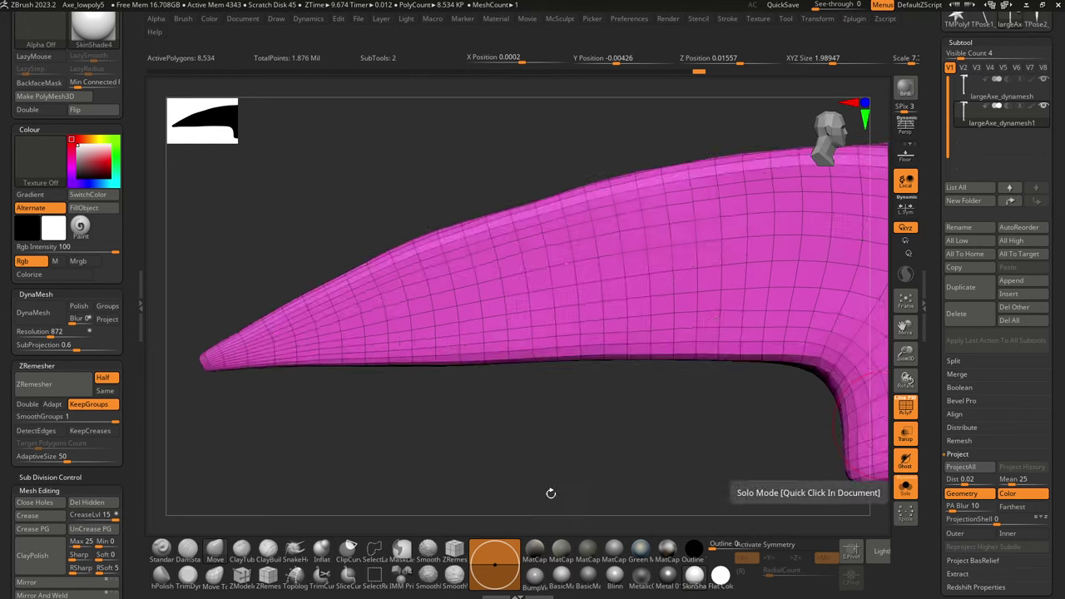
right_click_drag(598, 471, 641, 449, "ctrl")
right_click_drag(399, 499, 351, 380, "ctrl")
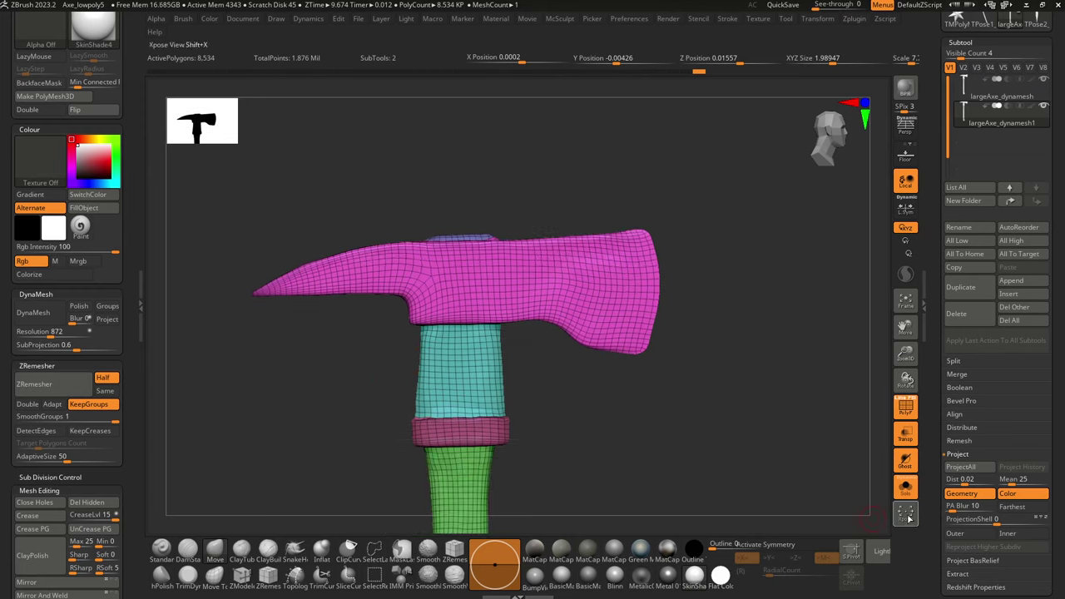
left_click(960, 468)
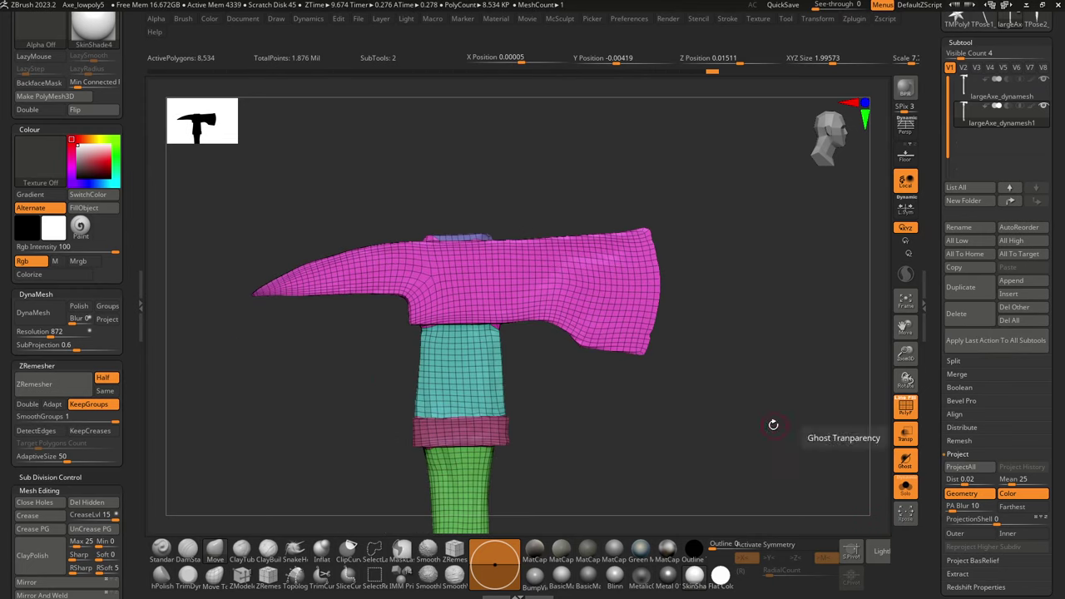
Step: Smooth and reshape the underside and lower corner of the axe blade, and reproject the original with ProjectAll at Dist 0.02
left_click_drag(773, 424, 673, 409)
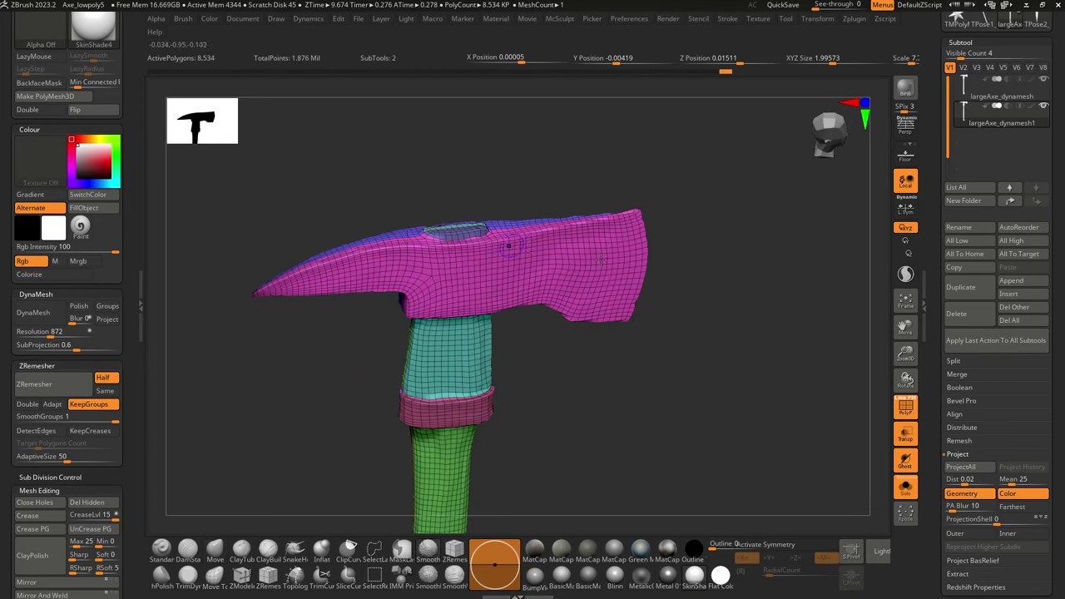
left_click_drag(735, 300, 619, 350)
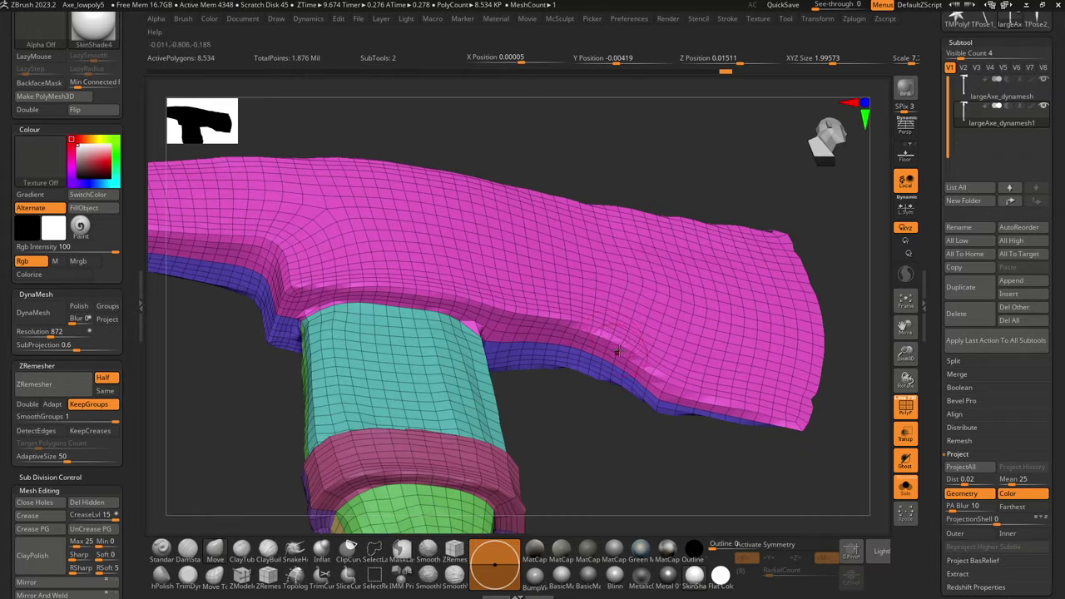
left_click_drag(884, 458, 574, 357)
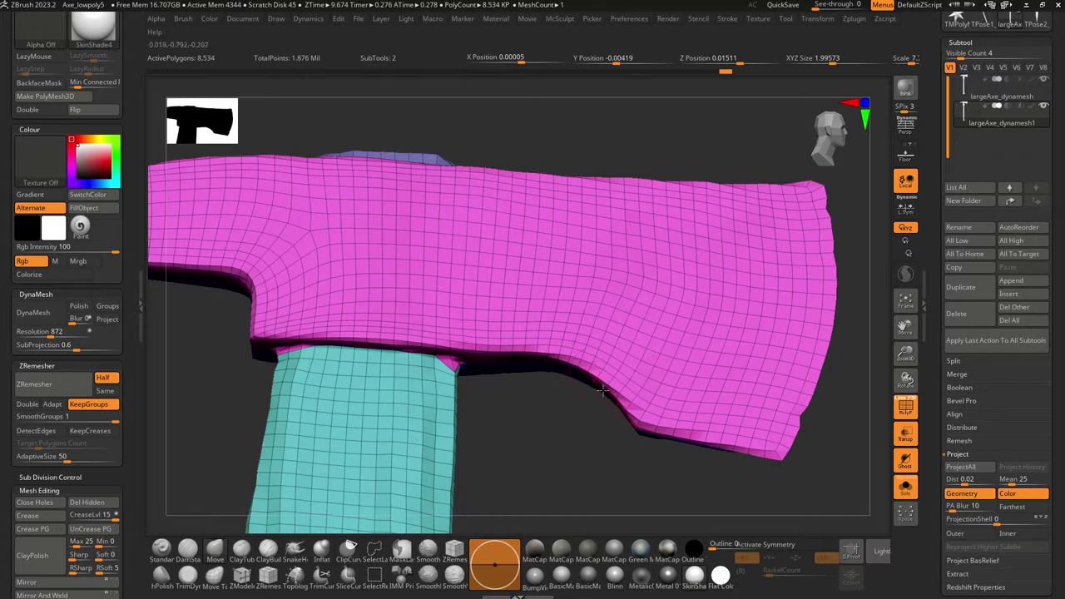
mouse_move(661, 417)
left_mouse_down()
mouse_move(670, 377)
mouse_move(809, 406)
mouse_move(777, 408)
left_mouse_up()
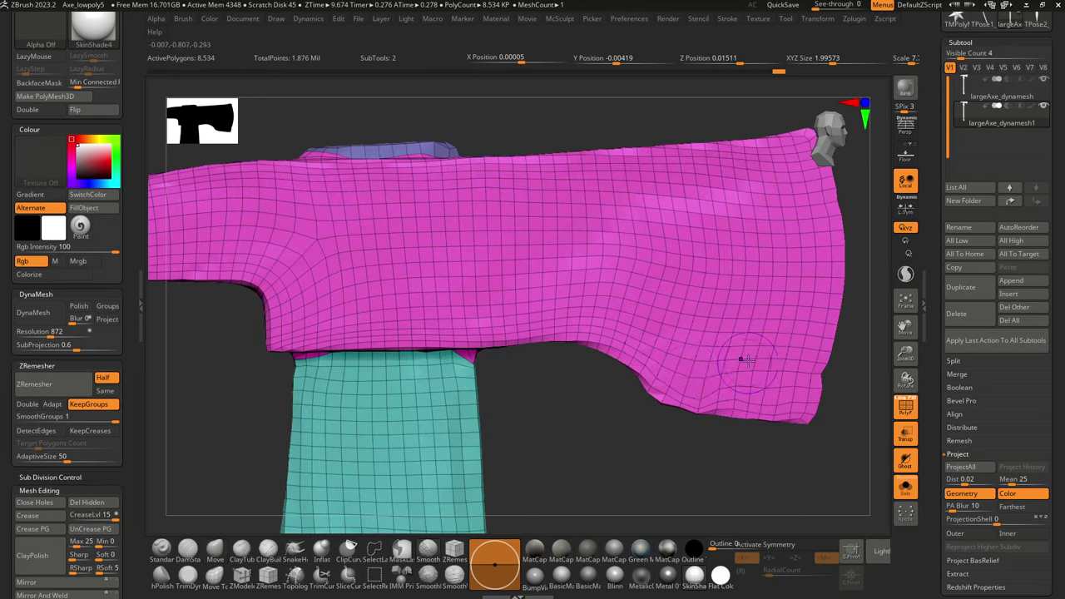
mouse_move(709, 359)
left_mouse_down("shift")
mouse_move(753, 413)
mouse_move(742, 413)
left_mouse_up("shift")
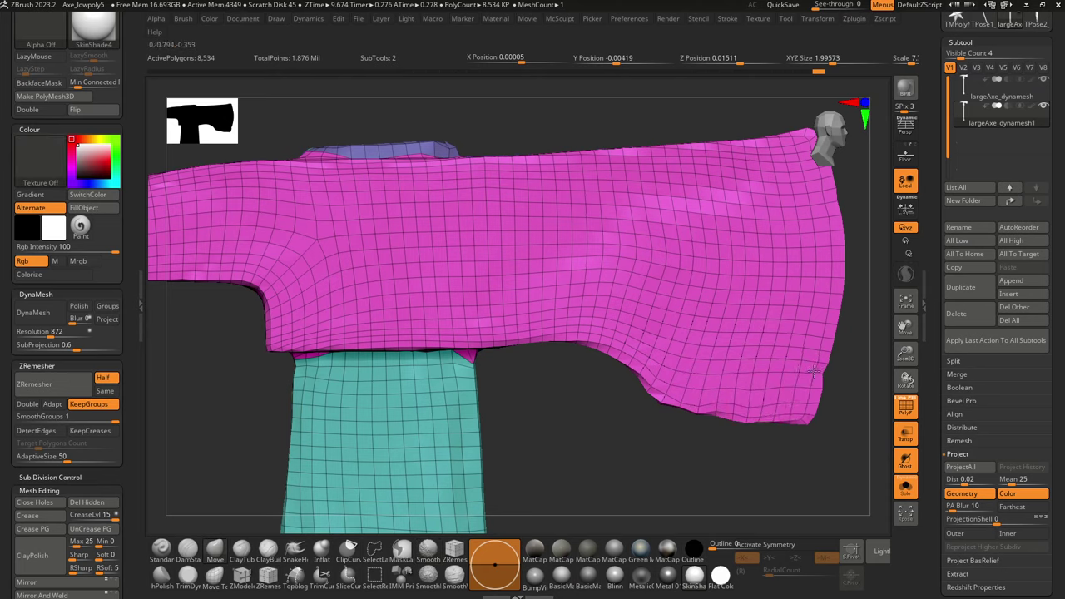
left_click_drag(814, 372, 820, 376)
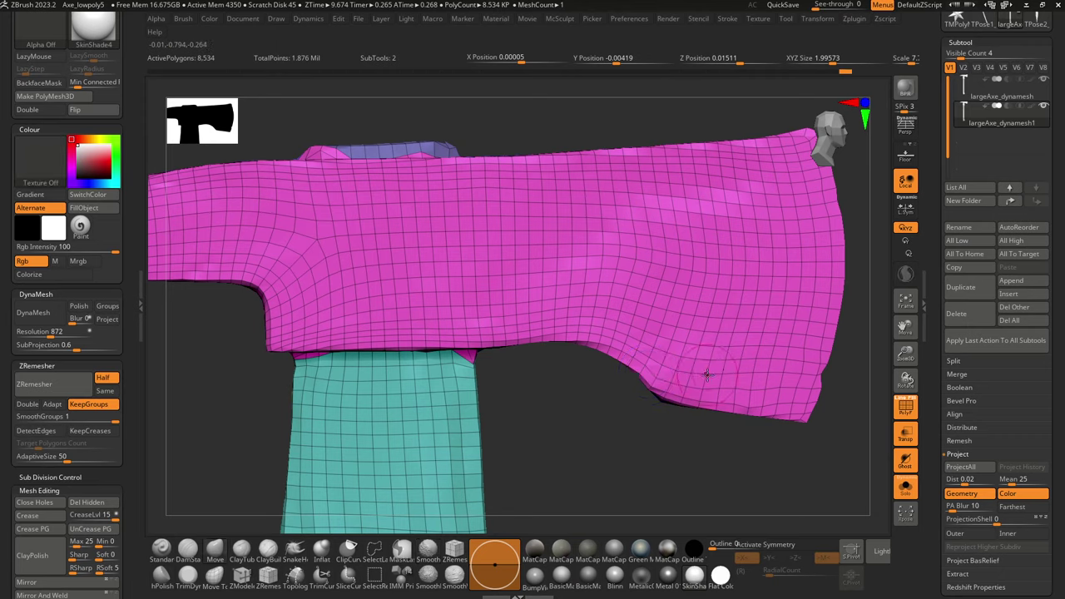
mouse_move(758, 393)
left_mouse_down()
mouse_move(792, 399)
mouse_move(789, 412)
mouse_move(807, 420)
left_mouse_up()
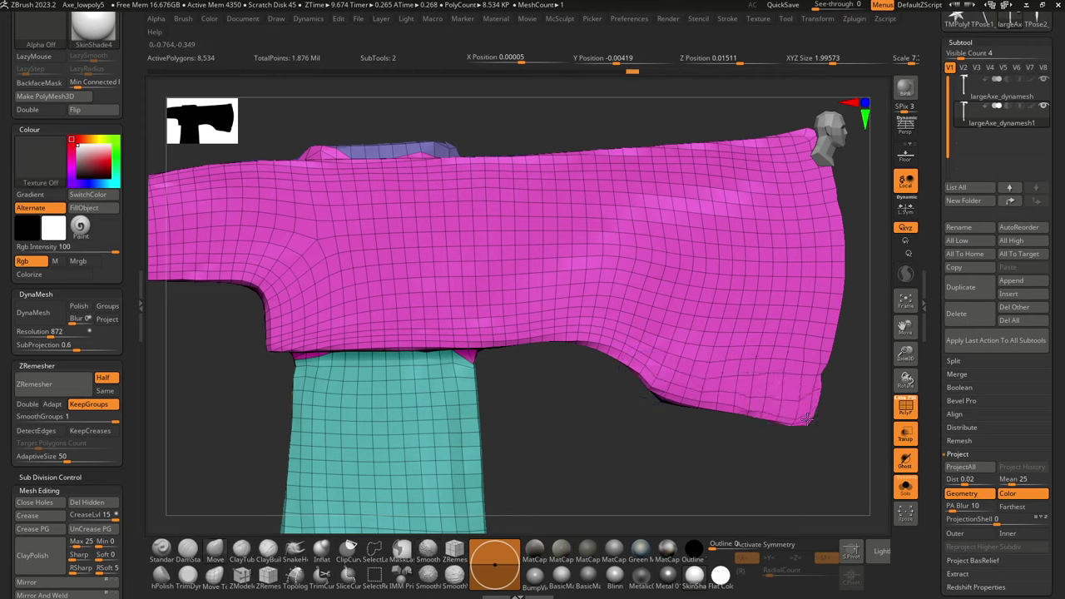
left_click(959, 468)
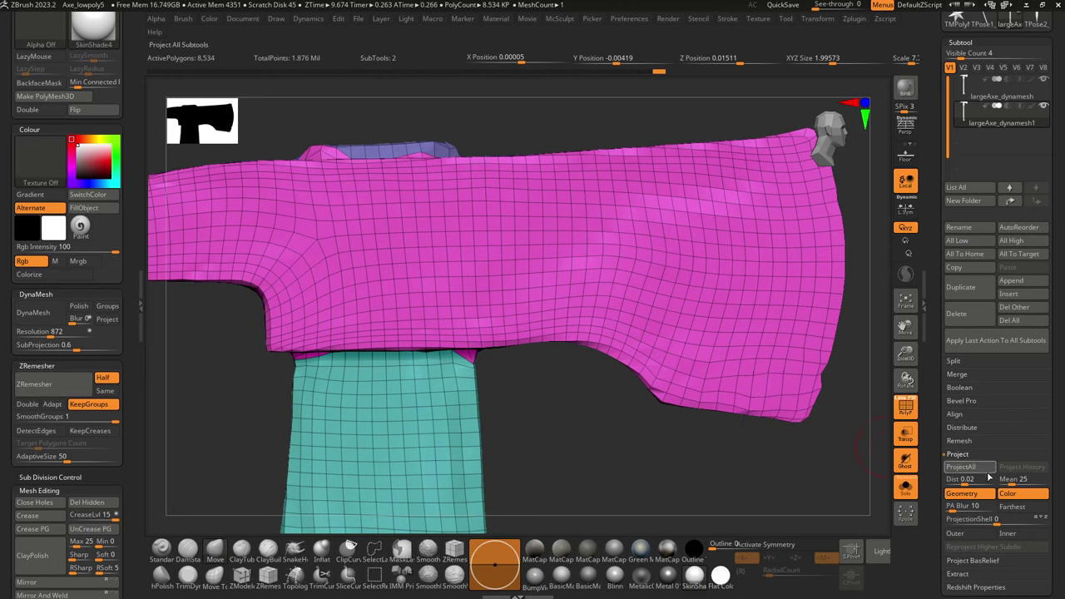
Step: Overlay the ghosted original and move the head's edge around the handle insert to match it, reprojecting with ProjectAll
left_click_drag(771, 464, 644, 503, "alt")
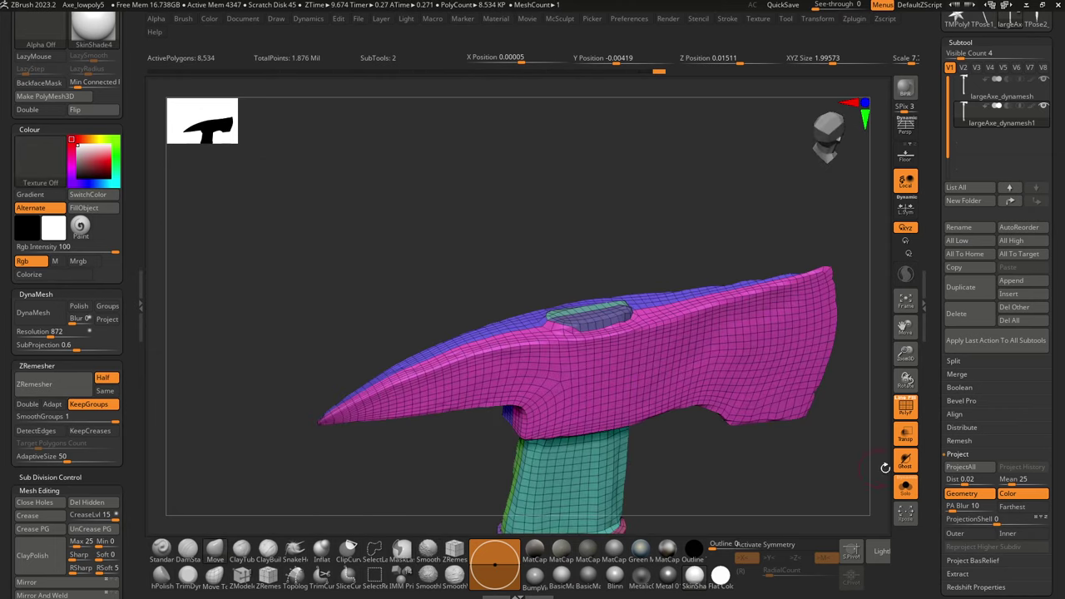
key("shift+f")
key("shift+f")
left_click(910, 488)
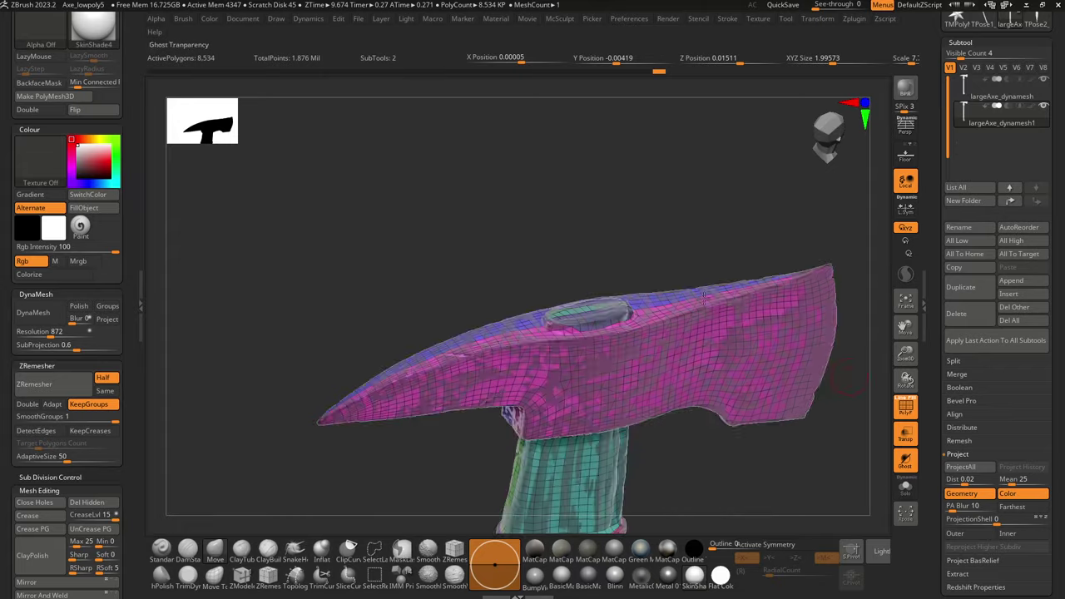
left_click_drag(667, 246, 777, 367, "alt")
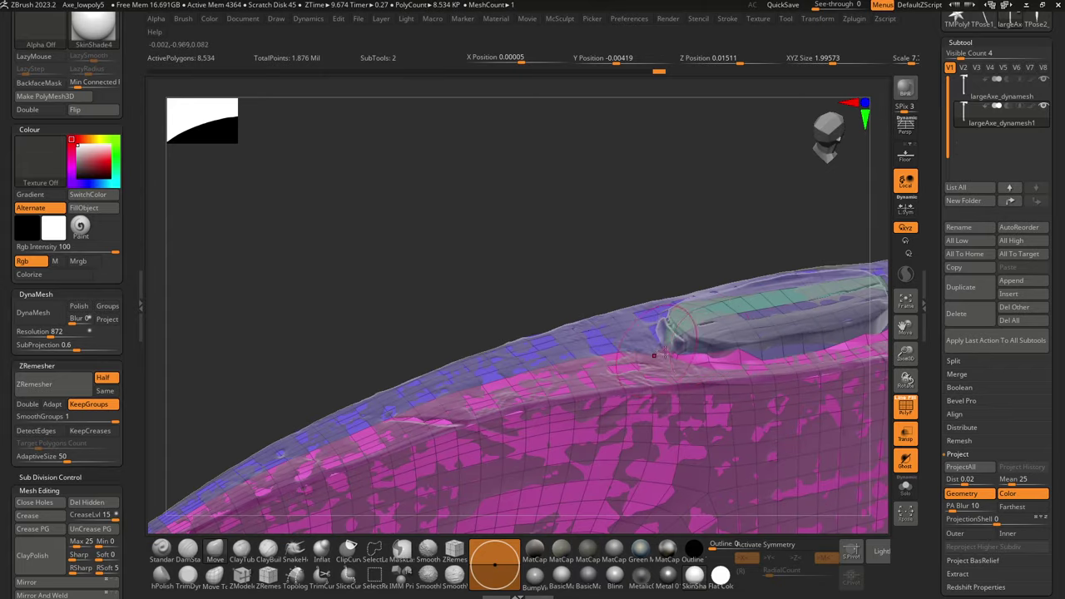
left_click_drag(692, 355, 742, 366)
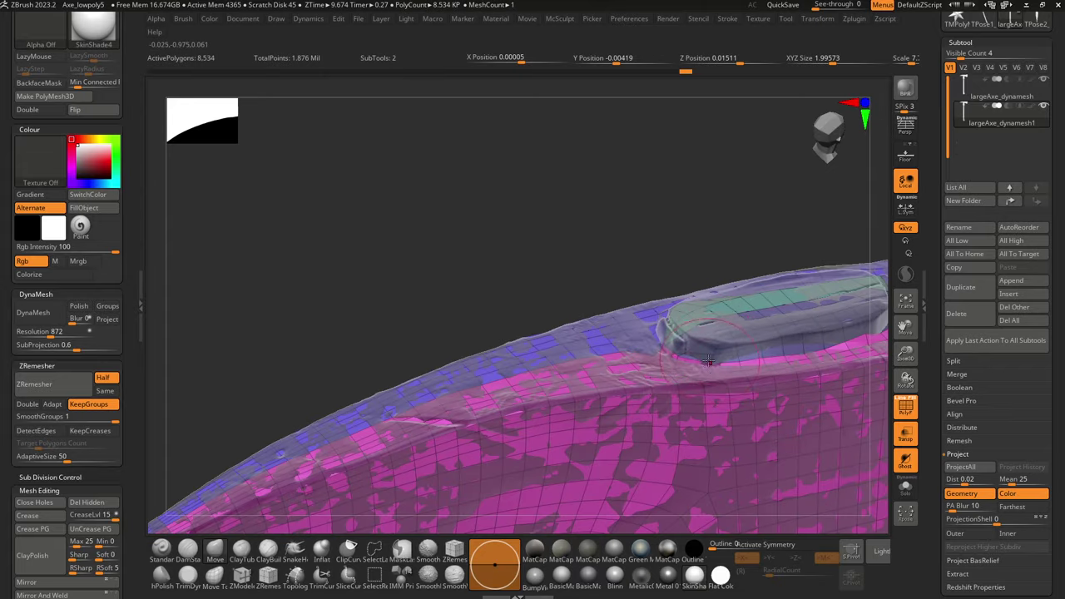
left_click_drag(811, 358, 771, 370)
mouse_move(503, 287)
left_mouse_down()
mouse_move(559, 353)
mouse_move(663, 342)
mouse_move(636, 308)
left_mouse_up()
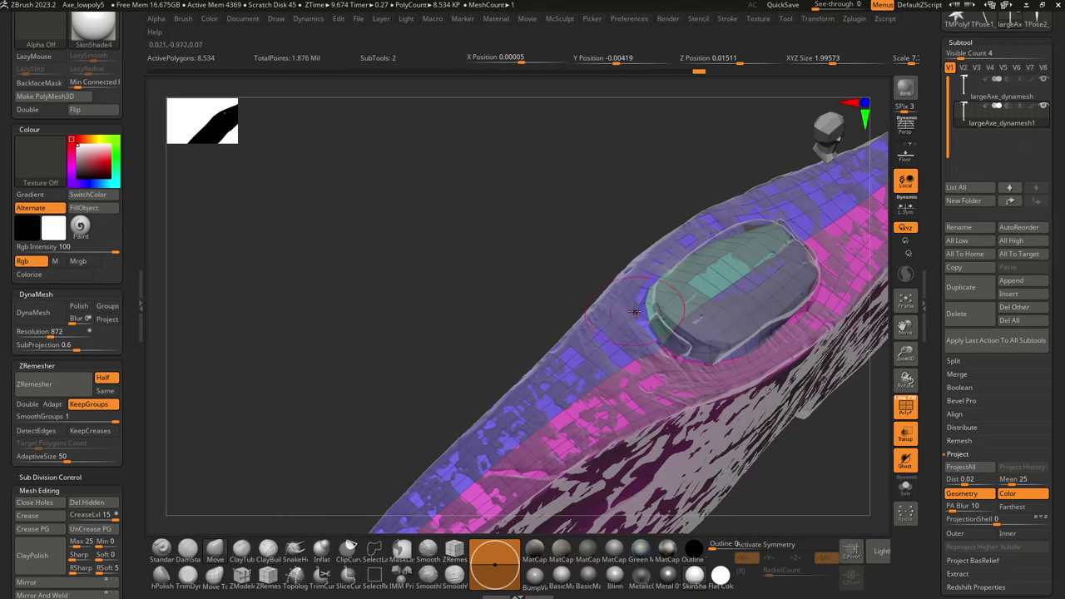
left_click(967, 468)
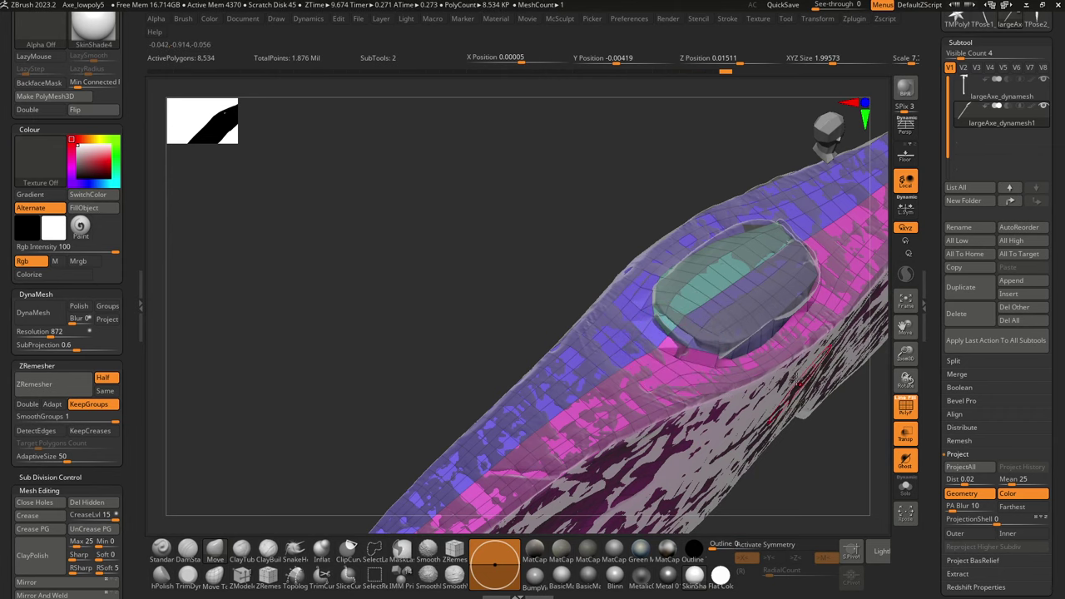
Step: Project the original onto the duplicate again and nudge the far end of the handle insert toward the original's outline
left_click_drag(836, 428, 789, 377)
right_click_drag(789, 376, 574, 440, "alt")
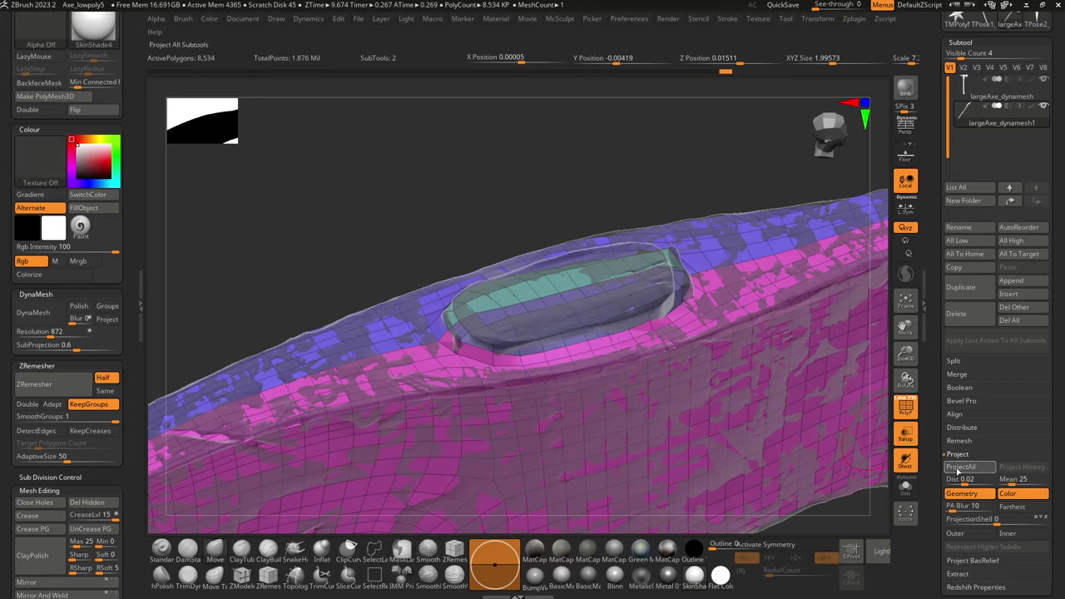
left_click(959, 466)
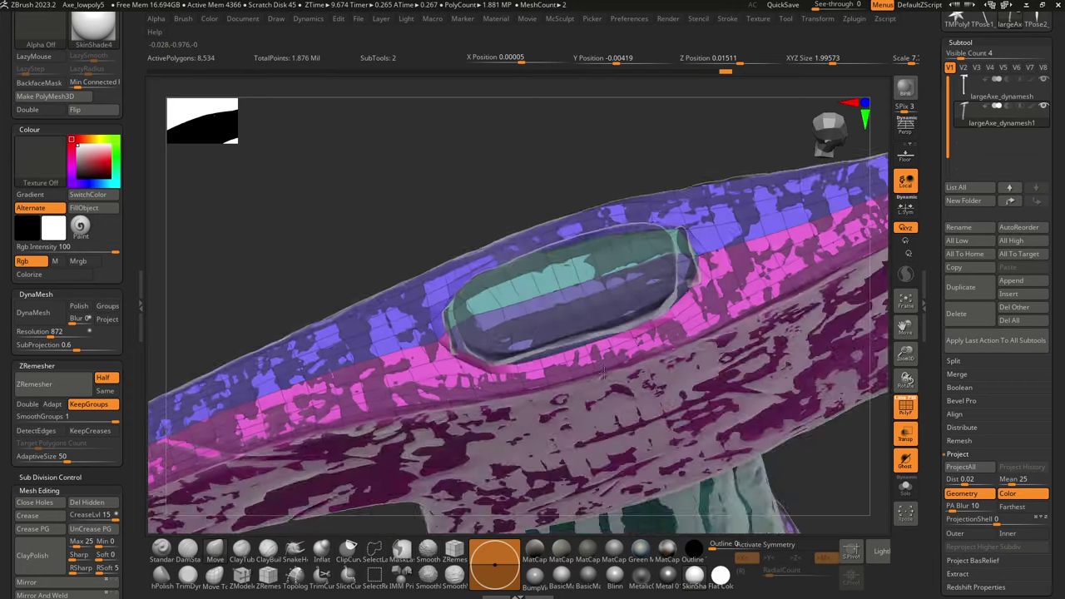
right_click_drag(602, 375, 735, 236)
left_click_drag(683, 250, 694, 245)
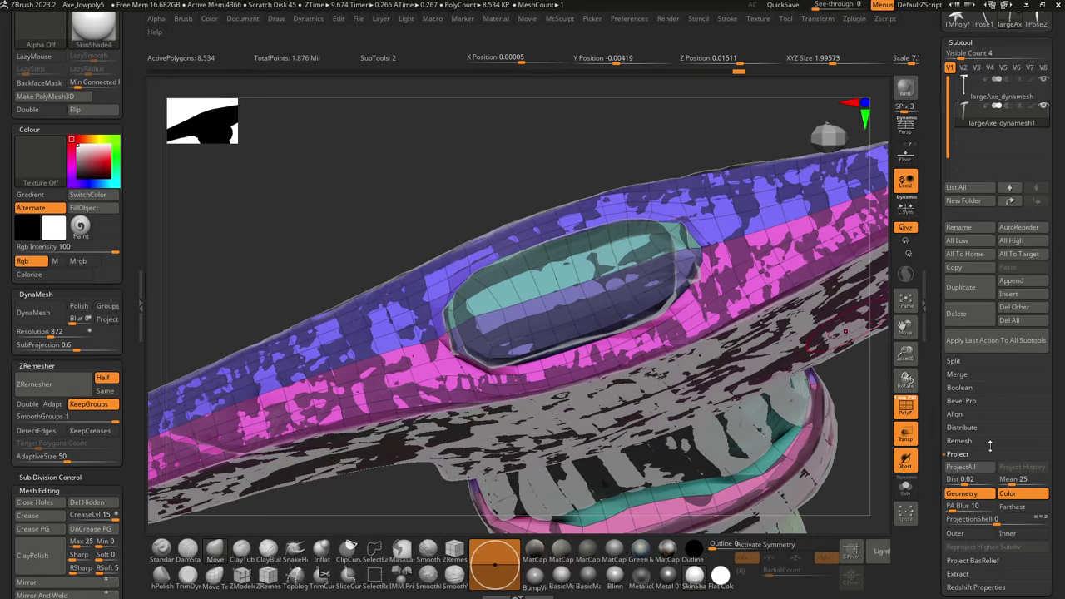
Step: Pull the handle's bottom end toward the ghosted original's with a larger Move brush
mouse_move(698, 280)
right_mouse_down("ctrl")
mouse_move(607, 208)
mouse_move(534, 287)
mouse_move(477, 440)
mouse_move(533, 250)
mouse_move(696, 218)
mouse_move(690, 300)
right_mouse_up("ctrl")
left_click_drag(691, 301, 668, 397)
key("s")
left_click(614, 420)
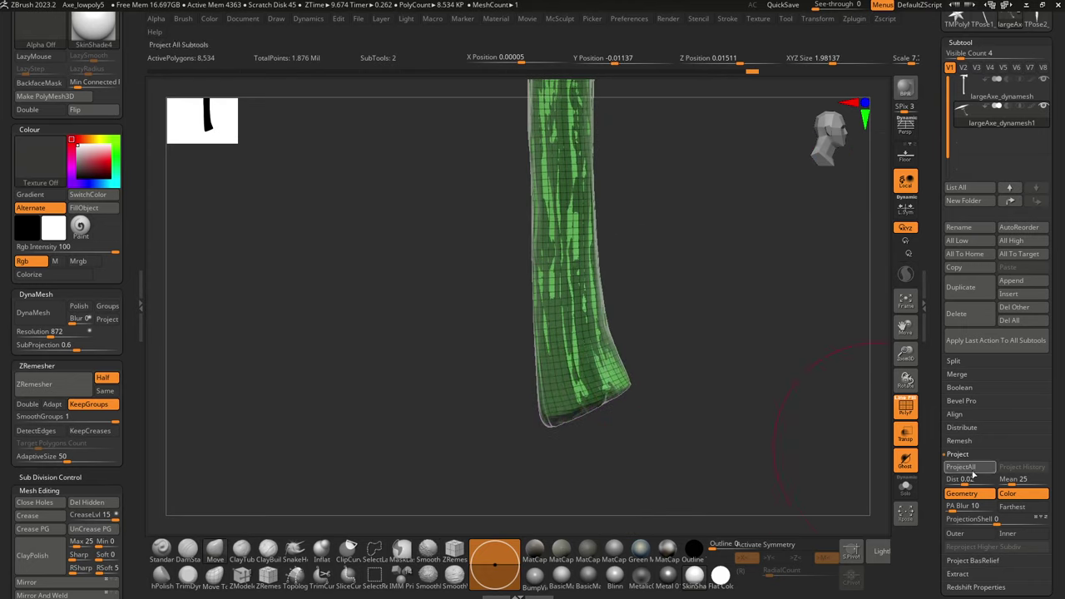
Step: Isolate the duplicate and repeat ProjectAll at Dist 0.02 to fit the handle's bottom end to the original
left_click(908, 486)
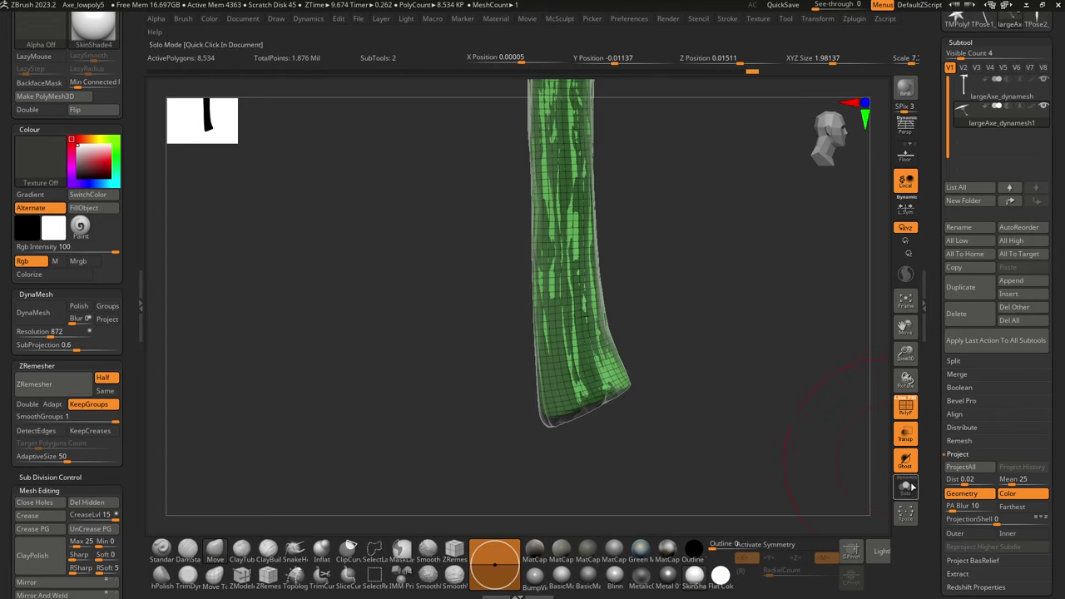
left_click(965, 468)
left_click_drag(702, 442, 568, 422)
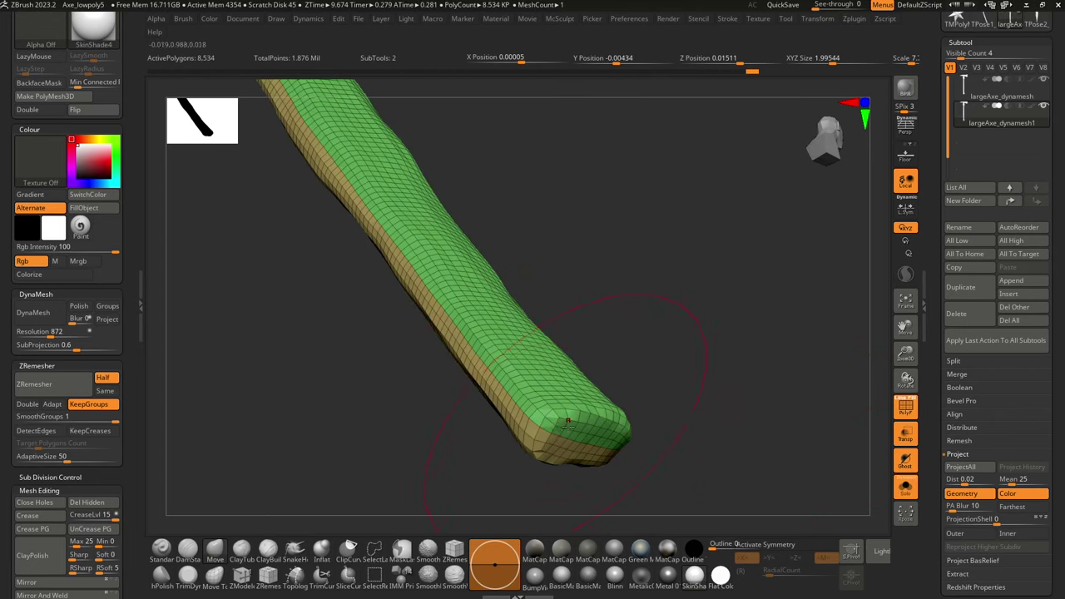
left_click(979, 467)
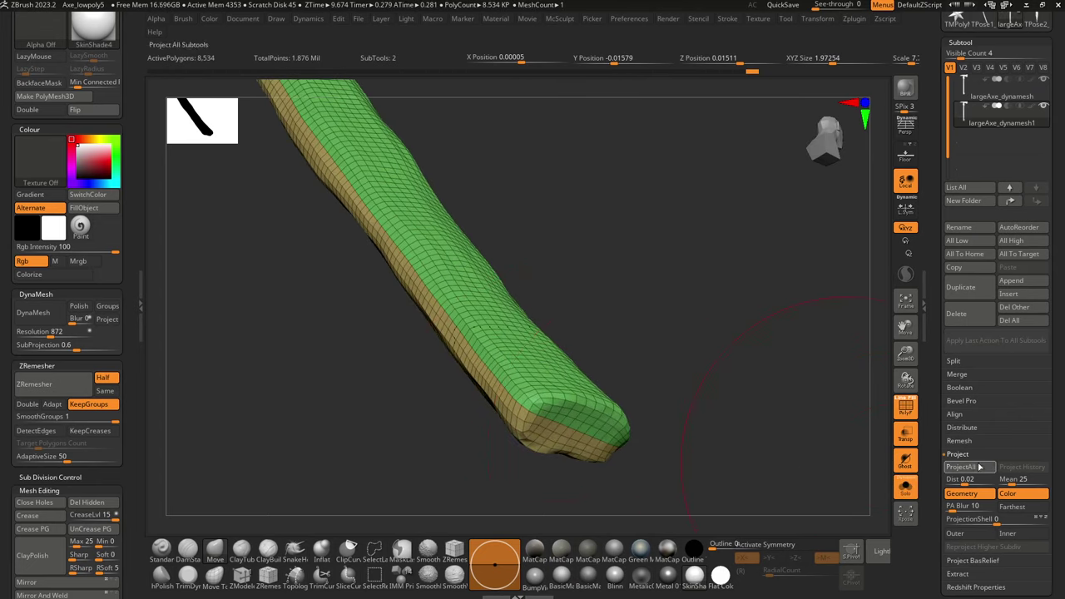
left_click(959, 468)
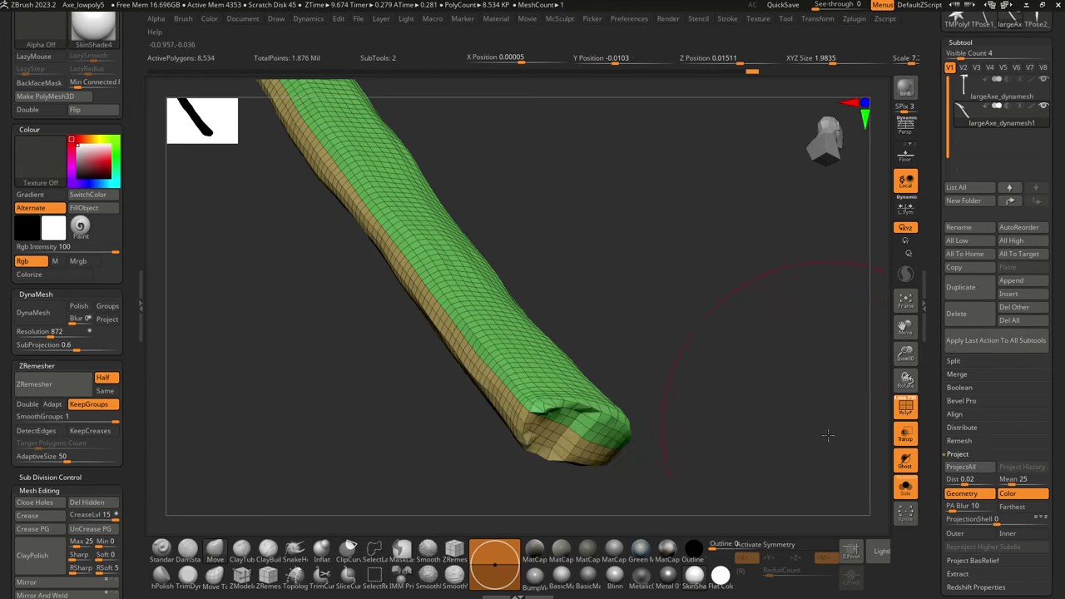
Step: Smooth the crumpled handle end and move it onto the ghosted original with a smaller brush, and reproject with ProjectAll
mouse_move(827, 435)
left_mouse_down()
mouse_move(746, 437)
mouse_move(699, 454)
mouse_move(819, 458)
mouse_move(780, 458)
left_mouse_up()
left_click(905, 488)
key("s")
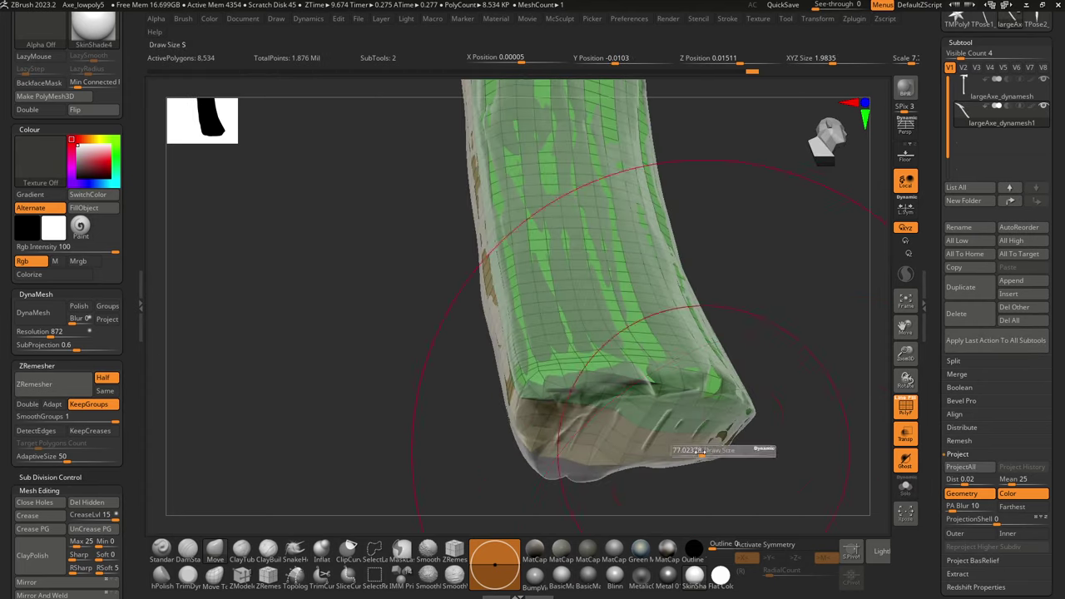
left_click_drag(587, 463, 566, 477, "shift")
mouse_move(556, 441)
left_mouse_down()
mouse_move(545, 472)
mouse_move(541, 458)
mouse_move(552, 456)
mouse_move(555, 473)
mouse_move(586, 467)
left_mouse_up()
mouse_move(675, 423)
left_mouse_down()
mouse_move(651, 441)
mouse_move(646, 399)
left_mouse_up()
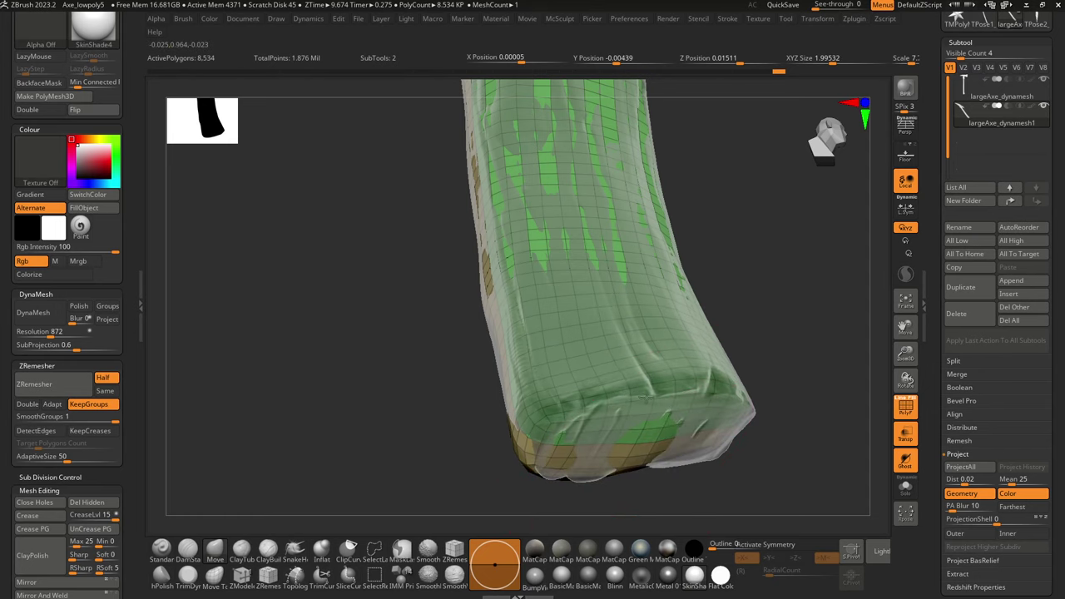
left_click(962, 466)
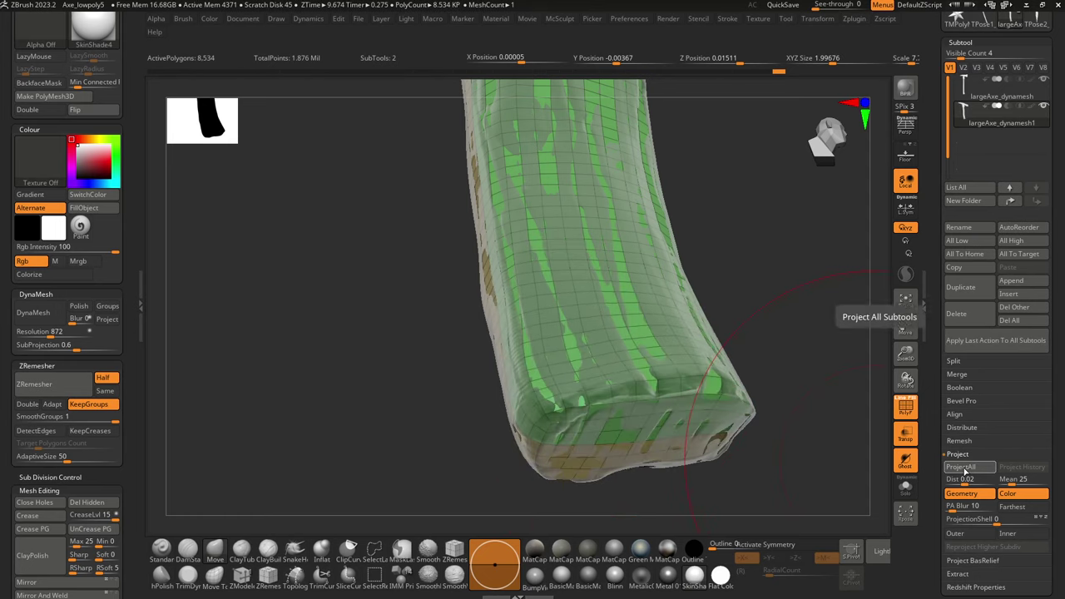
Step: Examine the projected handle against the ghosted original, and isolated with the polygroup wireframe hidden
left_click_drag(861, 375, 873, 407)
mouse_move(1012, 121)
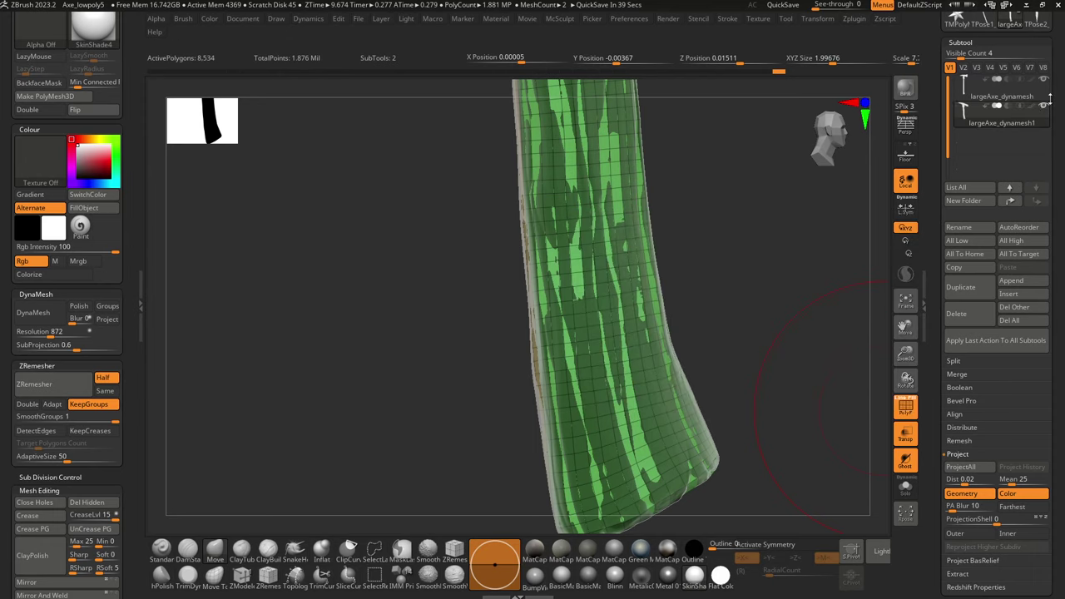
left_click_drag(805, 306, 808, 217)
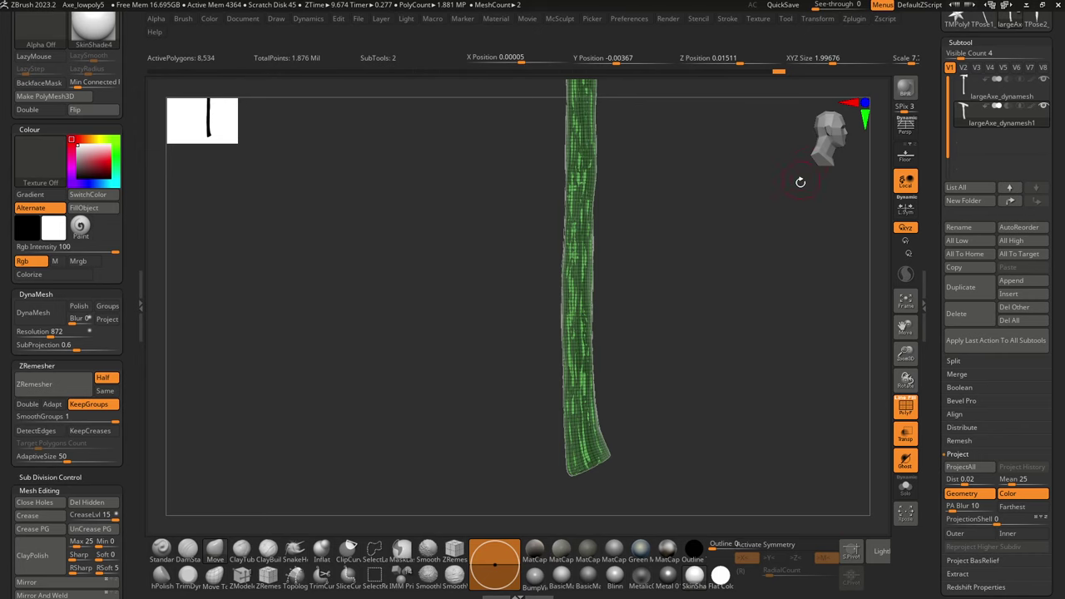
left_click_drag(713, 249, 720, 305)
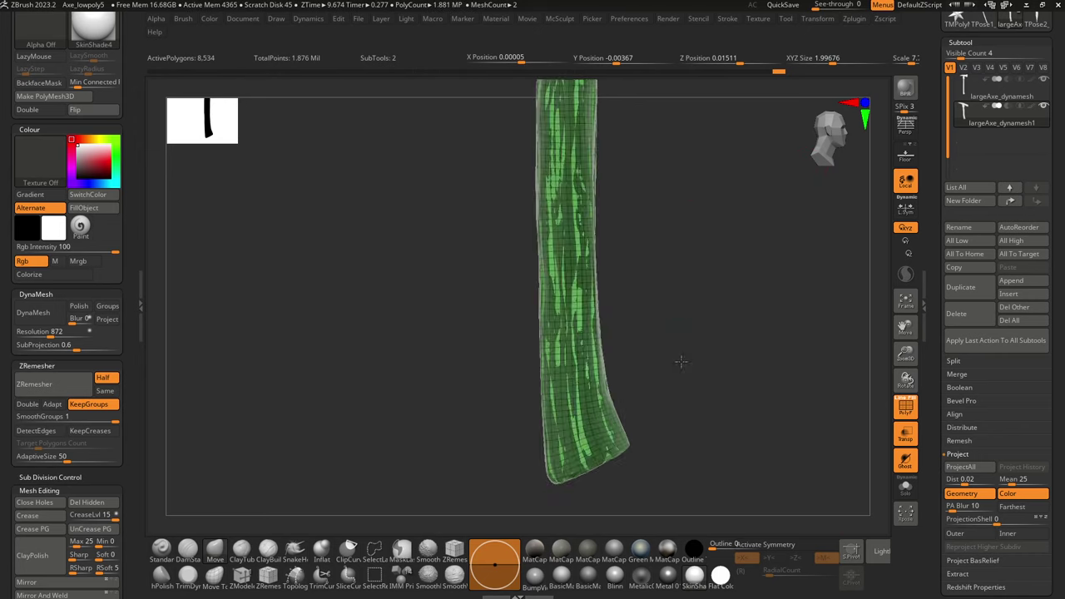
left_click_drag(680, 361, 804, 375)
left_click_drag(777, 240, 905, 490)
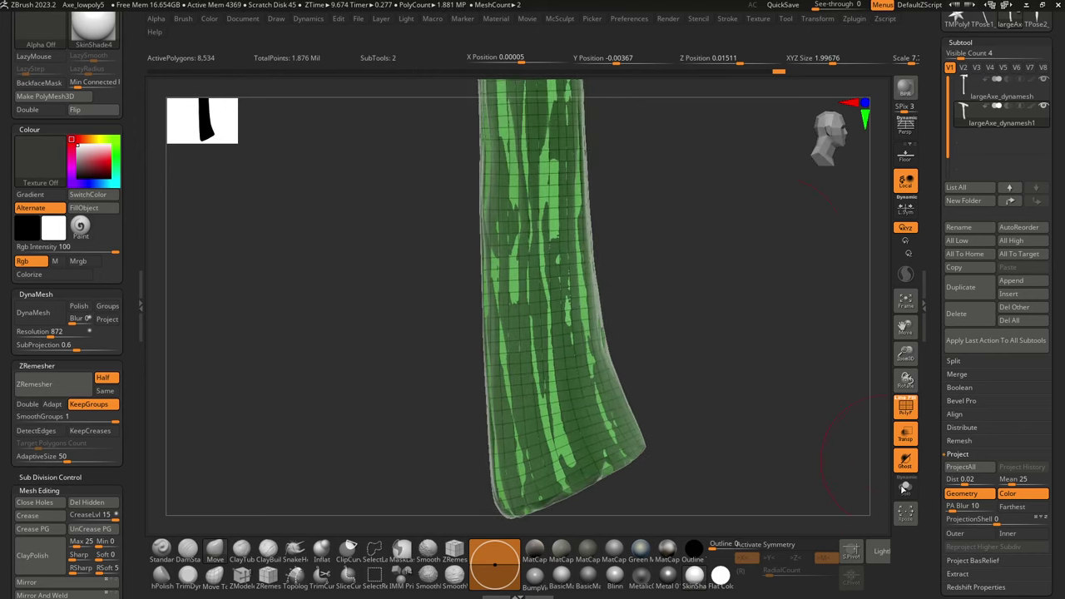
left_click(904, 489)
key("shift+f")
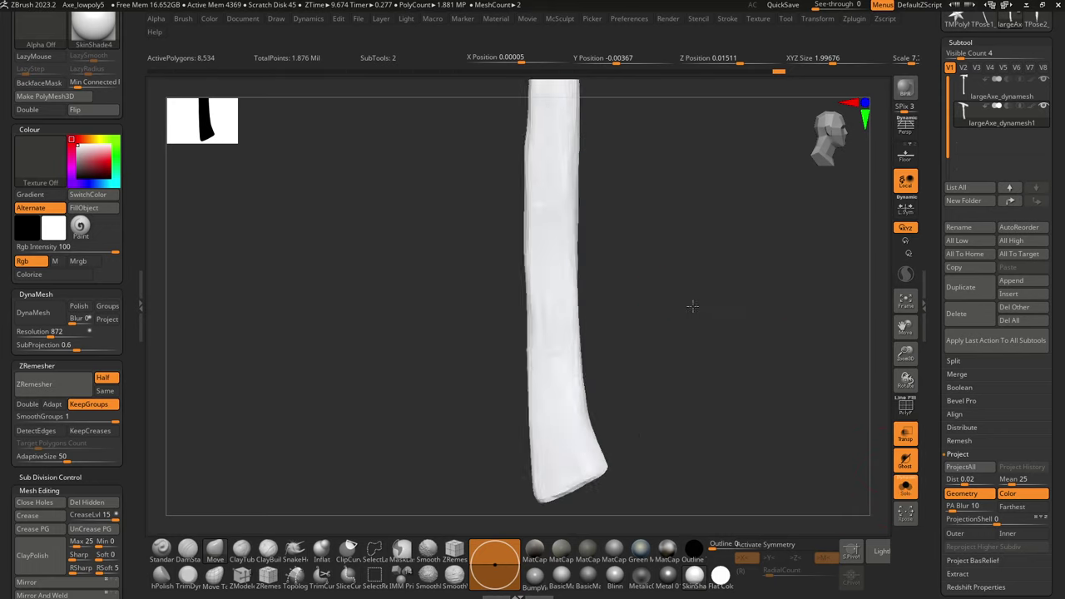
mouse_move(692, 306)
left_mouse_down()
mouse_move(637, 268)
mouse_move(637, 285)
mouse_move(701, 250)
mouse_move(677, 309)
left_mouse_up()
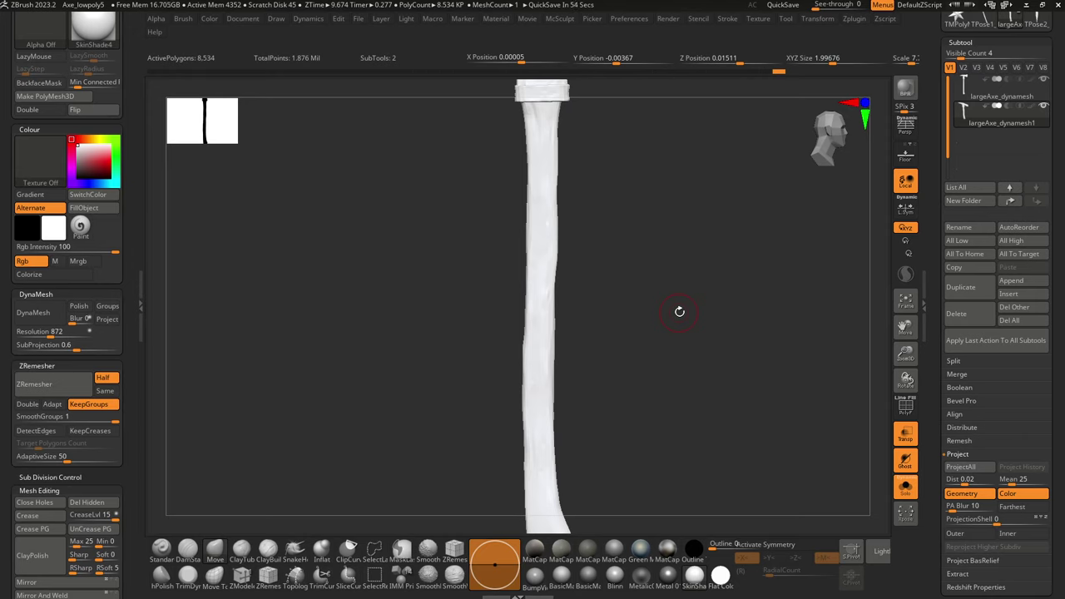
Step: Show the polygroup wireframe and unwrap the duplicate with UV Master, using the Symmetry and Polygroups options
key("shift+f")
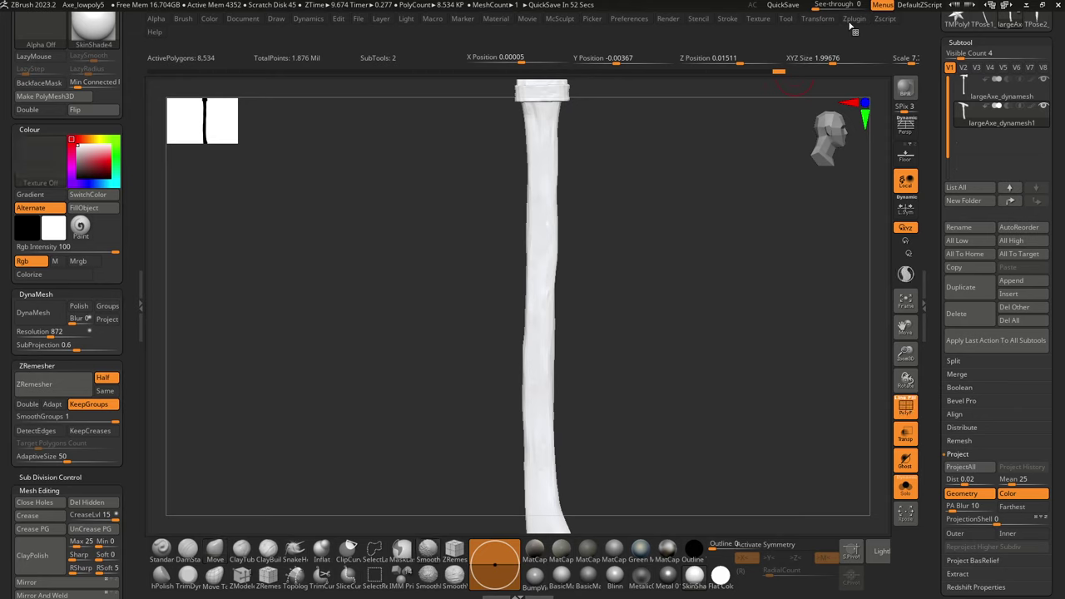
left_click(859, 20)
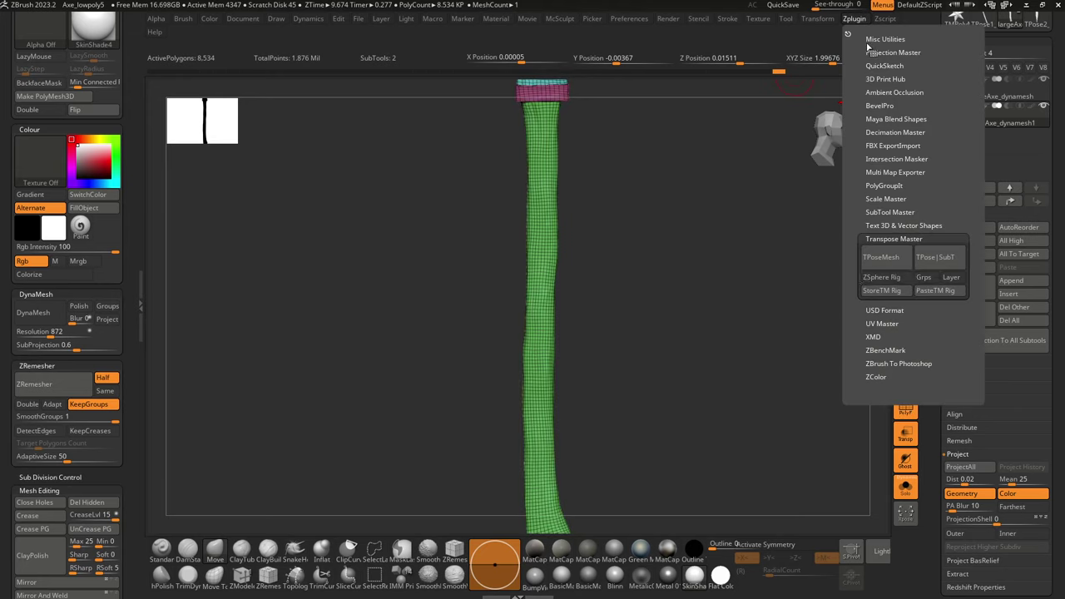
left_click(899, 240)
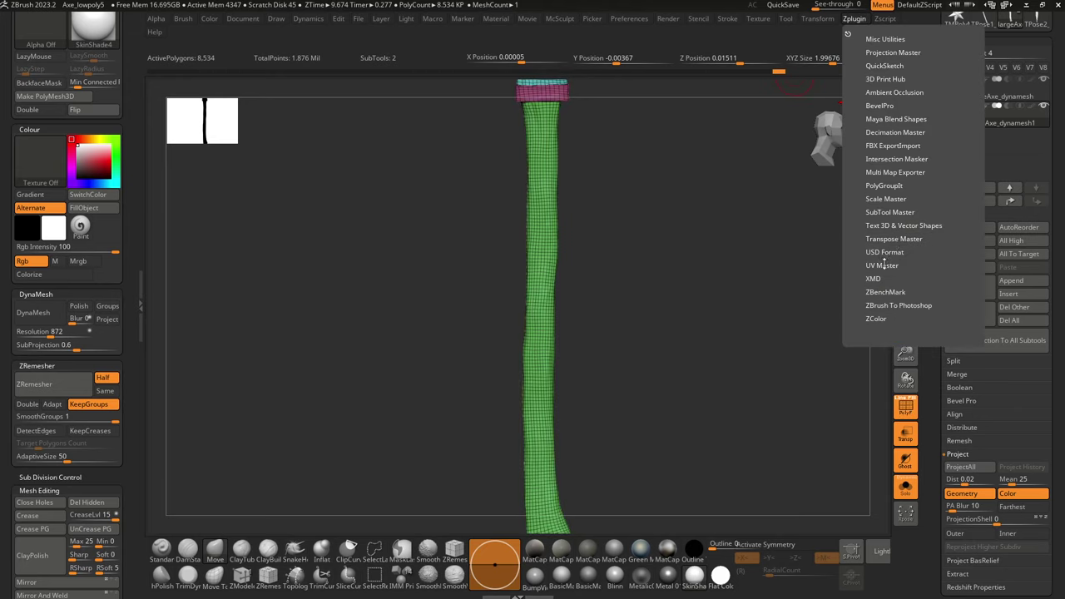
left_click(883, 266)
left_click(938, 317)
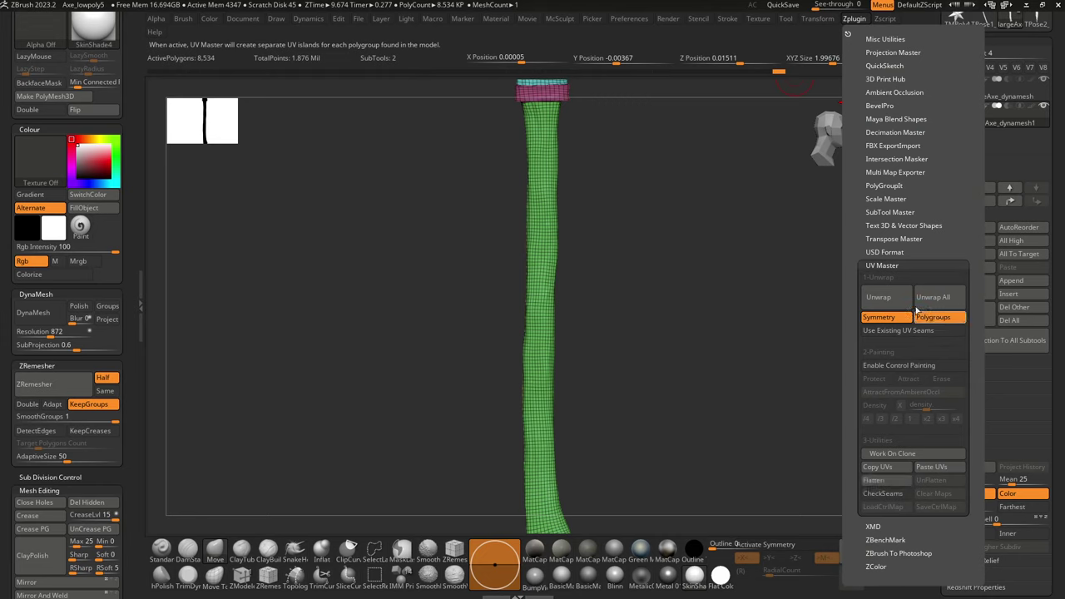
left_click(895, 297)
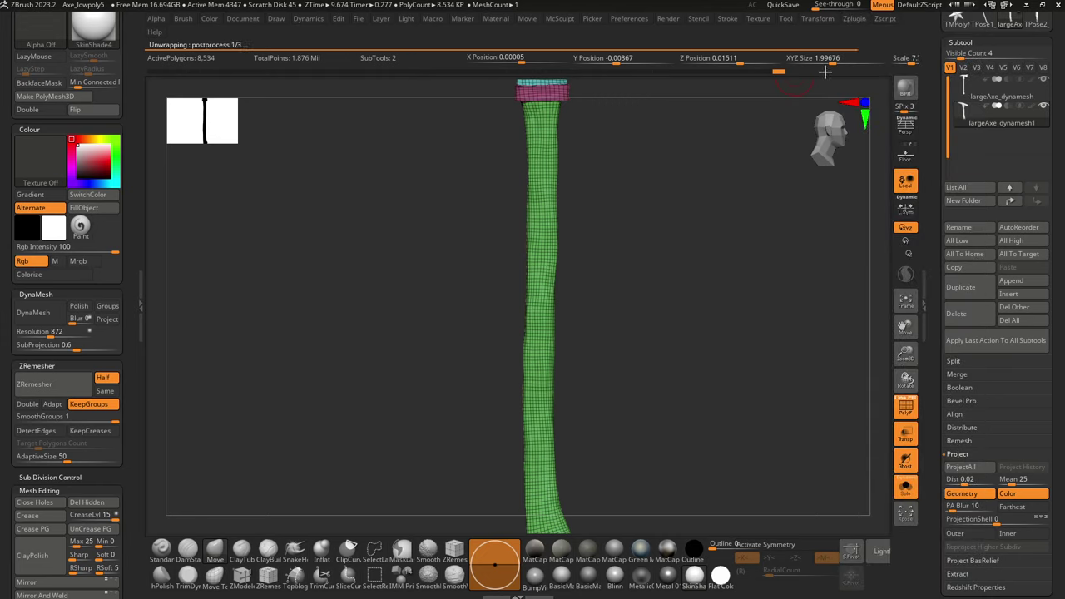
Step: Flatten the duplicate to view its unwrapped UV layout, and unflatten it back to the 3D axe
left_click(854, 19)
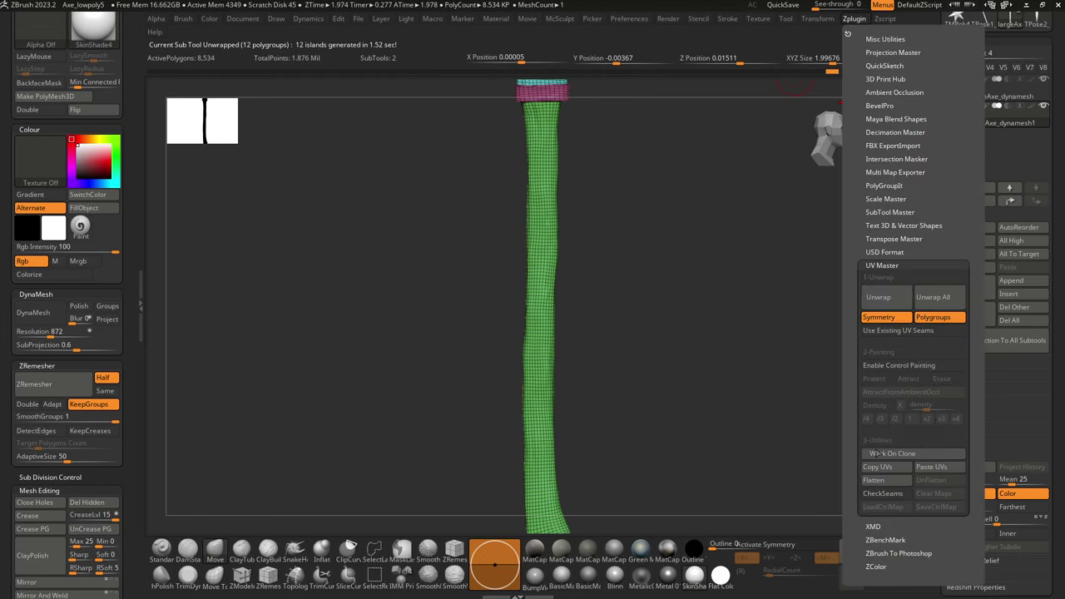
left_click(873, 480)
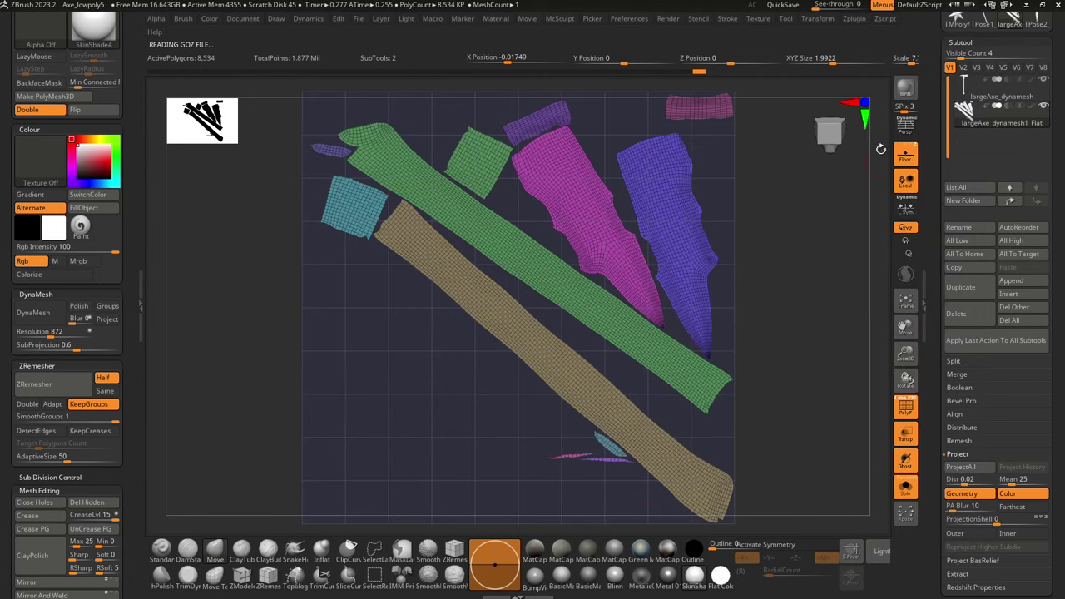
scroll(934, 100, "up", 5)
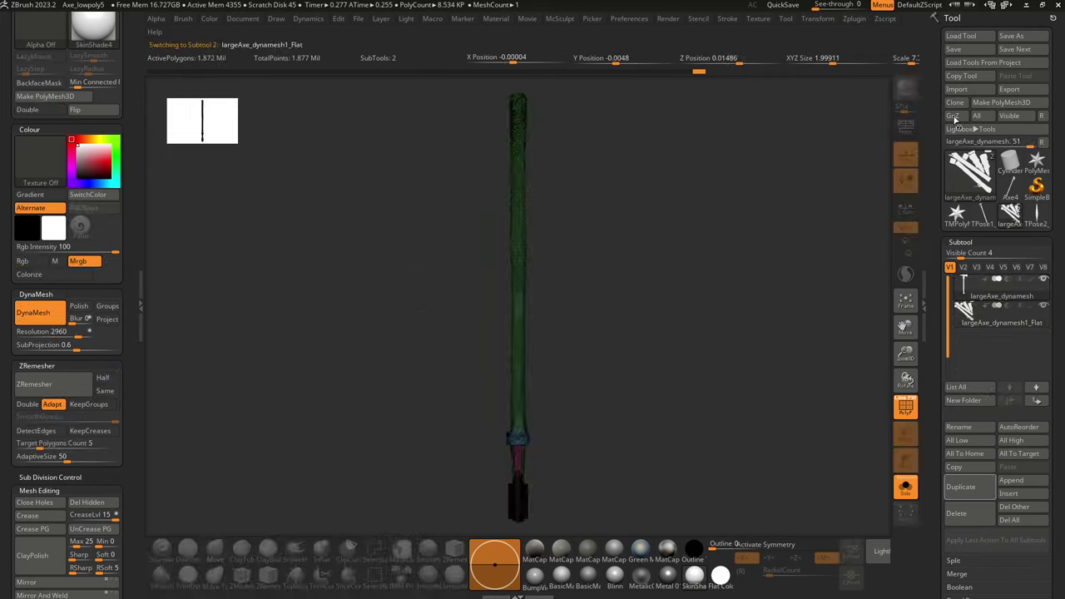
left_click(854, 20)
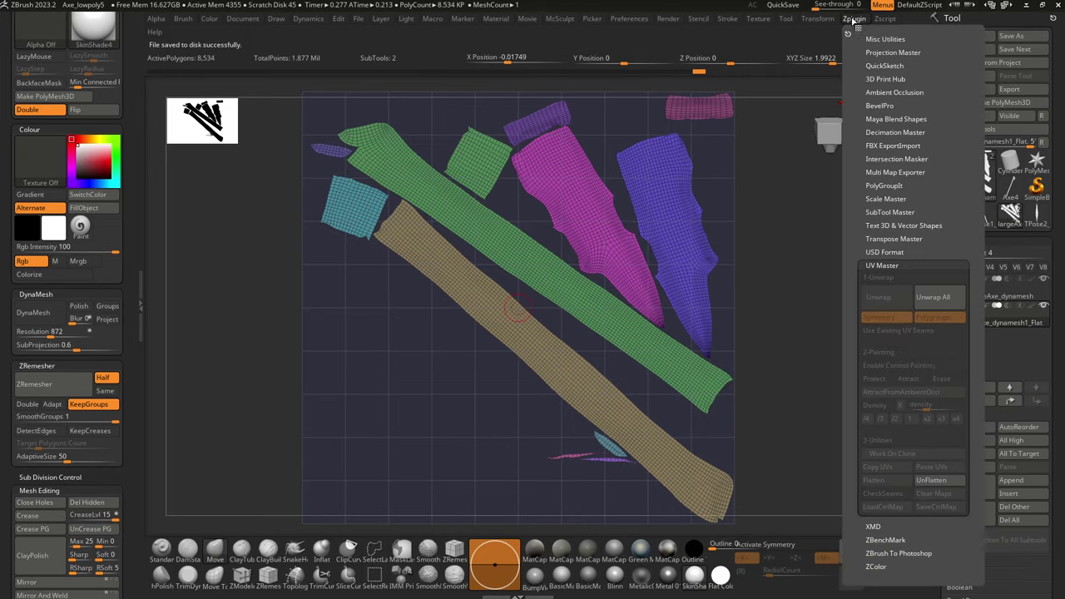
left_click(933, 482)
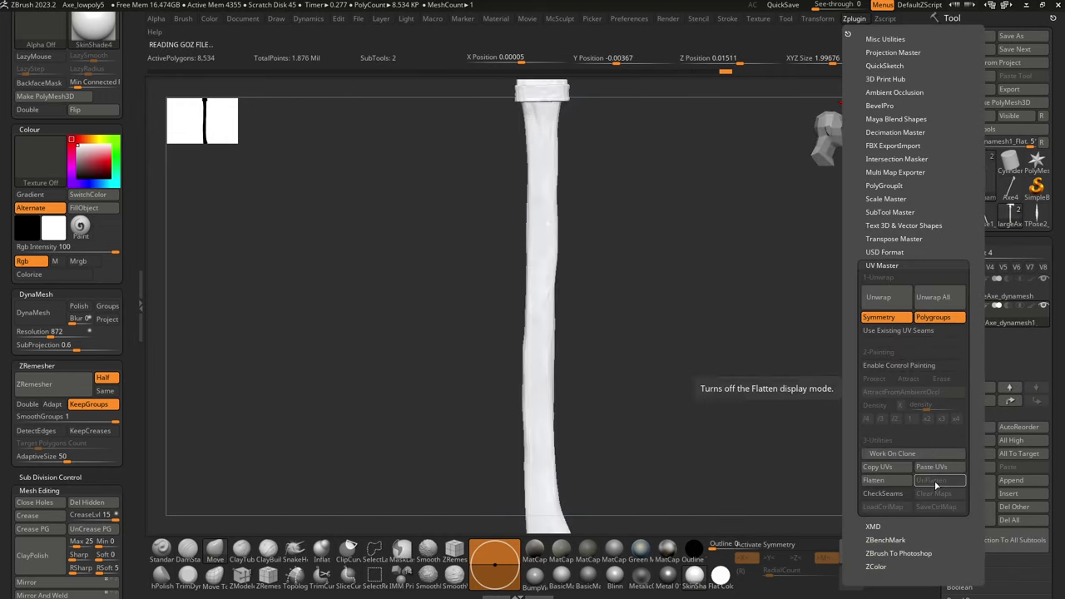
Step: Check the mesh received in Maya, and send the unflattened axe from ZBrush to Maya with GoZ
key("super")
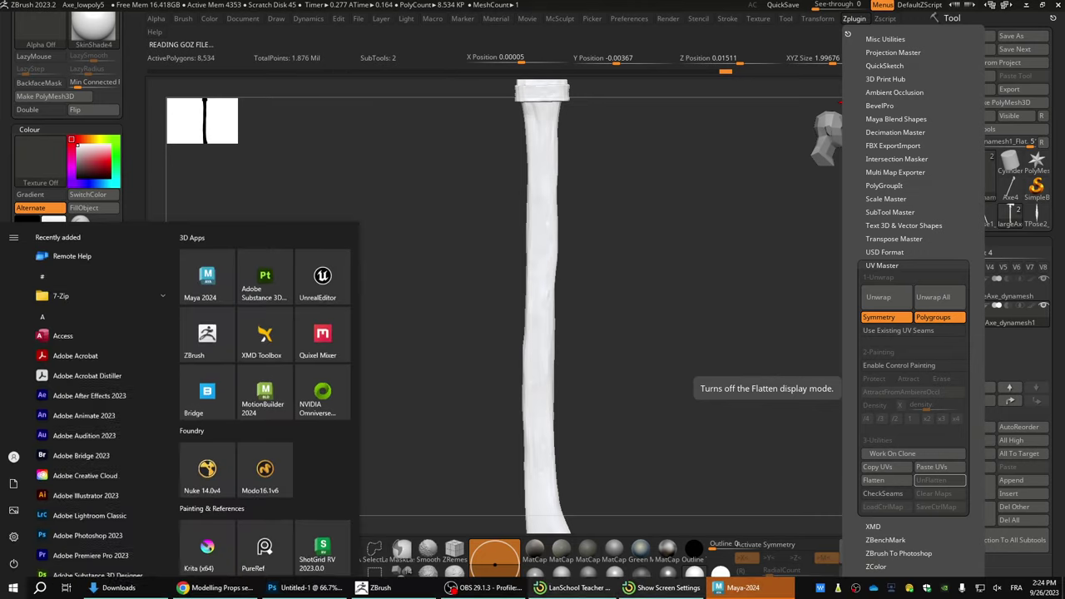
left_click(770, 593)
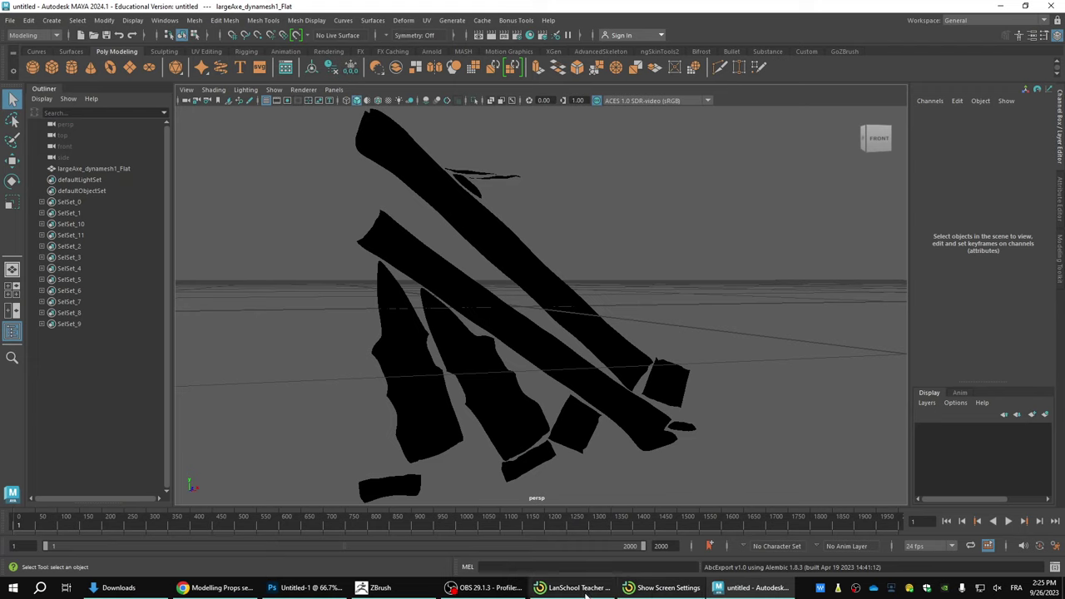
left_click(379, 588)
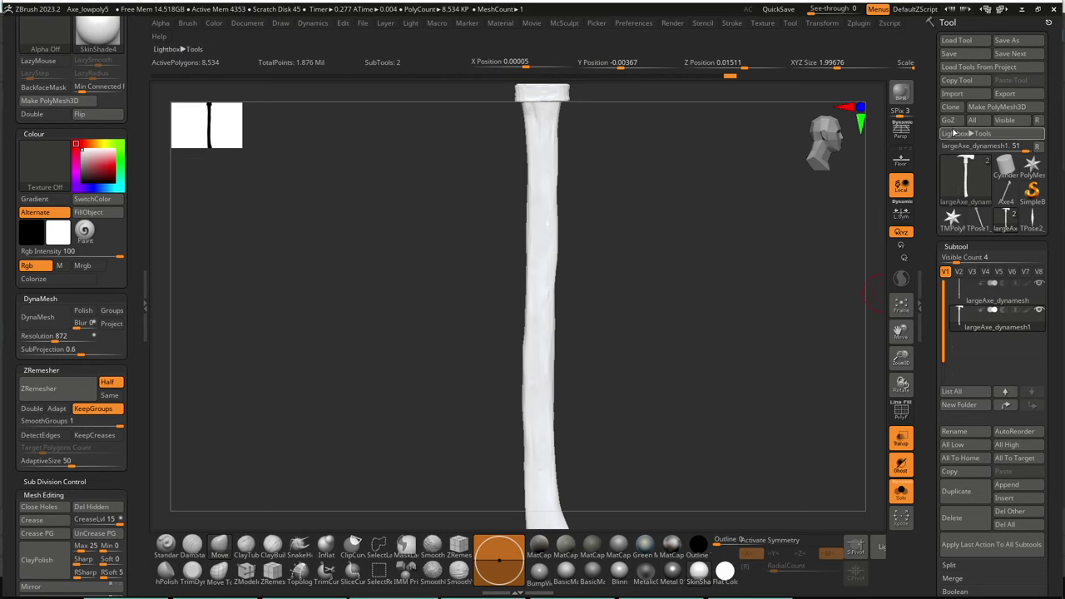
left_click(957, 122)
key("alt+Tab")
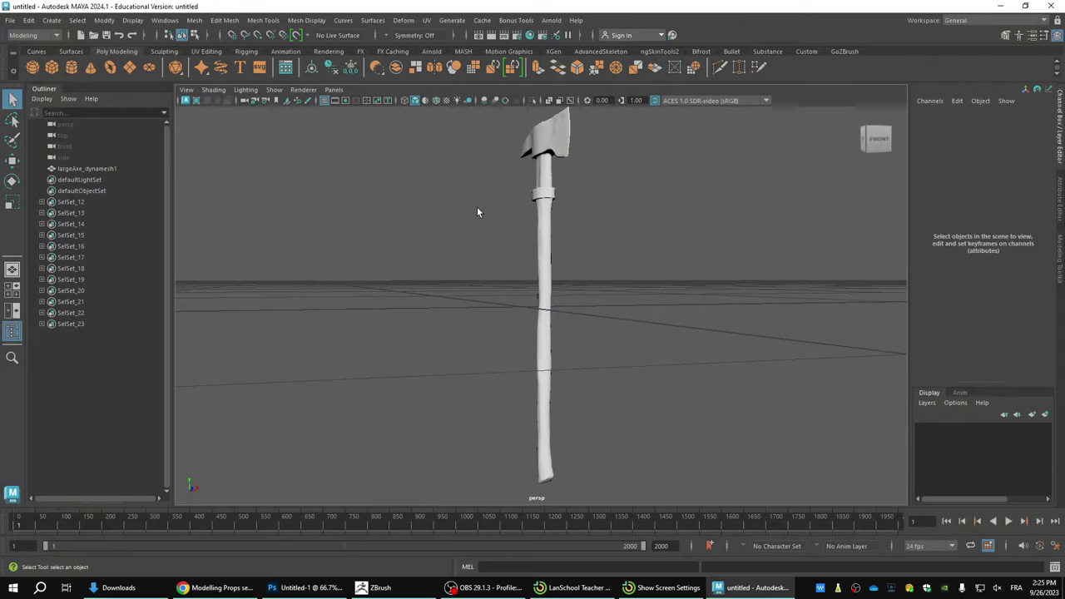
Step: Open the axe's UVs in Maya's UV Editor, select all UV shells, and bring up the Layout UVs options
left_click(537, 200)
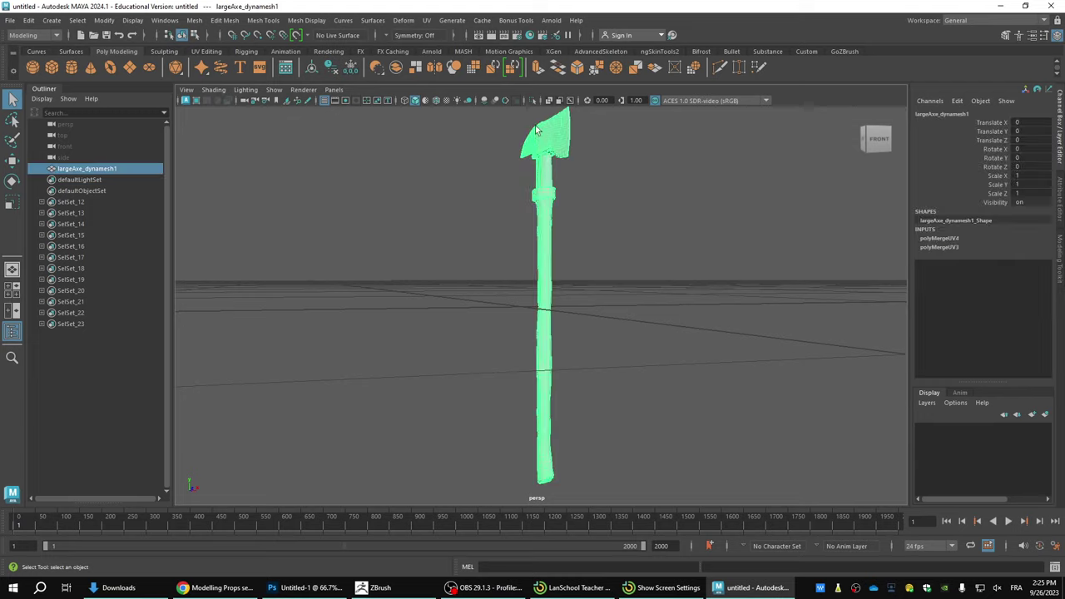
left_click(426, 20)
left_click(454, 43)
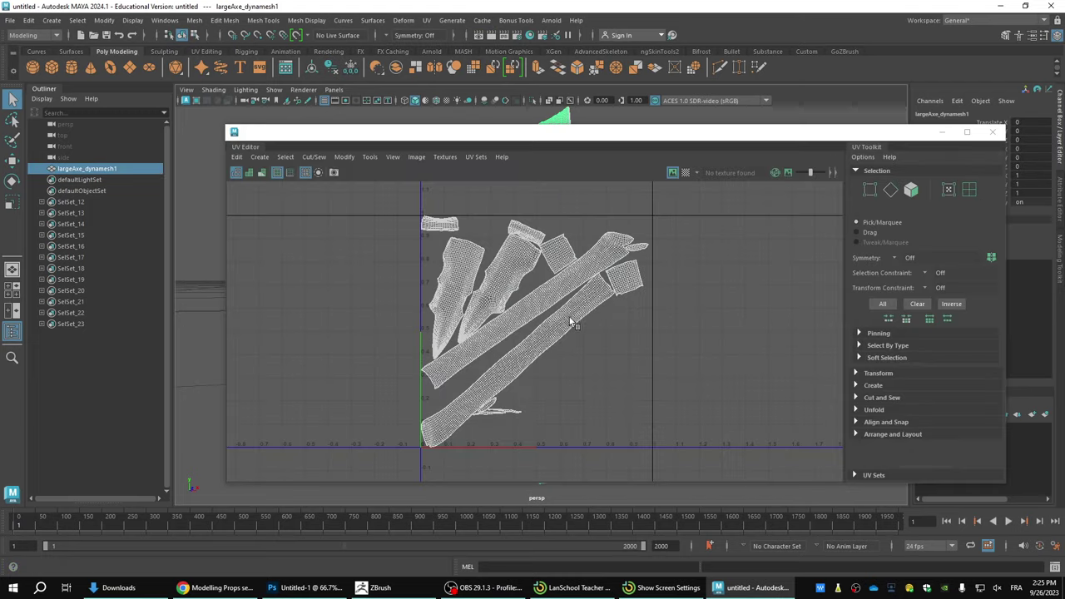
right_click(581, 309)
right_click_drag(581, 309, 440, 310)
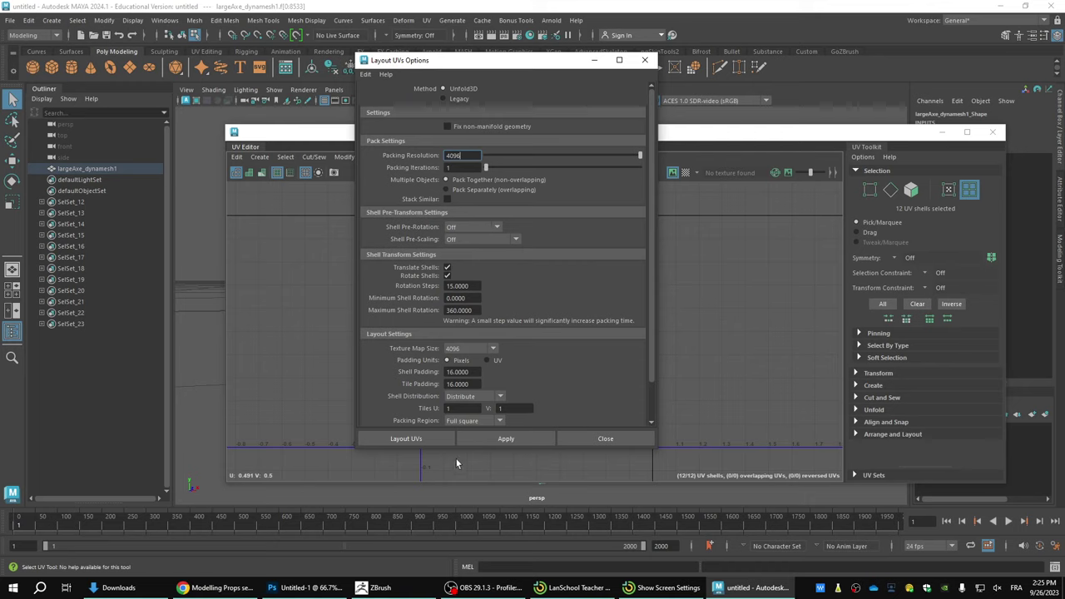
Step: Lay out the UV shells with packing resolution 4096, texture map size 4096, 16-pixel padding, and shell translation and rotation enabled
left_click_drag(457, 448, 462, 516)
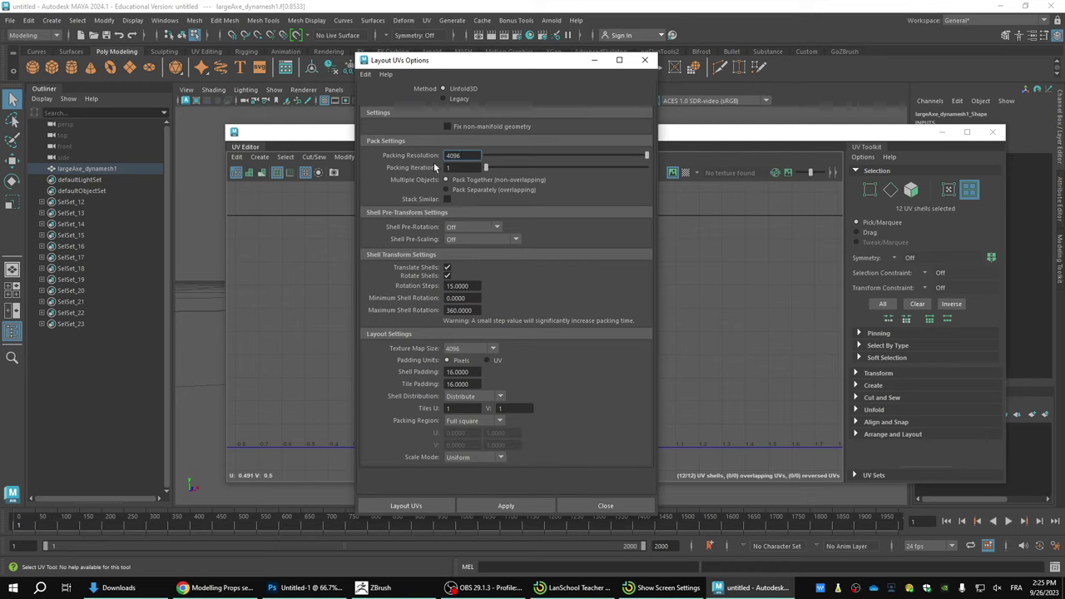
left_click(447, 268)
left_click_drag(470, 285, 422, 287)
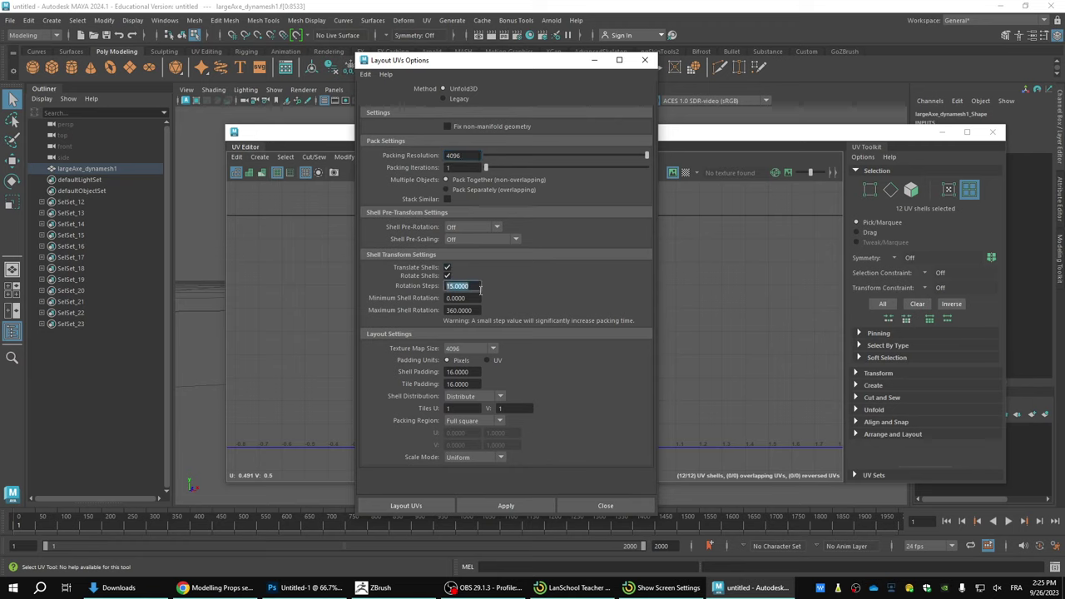
left_click(433, 505)
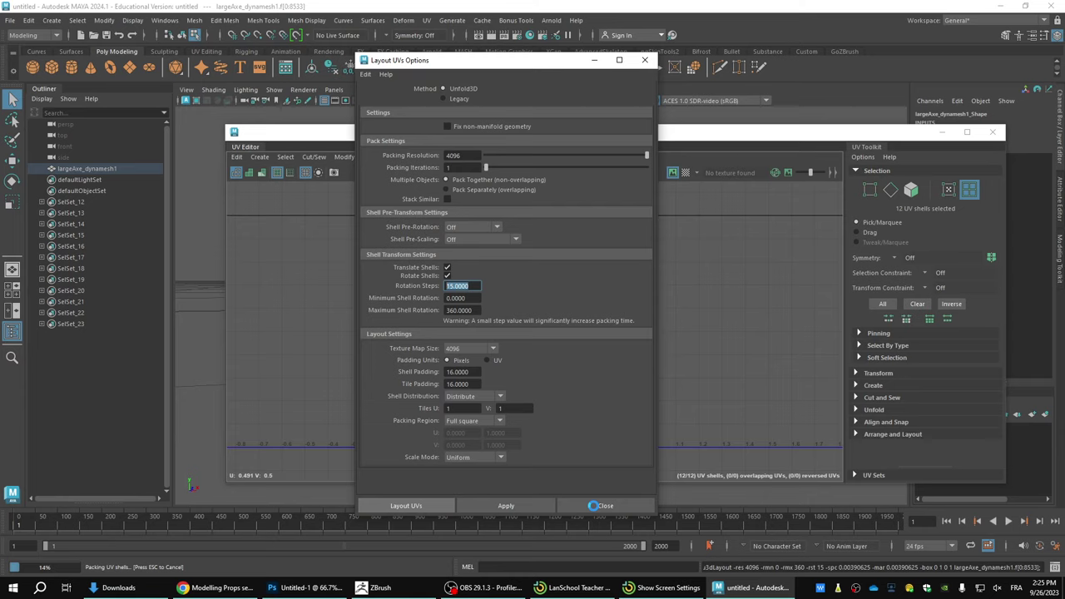
Step: Switch to ZBrush to view the whole axe, check the UV packing in Maya, and return to ZBrush
left_click(381, 588)
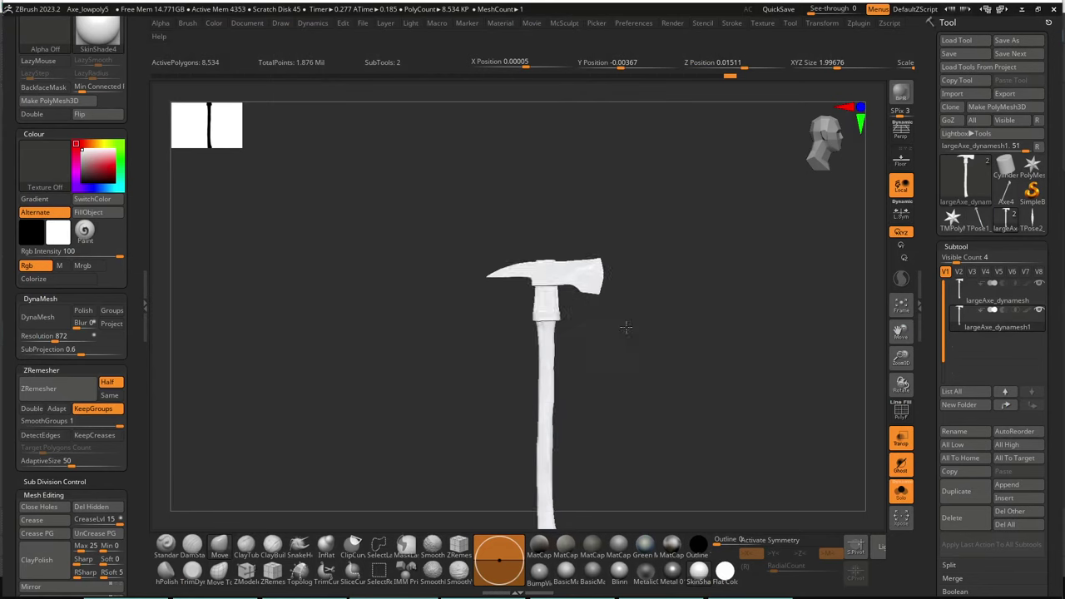
left_click_drag(626, 327, 625, 320, "alt")
left_click_drag(713, 442, 710, 321, "alt")
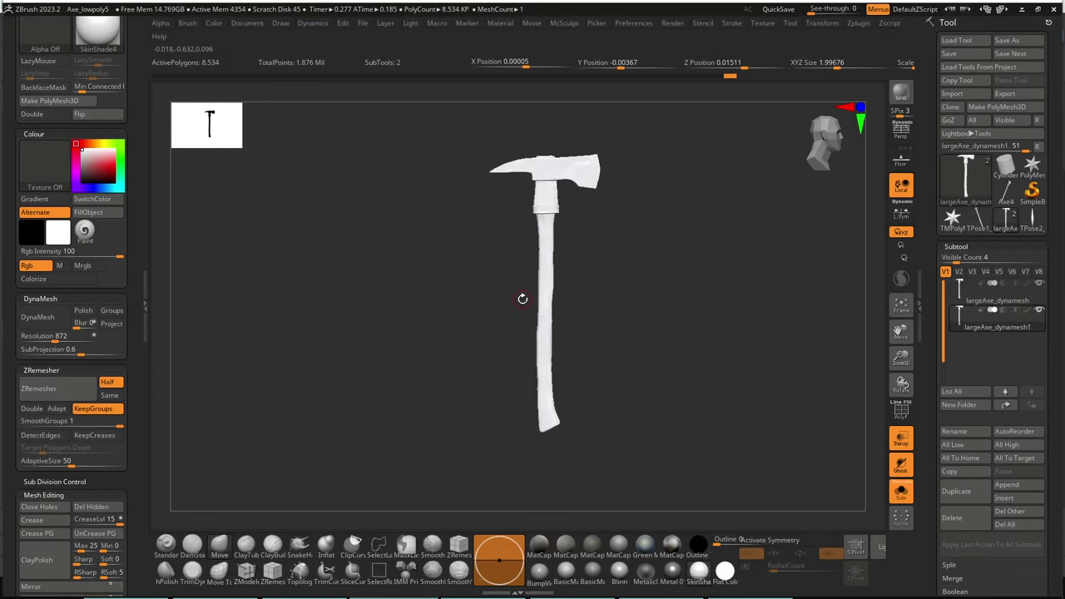
key("alt+Tab")
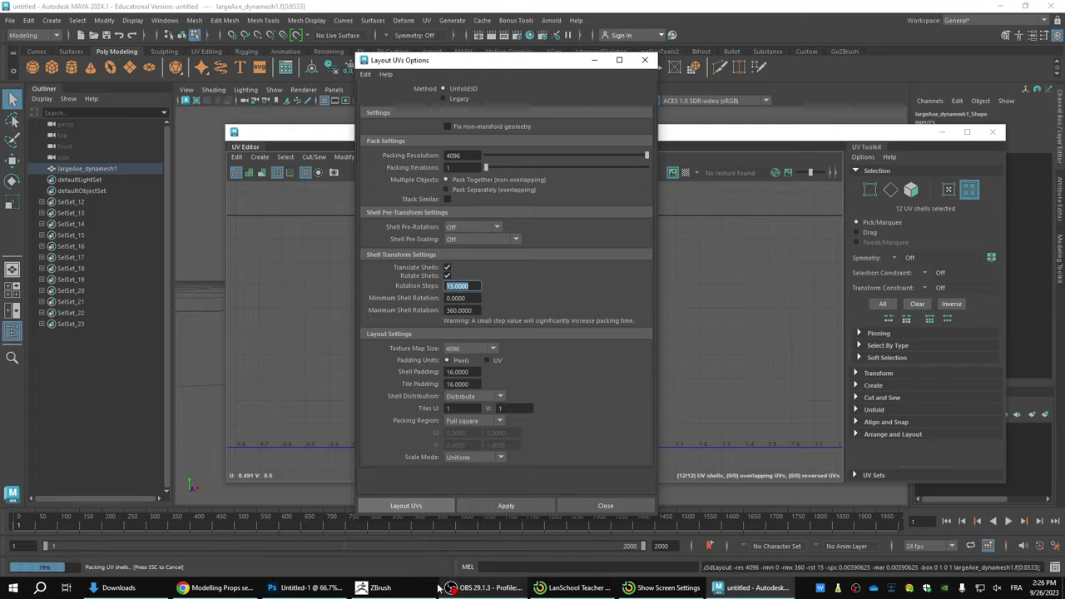
left_click(386, 588)
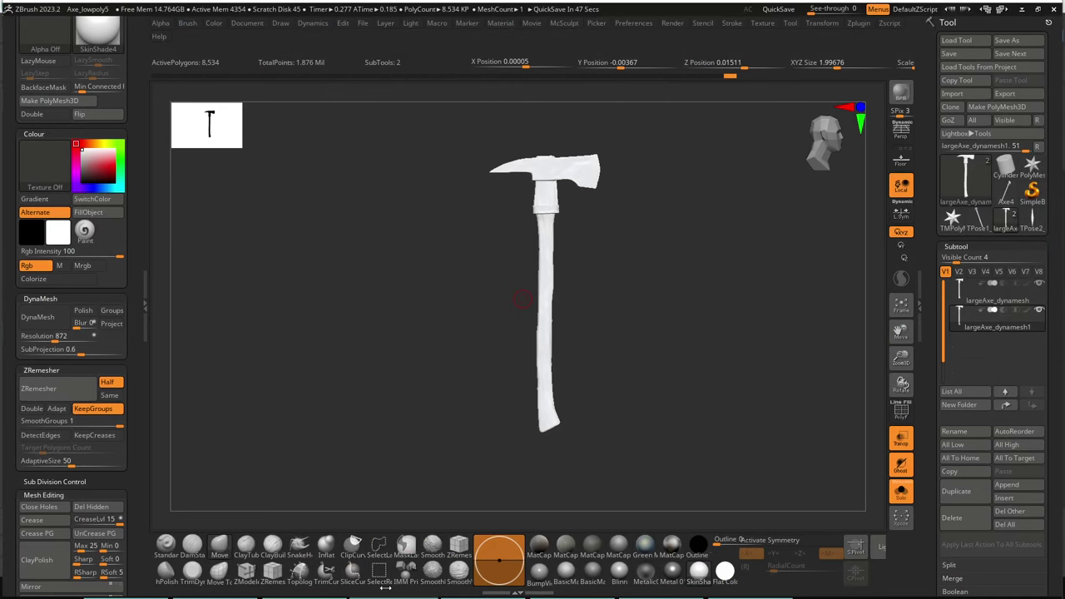
Step: Show the polygroup wireframe and smooth the collar's lower edge where it meets the handle
key("shift+f")
left_click_drag(596, 261, 678, 436, "shift")
right_click_drag(663, 115, 616, 392, "alt")
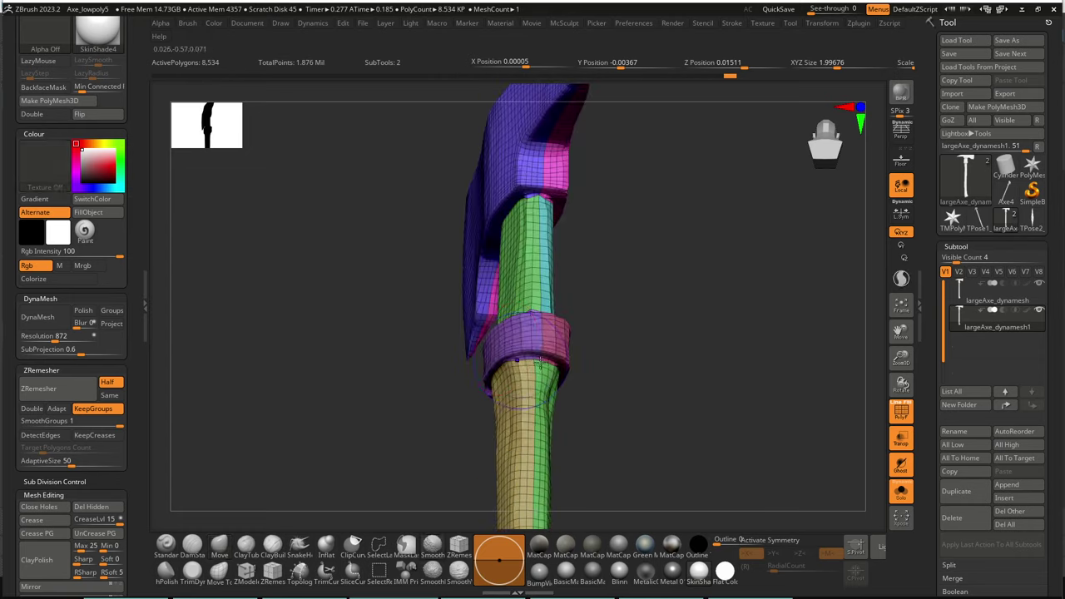
right_click_drag(533, 376, 675, 384)
left_click_drag(674, 383, 640, 415)
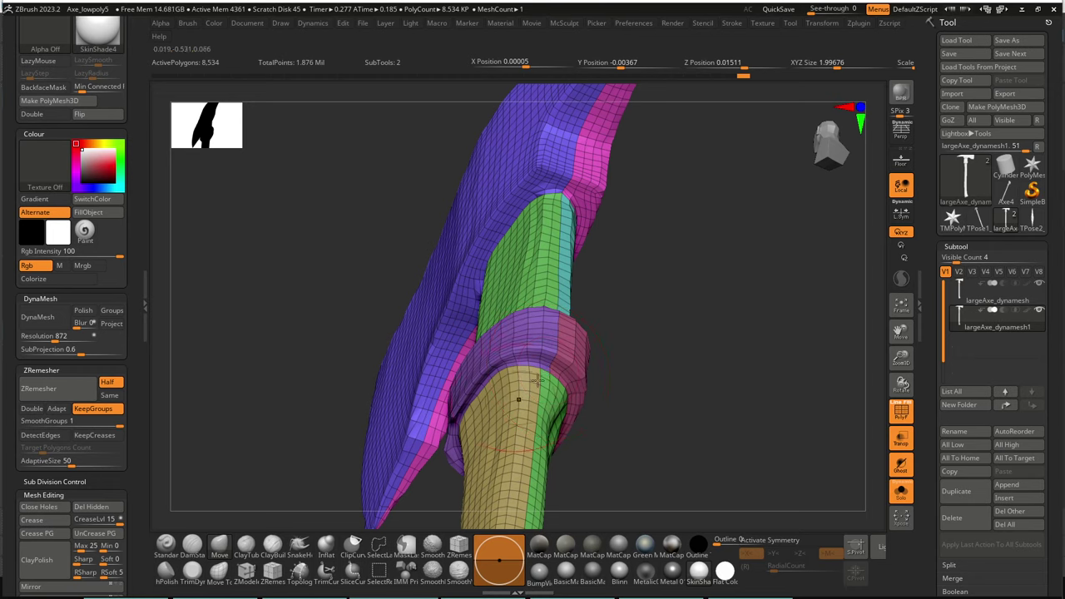
mouse_move(539, 372)
left_mouse_down()
mouse_move(550, 363)
mouse_move(574, 372)
left_mouse_up()
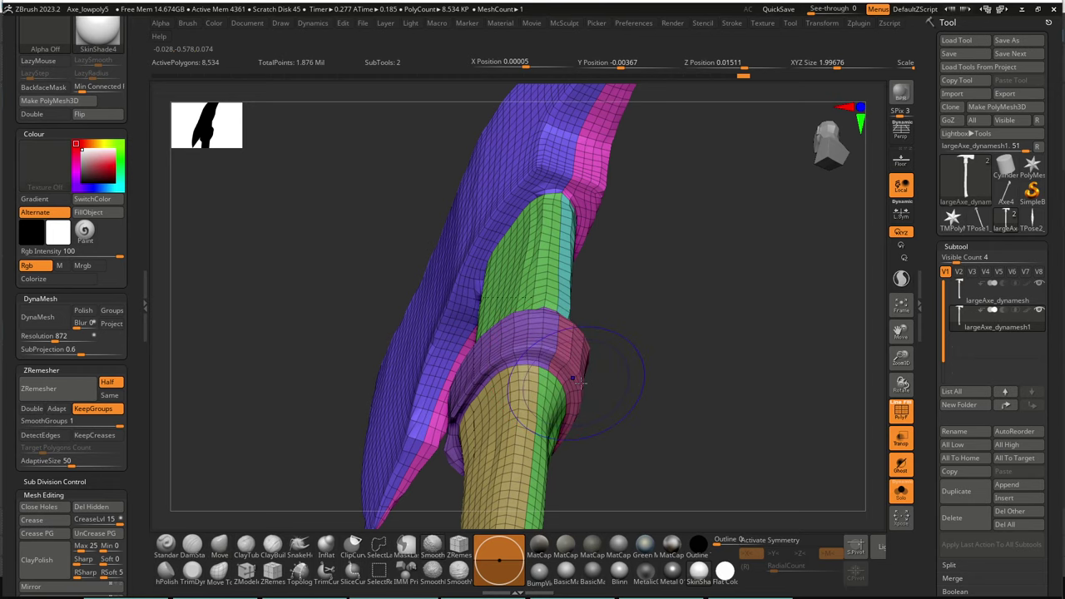
left_click_drag(624, 404, 655, 427)
left_click_drag(614, 358, 611, 401)
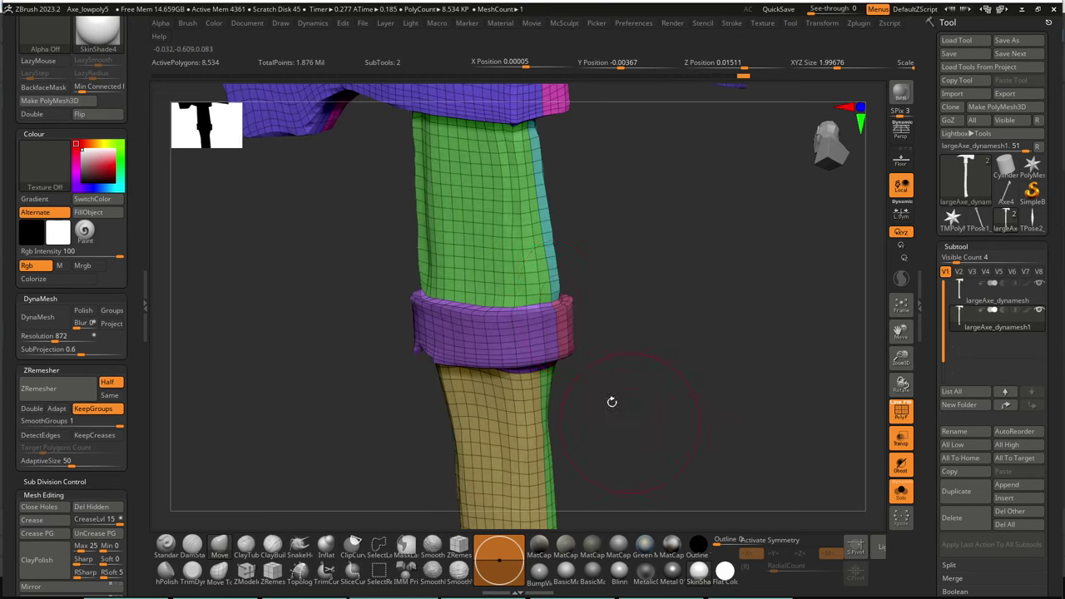
Step: Smooth the collar's upper edge and reproject the duplicate onto the original with ProjectAll at Dist 0.02
left_click_drag(542, 299, 544, 306)
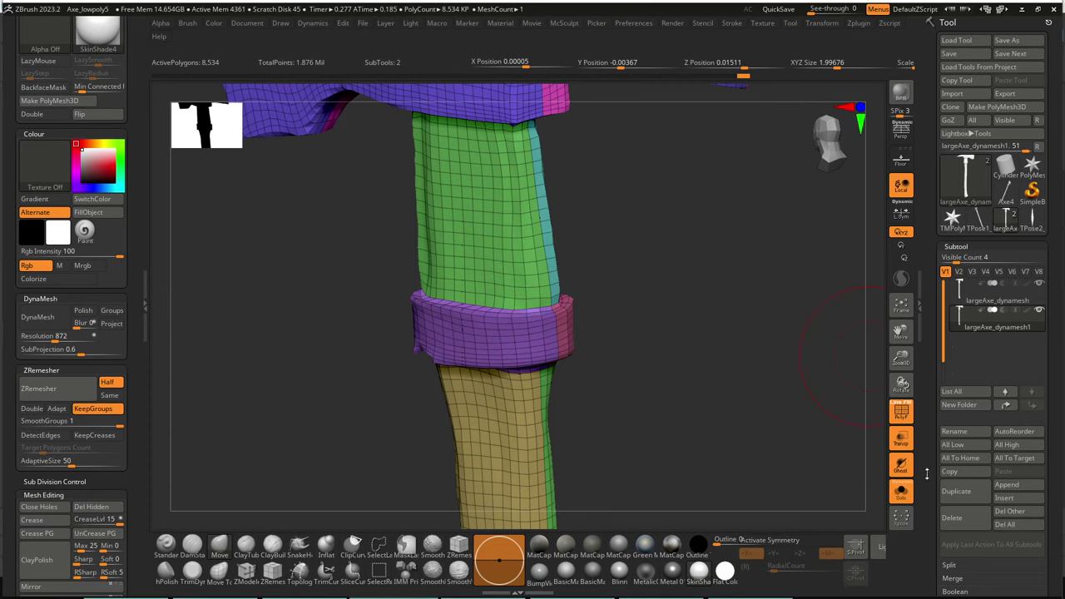
left_click_drag(927, 480, 927, 158)
left_click(963, 349)
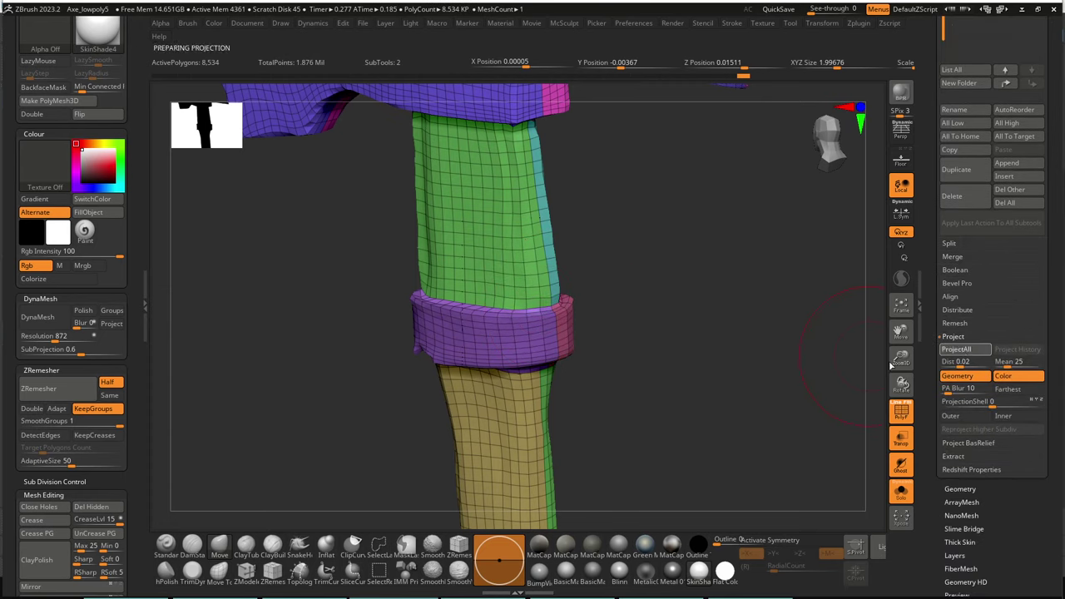
Step: Smooth the collar's top edge at the polygroup border and repeat ProjectAll at Dist 0.02
left_click_drag(687, 381, 514, 391)
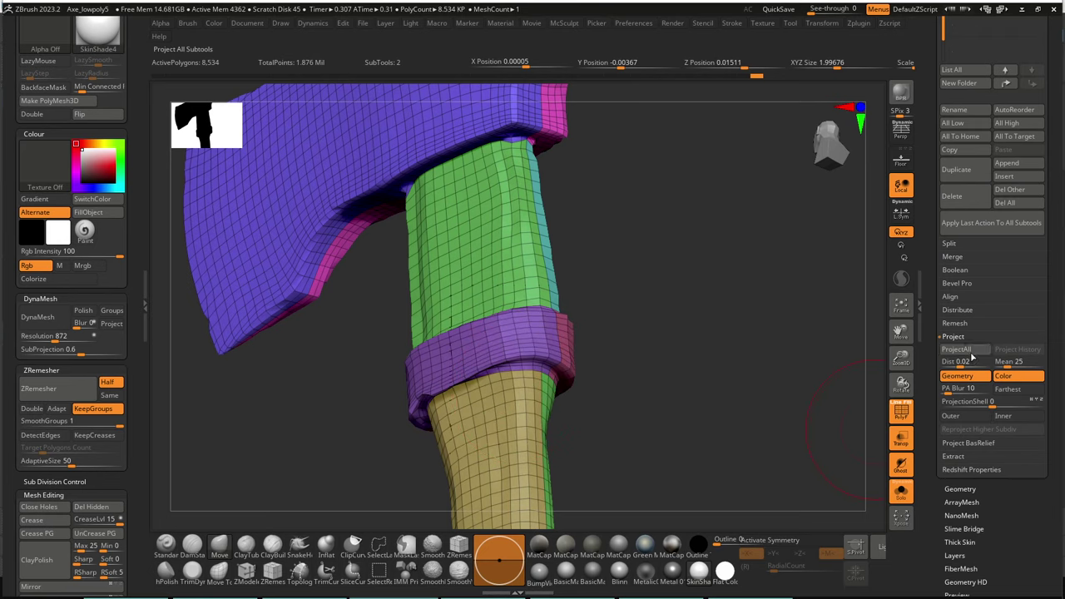
mouse_move(785, 359)
left_mouse_down()
mouse_move(754, 371)
mouse_move(741, 418)
left_mouse_up()
left_click_drag(552, 307, 554, 317)
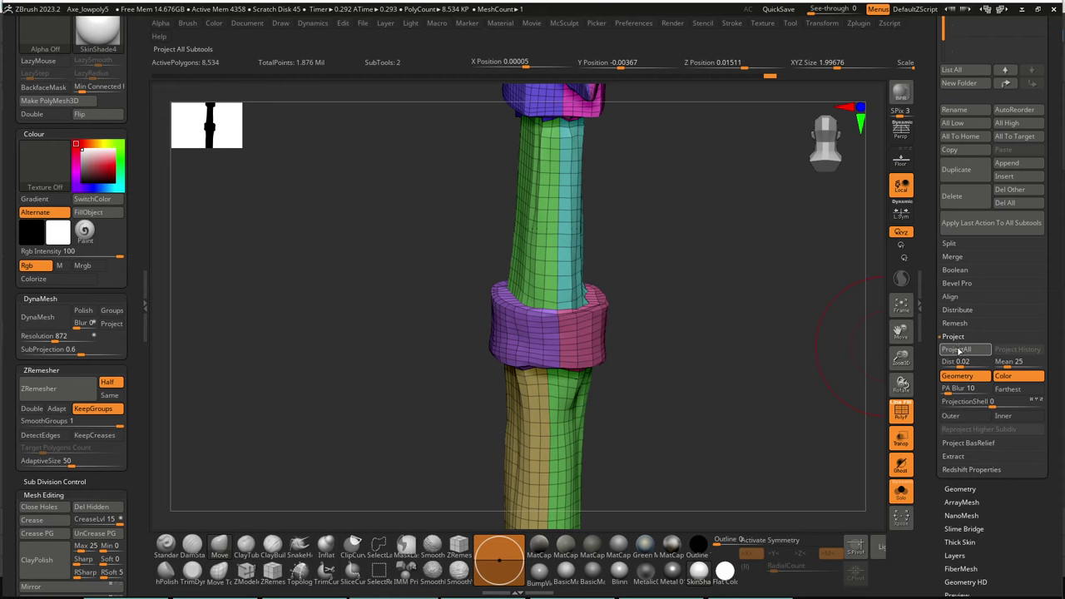
left_click(958, 351)
Step: Examine the handle's bottom end from below, check the packed UV layout in Maya, and return to ZBrush
left_click_drag(718, 391, 696, 267, "alt")
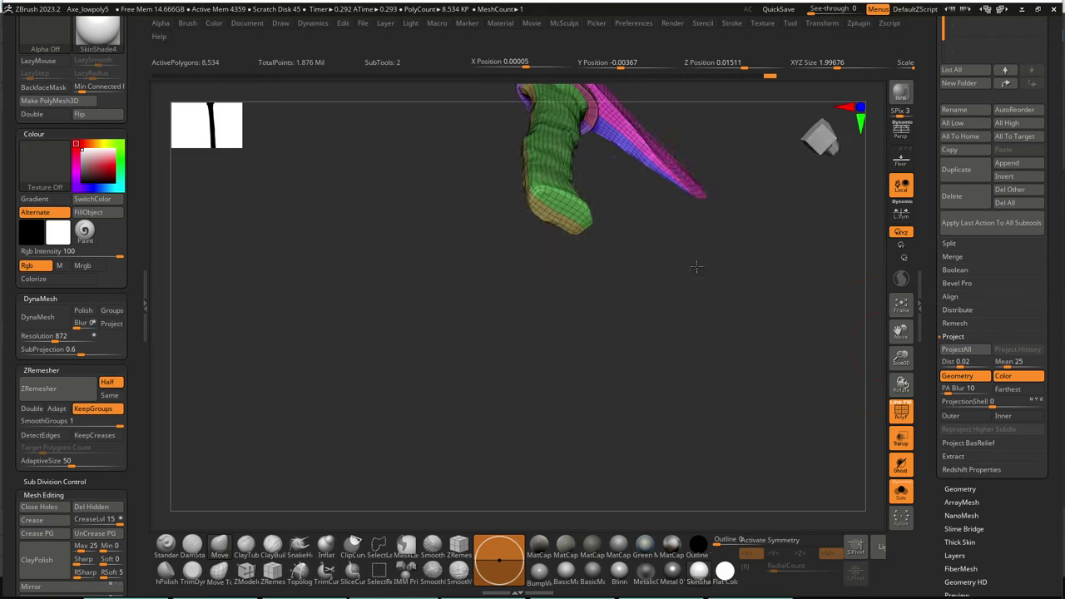
key("alt+Tab")
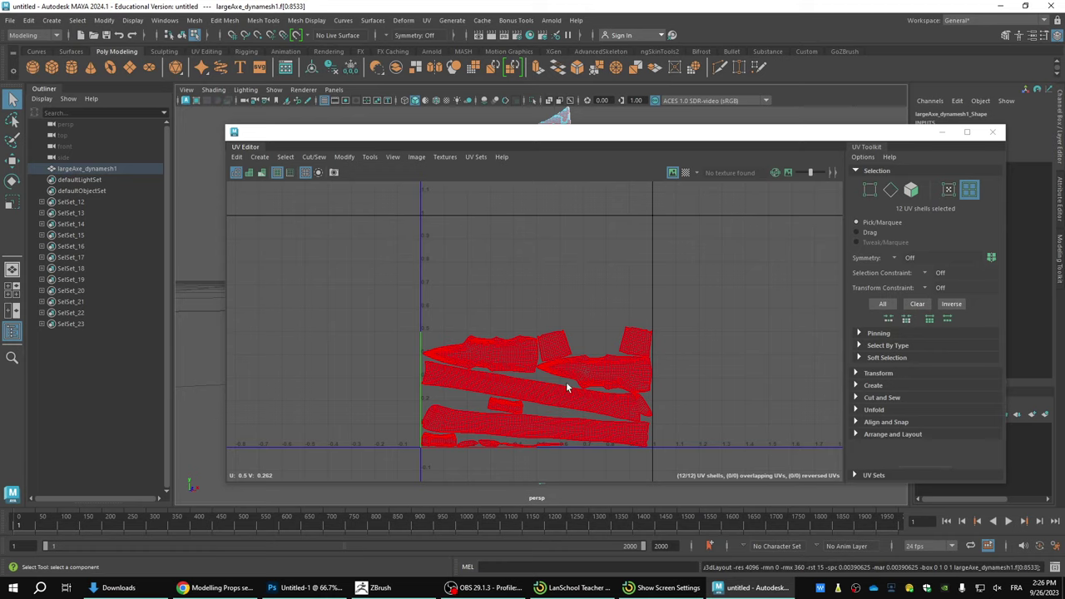
key("alt+Tab")
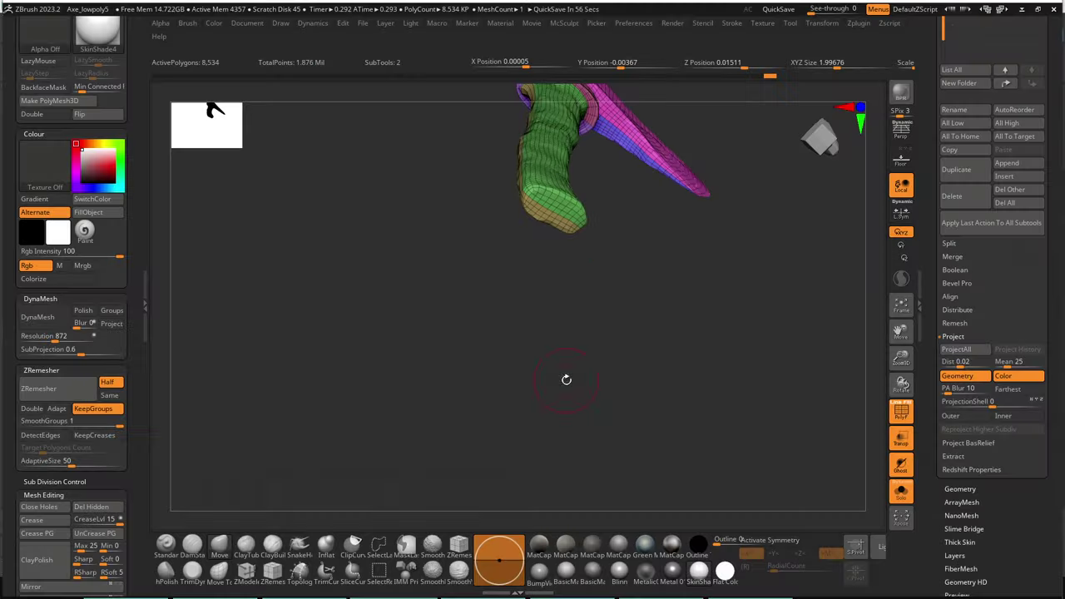
Step: Switch to Maya, move the UV Editor clear of the axe, and examine the UV shells along the blade's top edge
key("alt+Tab")
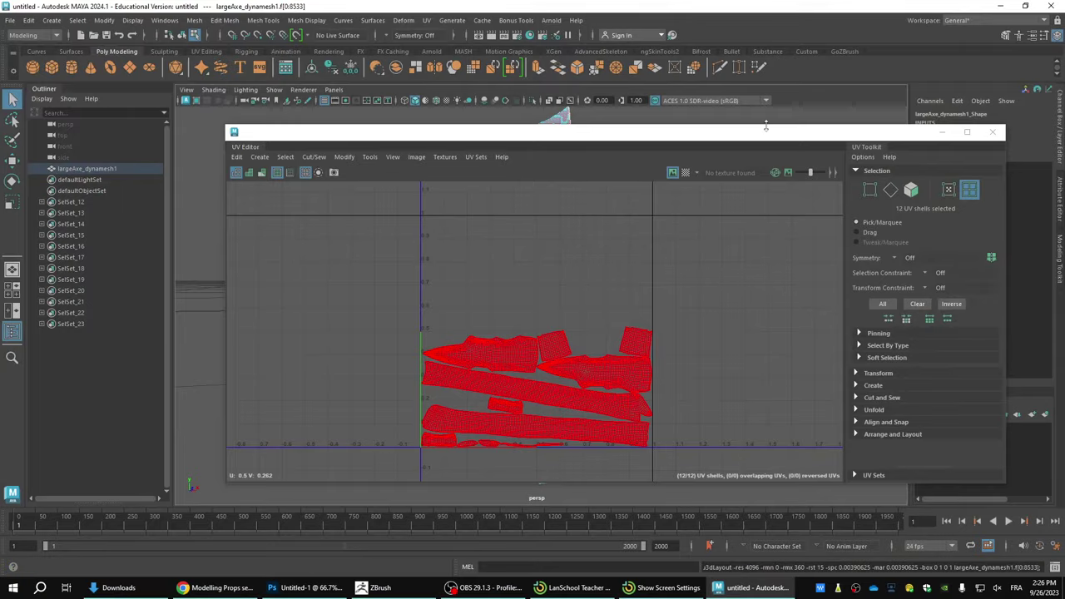
left_click_drag(765, 133, 881, 237)
left_click_drag(644, 204, 570, 197, "alt")
scroll(570, 197, "up", 4)
middle_click_drag(553, 143, 557, 326, "alt")
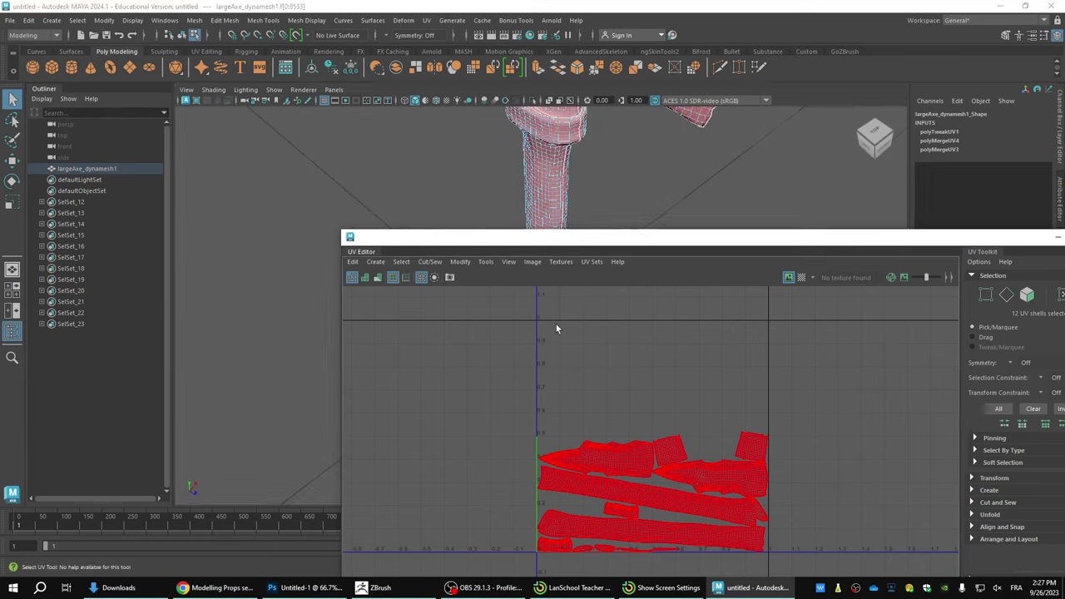
middle_click_drag(574, 112, 563, 278, "alt")
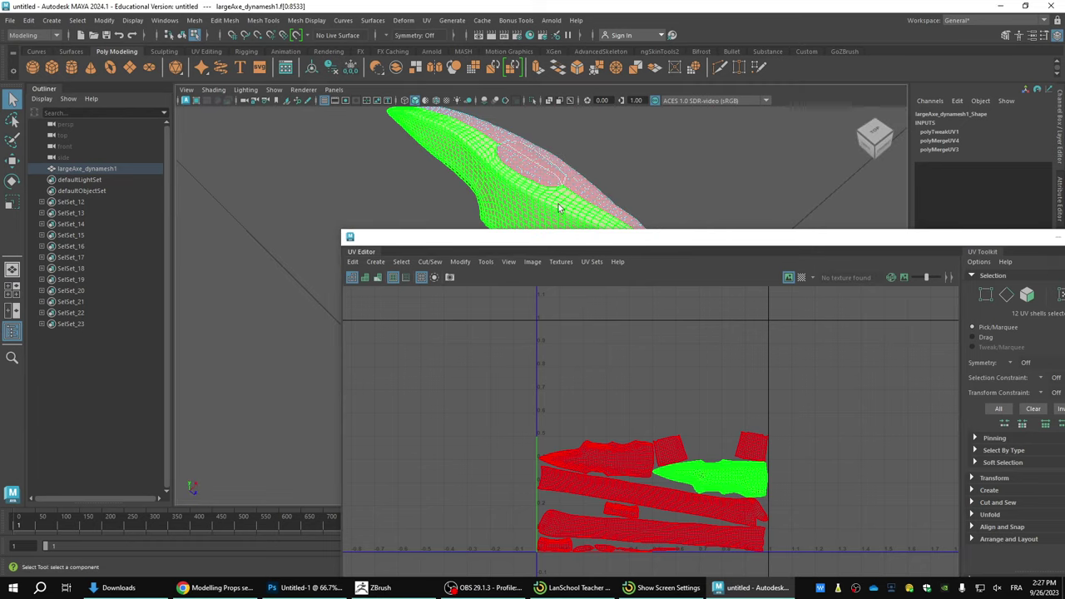
left_click(537, 162)
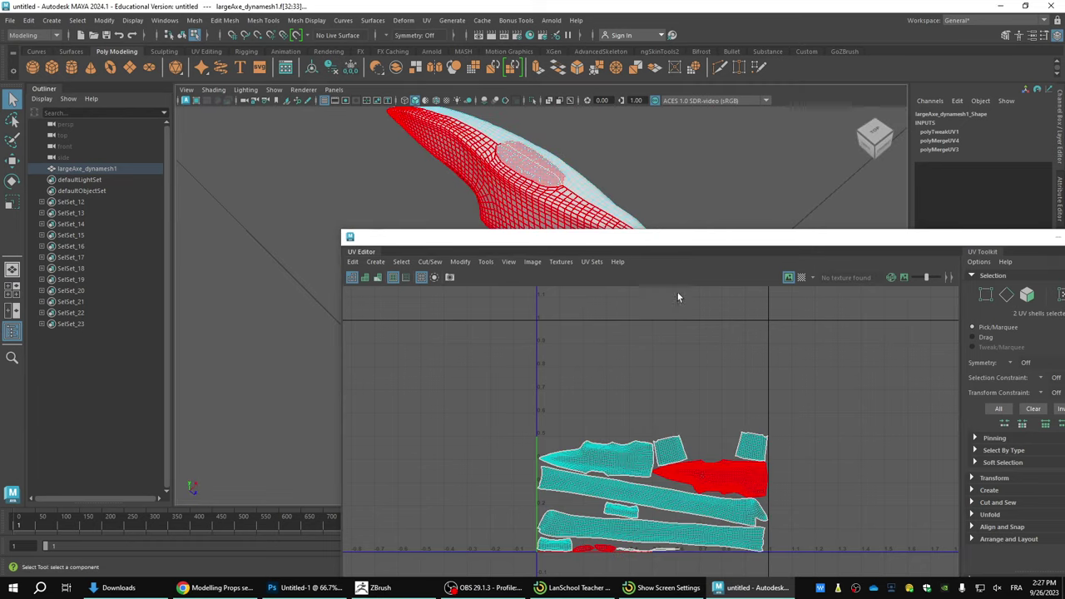
left_click_drag(528, 166, 553, 176, "alt")
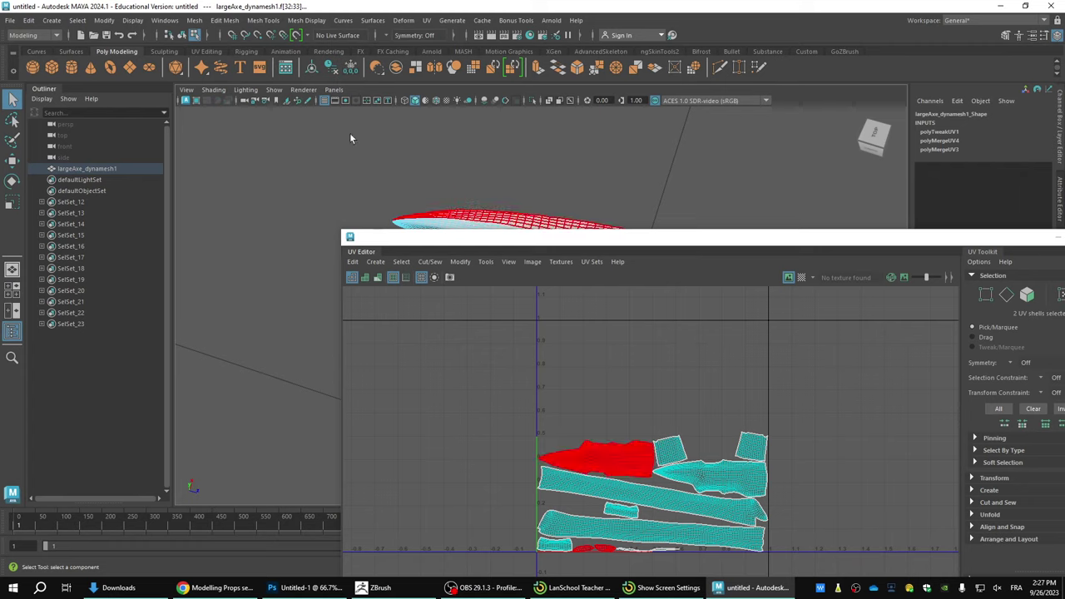
left_click_drag(349, 138, 499, 143, "alt")
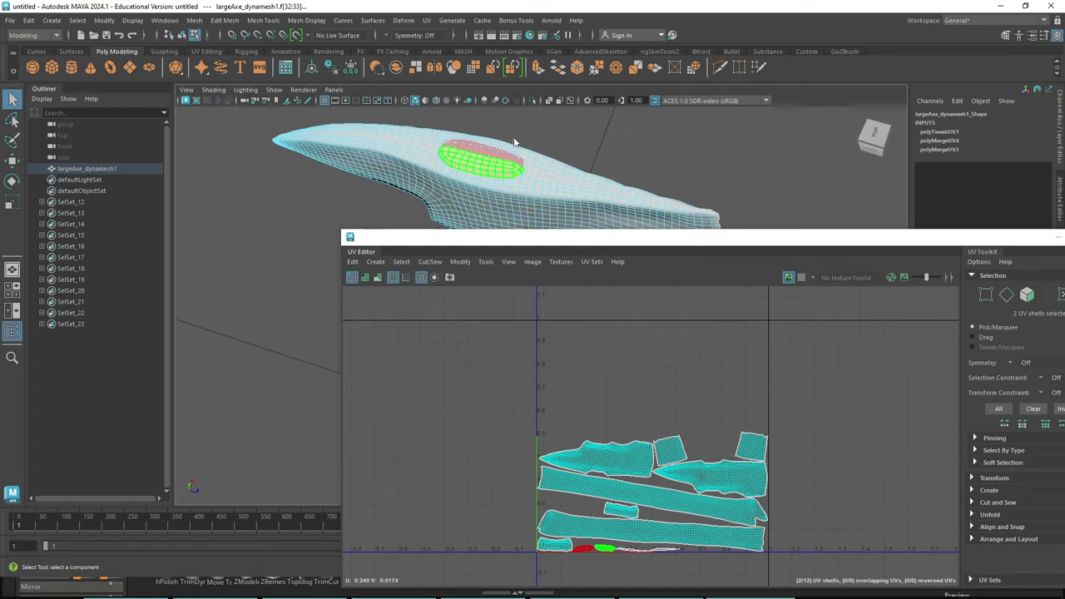
right_click_drag(510, 158, 515, 143)
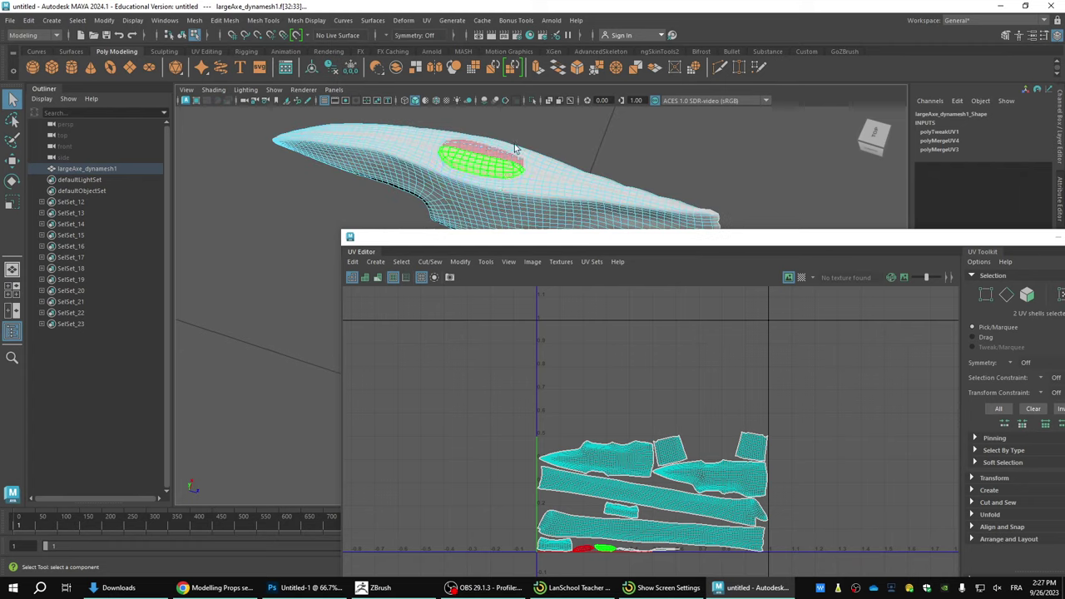
Step: Select the edge loop bordering the blade's flat top surface and cut the UVs along it
double_click(506, 194)
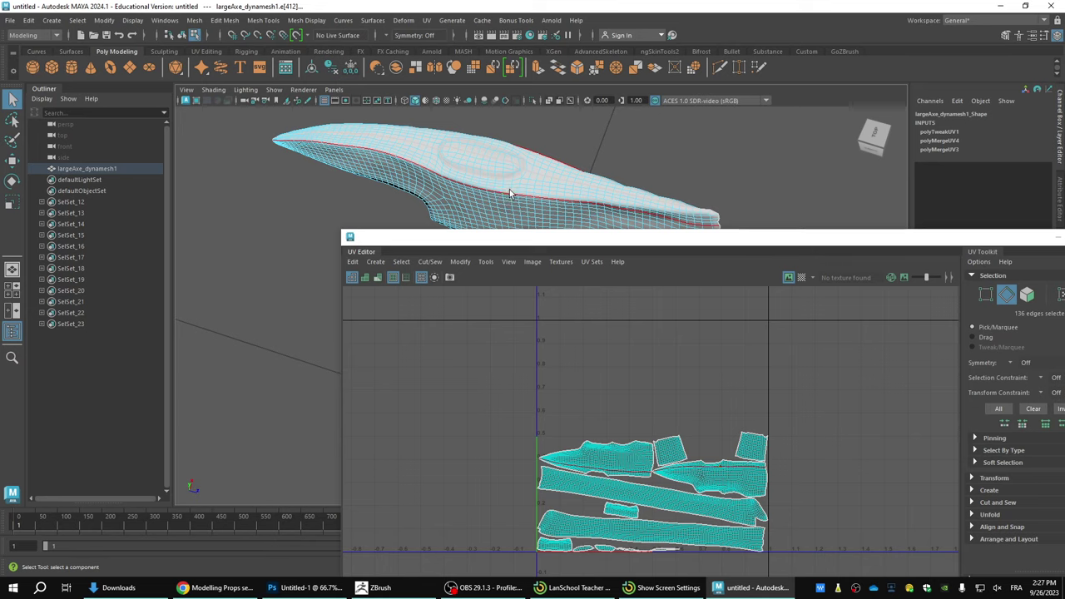
left_click_drag(506, 190, 432, 180, "alt")
right_click_drag(624, 476, 576, 497, "shift")
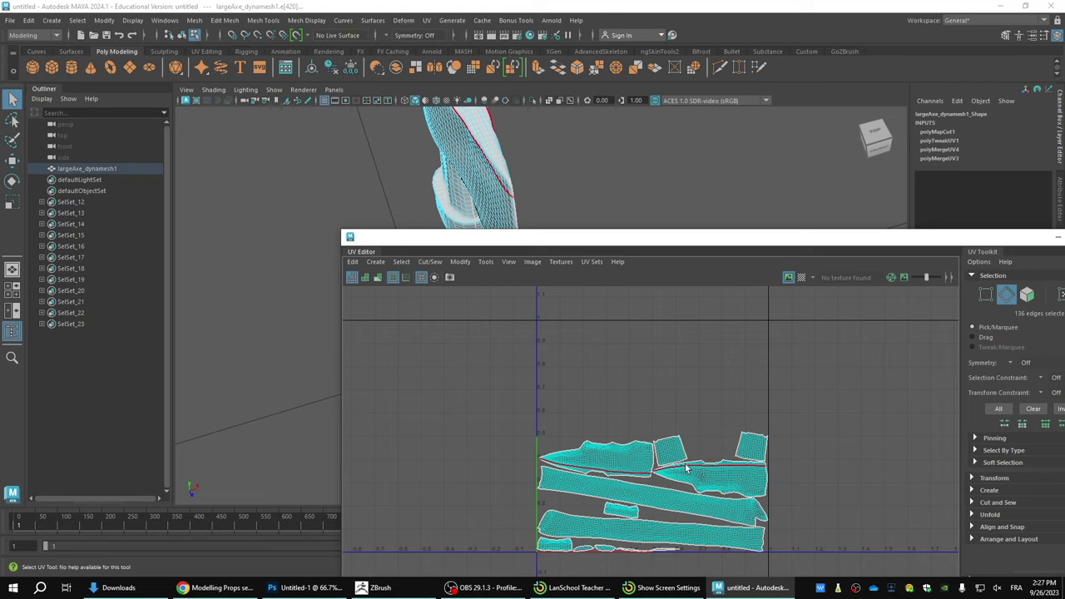
Step: Select border edges at the cut strip's end and the blade's tip to find their counterparts on the other blade shell
scroll(690, 475, "up", 5)
left_click(586, 480)
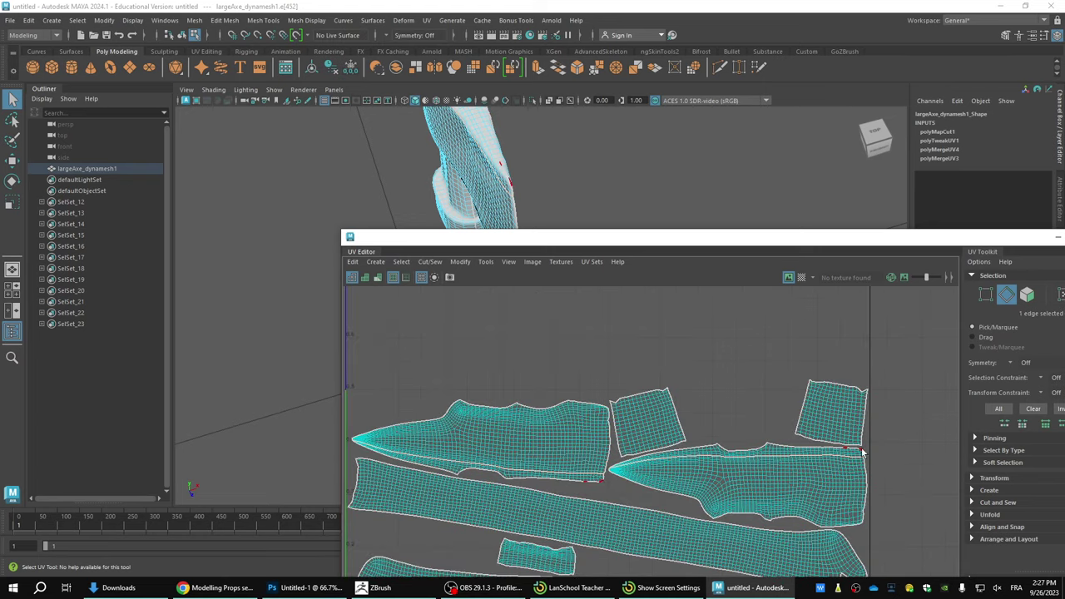
scroll(611, 468, "up", 6)
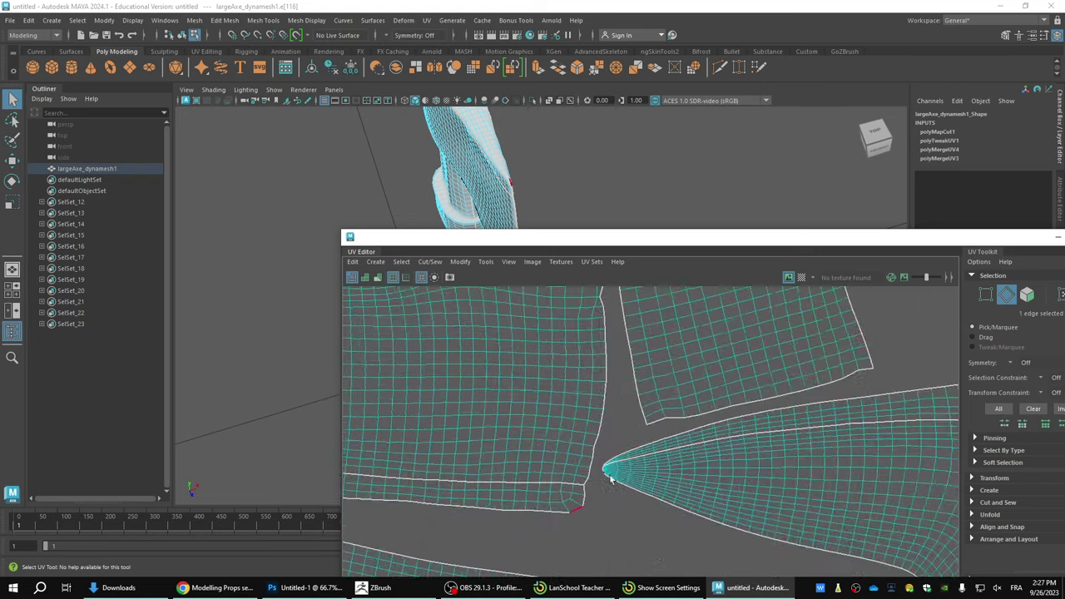
scroll(605, 458, "up", 1)
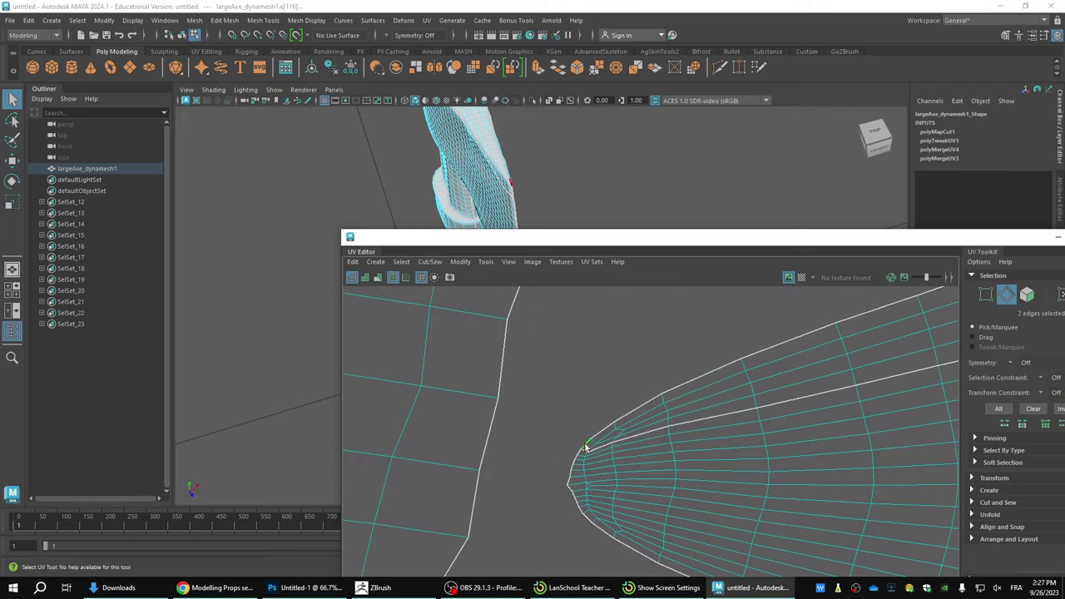
double_click(588, 441)
left_click(597, 438)
left_click(610, 430, "shift")
Step: Move and sew the cut strip's outer border edges, from the blade's tip to its back end, to the opposite strip
scroll(683, 421, "down", 4)
middle_click_drag(849, 413, 241, 466, "alt")
middle_click_drag(657, 408, 407, 518, "alt")
scroll(866, 422, "down", 1)
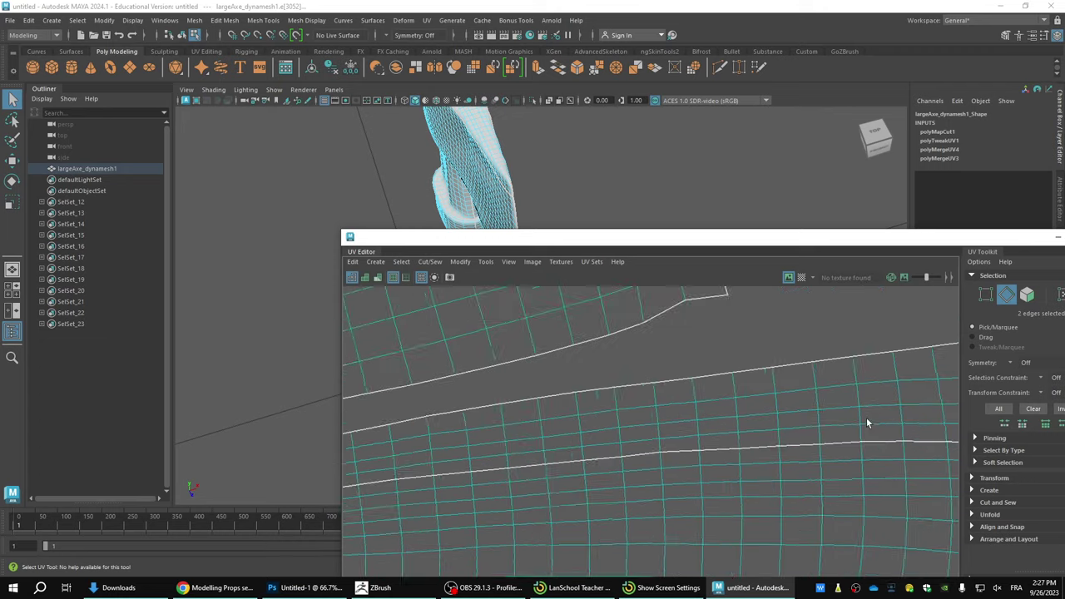
middle_click_drag(866, 417, 527, 482, "alt")
left_click(707, 453)
double_click(711, 453)
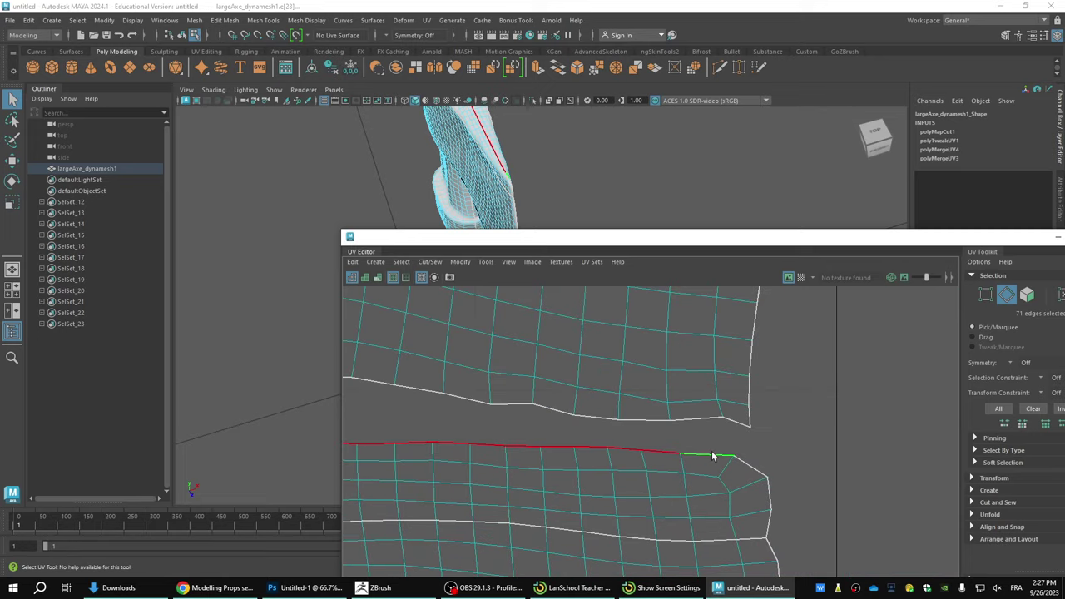
right_click_drag(711, 450, 714, 422, "shift")
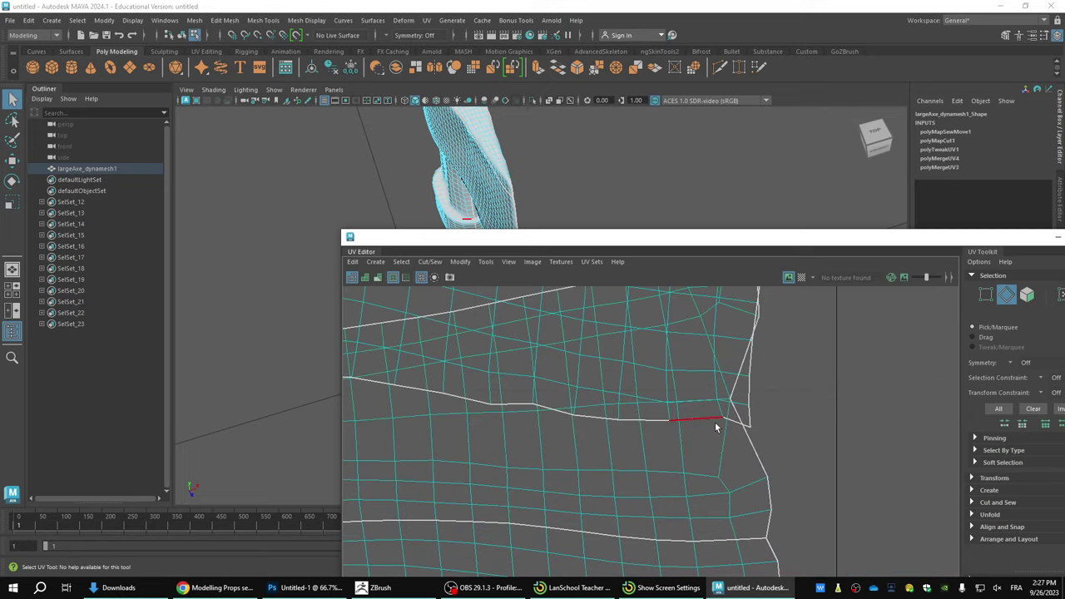
Step: Select the sewn strip's UV shell and examine which faces it covers on top of the blade
scroll(714, 422, "down", 6)
right_click(511, 412)
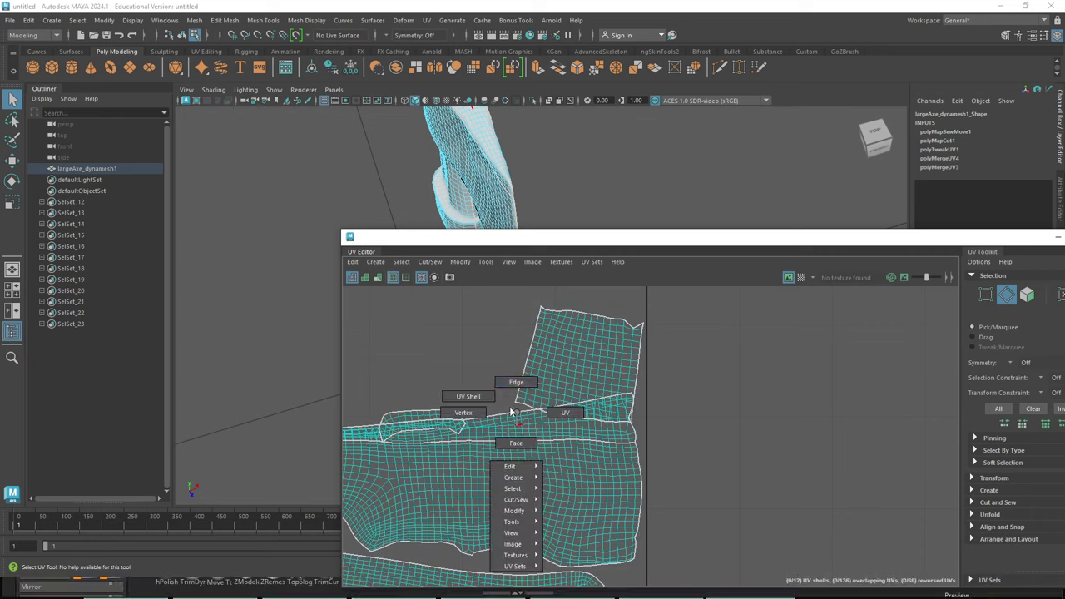
right_click_drag(512, 412, 491, 400)
left_click(518, 431)
scroll(535, 420, "down", 4)
middle_click_drag(566, 183, 604, 187, "alt")
left_click_drag(604, 187, 635, 197, "alt")
scroll(549, 316, "up", 1)
middle_click_drag(635, 200, 528, 116, "alt")
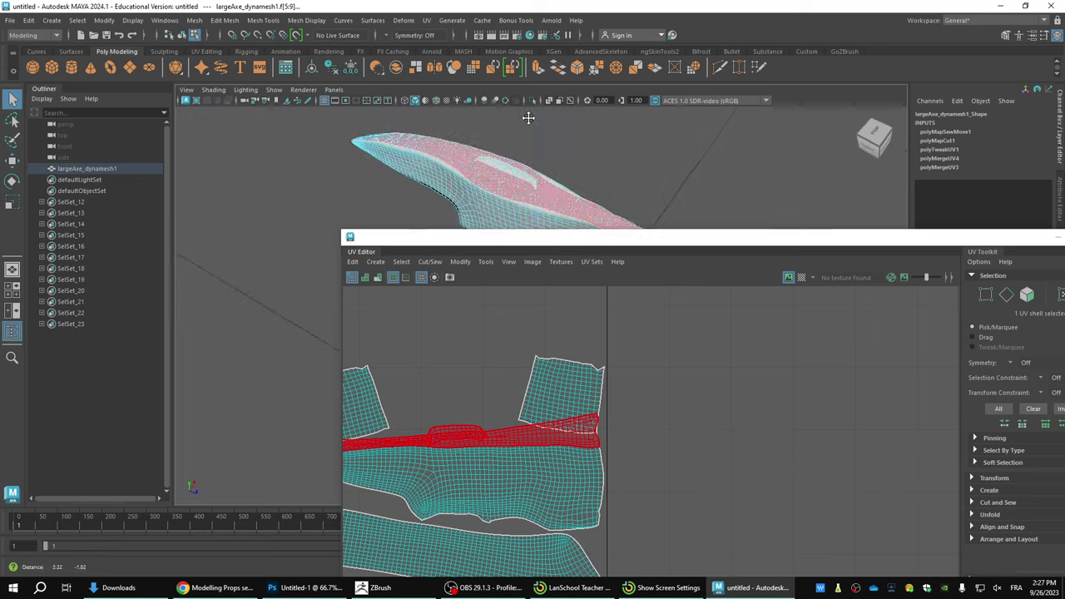
scroll(531, 156, "up", 4)
scroll(531, 156, "down", 4)
Step: Undo the Move and Sew of the blade's top strips and inspect the single cut strip
key("ctrl+z")
key("ctrl+z")
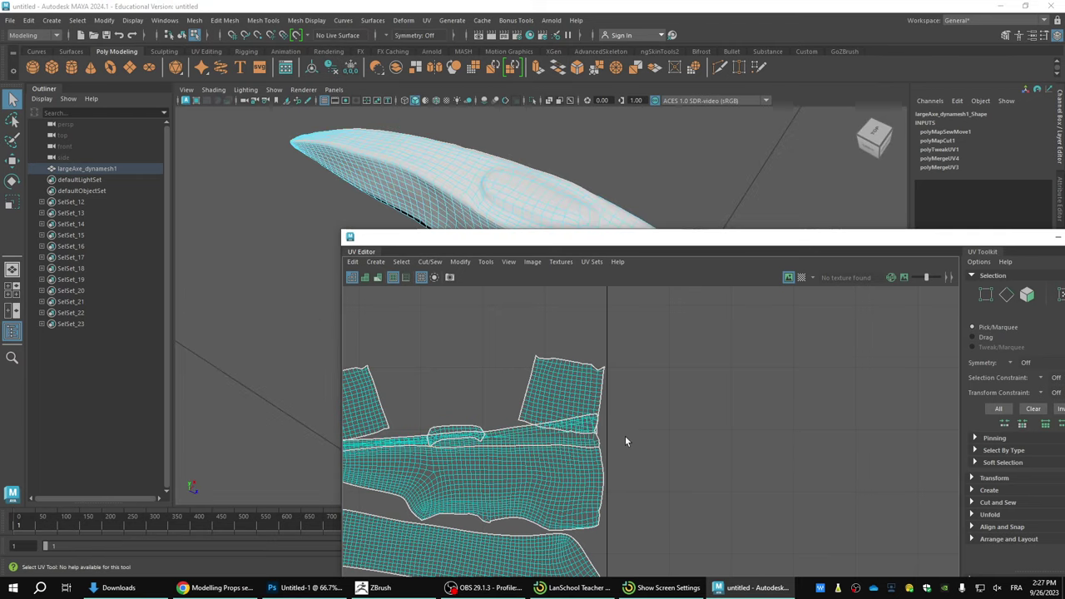
left_click_drag(537, 202, 587, 203, "alt")
scroll(436, 431, "up", 5)
middle_click_drag(476, 421, 549, 388, "alt")
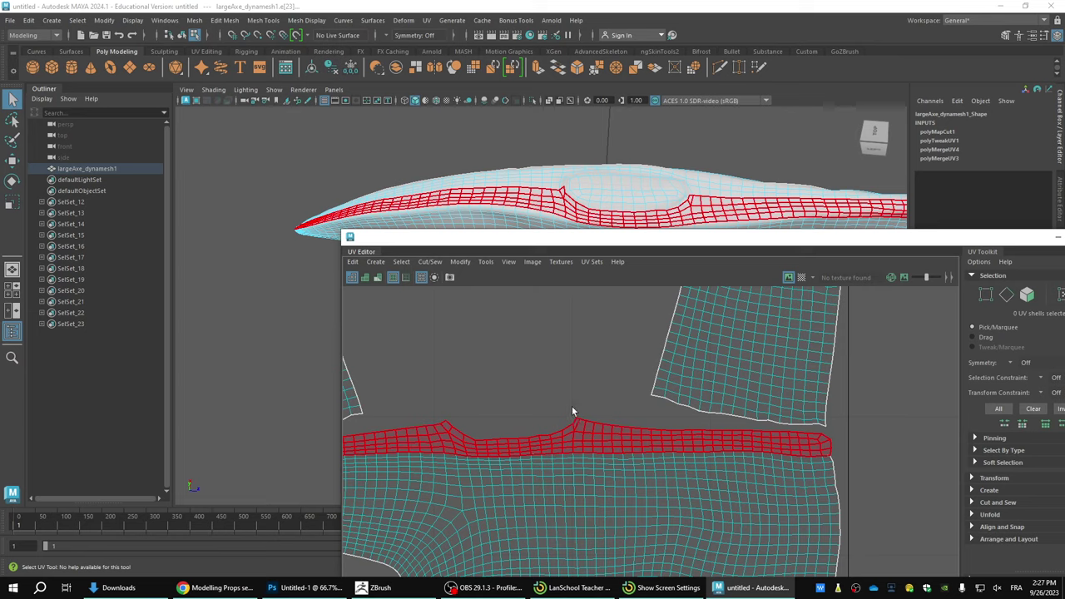
Step: Move and sew the two strip shells along the axe head's top centre line, excluding the border edges around the oval notch
left_click_drag(572, 406, 451, 476)
left_click_drag(446, 474, 446, 475)
left_click(560, 414)
key("ctrl+z")
left_click(535, 402)
right_click(534, 404, "shift")
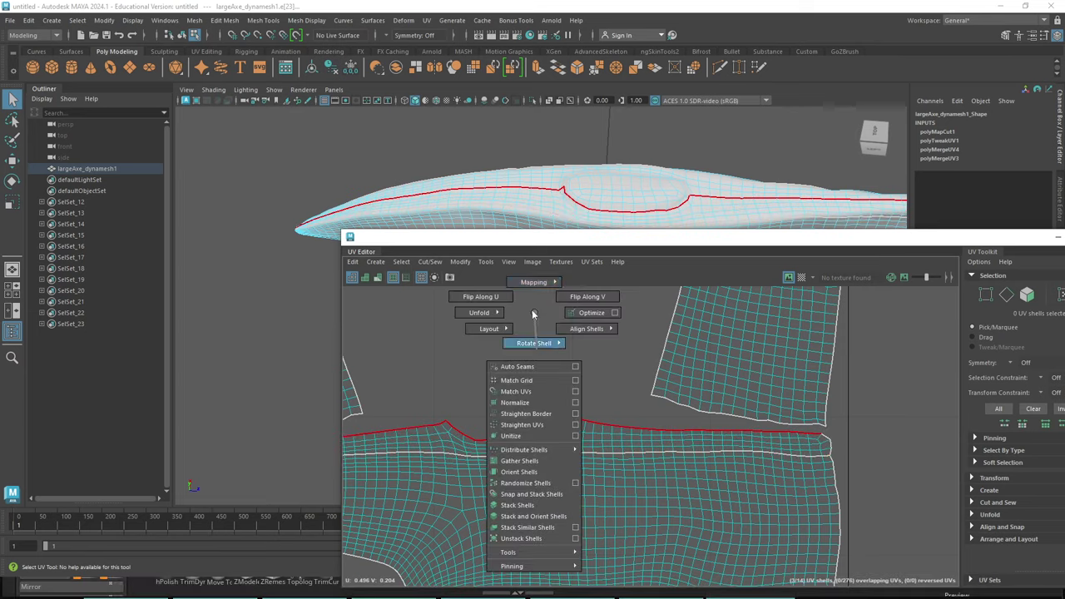
right_click_drag(509, 344, 509, 315)
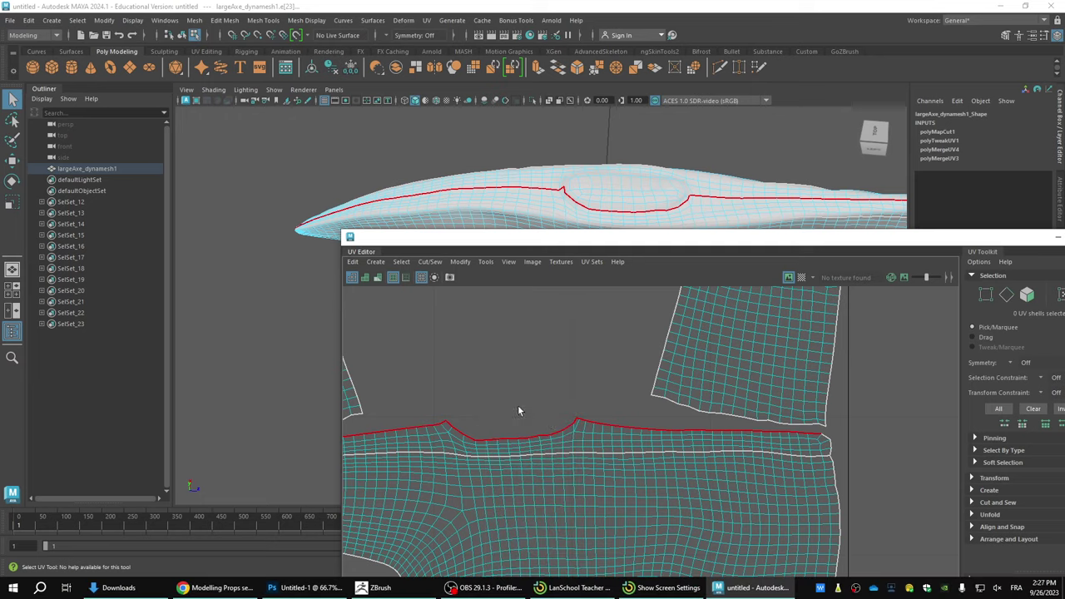
left_click_drag(551, 419, 448, 463)
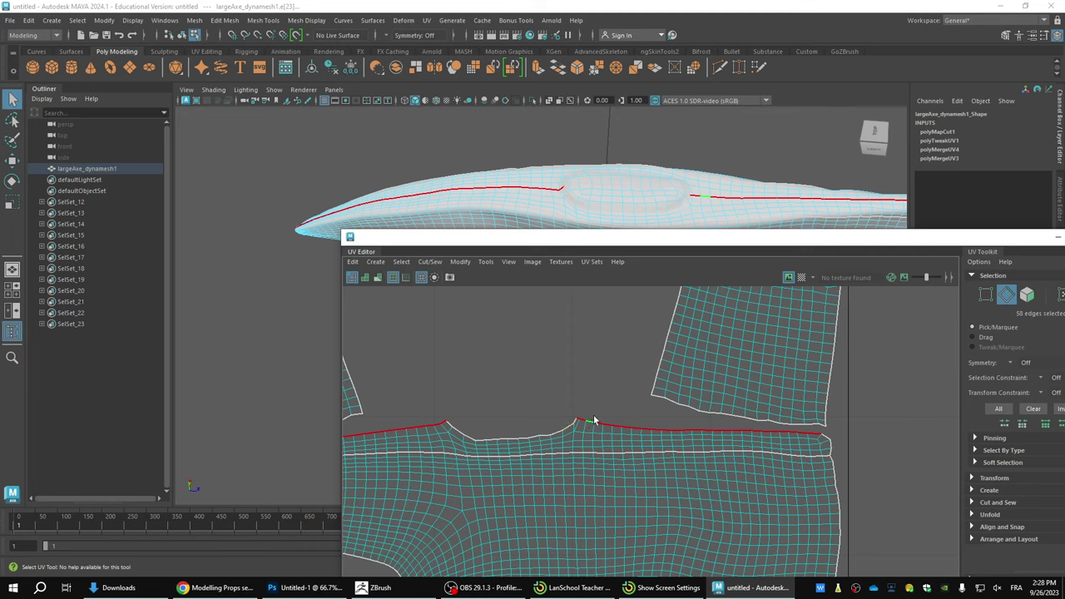
right_click_drag(596, 421, 657, 438, "shift")
scroll(605, 413, "down", 2)
left_click(661, 434)
scroll(662, 435, "down", 2)
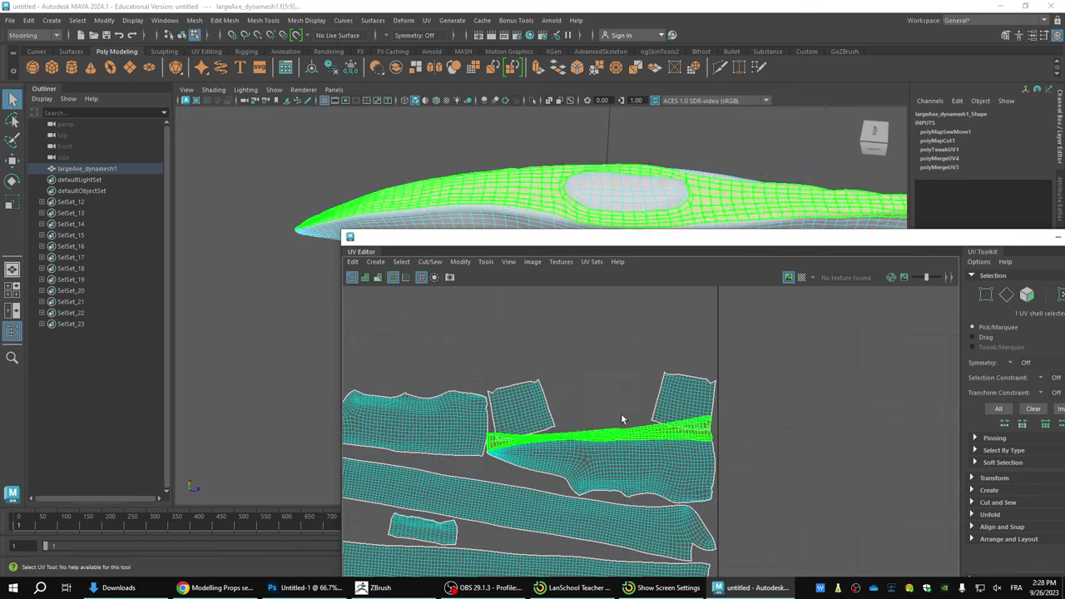
Step: Select the two half shells of the oval inset on top of the axe head and locate them in the UV layout
left_click(614, 192)
right_click_drag(614, 193, 666, 198)
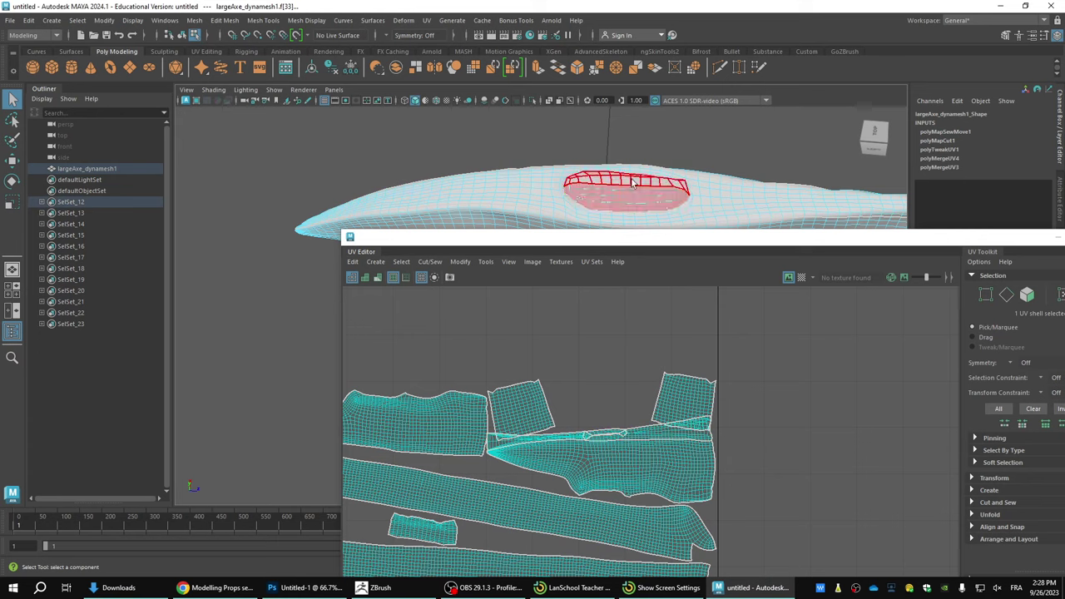
left_click(630, 178)
left_click(633, 196, "shift")
middle_click_drag(609, 335, 778, 334, "alt")
scroll(776, 337, "down", 2)
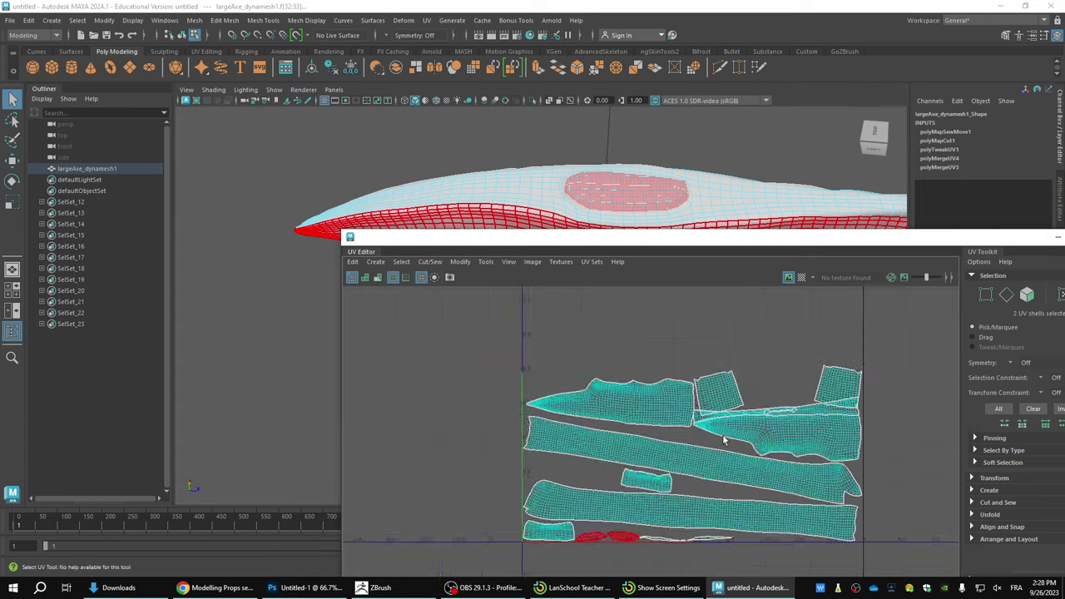
middle_click_drag(661, 553, 679, 444, "alt")
scroll(670, 448, "up", 6)
middle_click_drag(566, 375, 587, 389, "alt")
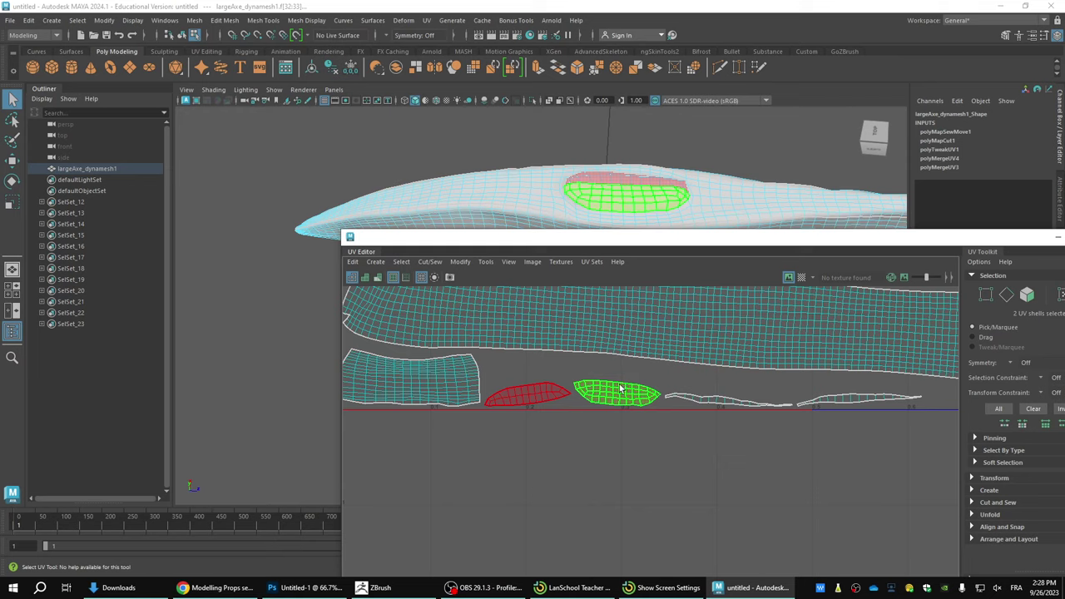
Step: Move and sew the two oval half shells together along their shared straight border edges
right_click_drag(616, 388, 617, 349)
left_click(577, 384)
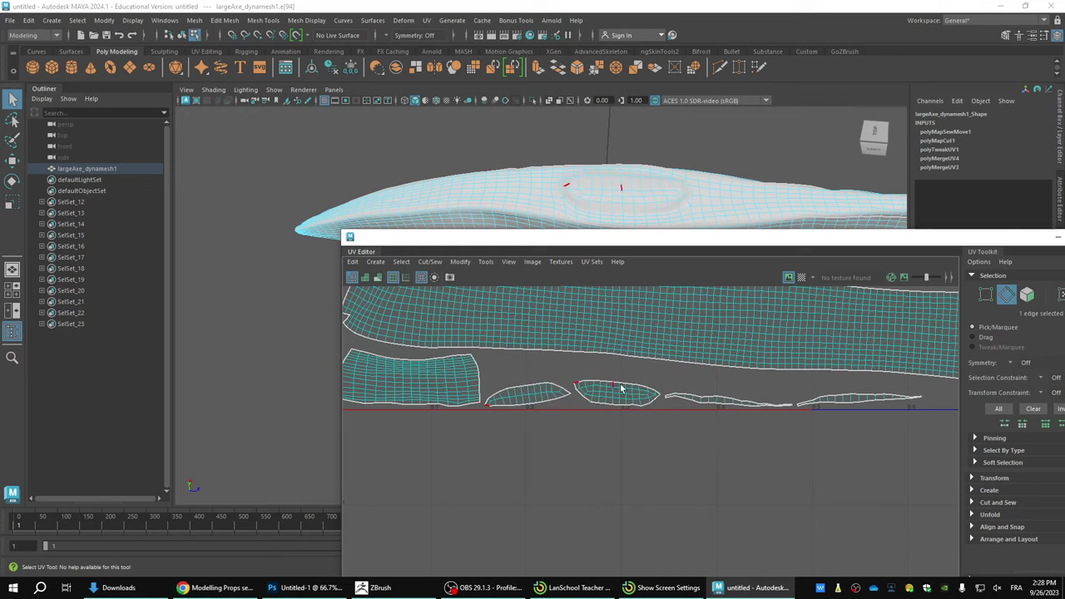
double_click(659, 395, "shift")
right_click_drag(658, 396, 699, 311, "shift")
scroll(715, 370, "down", 2)
scroll(725, 371, "down", 3)
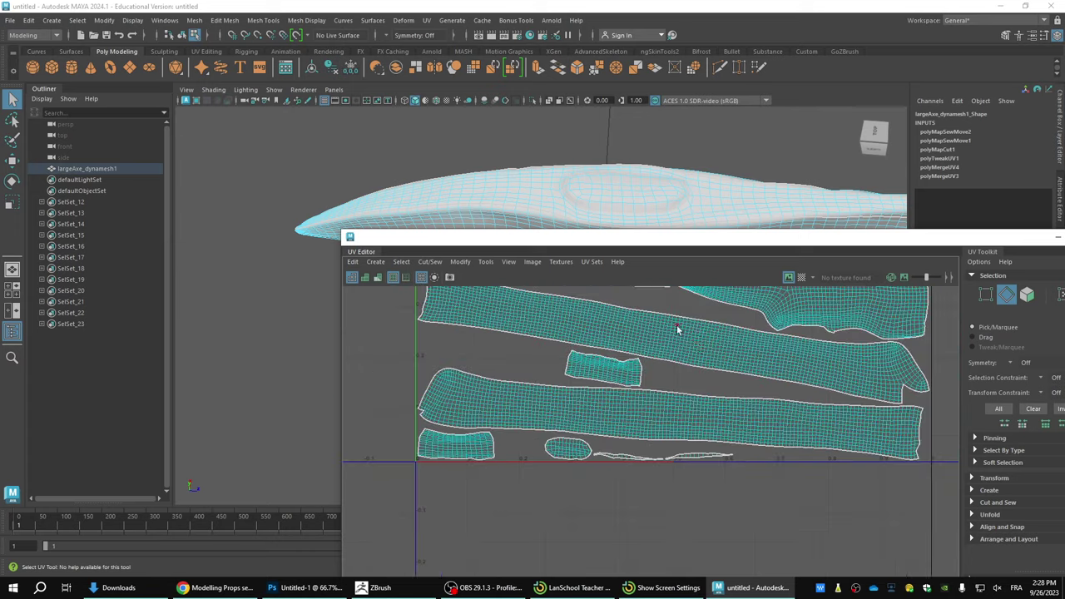
Step: Inspect the axe head and the overall UV layout to review the remaining shells
scroll(663, 338, "down", 4)
scroll(695, 346, "up", 1)
middle_click_drag(708, 356, 698, 518, "alt")
middle_click_drag(625, 178, 608, 183, "alt")
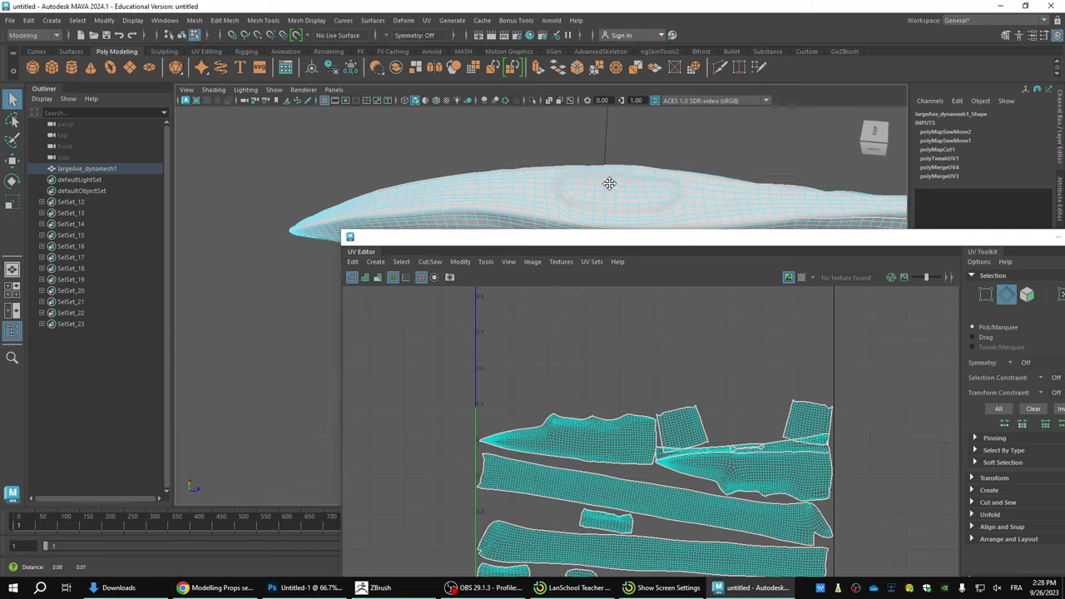
scroll(619, 199, "down", 5)
middle_click_drag(666, 222, 574, 176, "alt")
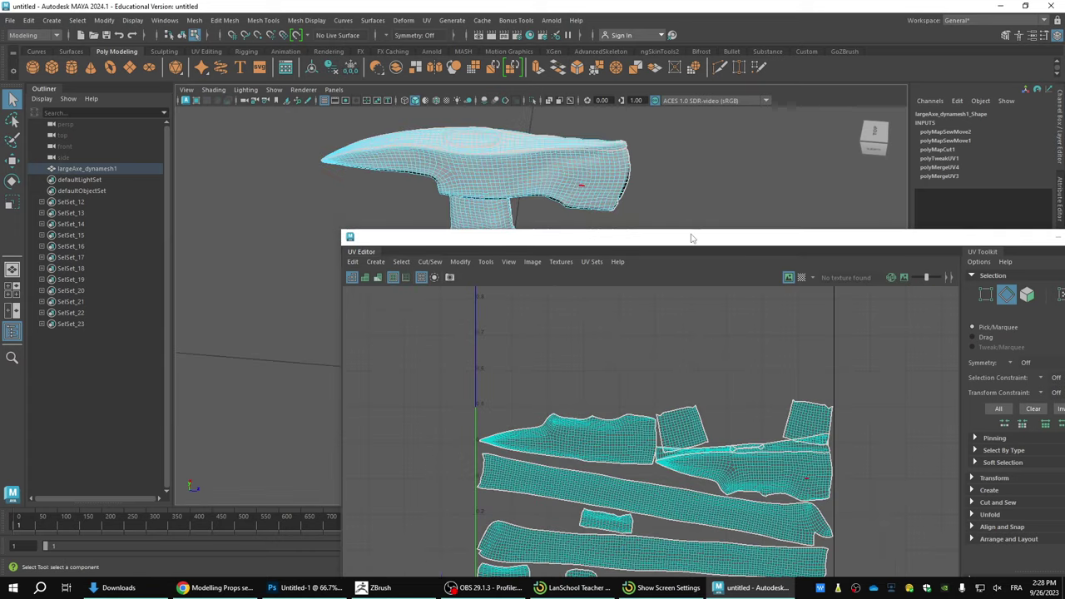
left_click_drag(691, 235, 708, 192)
scroll(668, 449, "down", 2)
scroll(668, 449, "up", 3)
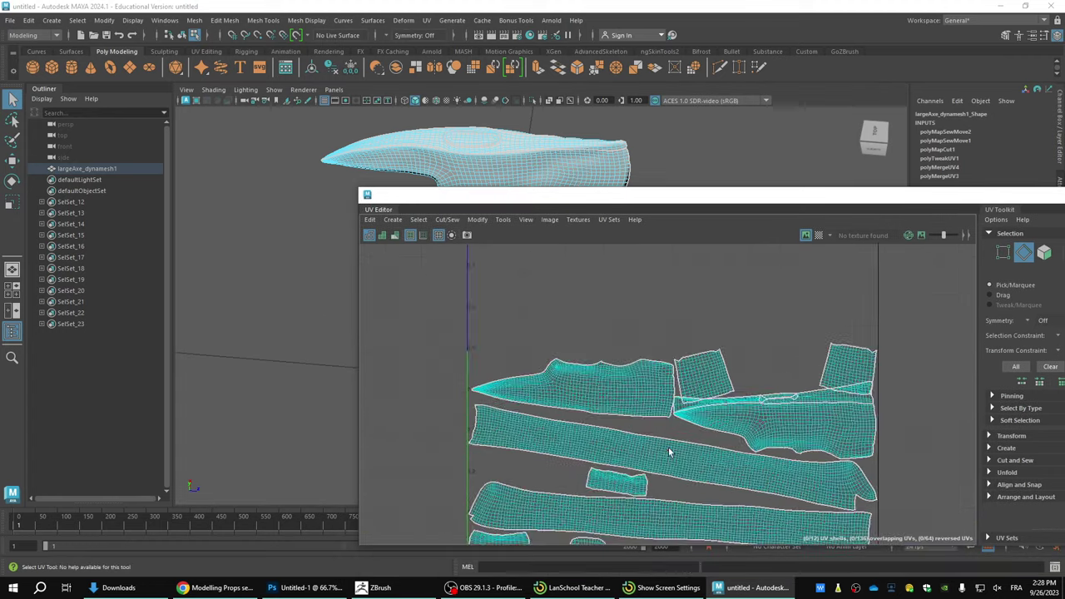
scroll(669, 452, "up", 2)
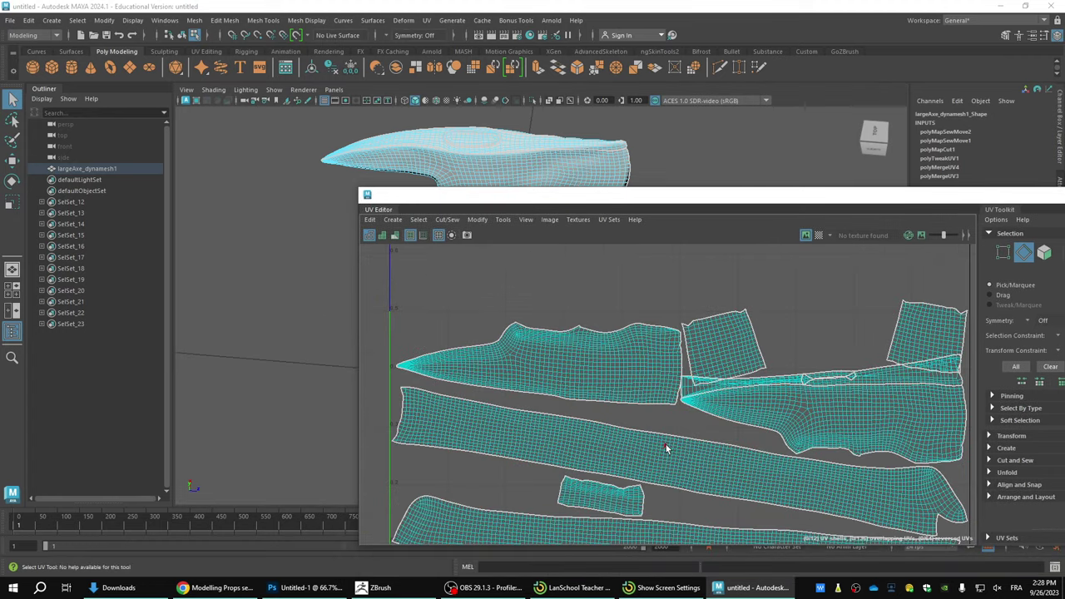
Step: Cut the UVs along a full edge loop around the middle of the axe handle
double_click(666, 447)
scroll(722, 488, "down", 2)
middle_click_drag(727, 534, 681, 405, "alt")
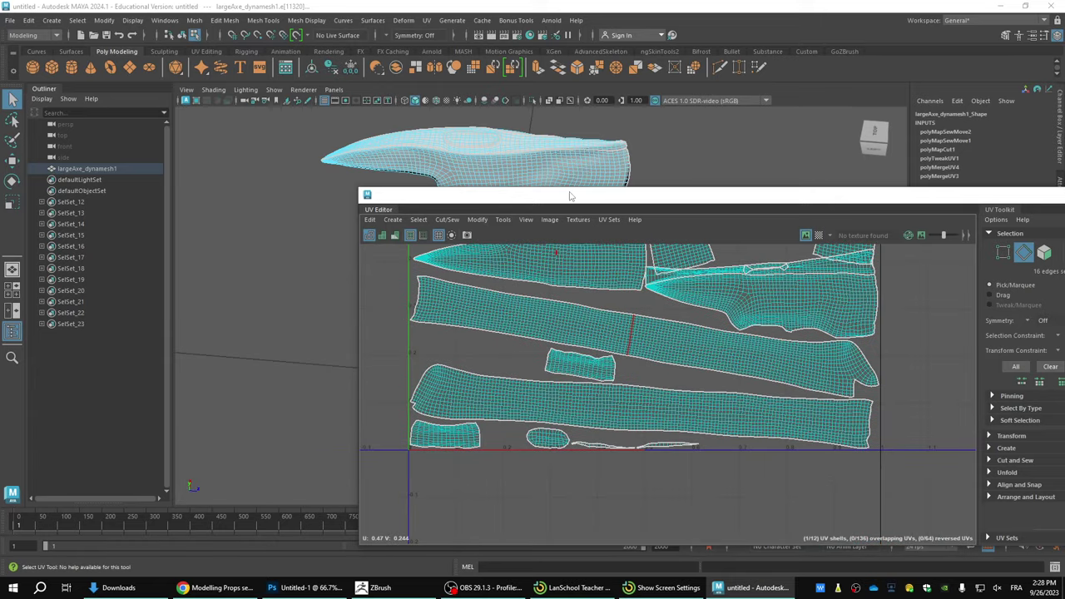
left_click_drag(570, 195, 824, 305)
scroll(549, 250, "up", 4)
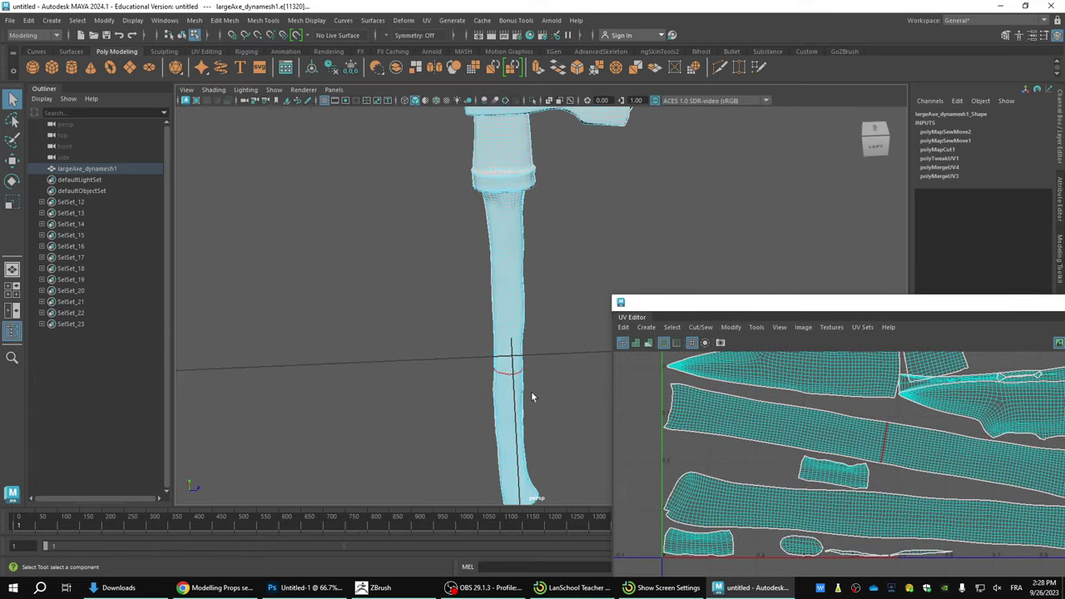
left_click(506, 364)
scroll(506, 364, "up", 3)
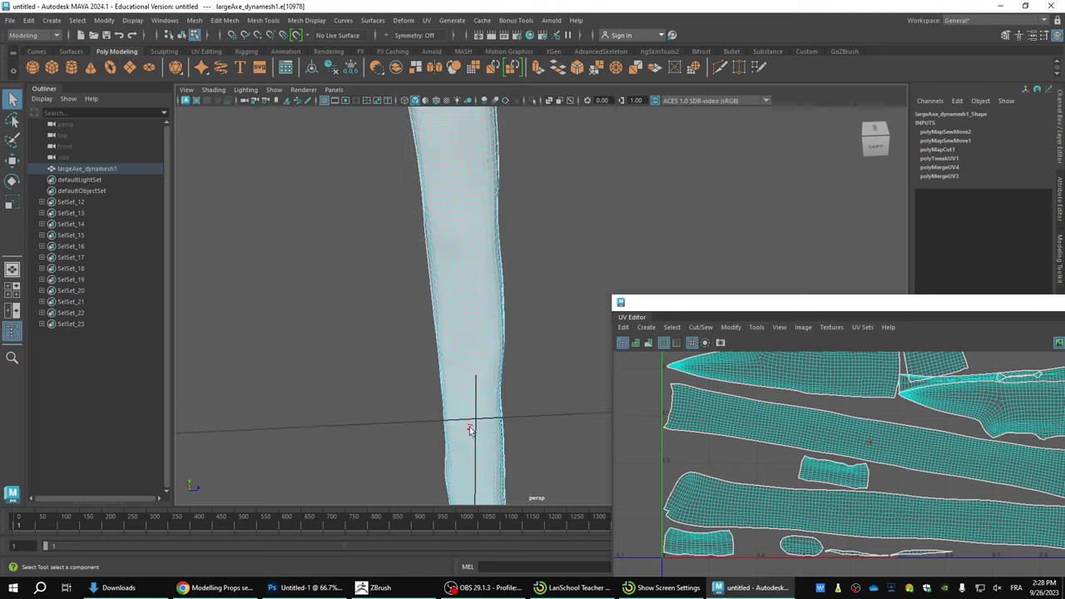
left_click_drag(807, 302, 515, 174)
right_click_drag(635, 378, 594, 398, "shift")
scroll(639, 327, "up", 3)
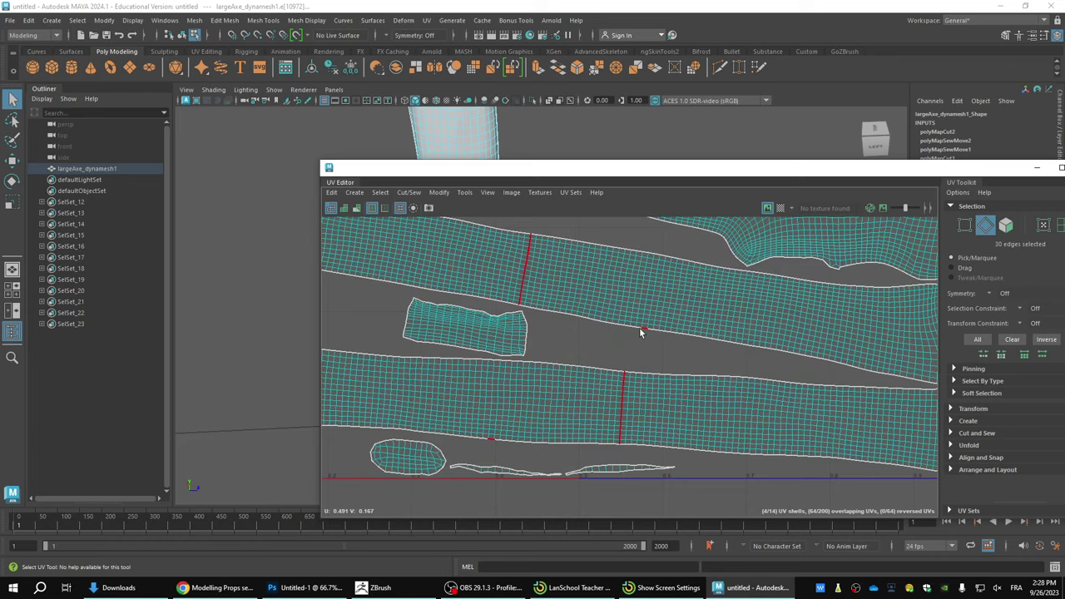
left_click(515, 307)
scroll(515, 307, "down", 3)
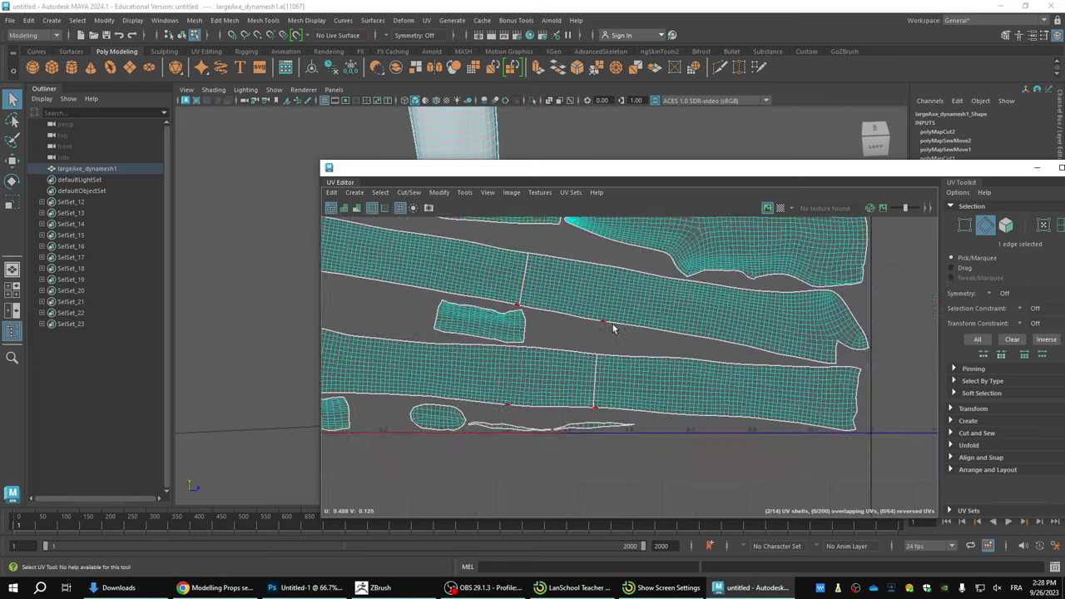
middle_click_drag(543, 315, 800, 398, "alt")
scroll(628, 396, "up", 4)
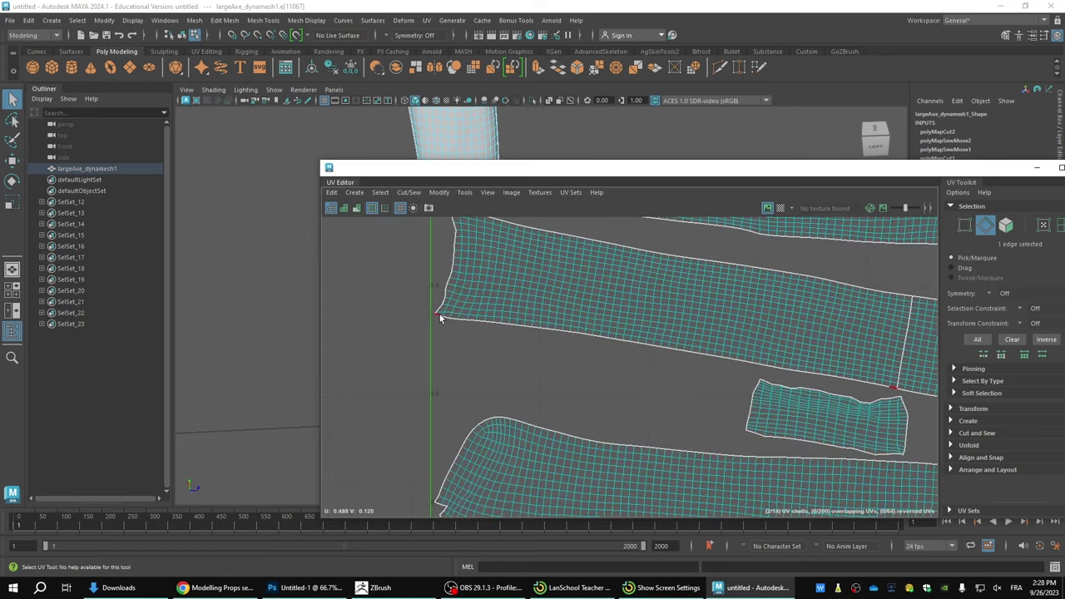
double_click(439, 314)
left_click(440, 316)
left_click(446, 318, "shift")
scroll(812, 408, "down", 4)
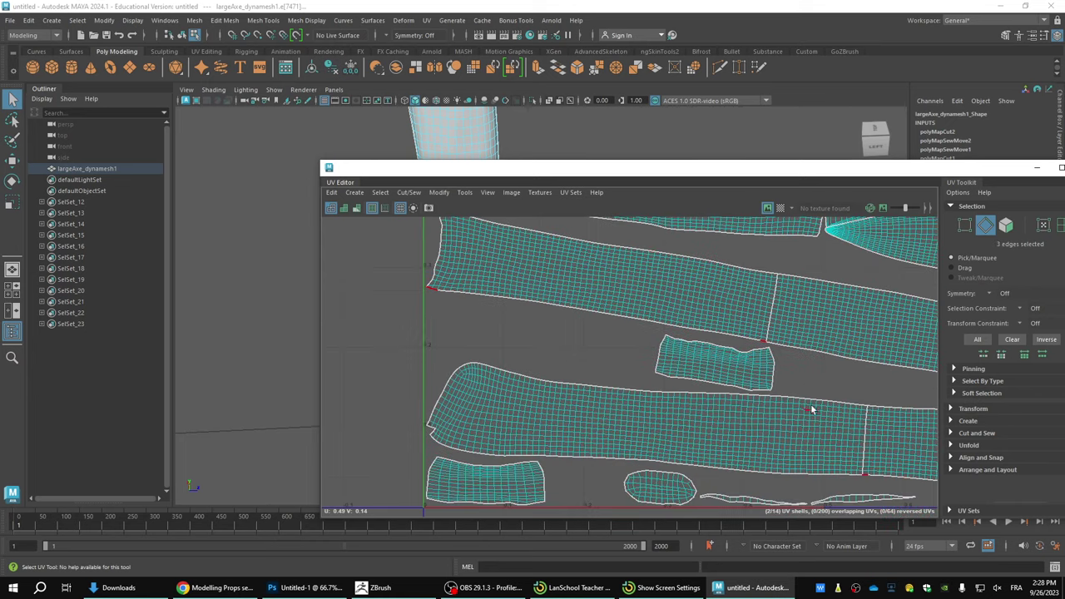
Step: Move and sew the lower border of the lower handle shell's right half, from the mid-handle cut to its end, onto its matching piece
left_click_drag(639, 167, 519, 168)
scroll(695, 341, "down", 3)
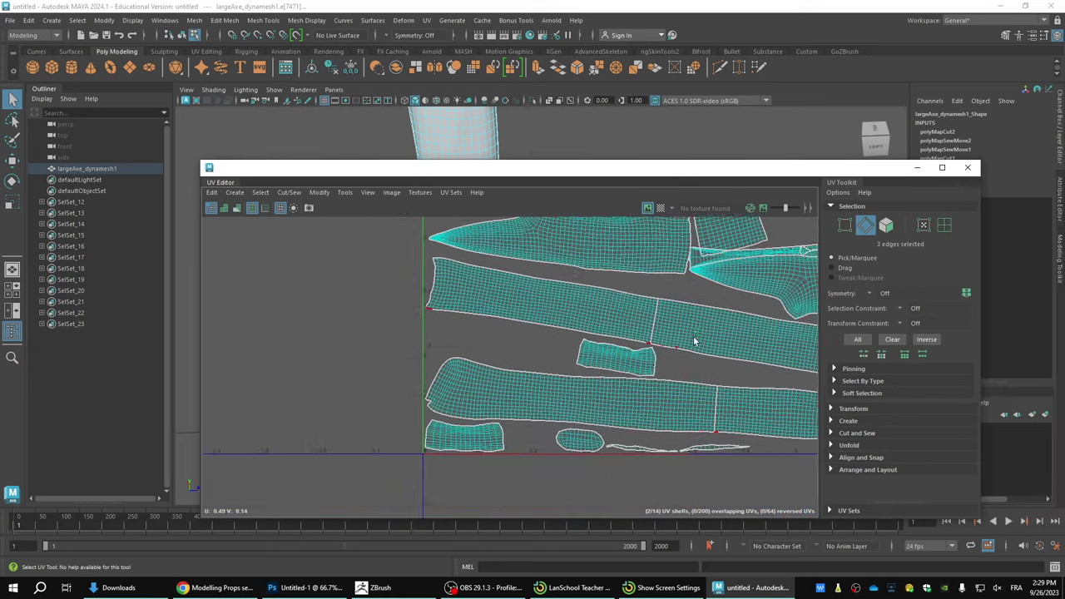
scroll(511, 371, "down", 4)
scroll(549, 331, "up", 2)
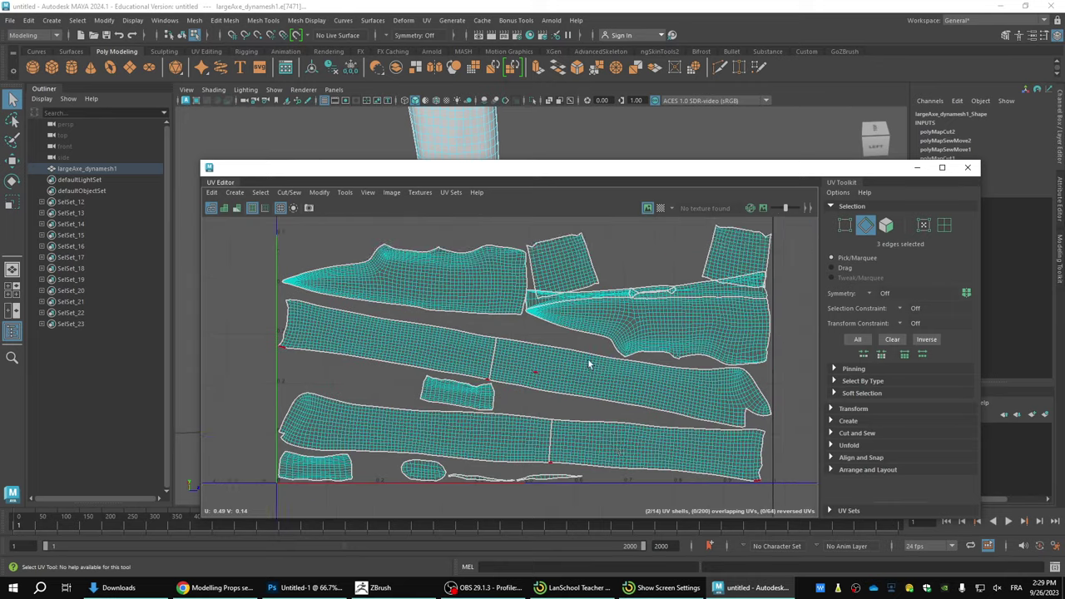
scroll(588, 363, "up", 3)
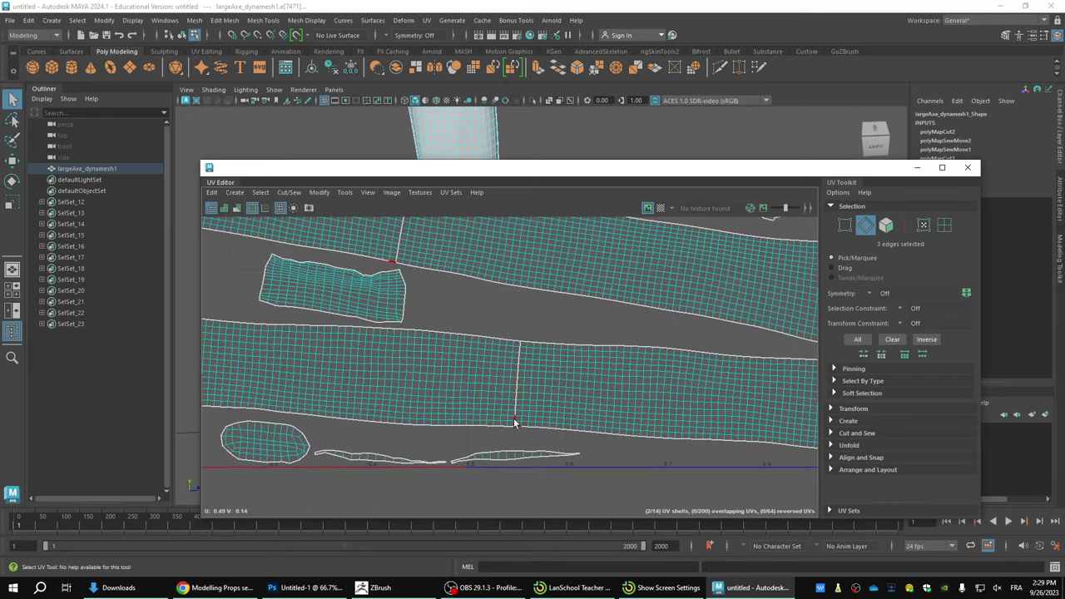
left_click(518, 426)
scroll(528, 428, "up", 3)
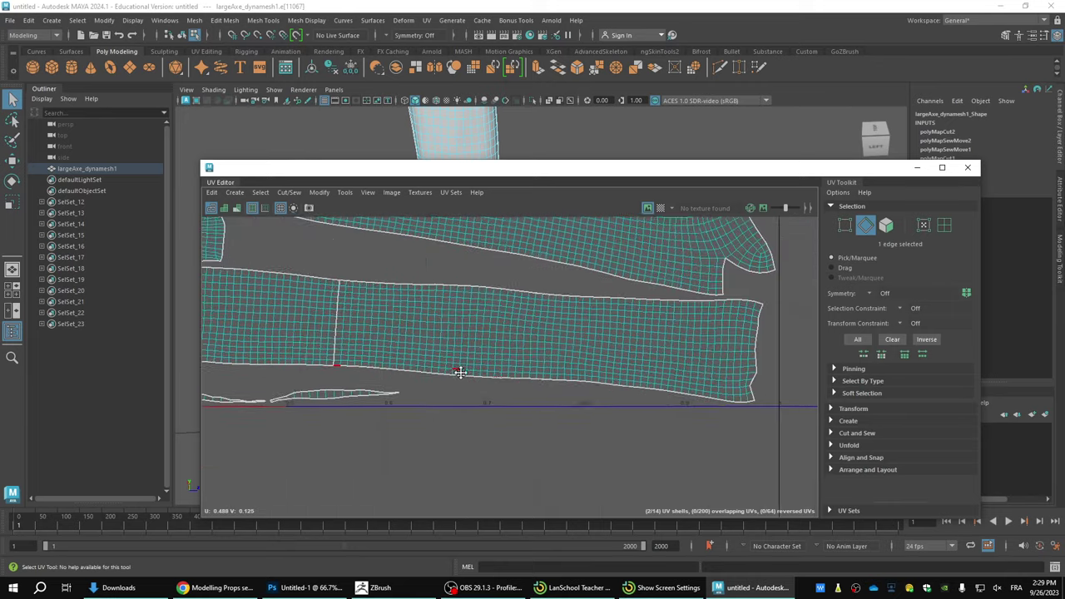
double_click(516, 383, "shift")
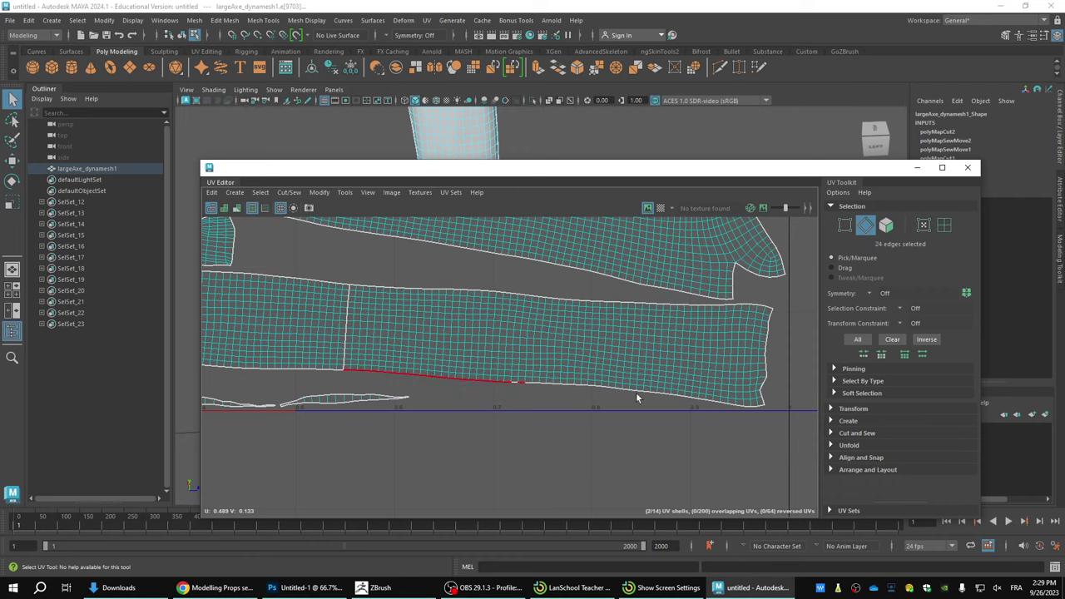
double_click(760, 406, "shift")
right_click_drag(761, 406, 757, 363, "shift")
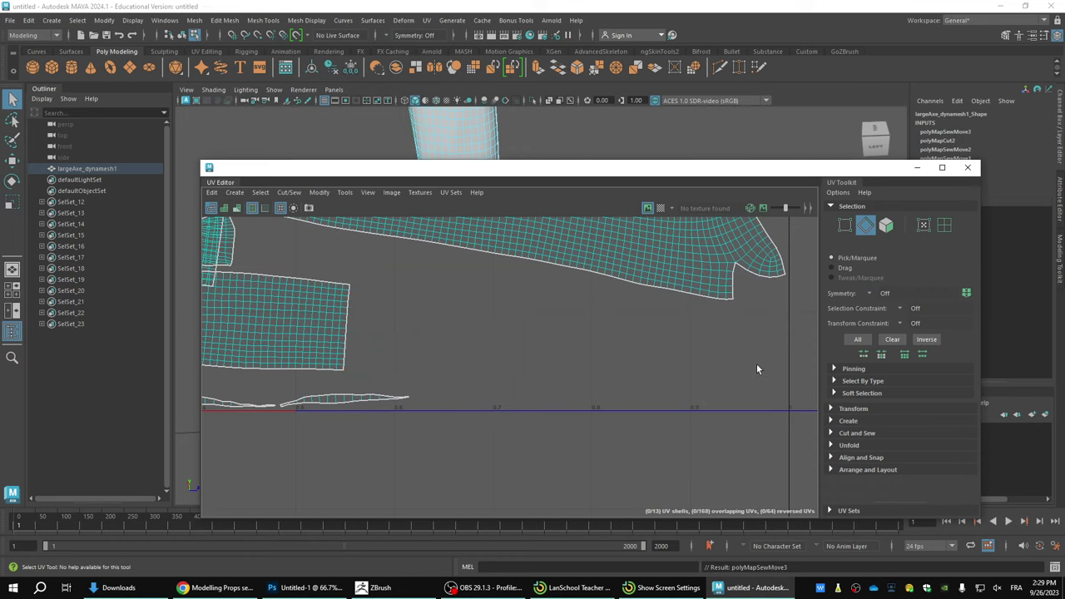
Step: Move and sew the remaining two handle pieces along the right piece's lower border, from the mid-handle cut to the notched end
scroll(491, 340, "down", 3)
middle_click_drag(278, 238, 765, 311, "alt")
middle_click_drag(675, 318, 555, 336, "alt")
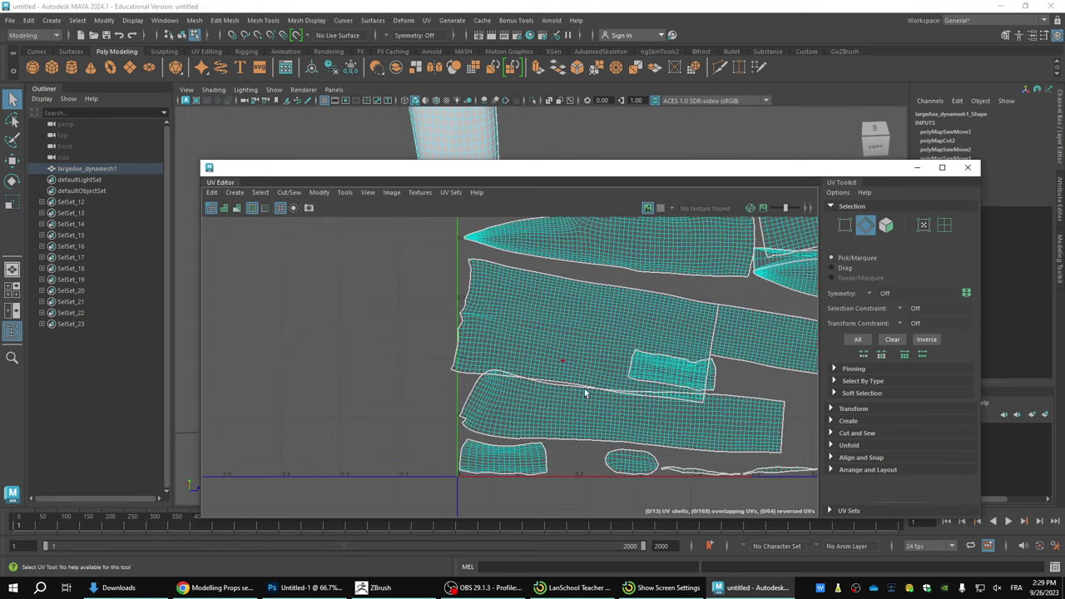
middle_click_drag(697, 403, 508, 389, "alt")
right_click_drag(520, 374, 717, 338, "alt")
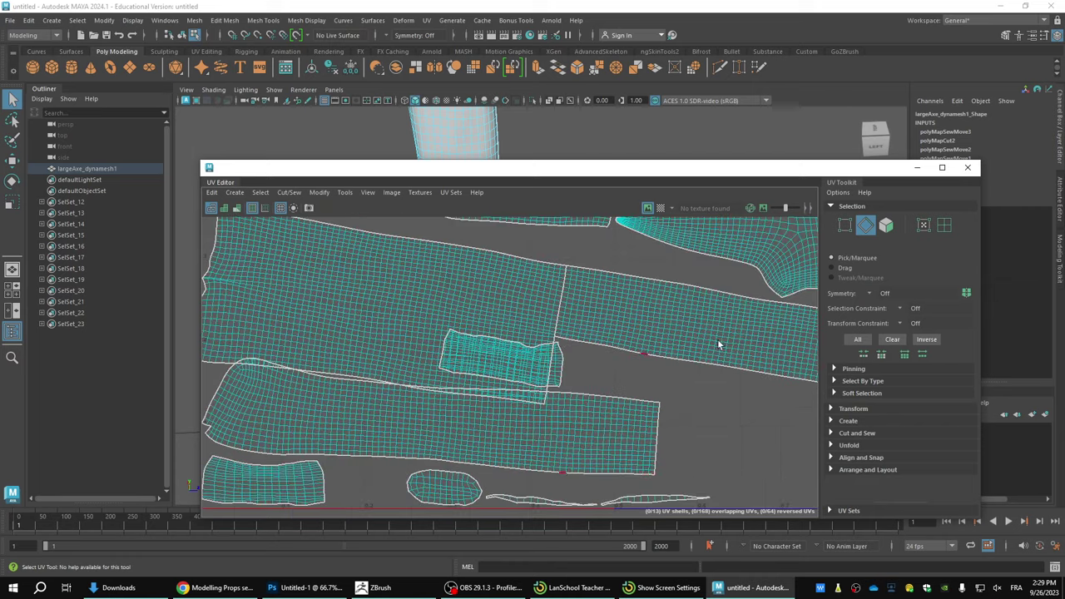
left_click(557, 337)
middle_click_drag(715, 385, 516, 395, "alt")
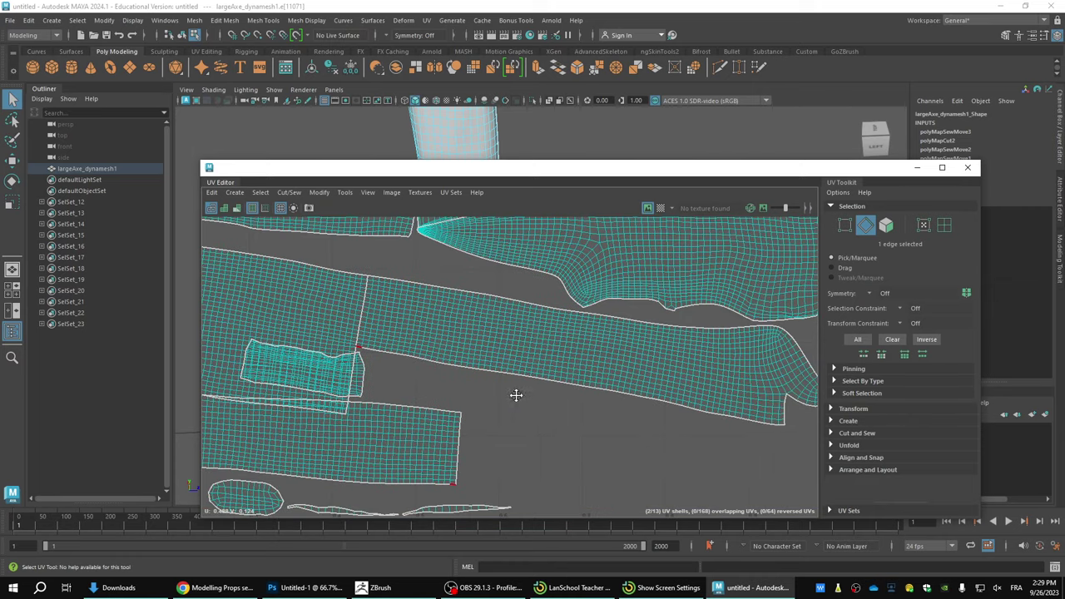
double_click(782, 429)
right_click_drag(782, 429, 778, 387, "shift")
scroll(779, 386, "down", 1)
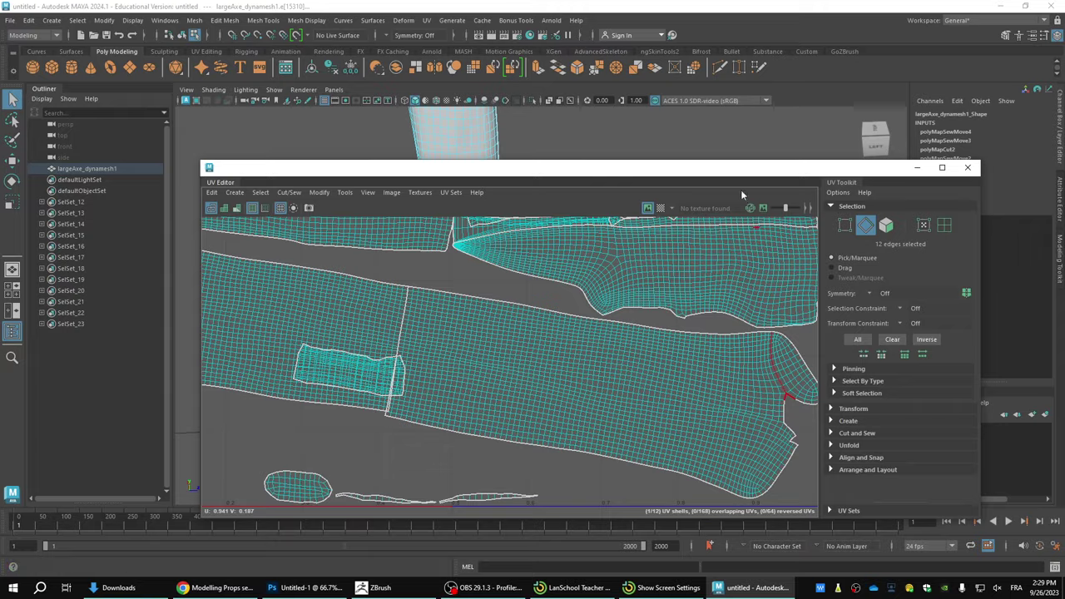
Step: Cut the UVs along the edge loop that separates the handle's end cap from the lower handle shell
left_click_drag(741, 190, 755, 504)
left_click_drag(568, 373, 546, 199, "alt")
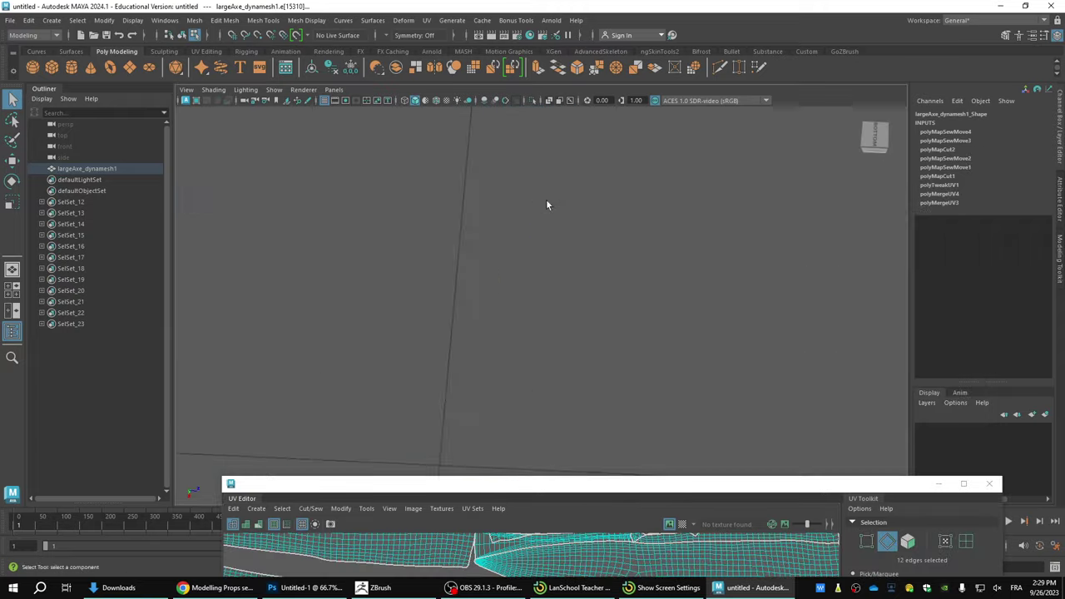
middle_click_drag(546, 198, 598, 302, "alt")
scroll(601, 298, "down", 6)
left_click_drag(648, 221, 610, 138, "alt")
middle_click_drag(639, 283, 552, 295, "alt")
scroll(648, 290, "up", 6)
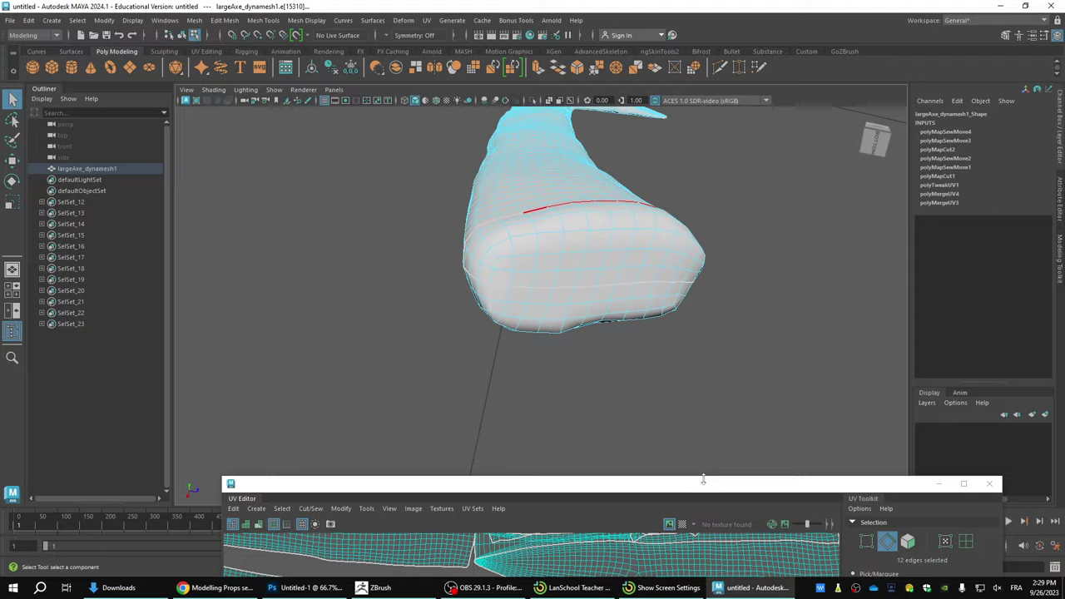
left_click_drag(703, 477, 681, 233)
scroll(594, 416, "down", 3)
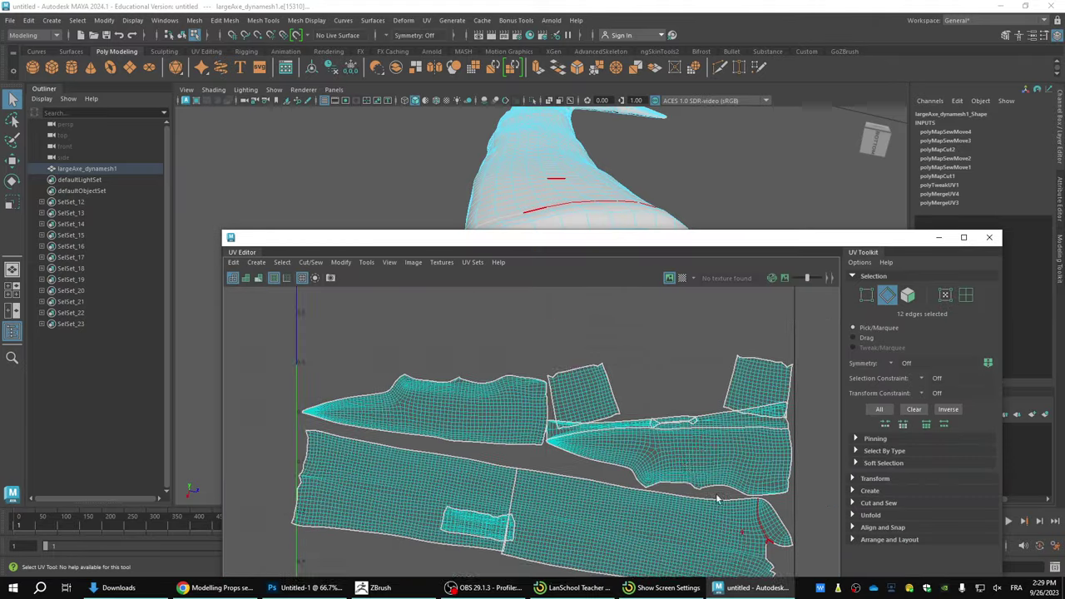
scroll(594, 416, "up", 4)
scroll(594, 416, "up", 4)
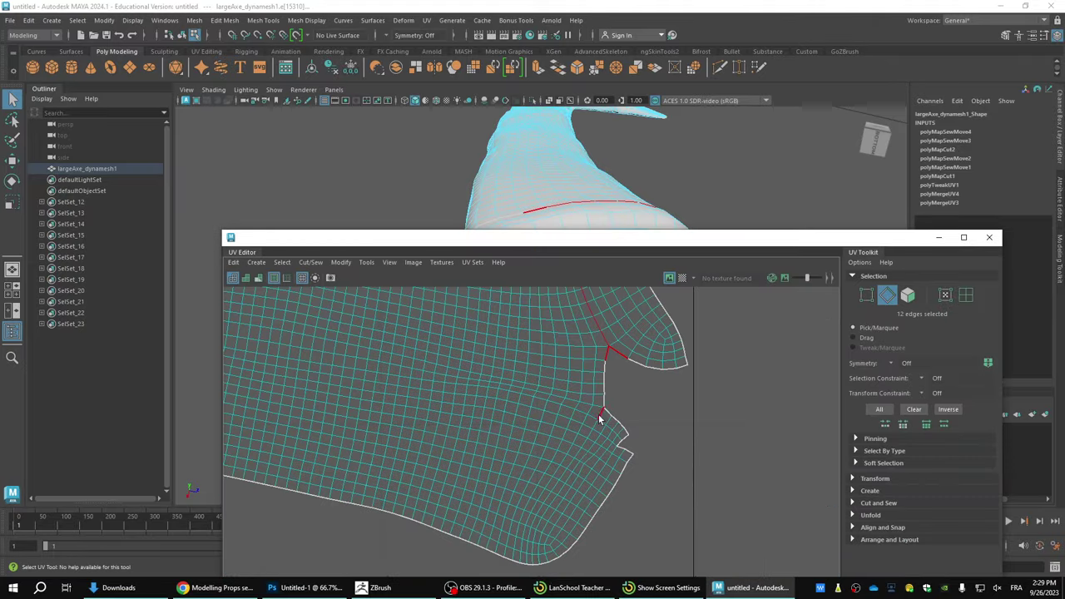
double_click(601, 416, "shift")
right_click_drag(600, 417, 537, 421, "shift")
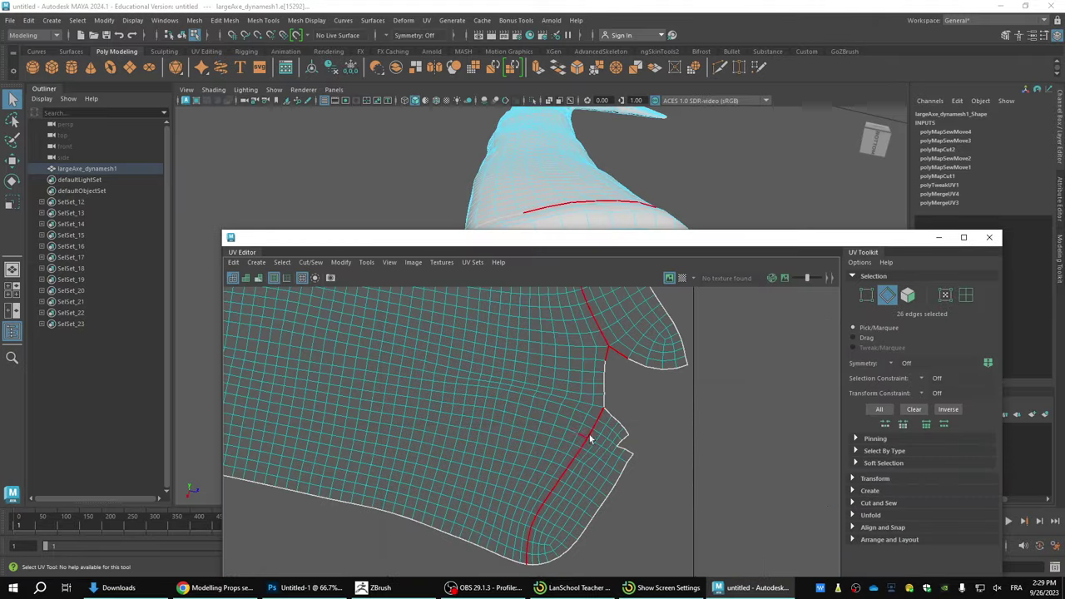
Step: Move and sew the notched edges of the lower end-cap piece and the border joining it to the upper end-cap piece
left_click(622, 436)
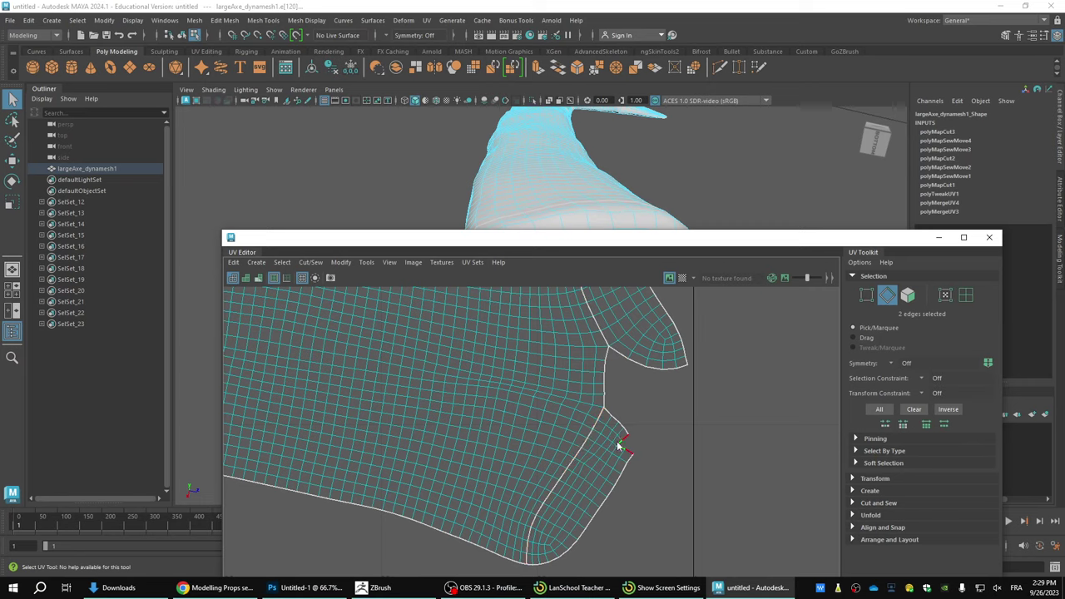
right_click_drag(620, 441, 616, 404, "shift")
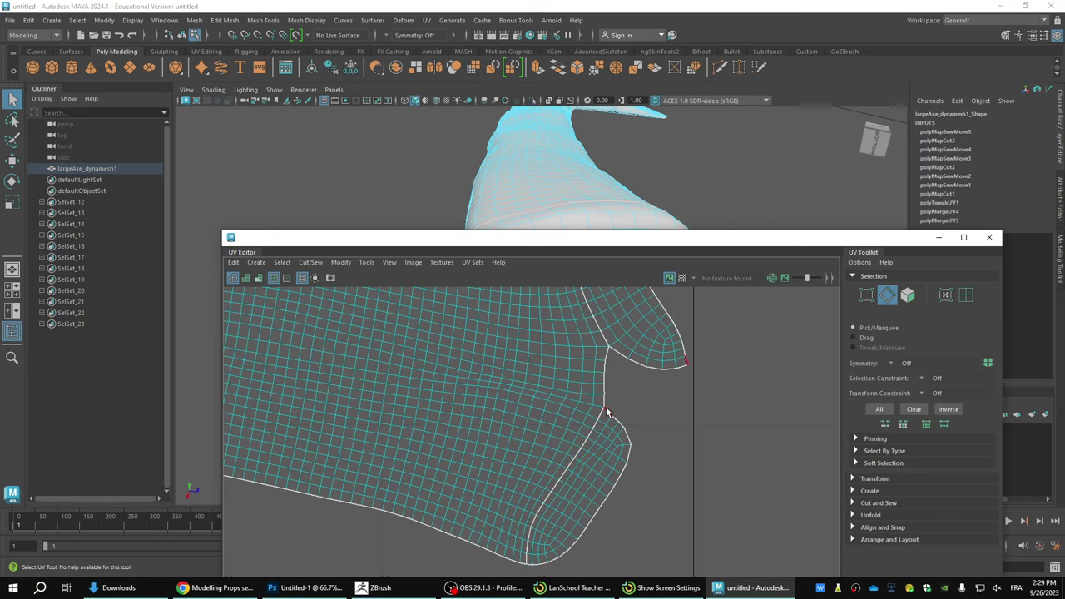
left_click(614, 350)
middle_click_drag(615, 350, 611, 451, "alt")
left_click(576, 317)
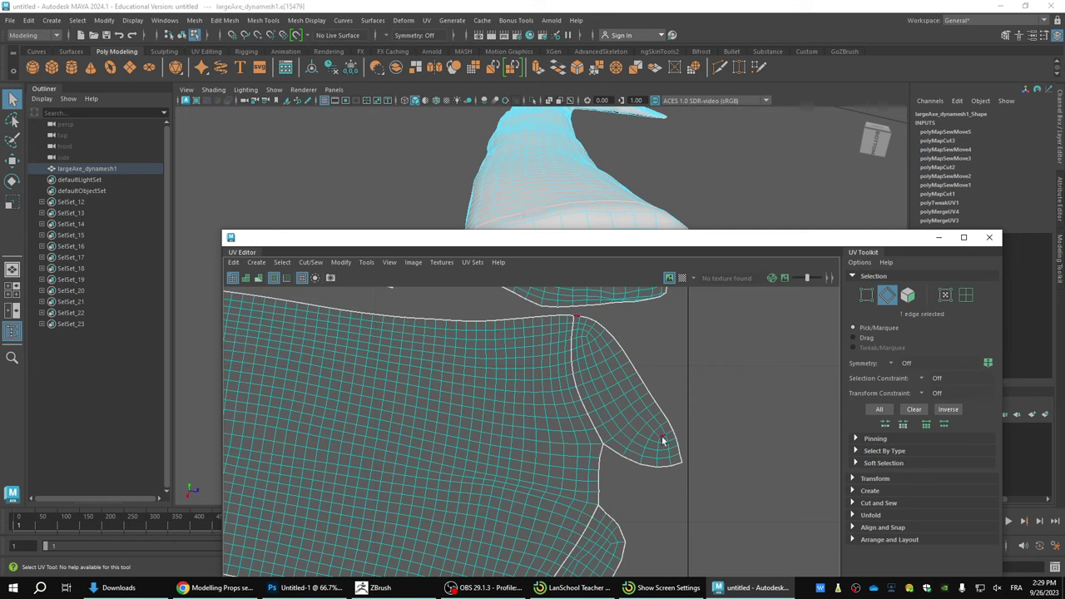
double_click(682, 463, "shift")
right_click_drag(680, 438, 679, 391, "shift")
Step: Unfold all UV shells with Unfold3D at 1 iteration, with Layout UVs enabled, map size 4096 and 16-pixel room space
scroll(664, 375, "down", 12)
middle_click_drag(563, 364, 609, 454, "alt")
right_click_drag(579, 412, 550, 403)
left_click_drag(503, 364, 704, 526)
right_click_drag(549, 312, 484, 307, "shift")
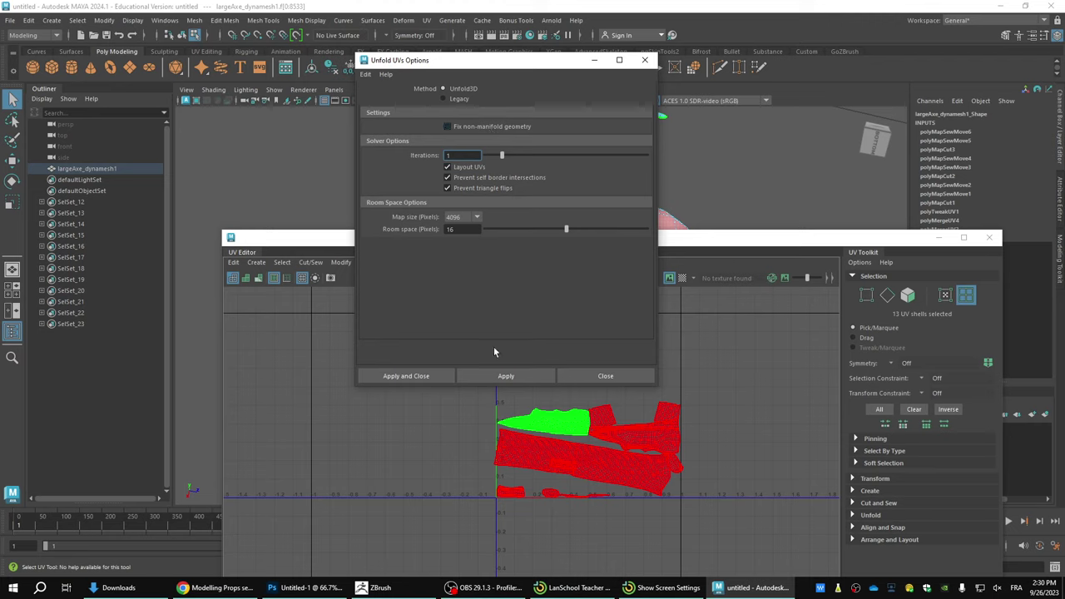
left_click(189, 21)
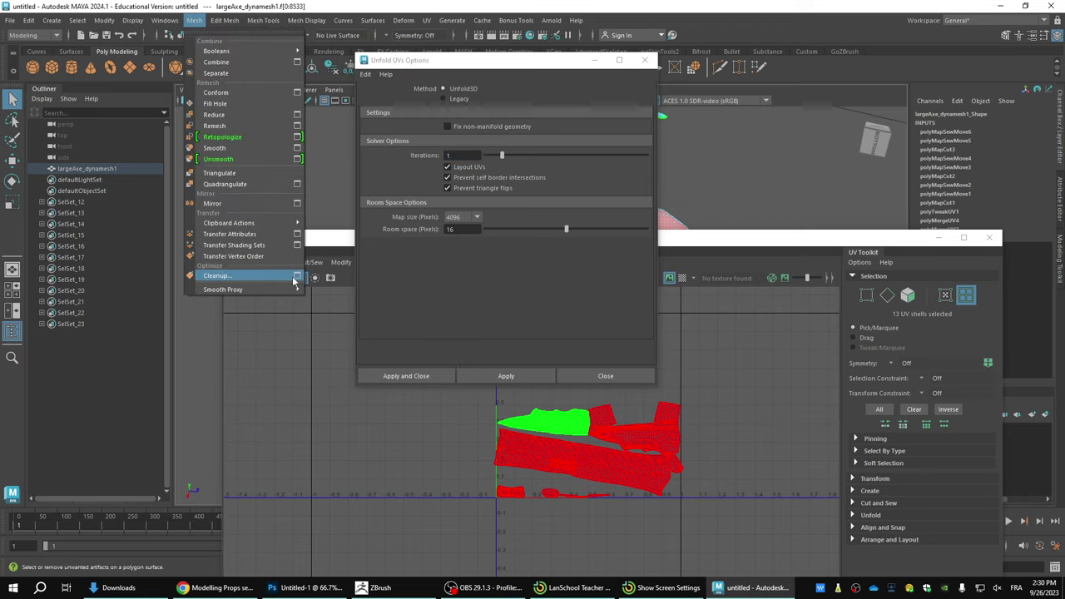
left_click(406, 376)
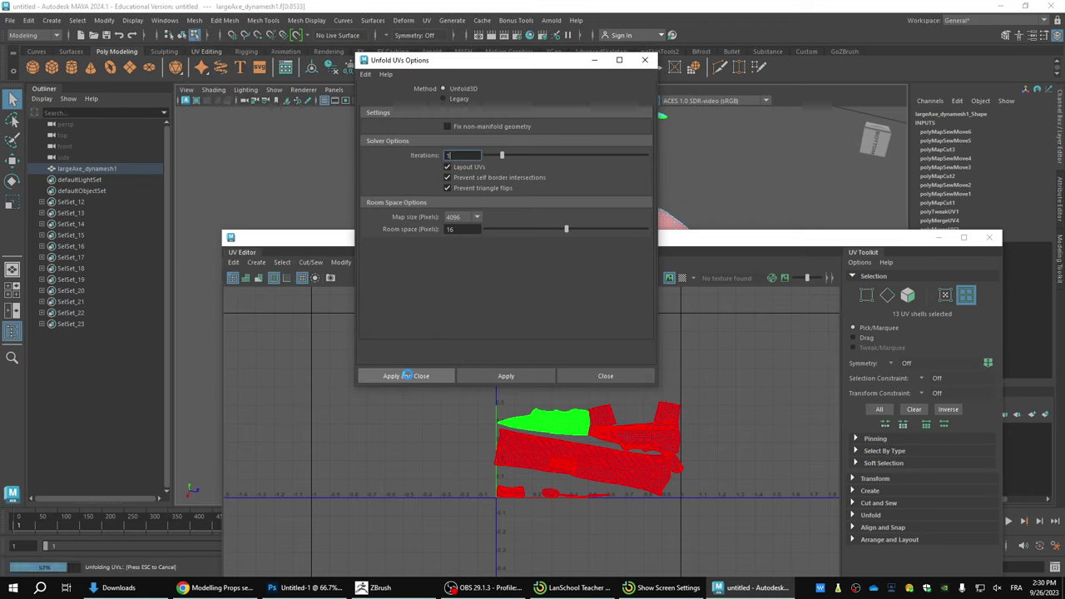
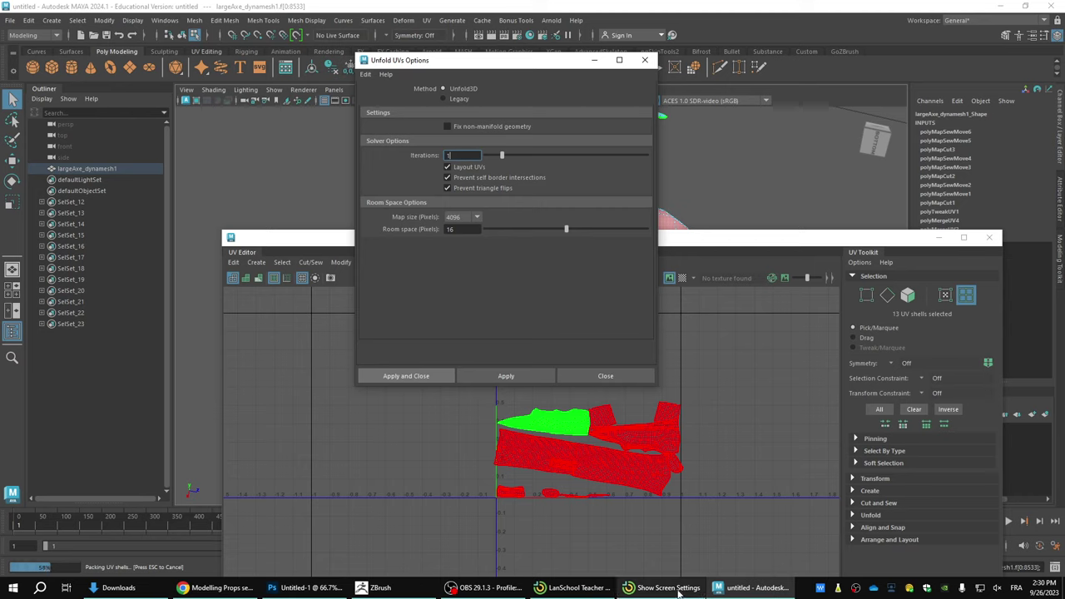
mouse_move(678, 592)
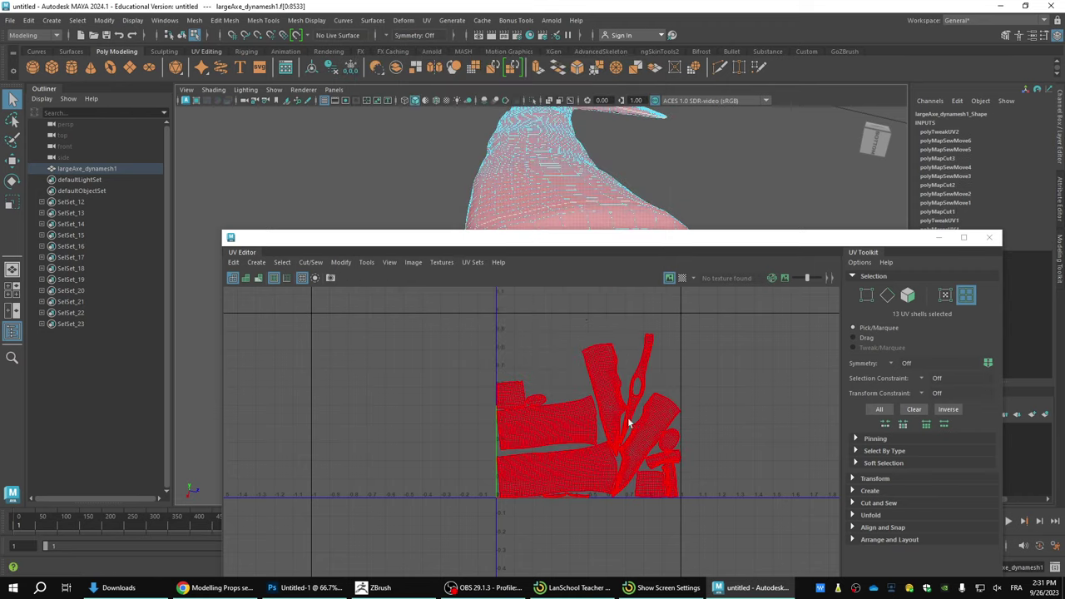
Step: Temporarily display the checker map and inspect it on the axe handle, with the two wide handle shells selected
scroll(620, 389, "up", 2)
left_click(571, 441)
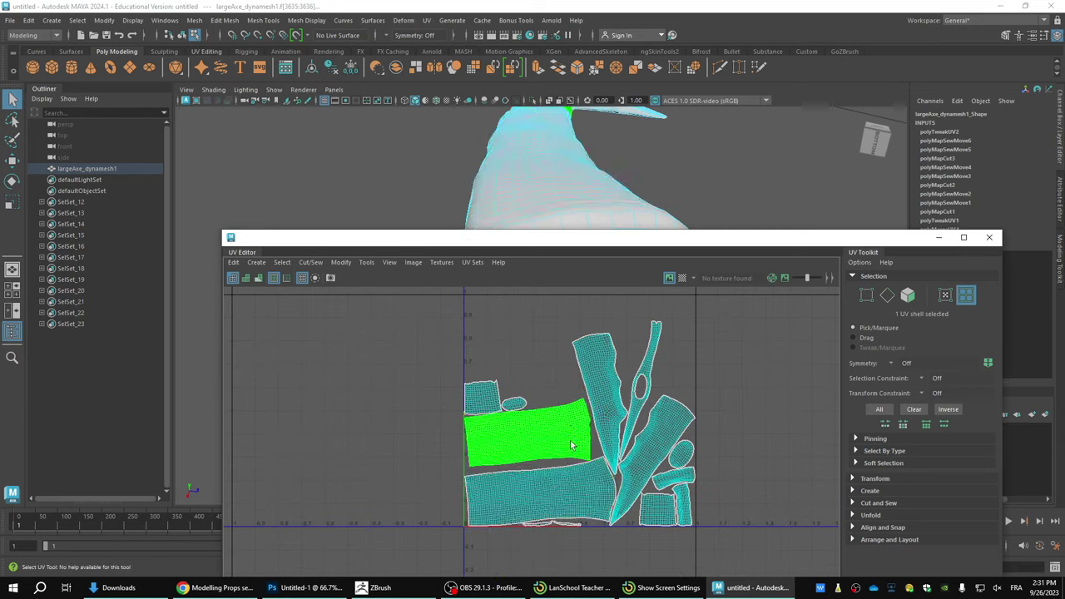
left_click(573, 511, "shift")
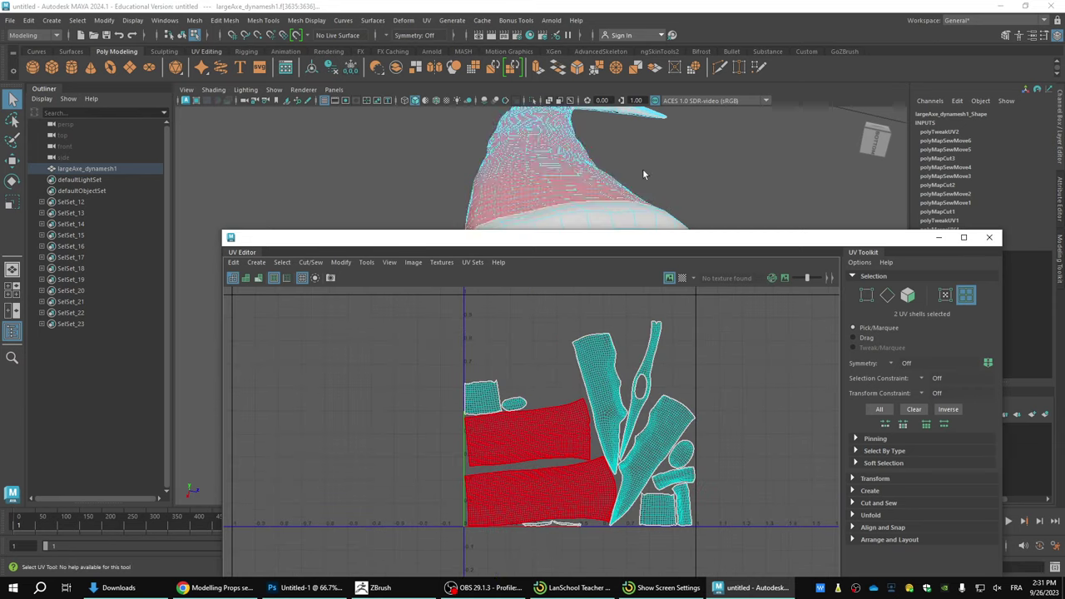
left_click(682, 278)
left_click_drag(558, 239, 562, 444)
scroll(573, 216, "up", 6)
middle_click_drag(589, 256, 574, 401, "alt")
left_click_drag(564, 274, 645, 279, "alt")
left_click_drag(596, 449, 605, 92)
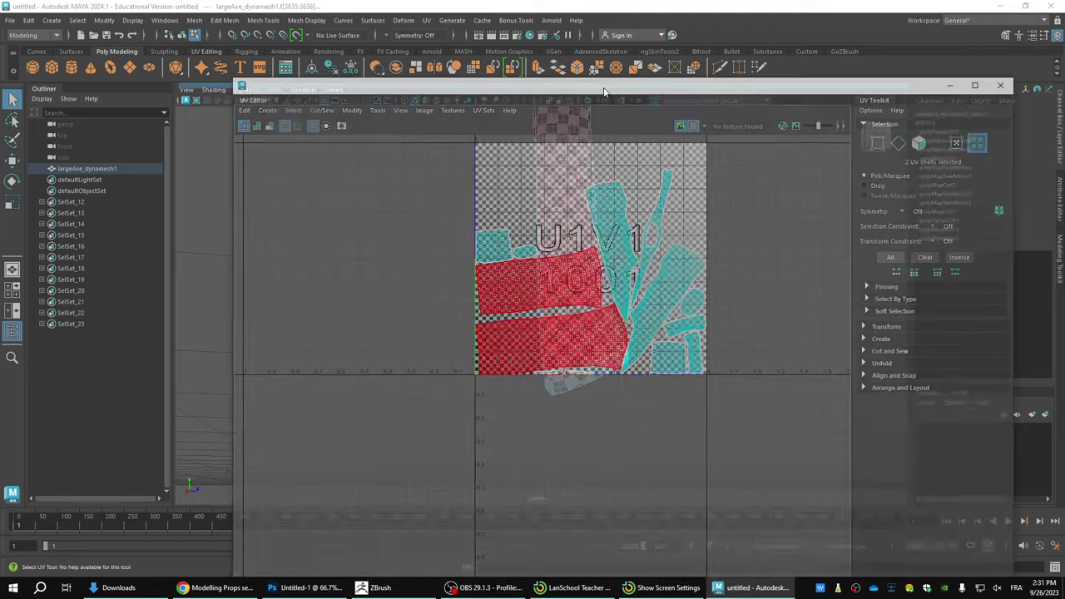
left_click(692, 126)
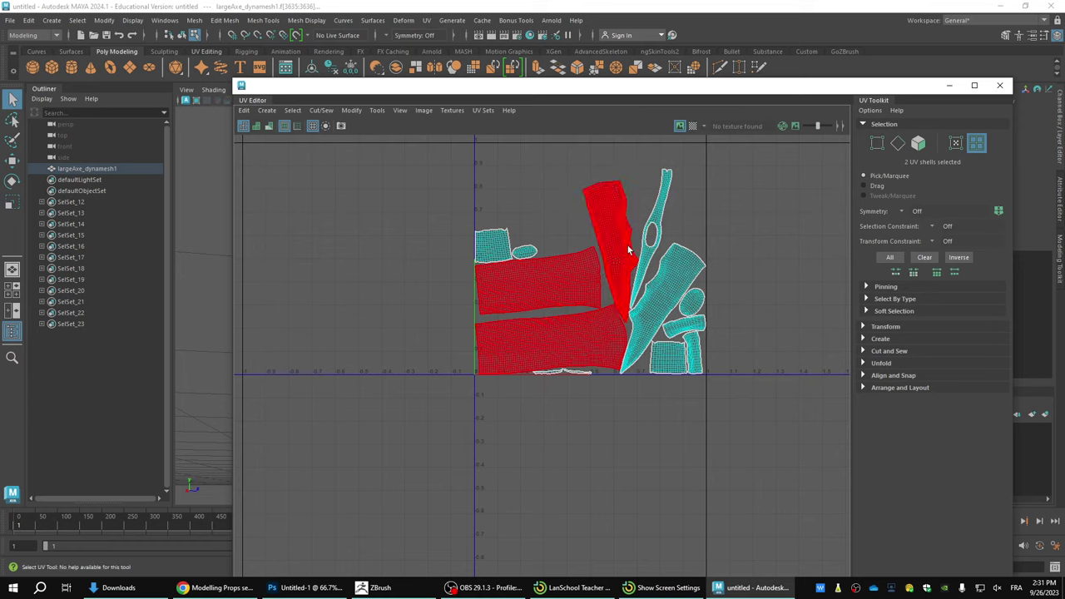
Step: Scale up the two pointed shells and the two wide handle shells together
left_click(607, 269)
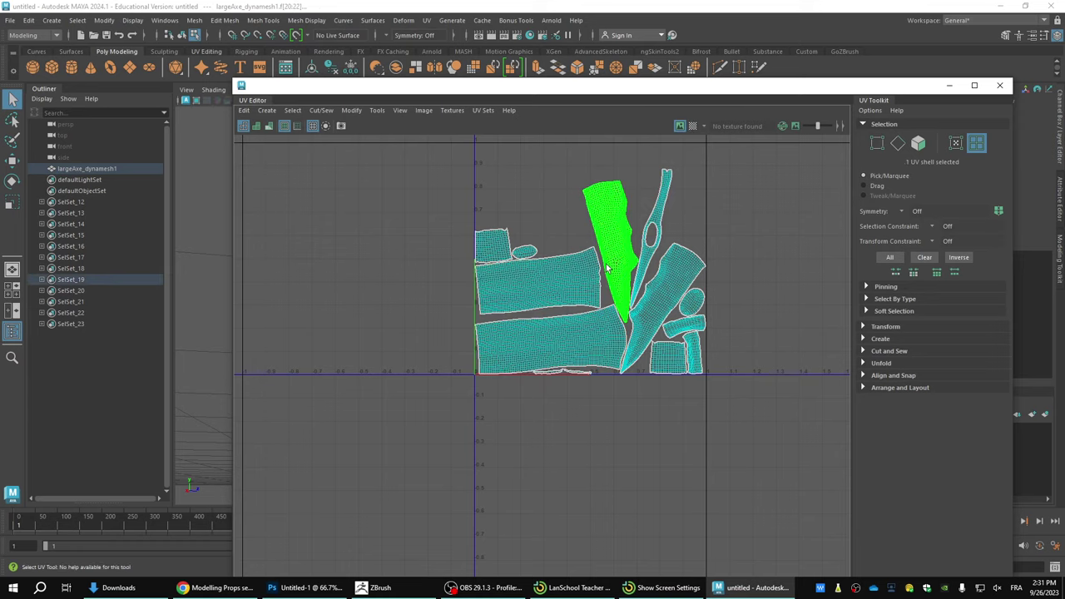
left_click(666, 304, "shift")
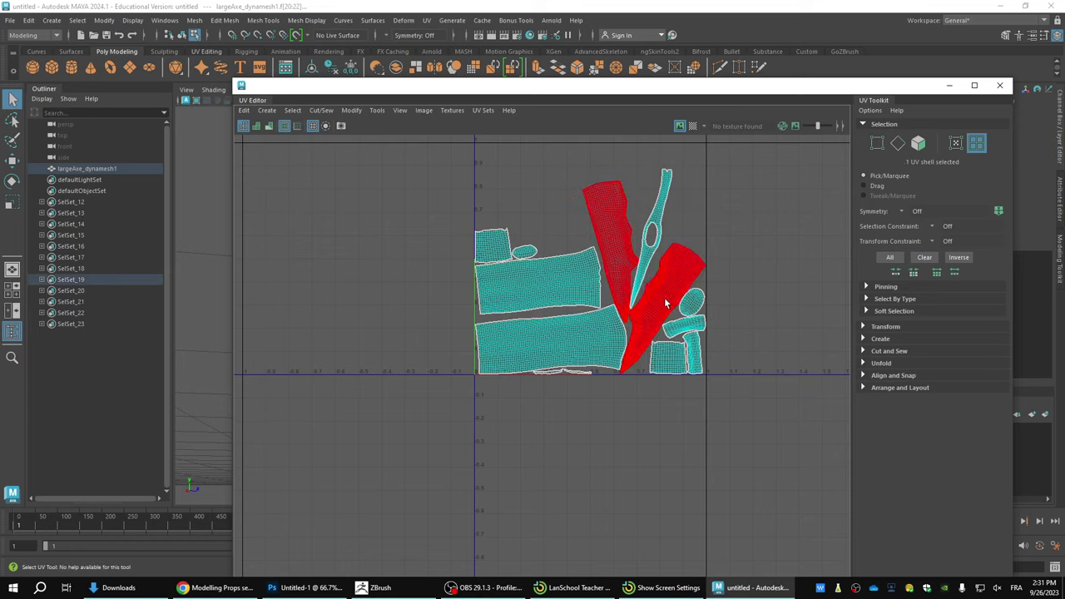
left_click(596, 301, "shift")
left_click(608, 337, "shift")
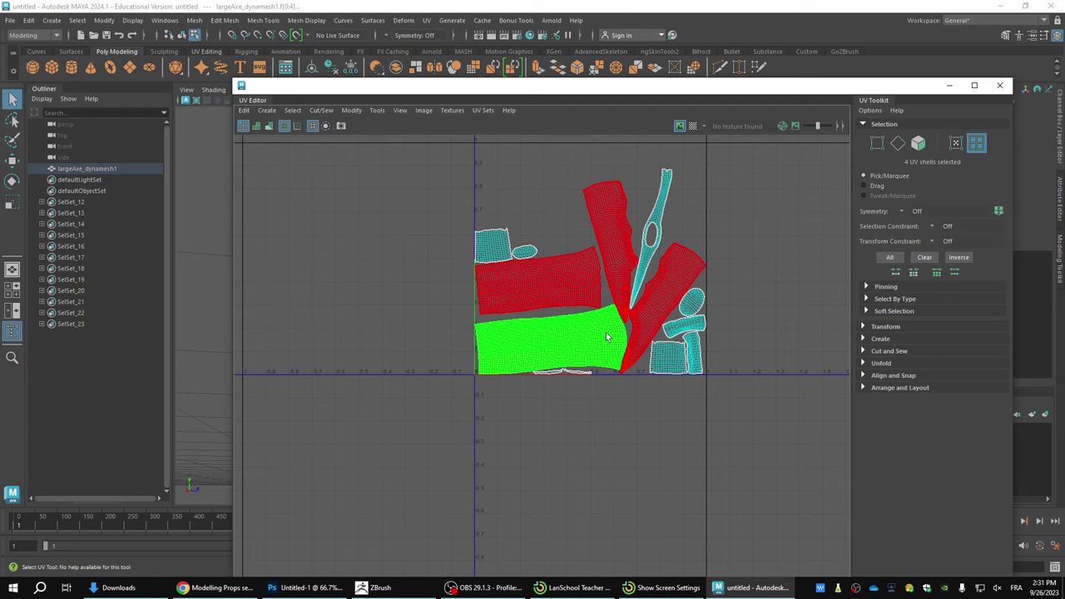
key("r")
left_click_drag(596, 282, 662, 363)
scroll(667, 357, "down", 3)
middle_click_drag(792, 393, 750, 418, "alt")
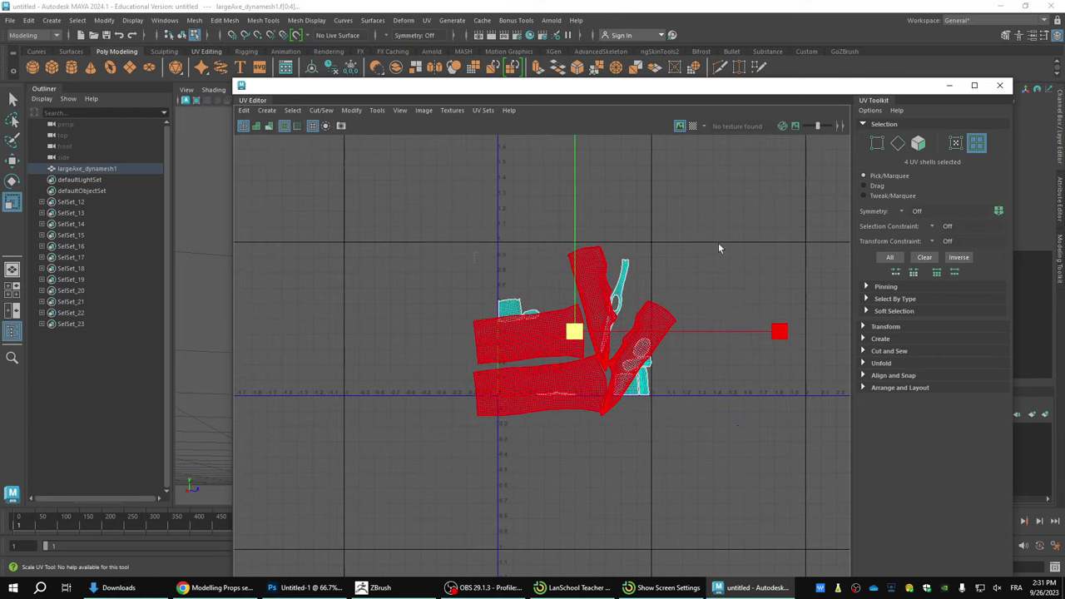
Step: Open the Layout UVs options for all shells and set Shell Pre-Scaling to Preserve 3D Ratios
left_click_drag(723, 249, 441, 437)
right_click_drag(508, 309, 447, 337, "shift")
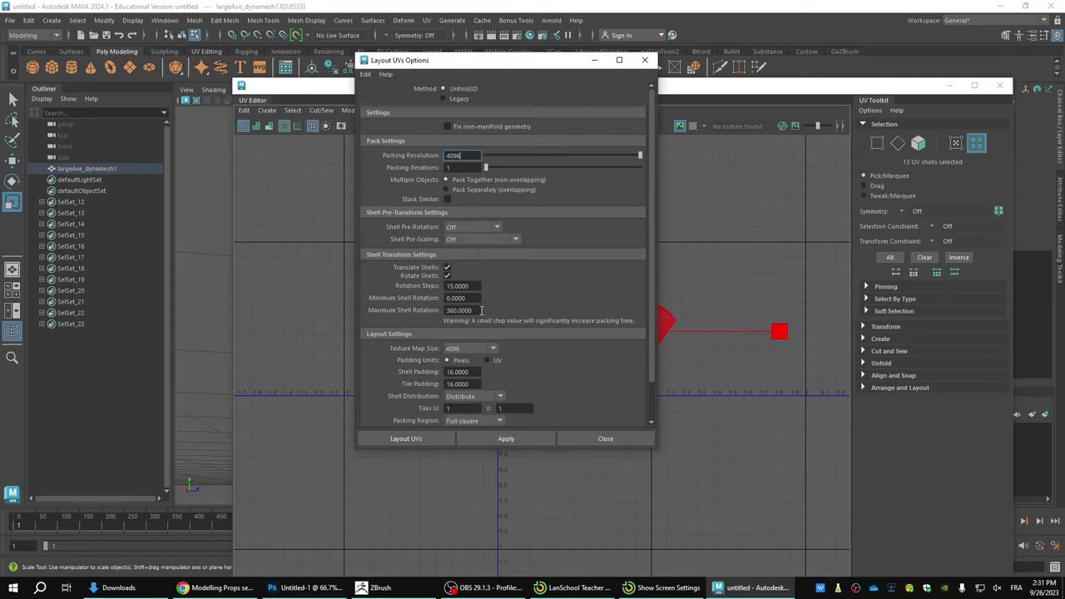
left_click(457, 238)
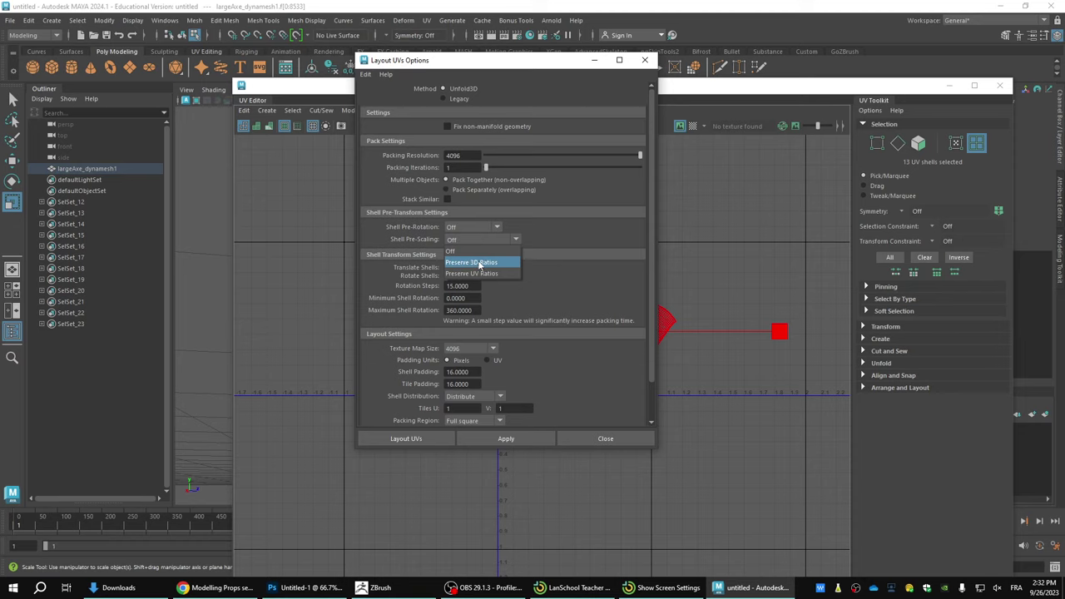
left_click(500, 263)
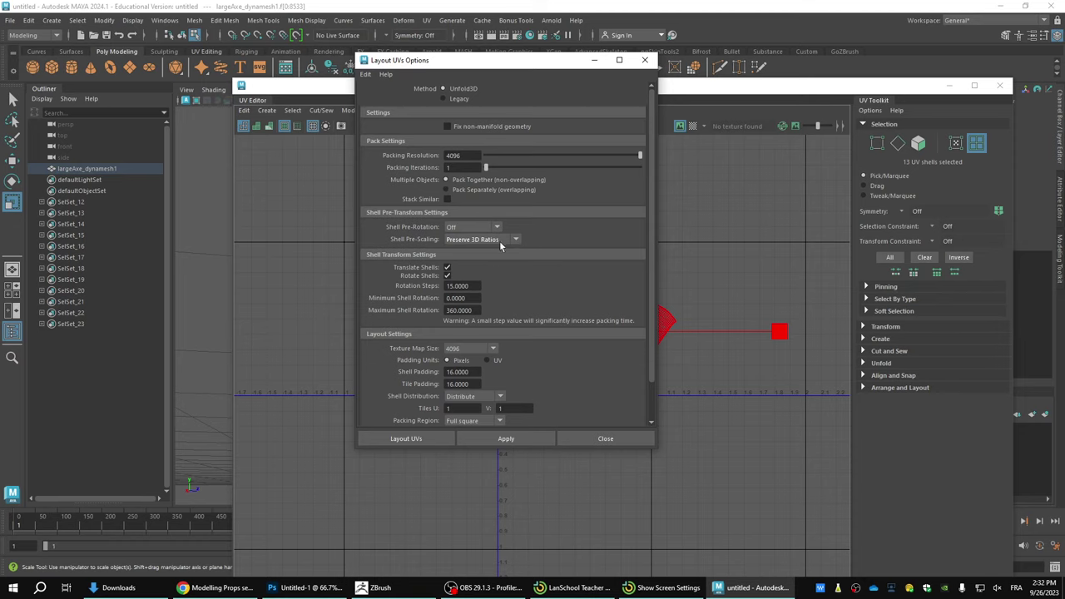
left_click(500, 244)
left_click(502, 249)
left_click_drag(503, 72, 359, 92)
left_click(351, 259)
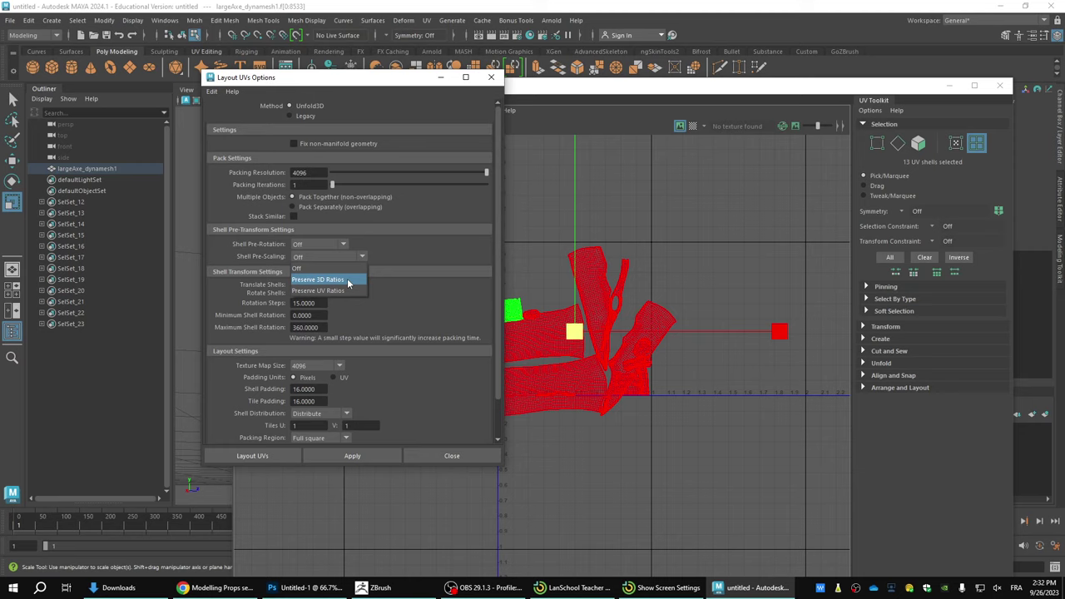
left_click(348, 281)
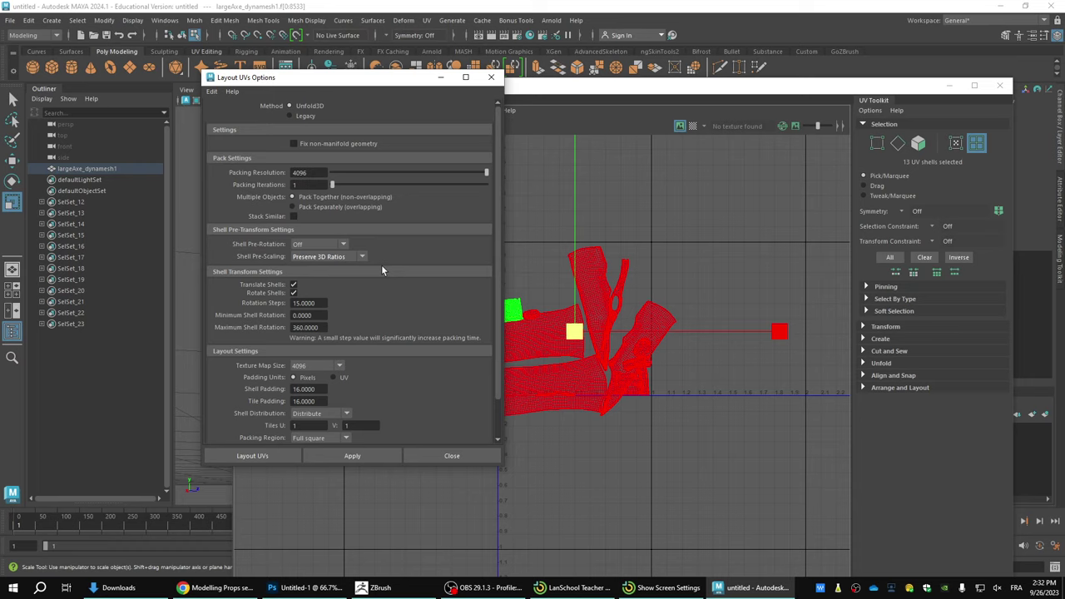
Step: Set Shell Pre-Scaling to Off and lay out all UV shells with a packing resolution of 4096
left_click(301, 258)
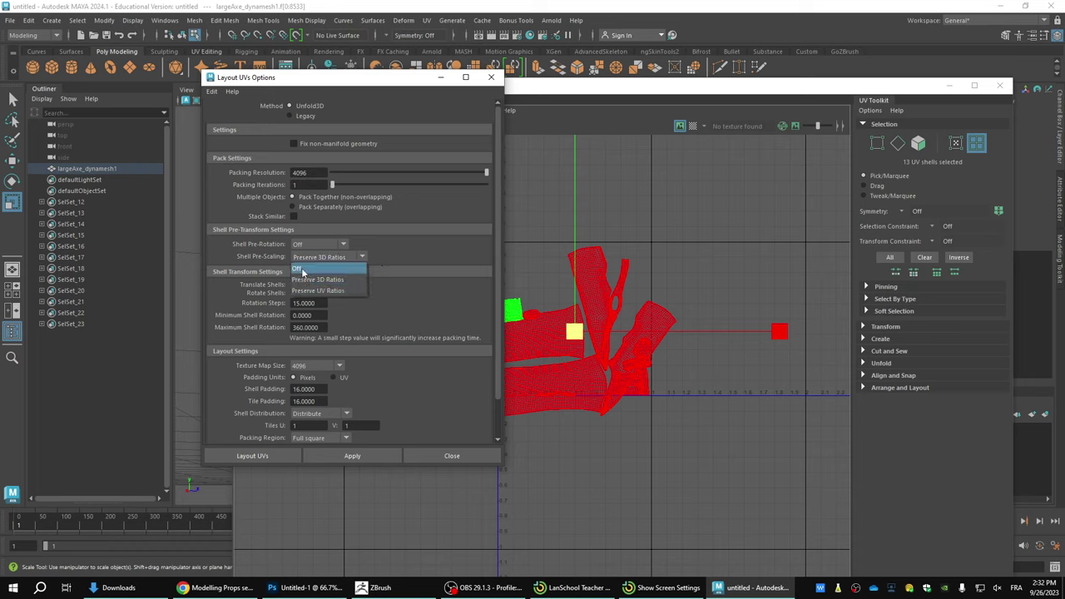
left_click(301, 270)
left_click(283, 458)
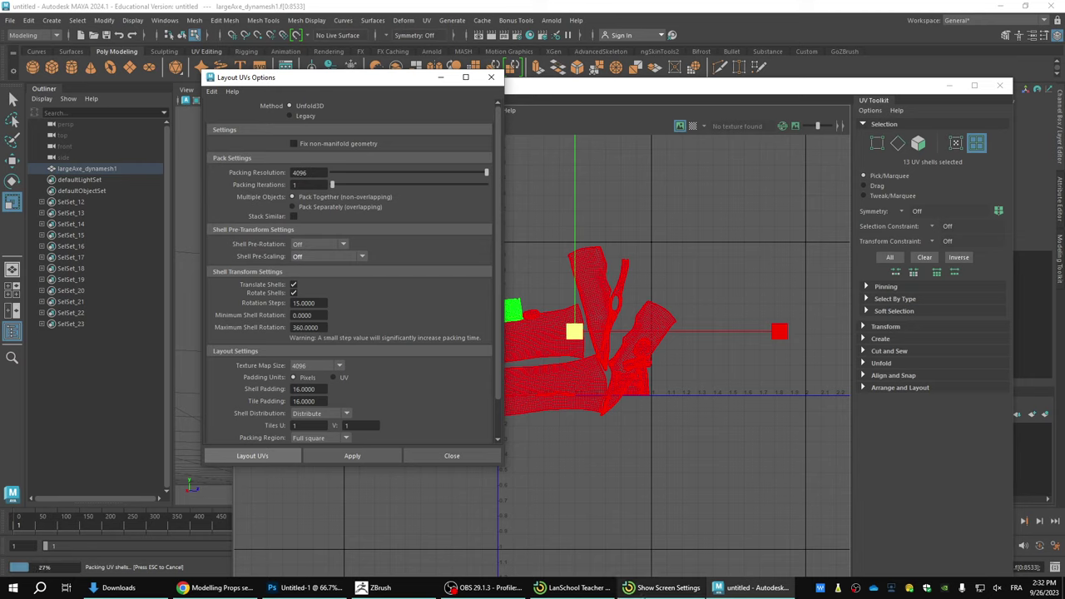
mouse_move(377, 589)
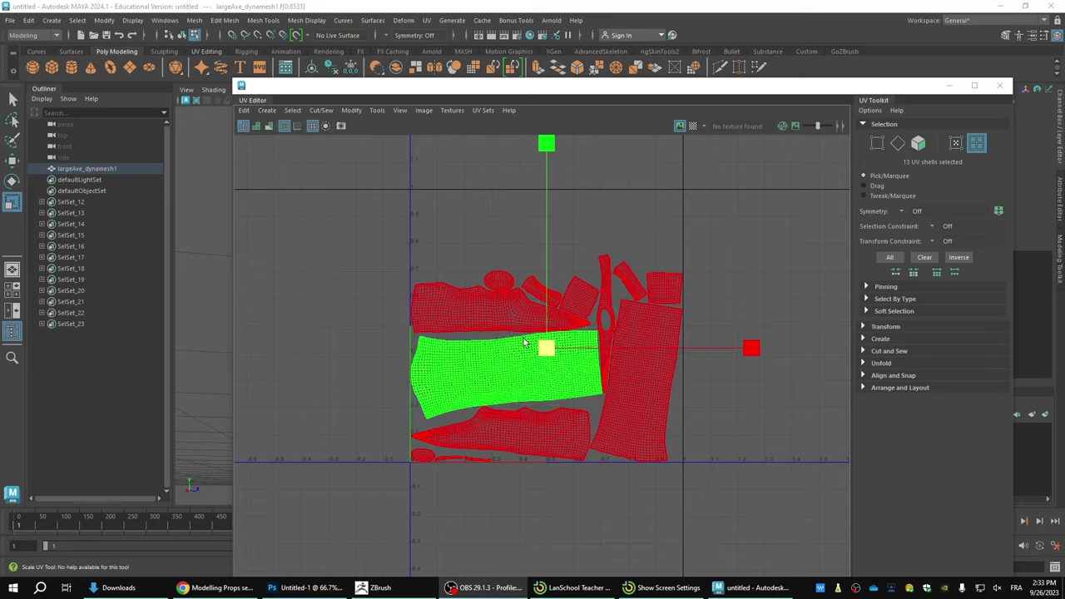
Step: Enlarge the four big shells, the two pointed ones and the two wide handle ones, and clear the selection
scroll(563, 322, "down", 1)
left_click(470, 318)
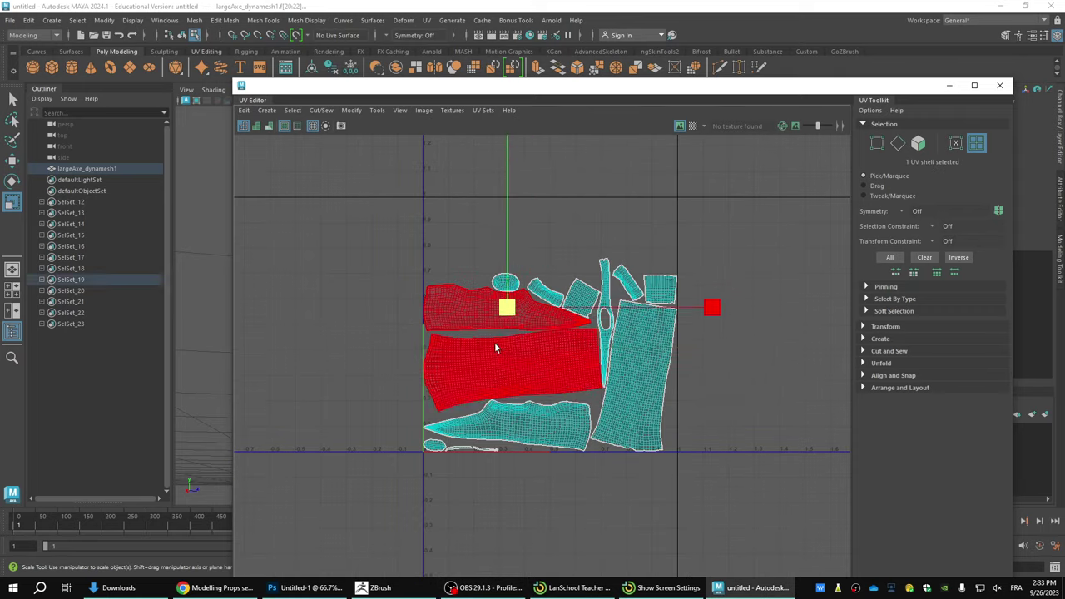
left_click(496, 347, "shift")
left_click(530, 423, "shift")
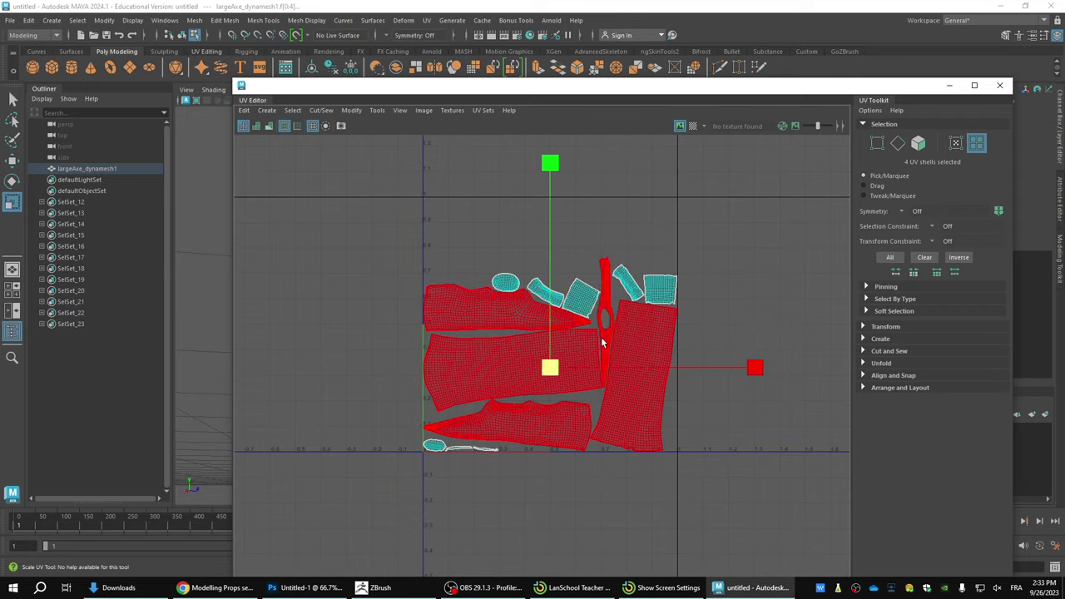
left_click_drag(549, 369, 644, 488)
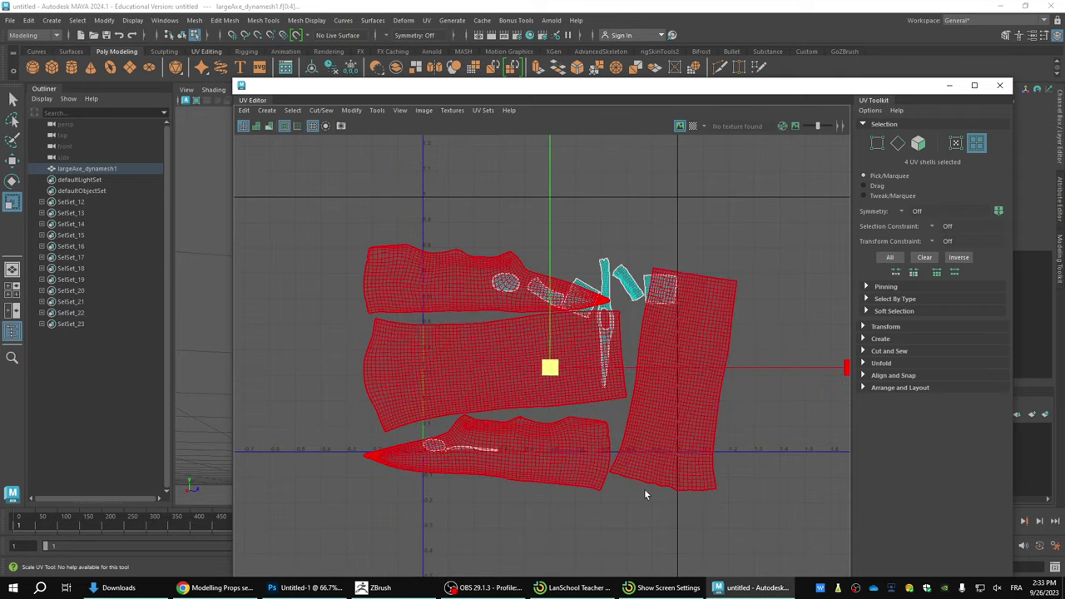
left_click(774, 223)
left_click(649, 342)
left_click(661, 289)
left_click(787, 229)
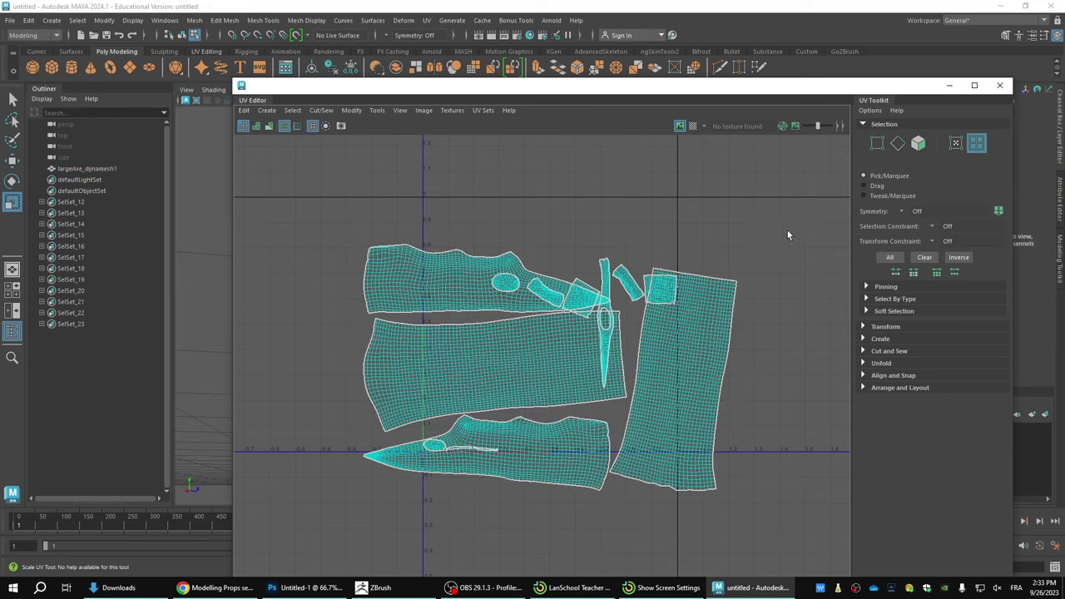
Step: Move the upper pointed shell up and to the right, clear of the small shells it overlaps
left_click_drag(788, 237, 344, 523)
right_click_drag(452, 273, 406, 258)
left_click(483, 285)
key("w")
left_click_drag(482, 284, 544, 242)
Step: Select all UV shells and run the UV layout again to repack them
left_click(533, 337)
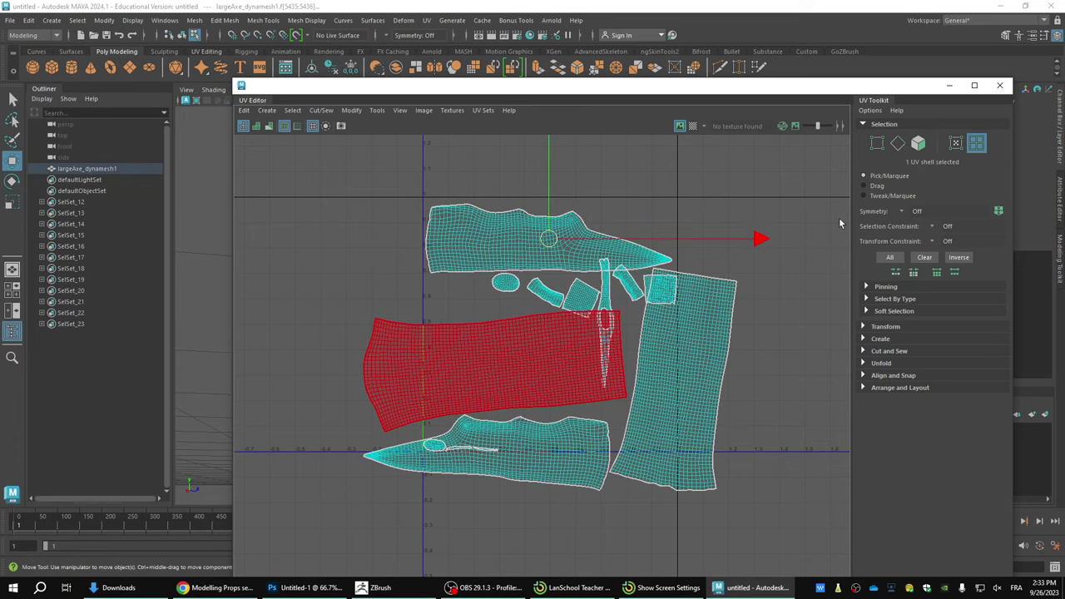
left_click_drag(770, 220, 270, 567)
right_click_drag(522, 234, 435, 263, "shift")
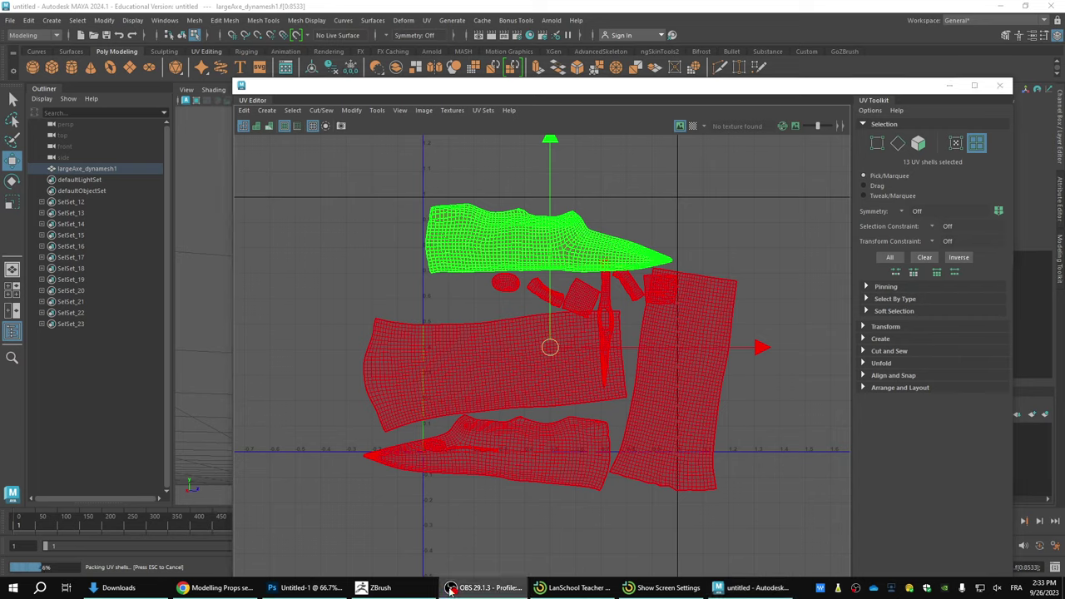
Step: Switch to Photoshop and brush a blue "1." near the canvas's upper-left corner
mouse_move(297, 592)
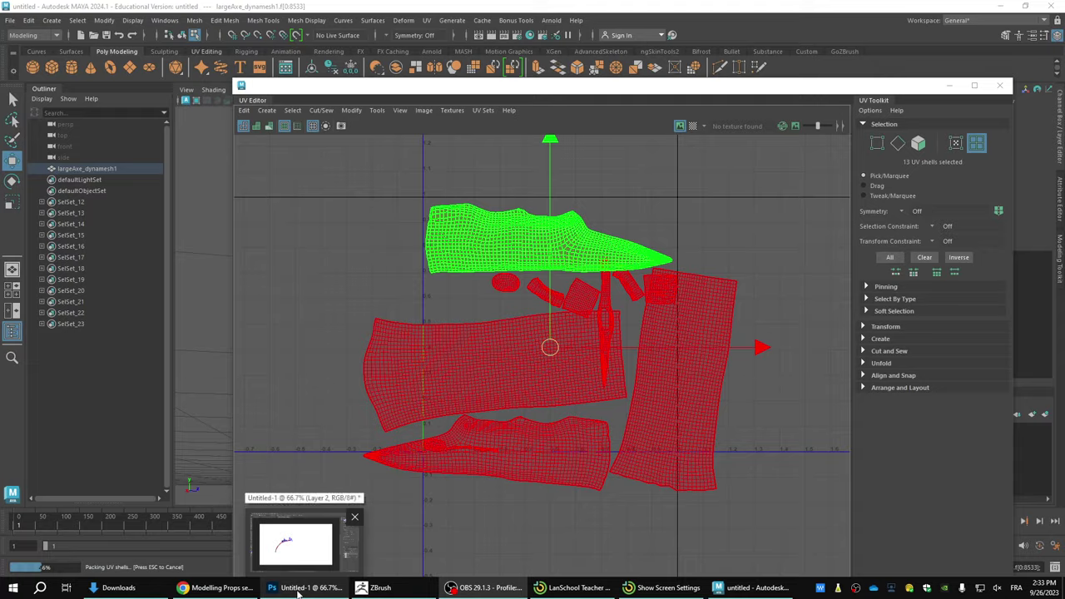
left_click(305, 587)
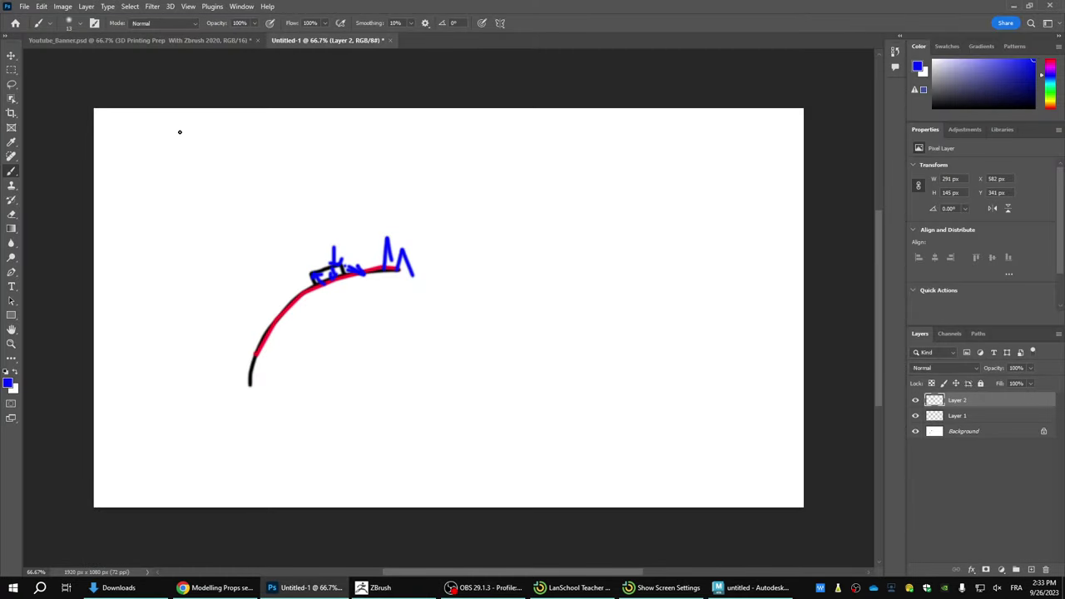
left_click_drag(179, 131, 194, 193)
Step: Add a text layer on the canvas with the lines "Copy mesh" and "remesh"
key("t")
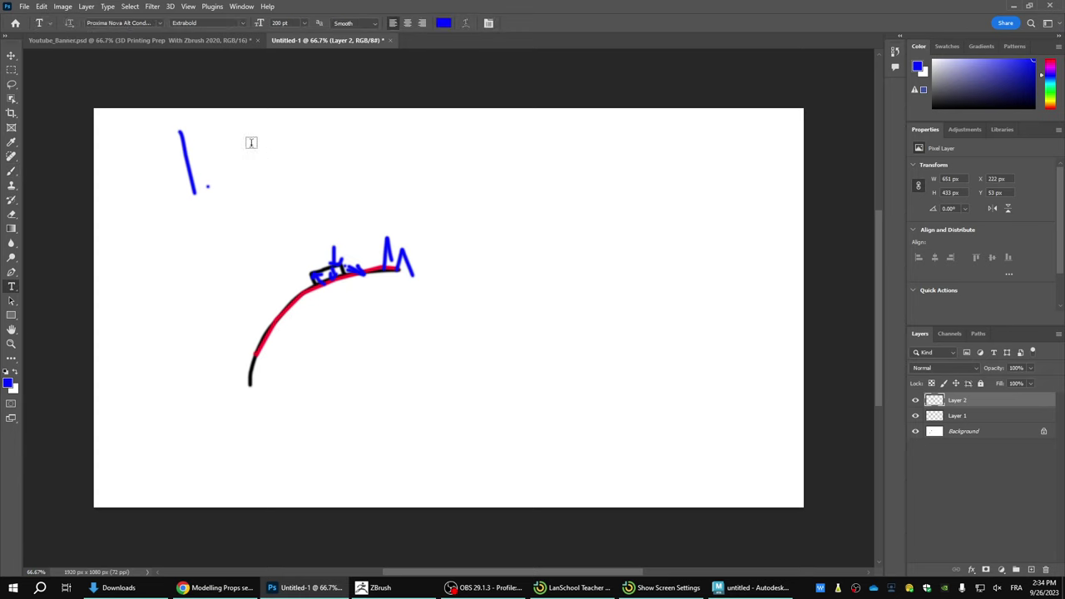
left_click(252, 145)
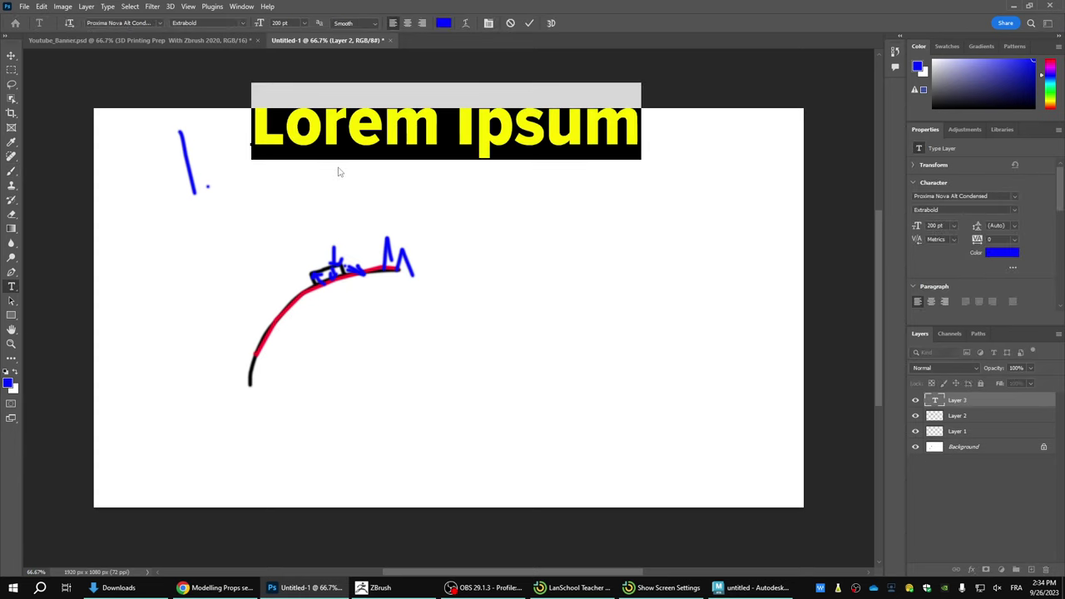
type("Copy ")
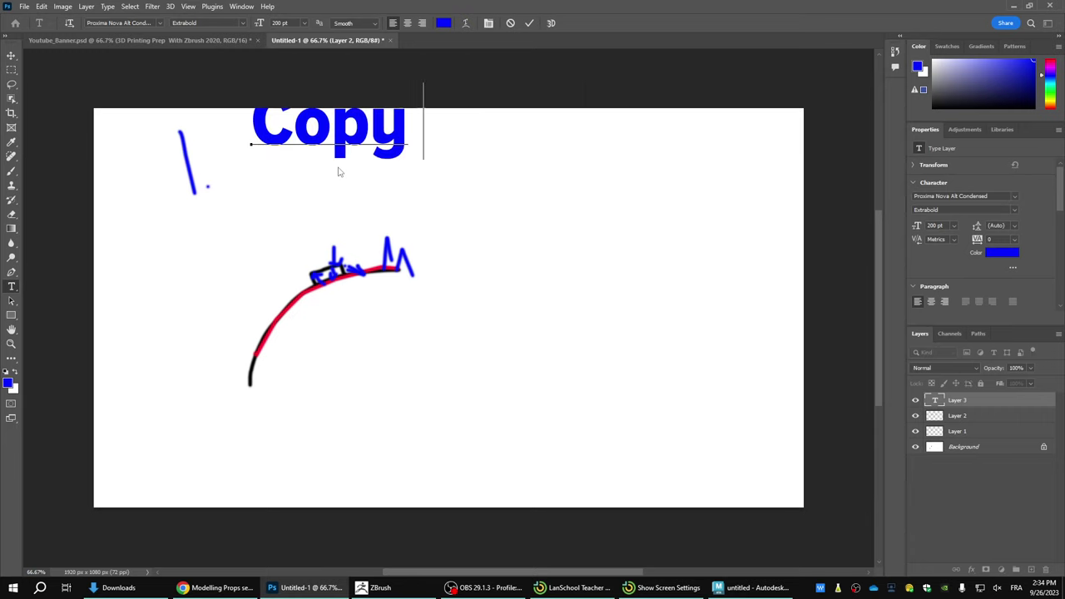
type("mesh")
key("Return")
type("re")
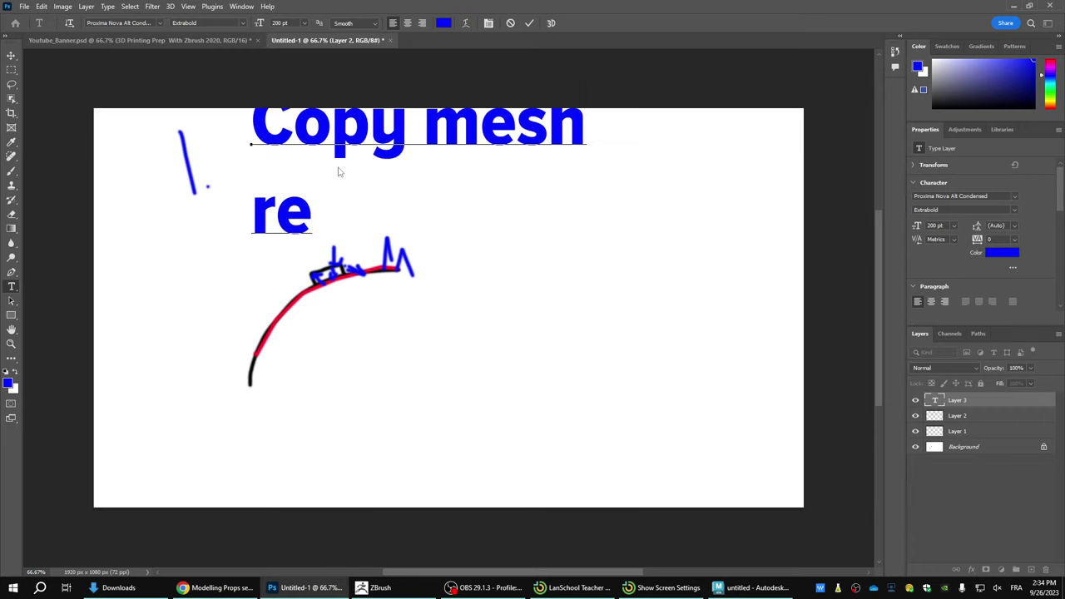
type("mesh")
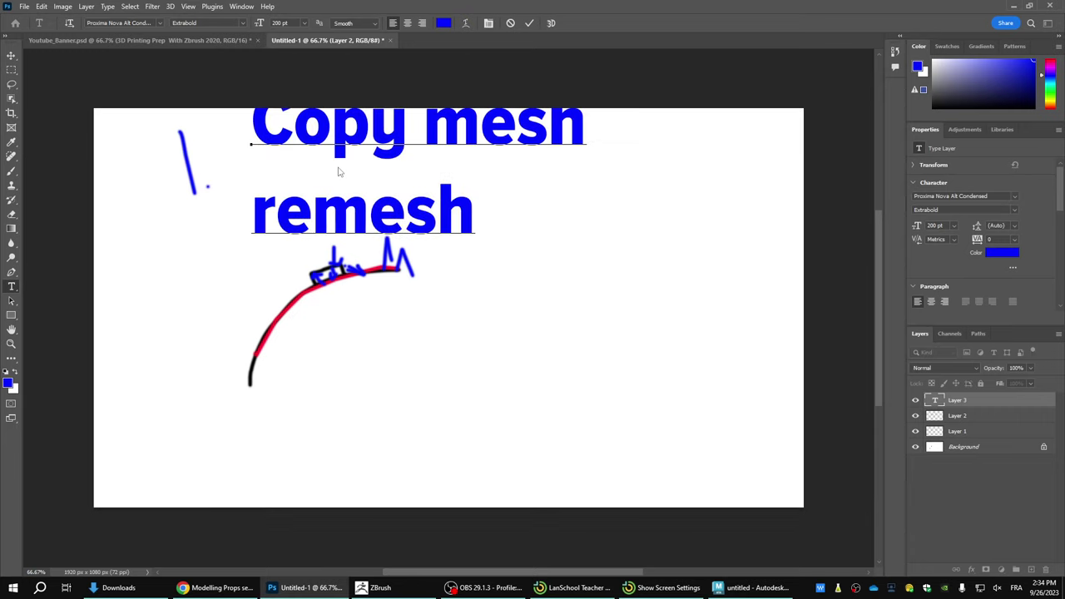
key("Return")
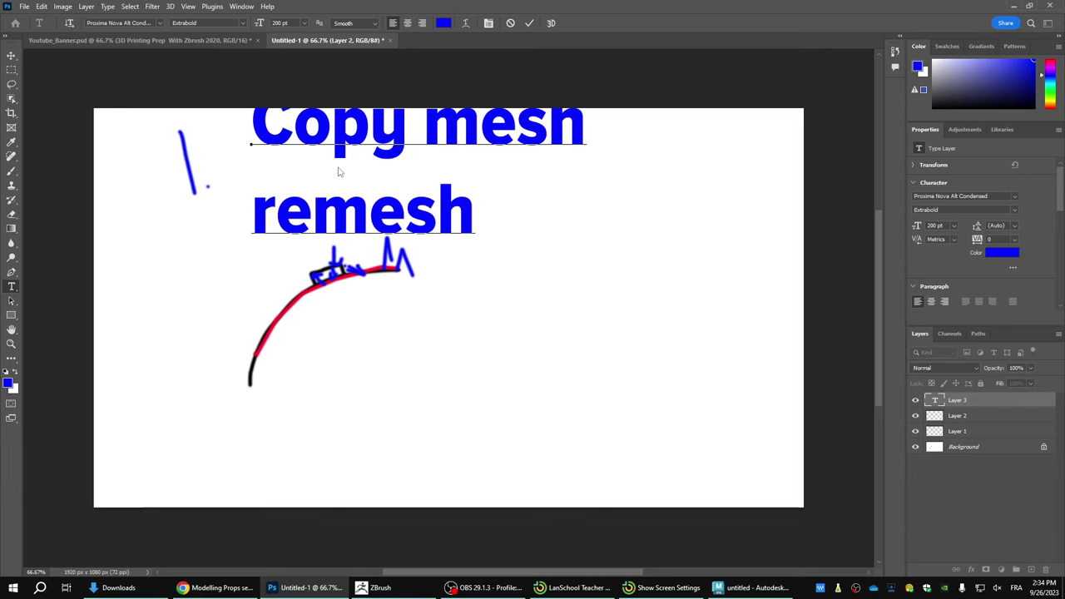
Step: Continue the text with the lines "unwrap" and "divide and project"
type("unwrap")
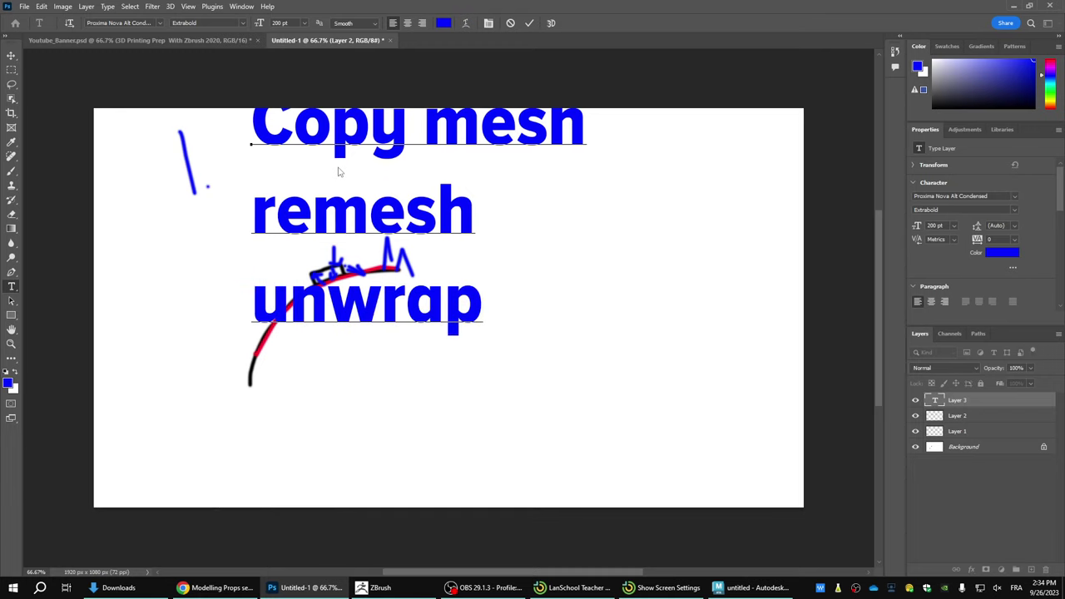
key("Return")
type("div")
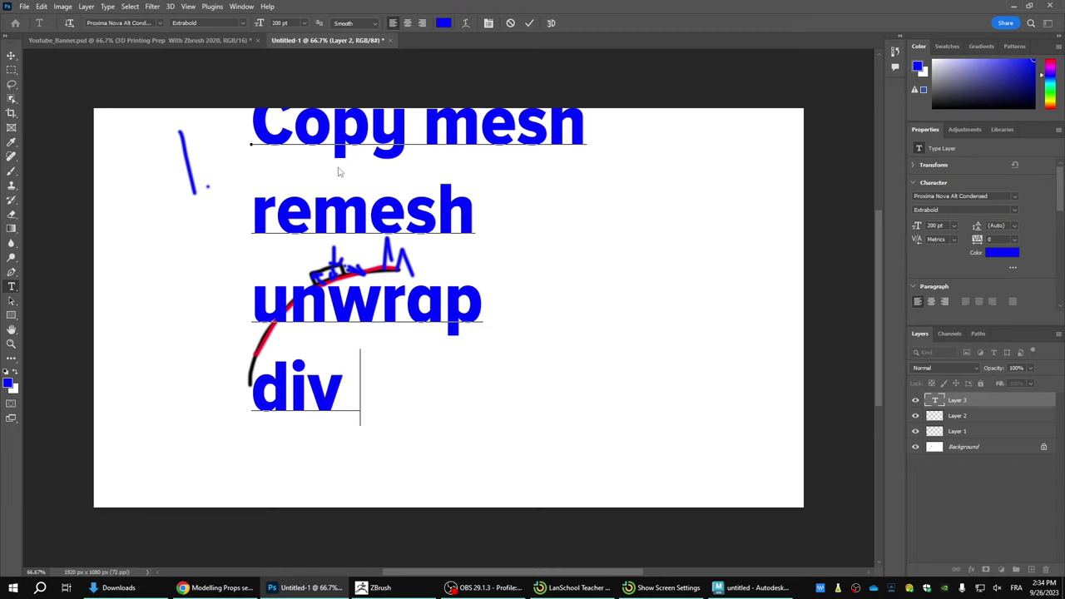
type("ide and p")
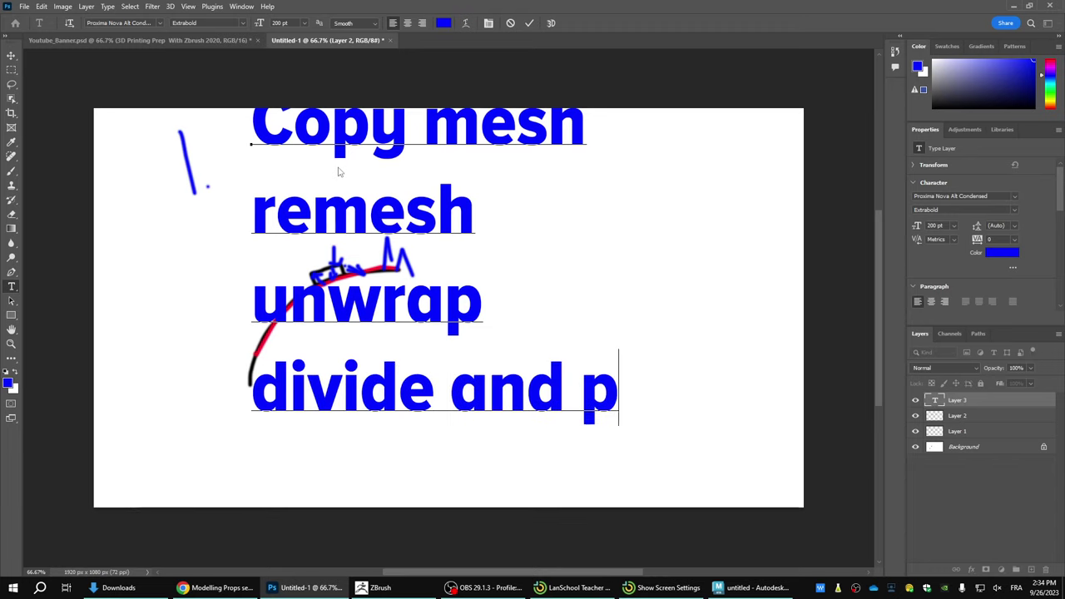
type("^r")
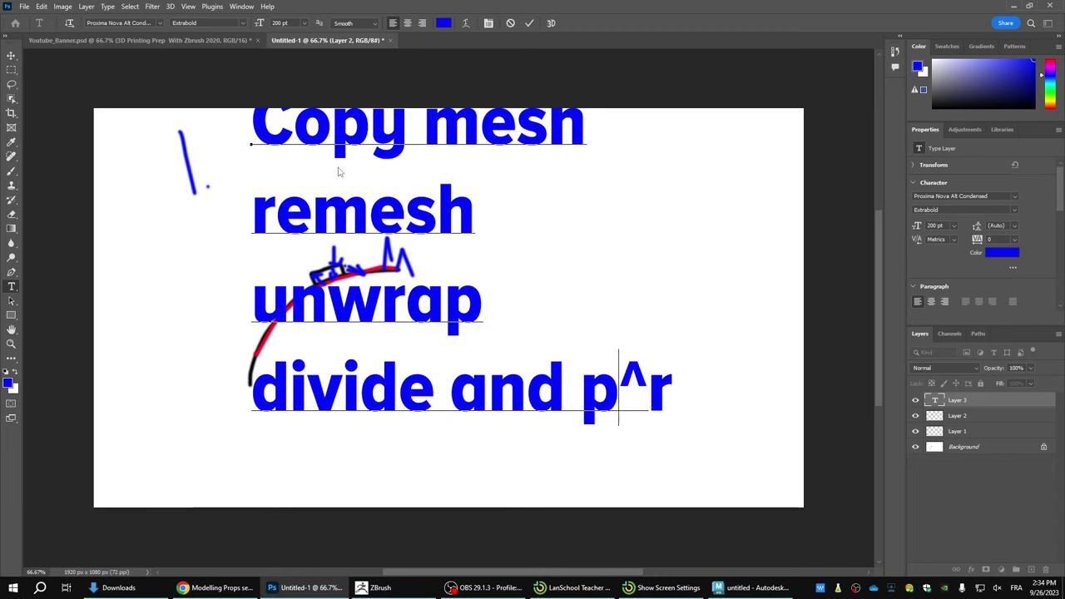
key("BackSpace")
key("BackSpace")
type("roject")
Step: Move the four-line text down and left inside the canvas and hide Layer 1 and Layer 2, keeping the Background visible
key("ctrl+a")
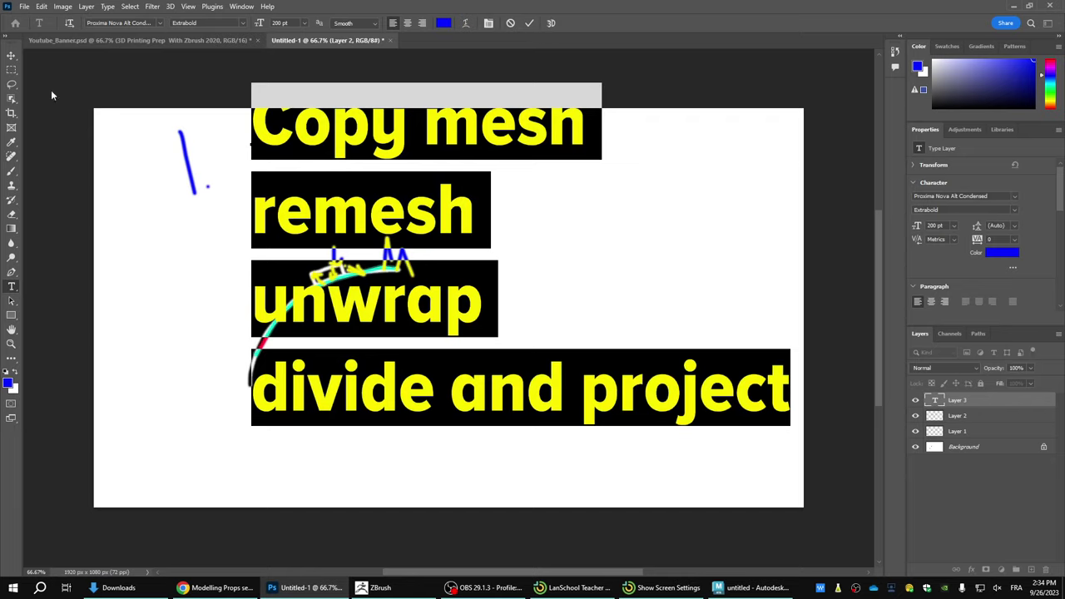
left_click(12, 56)
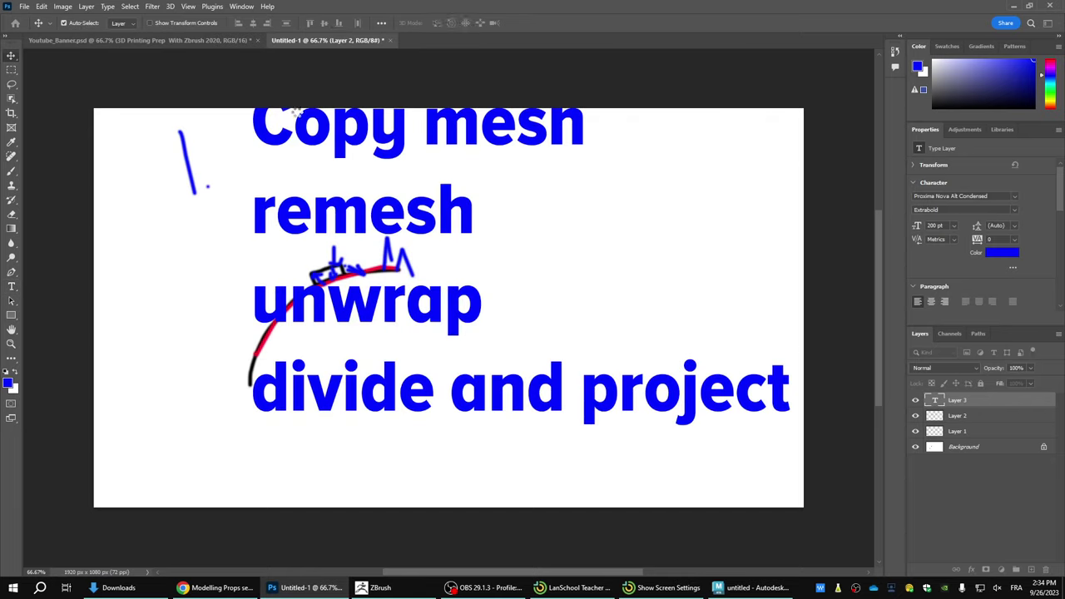
left_click_drag(260, 126, 141, 182)
left_click_drag(915, 417, 916, 447)
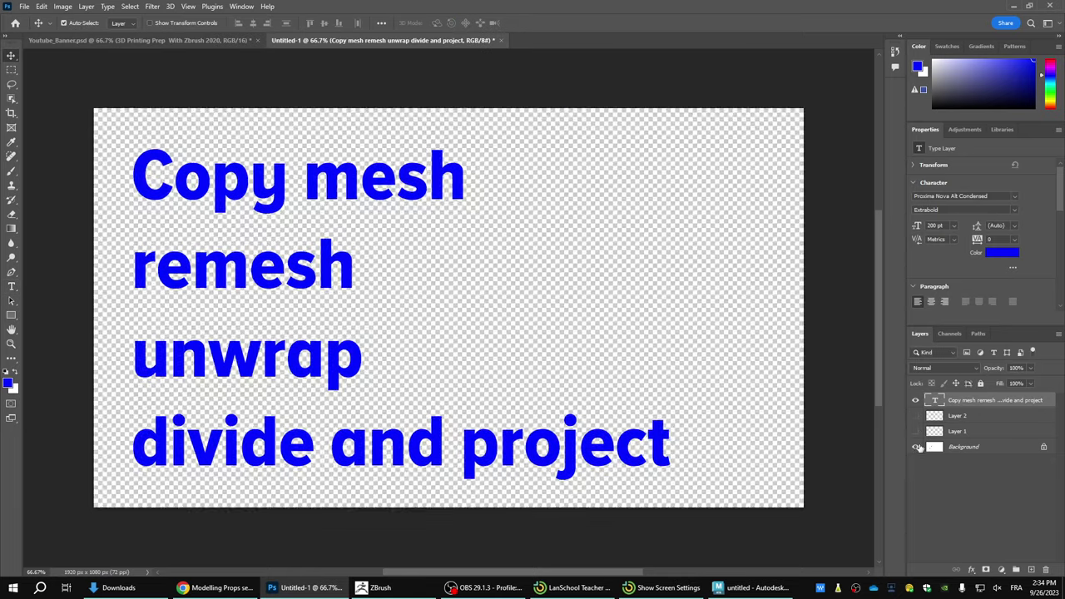
left_click(915, 447)
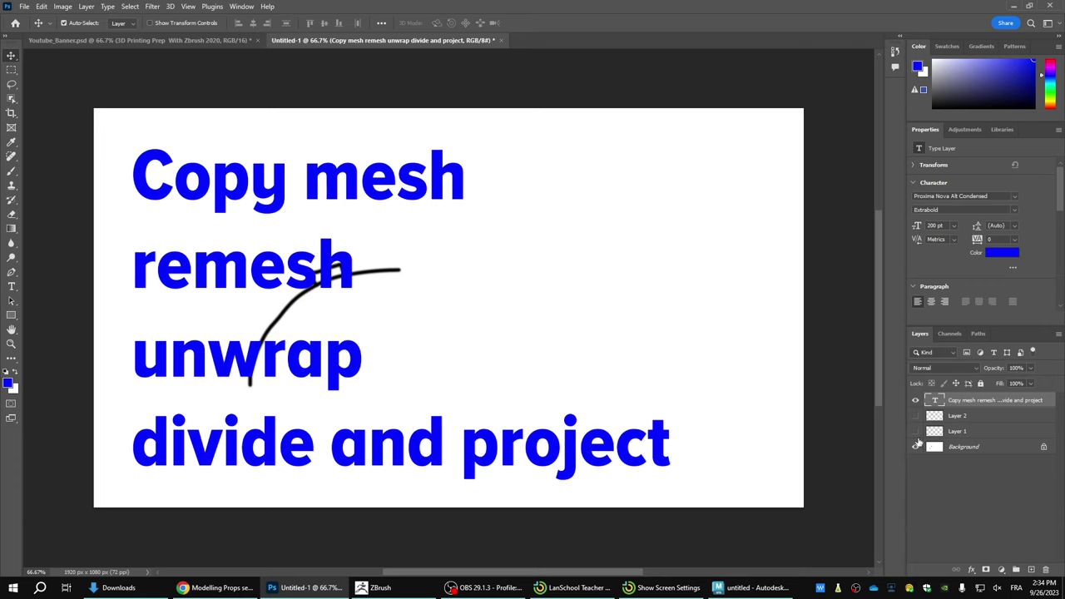
left_click(1006, 447)
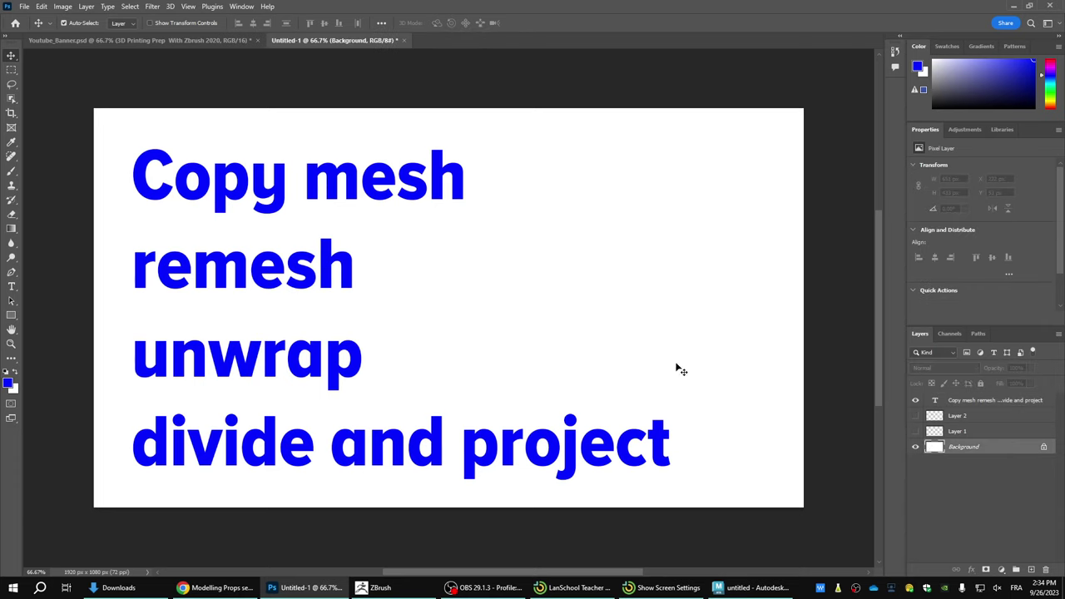
Step: Switch to Maya, select all UV shells and reorient them in place
left_click(755, 587)
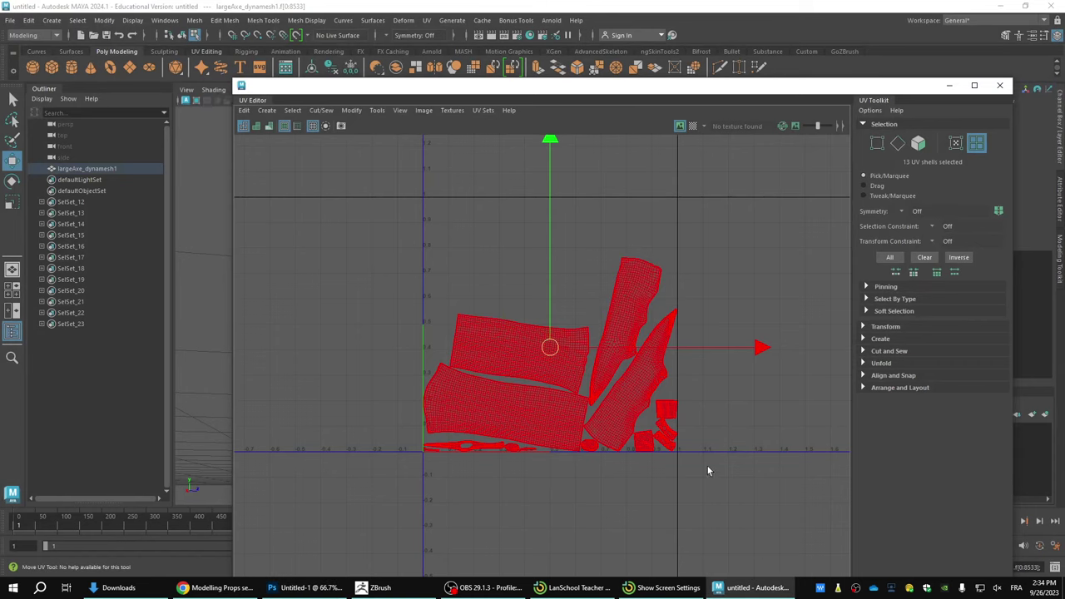
left_click_drag(594, 267, 719, 363)
key("q")
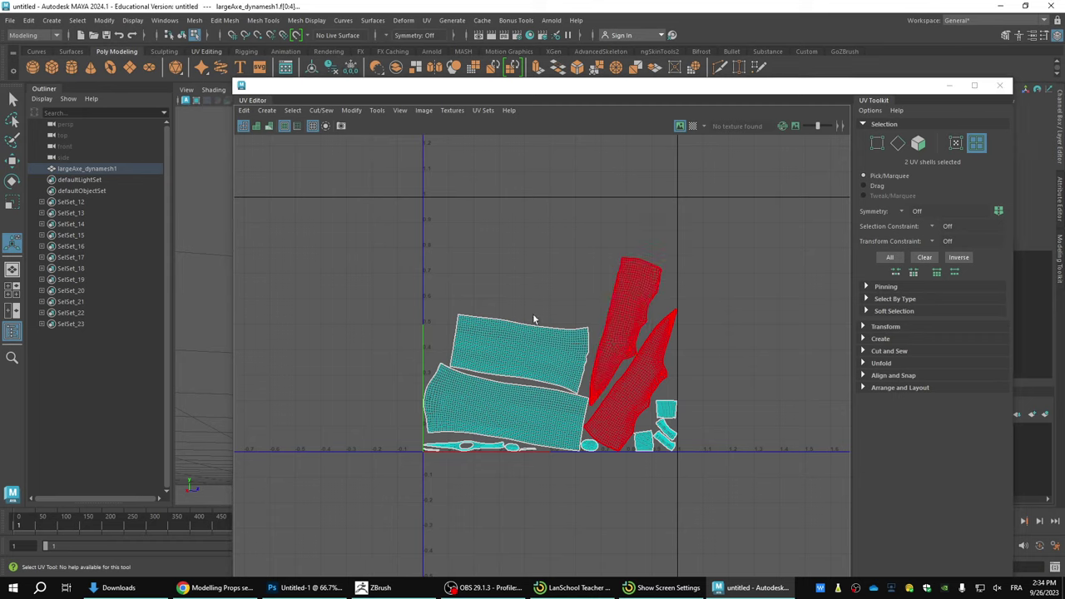
double_click(576, 330)
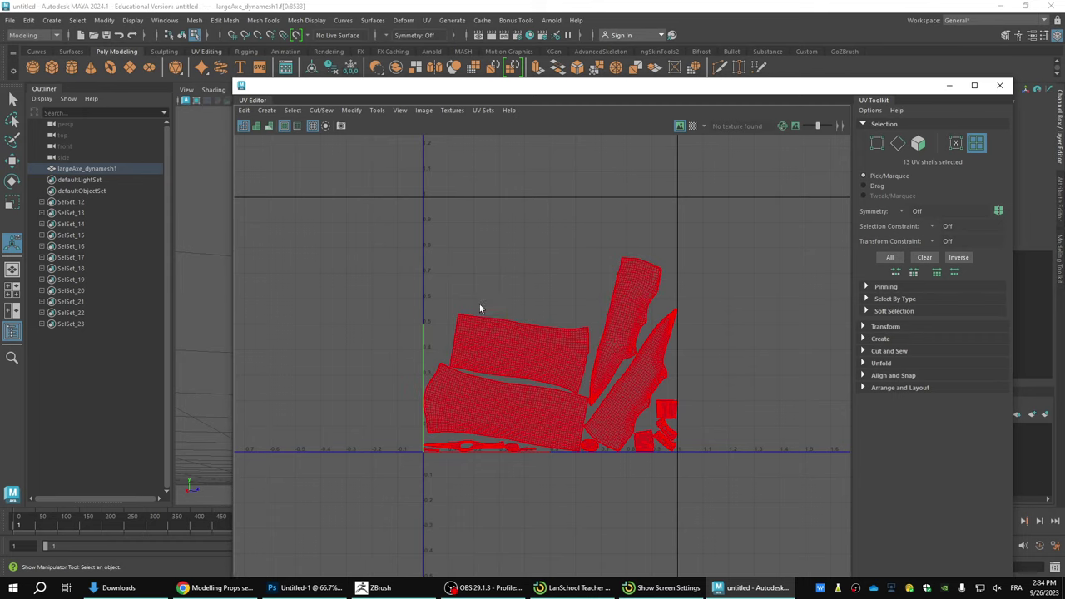
right_click_drag(480, 307, 428, 341, "shift")
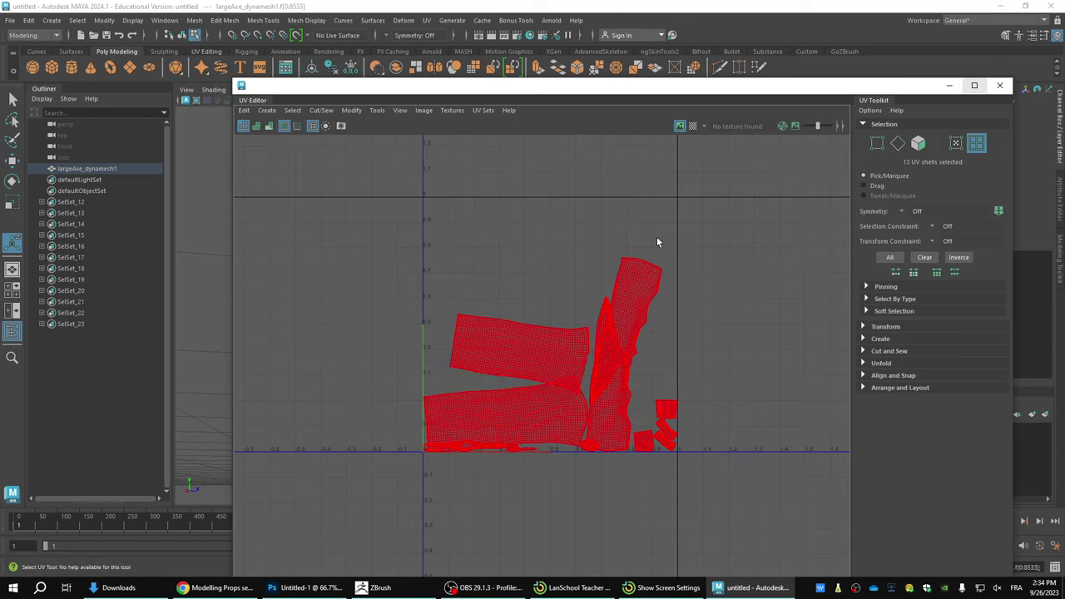
Step: Select the four big shells, the two wide and the two pointed ones, and enlarge them
left_click(561, 350)
key("r")
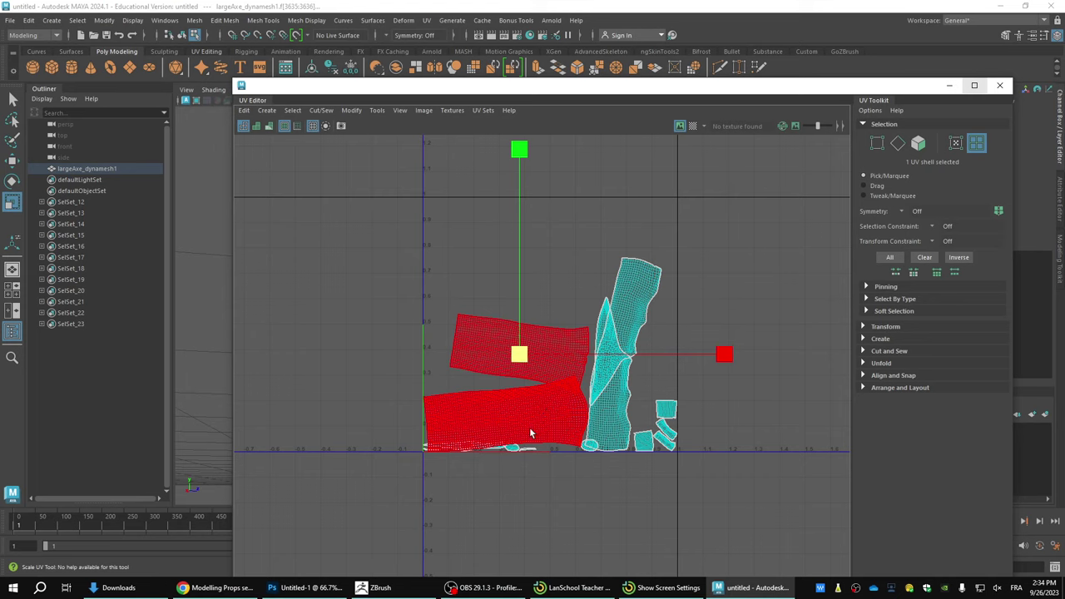
left_click(531, 432, "shift")
left_click(624, 349, "shift")
left_click_drag(544, 355, 611, 429)
Step: Move the upper wide shell to the top of the UV tile and rotate it until it lies level
key("w")
left_click(541, 354)
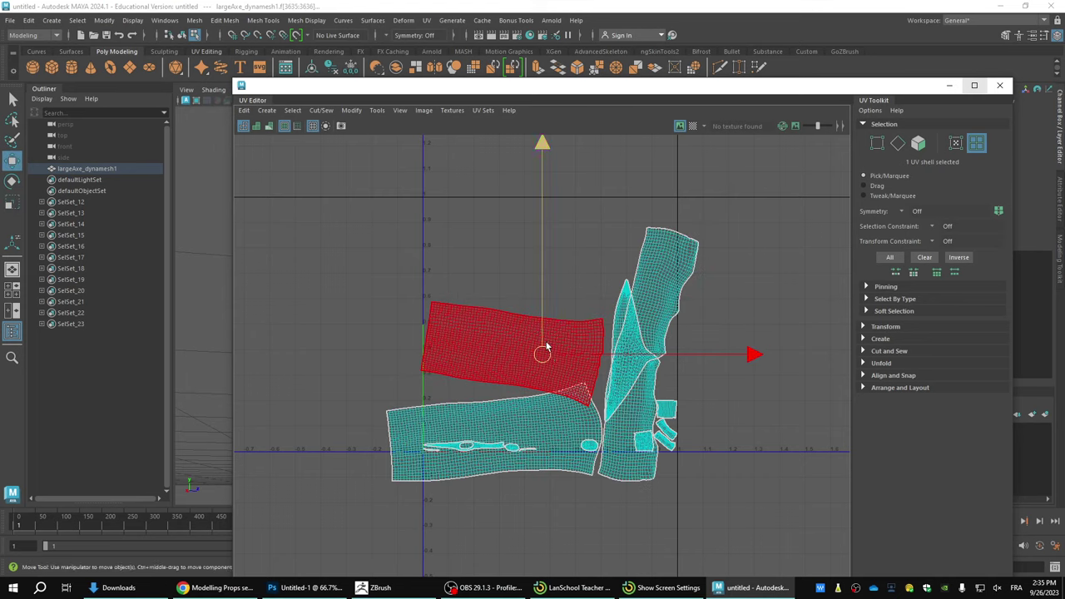
left_click_drag(541, 354, 550, 254)
key("r")
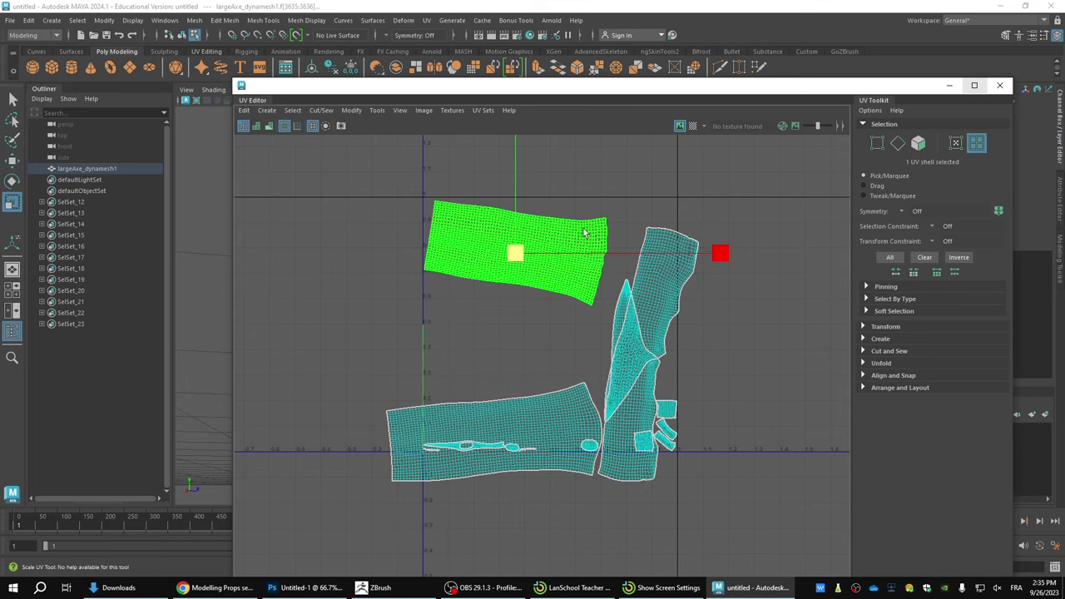
key("e")
left_click_drag(713, 200, 689, 179)
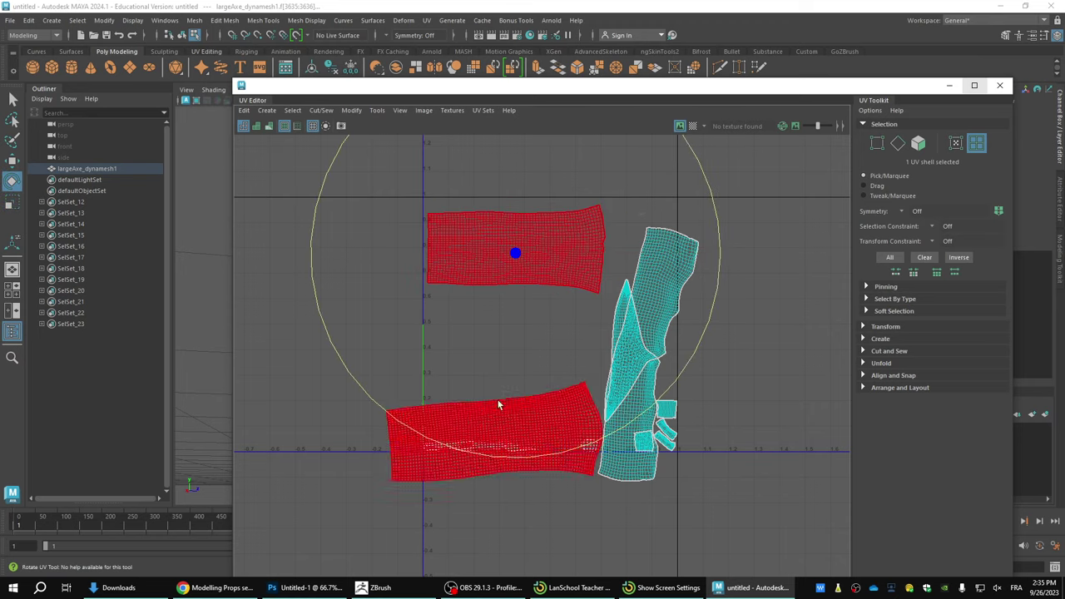
Step: Rotate the lower wide shell level and place it directly beneath the upper wide shell at the tile's left edge
left_click(569, 429)
left_click(620, 412, "shift")
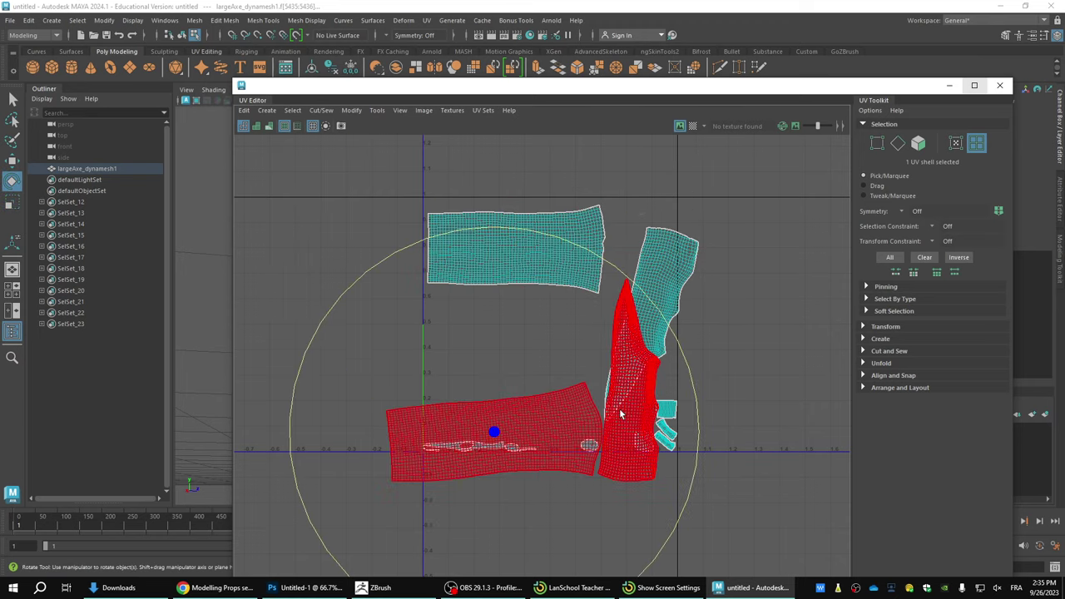
key("minus")
key("minus")
left_click_drag(533, 399, 533, 337)
key("w")
left_click_drag(541, 338, 537, 337)
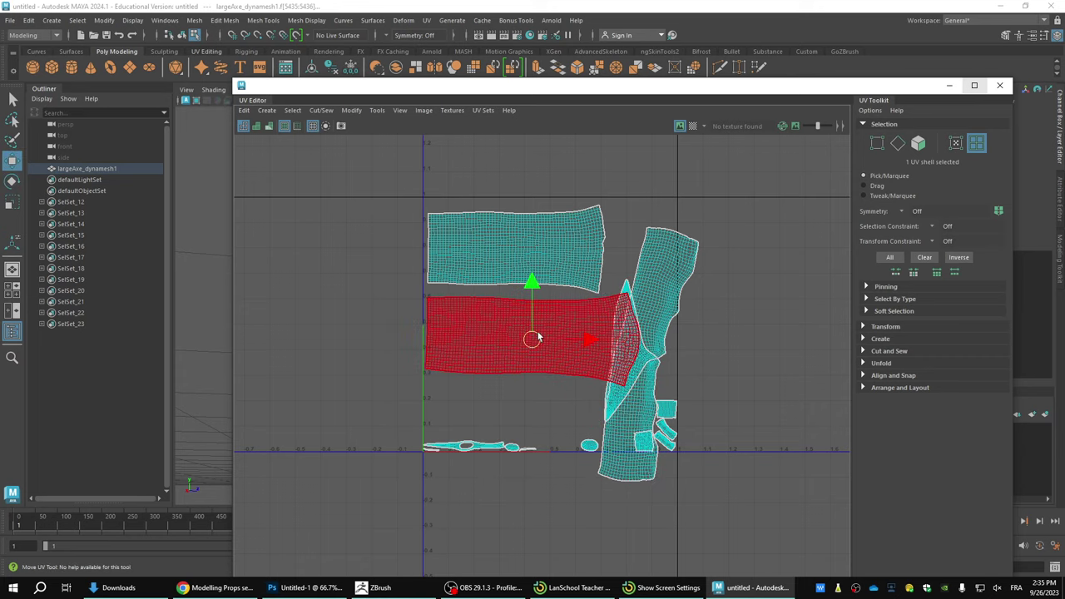
Step: Rotate the upper pointed shell upright, tip down, and move it into the UV tile's upper-right corner
left_click(662, 301)
key("r")
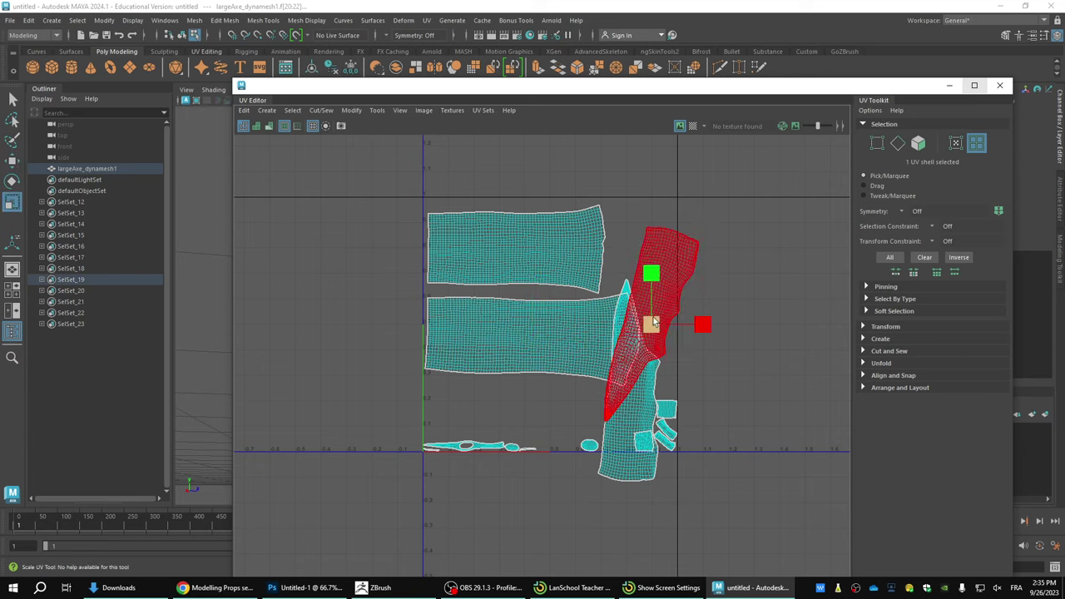
key("e")
left_click_drag(669, 282, 657, 281)
key("w")
left_click(658, 296)
left_click_drag(658, 320, 660, 294)
Step: Rotate the remaining pointed shell to lie horizontally, tip left, and place it below the two wide shells
left_click(630, 416)
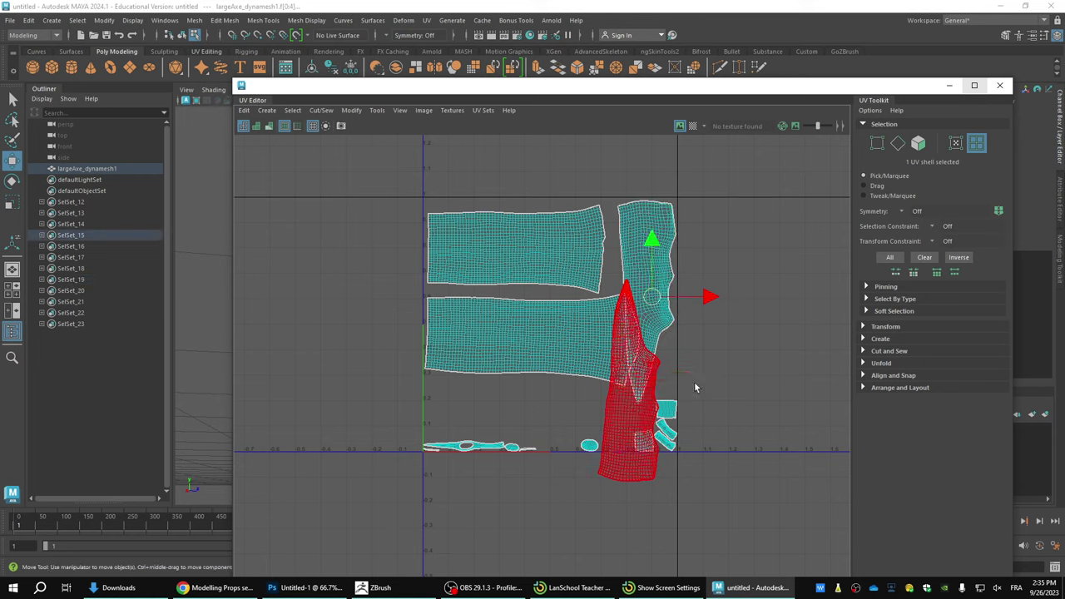
key("r")
key("e")
left_click_drag(661, 392, 600, 335)
key("w")
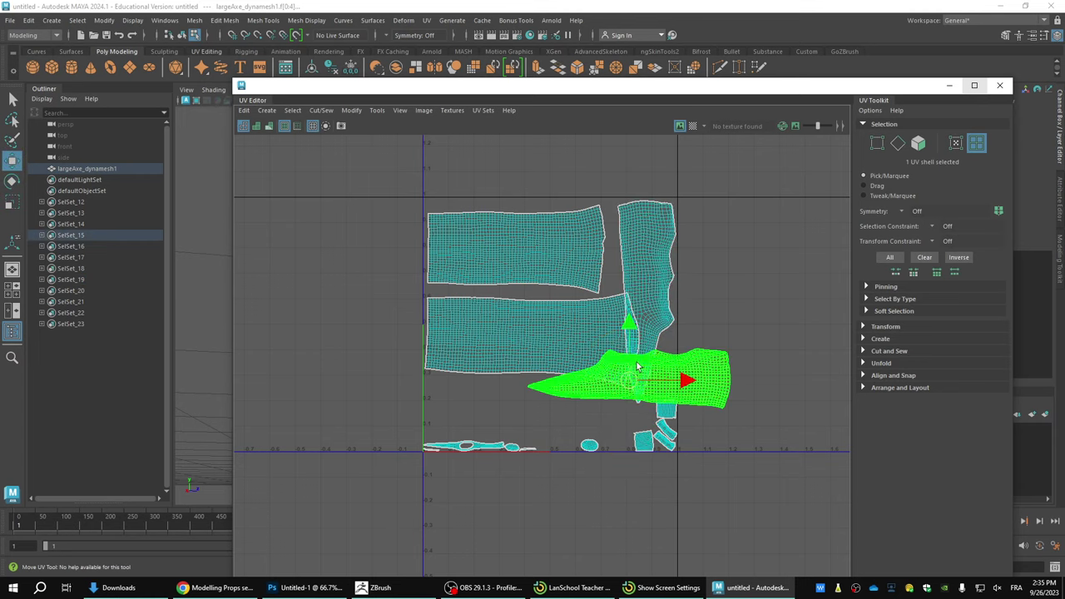
left_click_drag(637, 381, 530, 417)
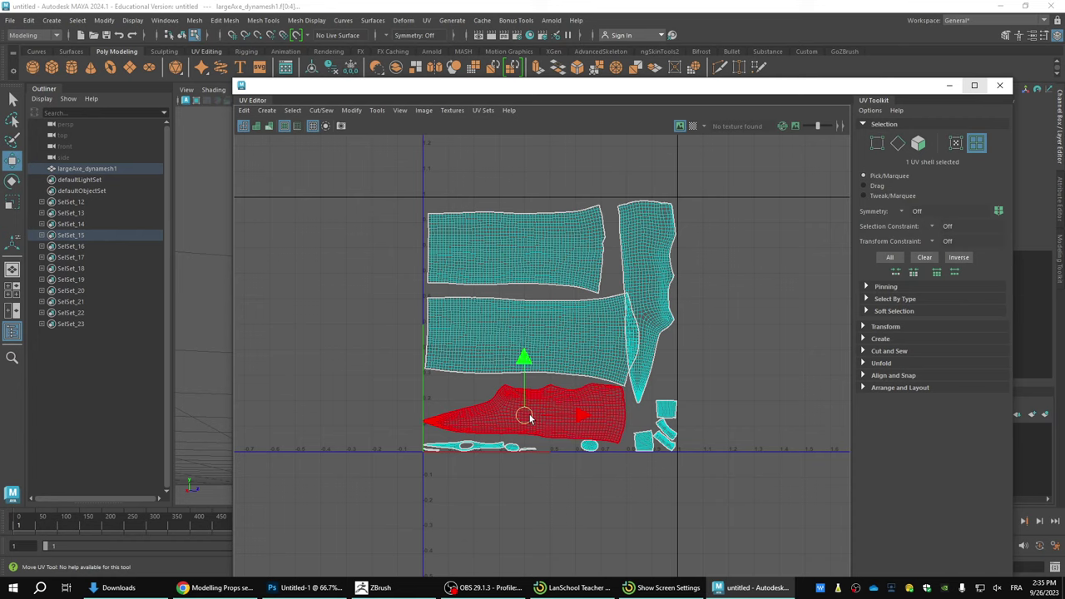
Step: Turn the lower wide shell around by about 180 degrees and move it left, clear of the upright pointed shell
left_click(663, 308)
left_click(585, 336)
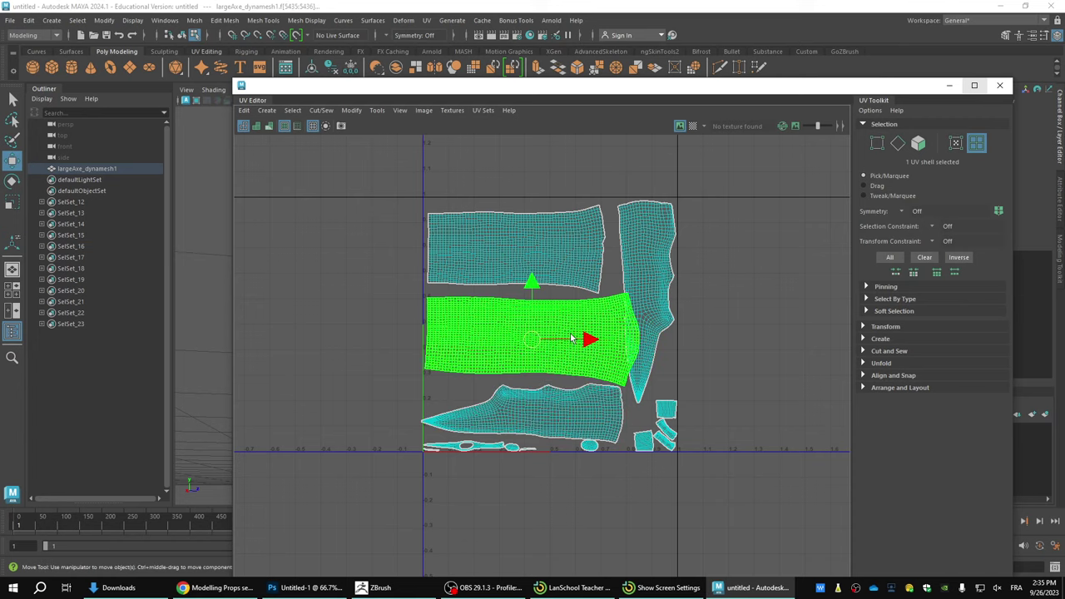
key("r")
key("e")
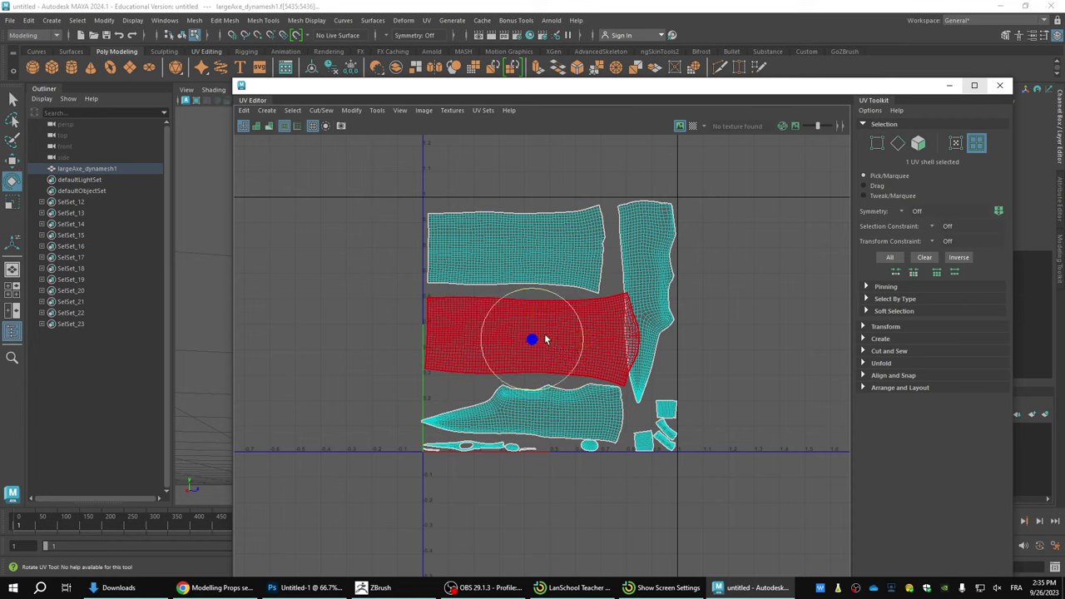
left_click_drag(577, 323, 481, 387)
key("w")
left_click_drag(533, 342, 385, 357)
Step: Select all the small shells along the tile's lower edge and move them below the tile, clear of the big shells
left_click_drag(773, 465, 773, 464)
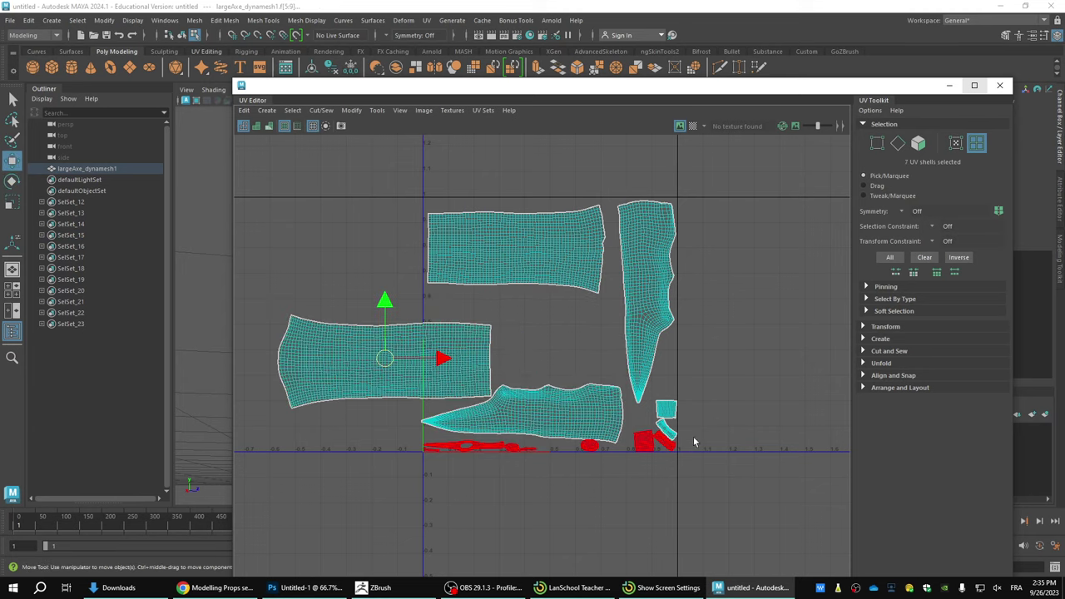
left_click_drag(672, 436, 665, 433, "shift")
left_click_drag(555, 425, 595, 468)
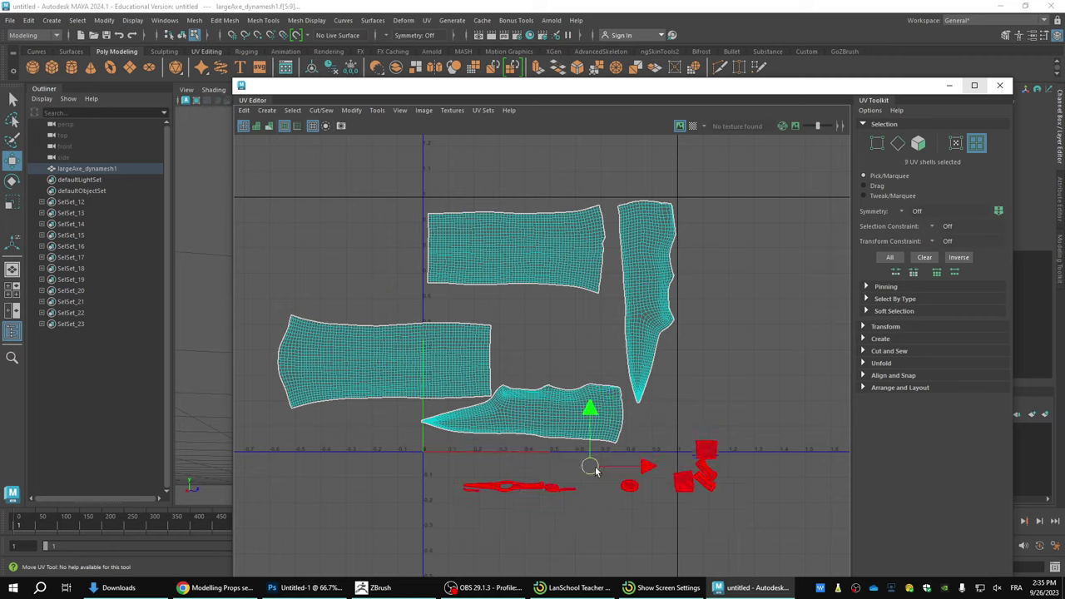
Step: Nudge the horizontal pointed shell slightly right and down, and move the lower wide shell beneath it, across the tile's lower edge
left_click(551, 424)
left_click_drag(529, 409, 553, 384)
key("r")
key("e")
left_click(463, 374)
key("w")
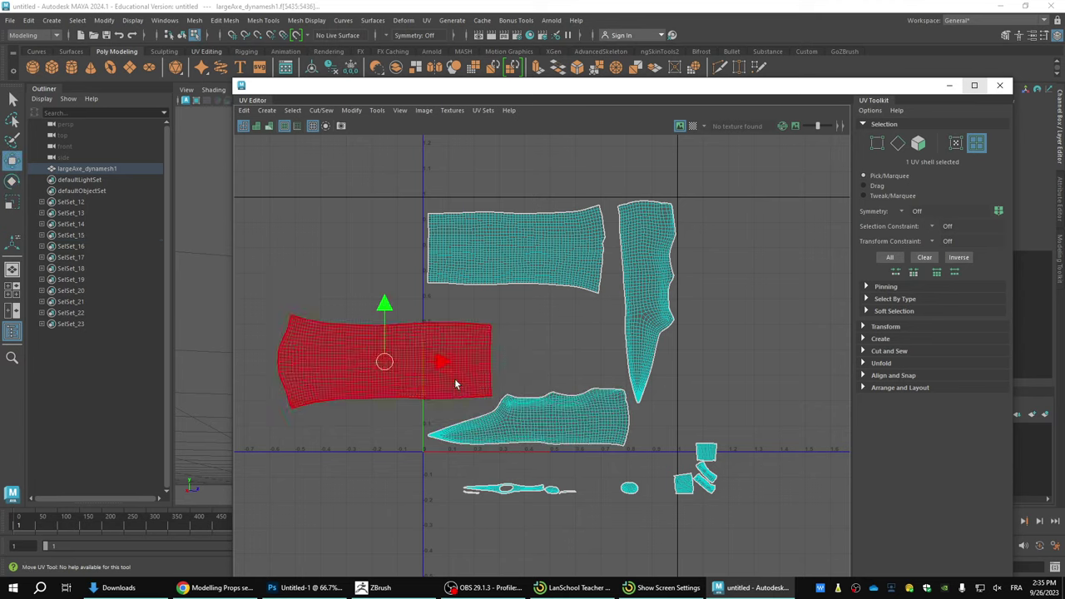
left_click_drag(386, 365, 509, 479)
Step: Turn the horizontal pointed shell around so its tip faces right, tilted slightly down, and place it just under the upper wide shell
left_click(546, 406)
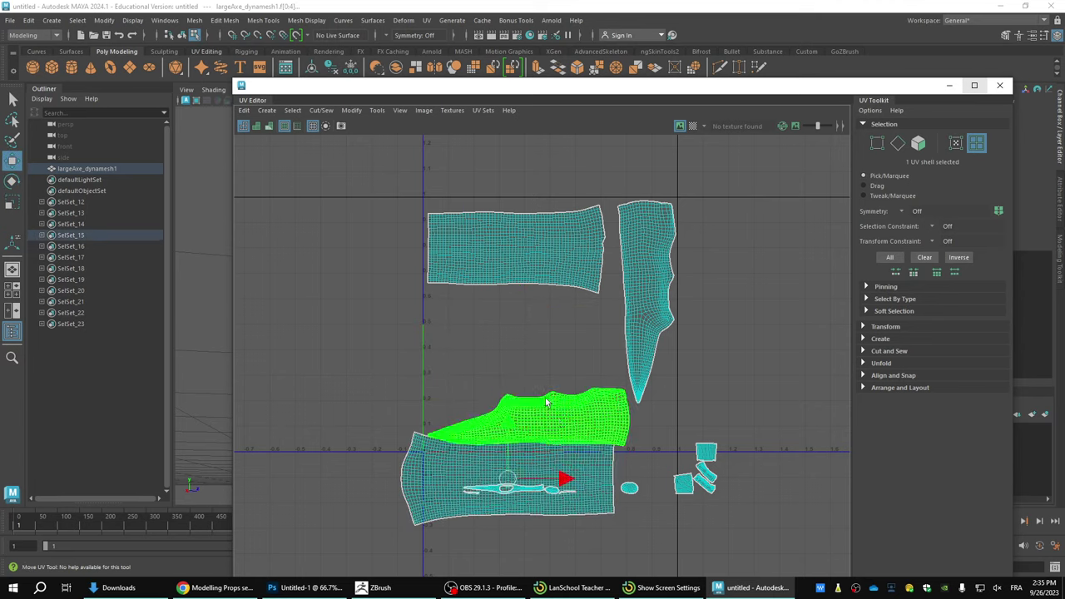
left_click_drag(536, 414, 420, 395)
key("r")
key("e")
key("w")
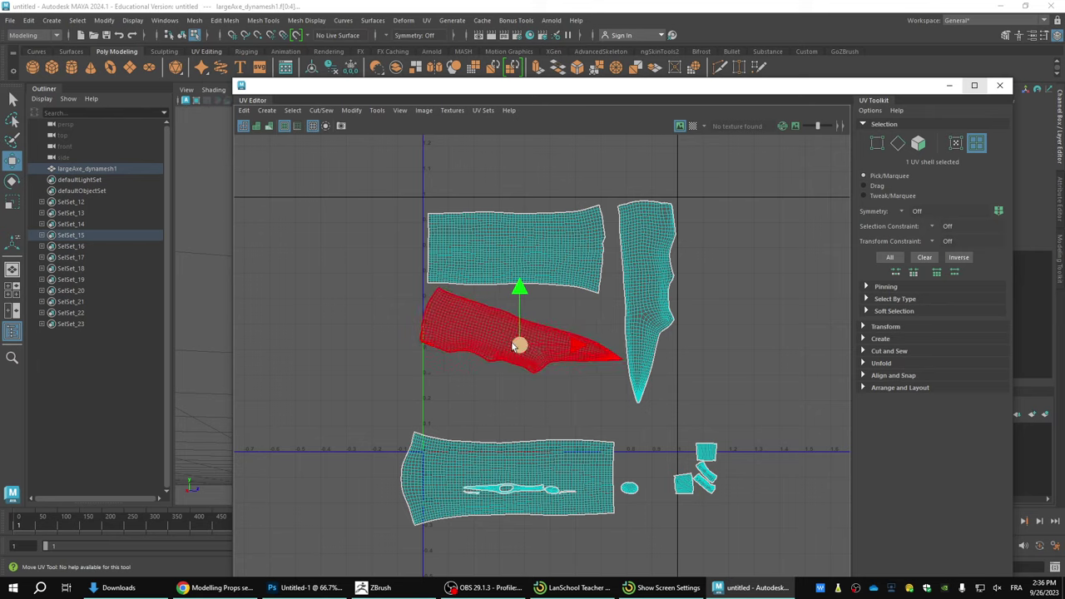
left_click_drag(517, 346, 521, 347)
key("r")
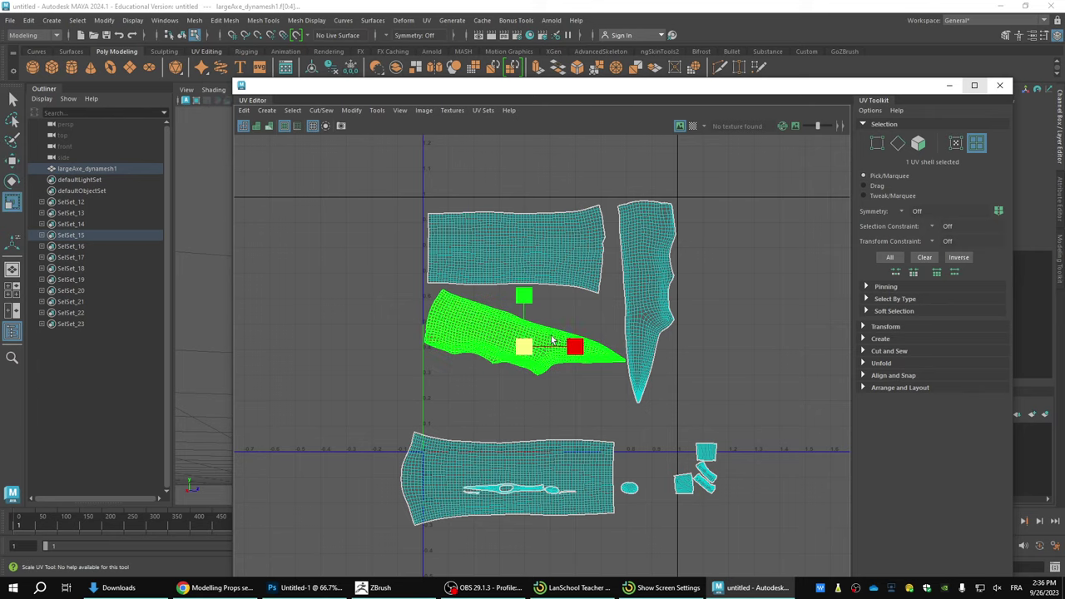
key("e")
left_click_drag(558, 316, 561, 316)
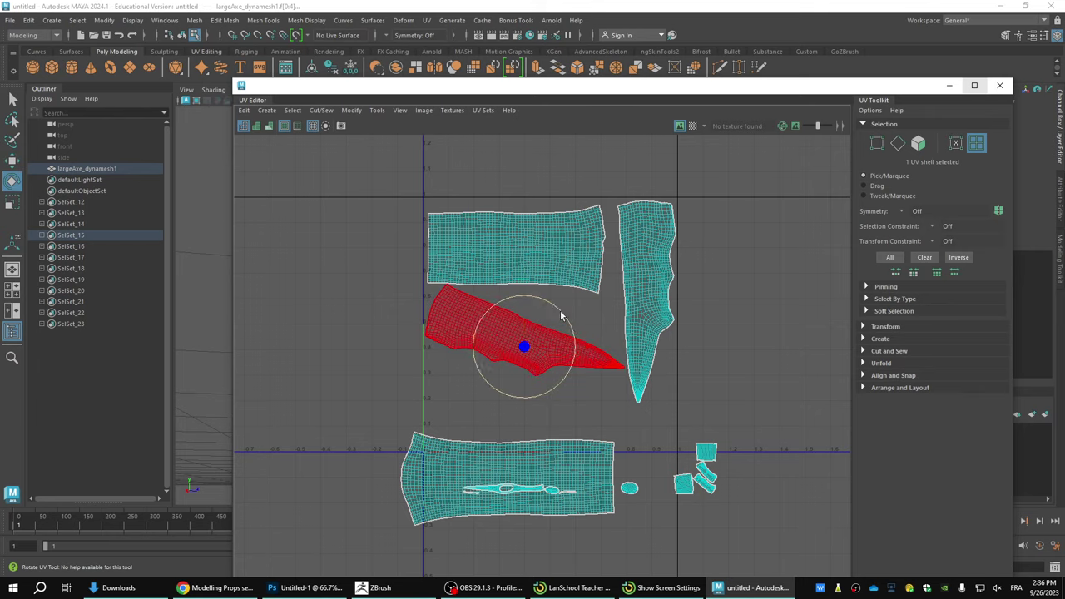
key("r")
key("w")
left_click_drag(520, 347, 521, 350)
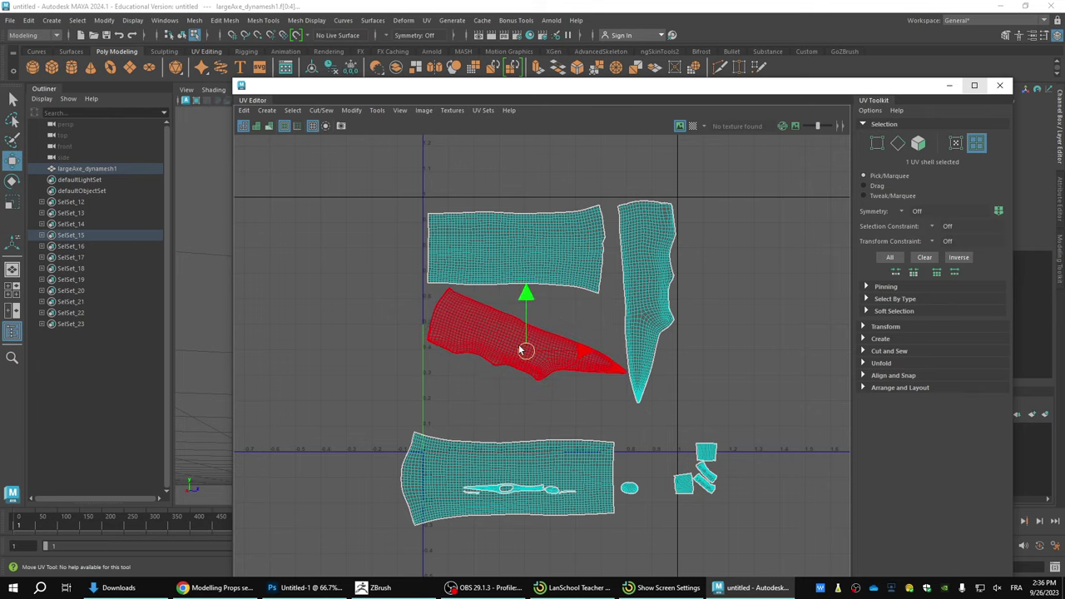
Step: Move the lower wide shell up and slightly right, below the tilted pointed shell and against the tile's left edge
left_click(524, 443)
key("r")
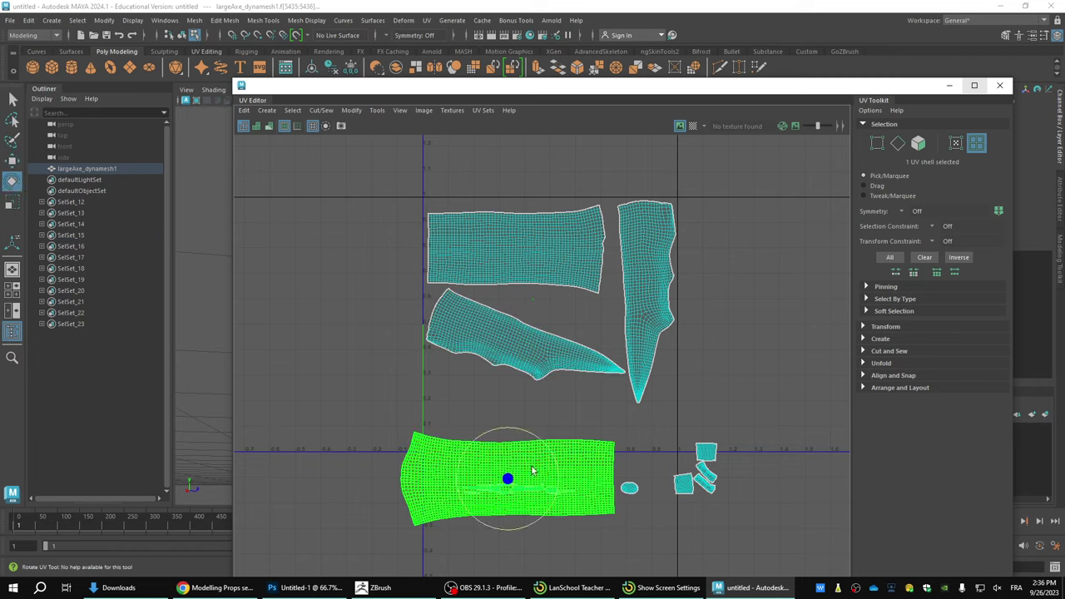
key("w")
left_click_drag(516, 449, 533, 432)
Step: Rotate the upright pointed shell by about 180 degrees so that its tip points up
left_click(662, 304)
key("e")
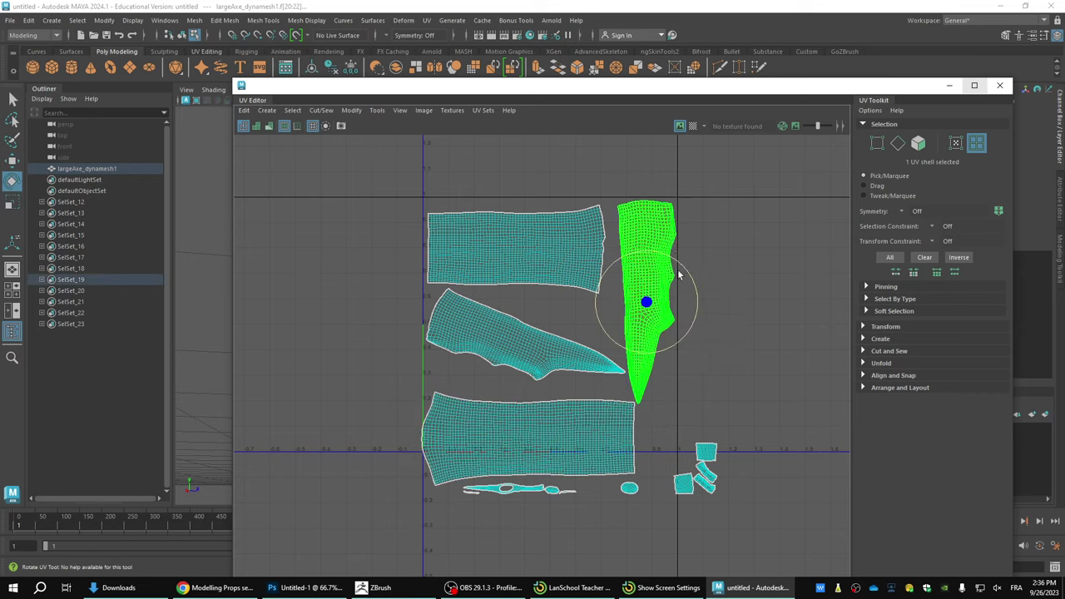
left_click_drag(672, 260, 586, 380)
key("w")
Step: Tilt the middle pointed shell so its tip points slightly upward, and fit it between the two wide shells near the tile's left edge
left_click(526, 344)
key("r")
key("e")
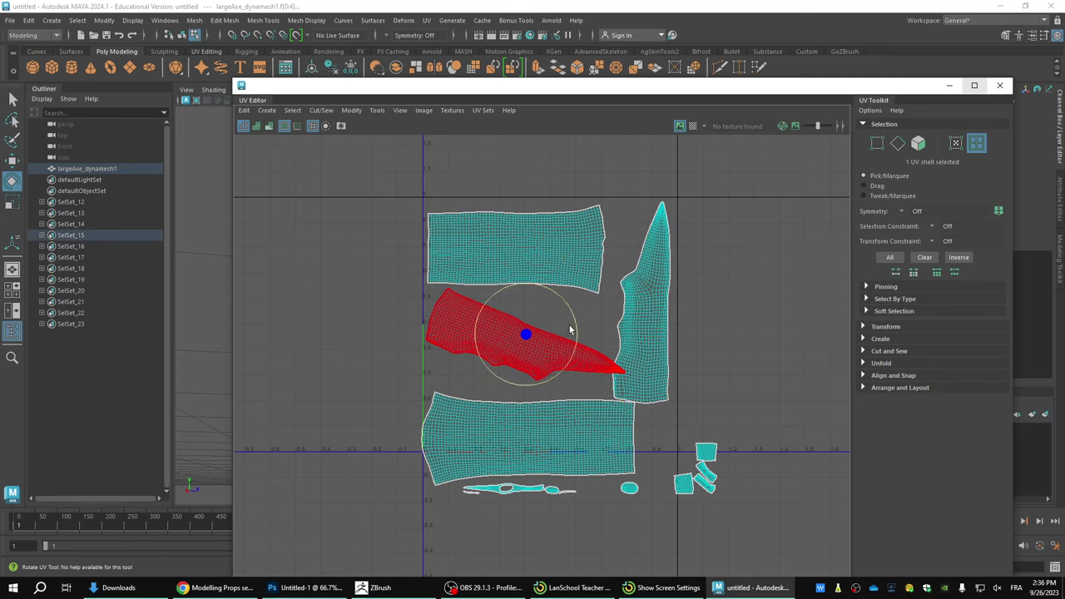
left_click_drag(573, 320, 560, 297)
key("w")
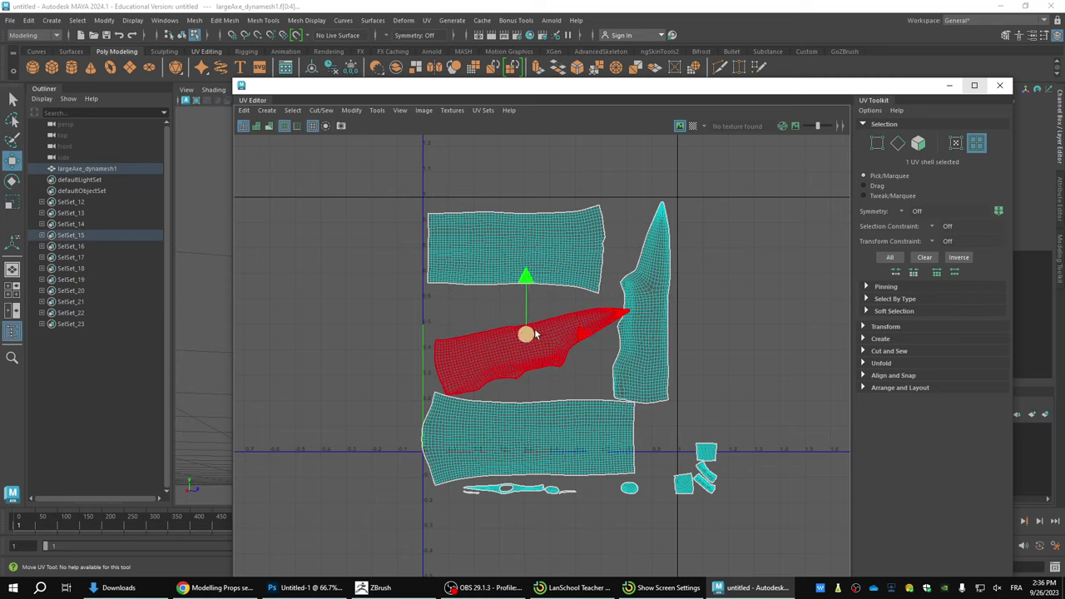
left_click_drag(528, 331, 524, 326)
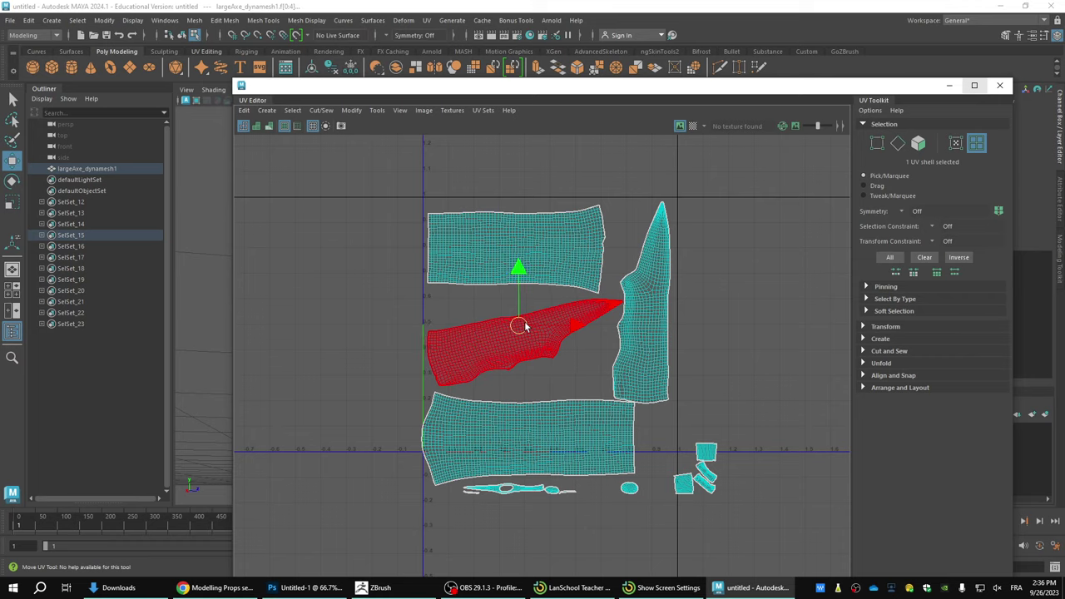
Step: Move the square and curved small shells under the middle pointed shell's tip, and the four narrow shells under the upper wide shell
left_click_drag(691, 506, 584, 368)
left_click_drag(630, 492, 455, 528)
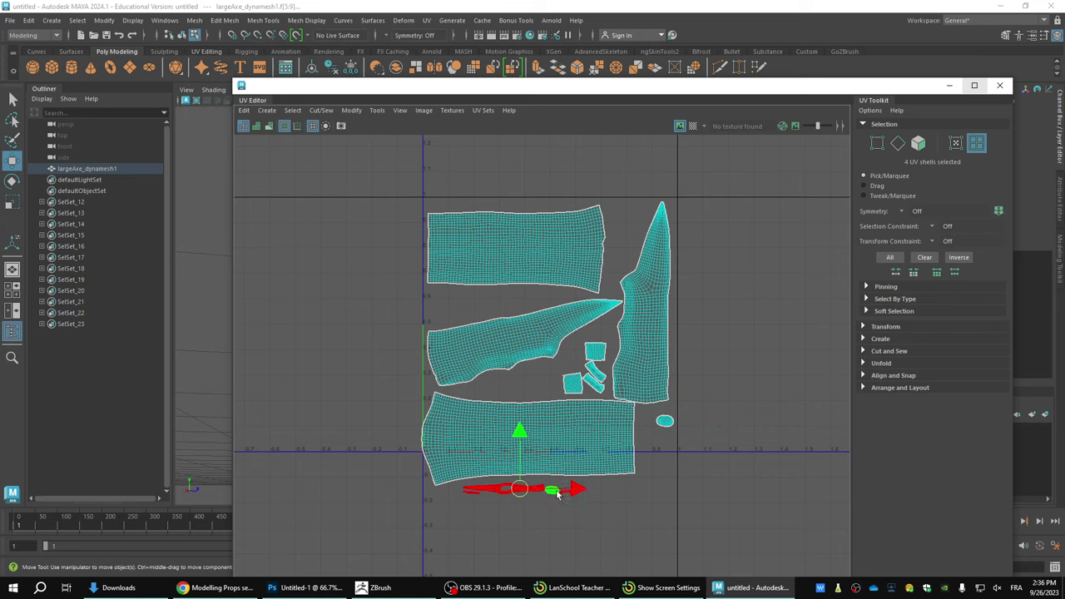
left_click_drag(519, 489, 495, 301)
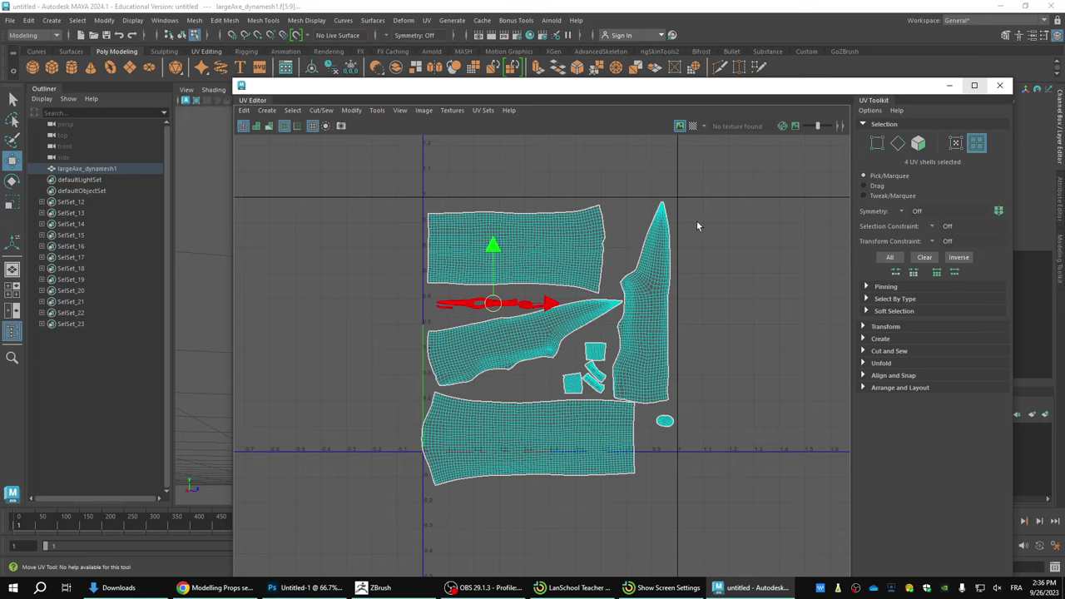
Step: Select all the shells and scale them down uniformly so the layout fits inside the UV tile
key("r")
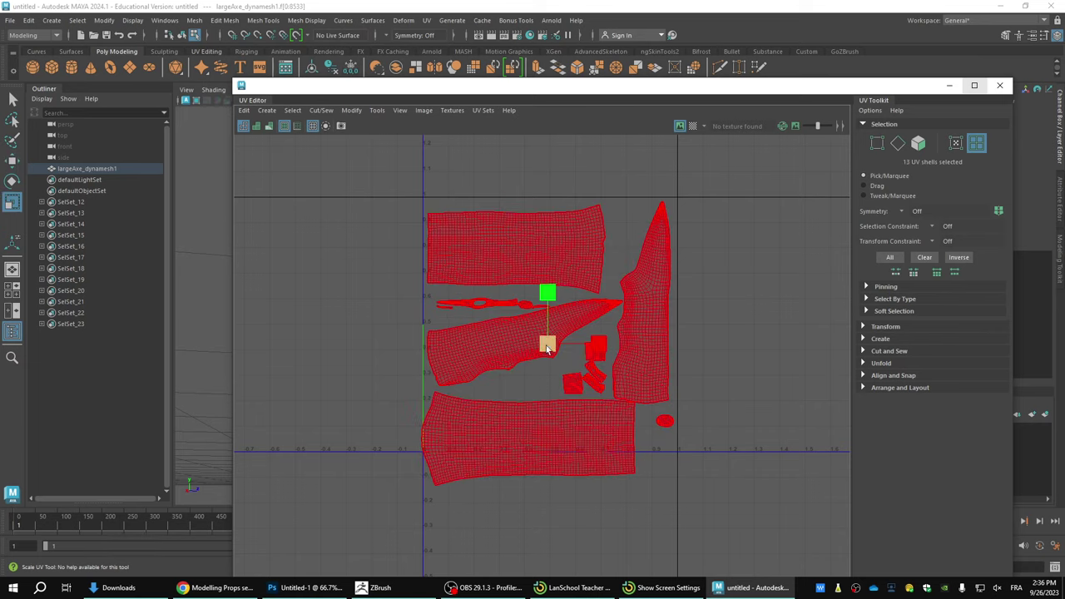
mouse_move(548, 345)
left_mouse_down()
mouse_move(526, 328)
mouse_move(549, 343)
mouse_move(540, 327)
left_mouse_up()
key("w")
Step: Move the upright pointed shell slightly right and down, and shift the lower wide shell a little left
left_click(622, 316)
left_click(623, 310)
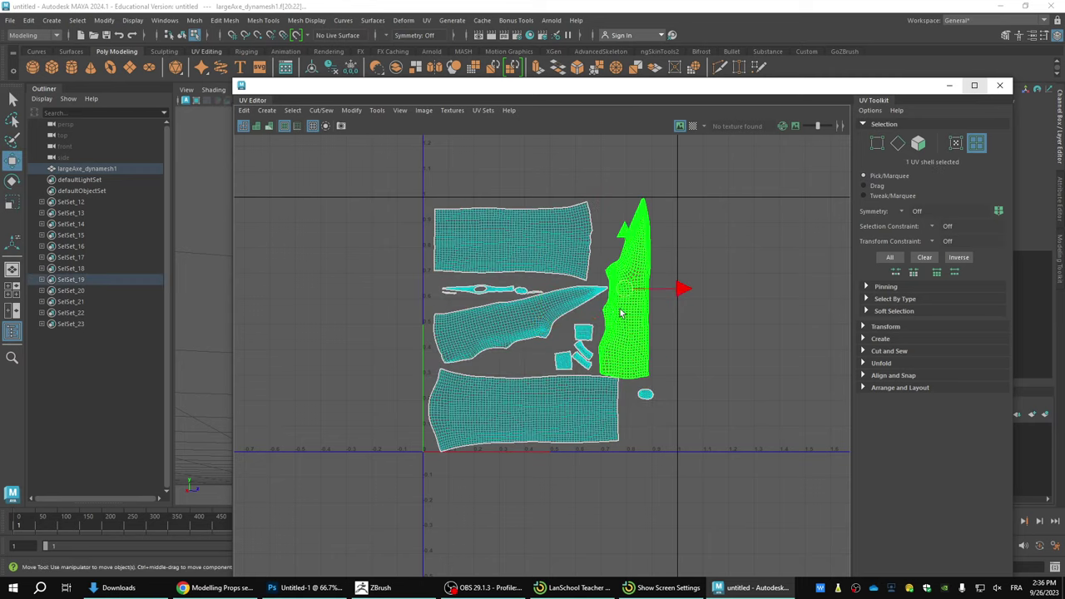
left_click_drag(629, 290, 636, 297)
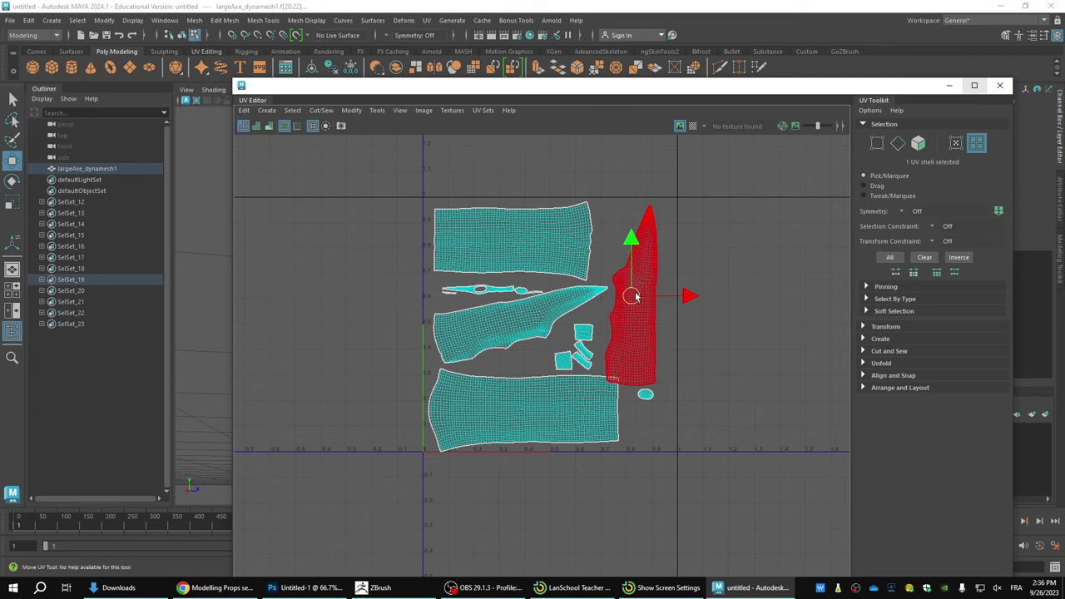
left_click(535, 408)
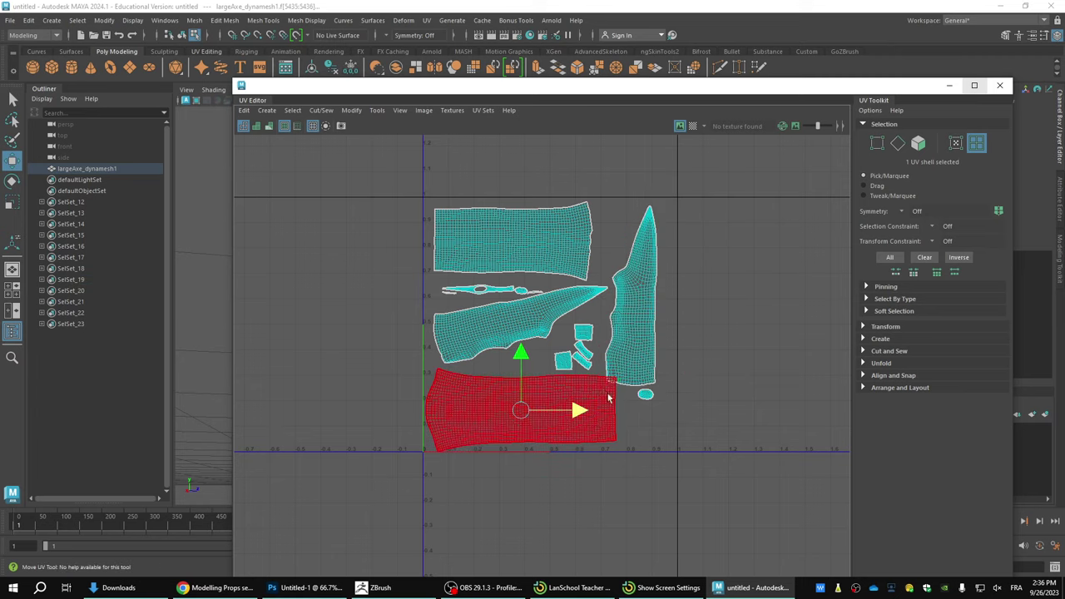
Step: Raise the upright pointed shell clear of the lower wide shell, and move the oval shell into the gap beside its tip
left_click(636, 309)
left_click_drag(633, 295, 635, 290)
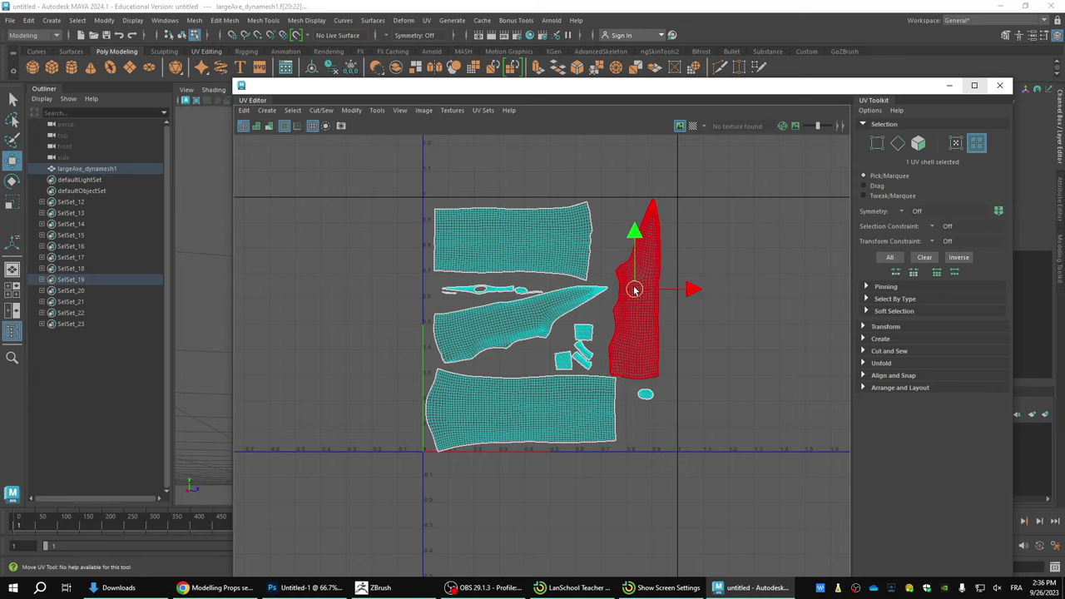
left_click(644, 394)
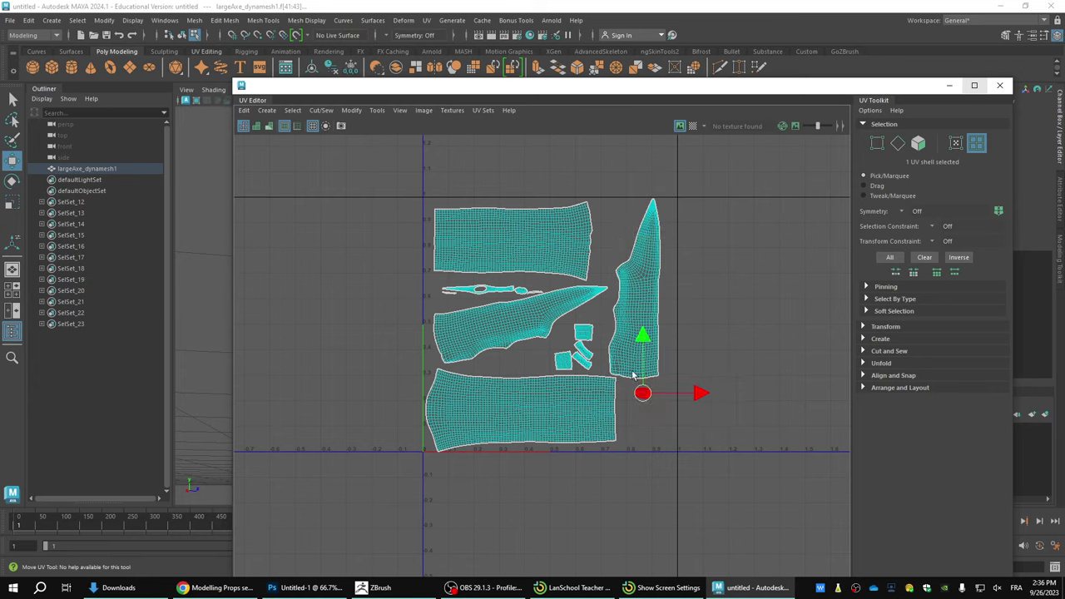
left_click_drag(643, 393, 615, 221)
Step: Enlarge the four small square and curved shells, and move the upper square to the left of the other square
left_click(590, 360)
left_click_drag(573, 366, 576, 335)
key("r")
key("w")
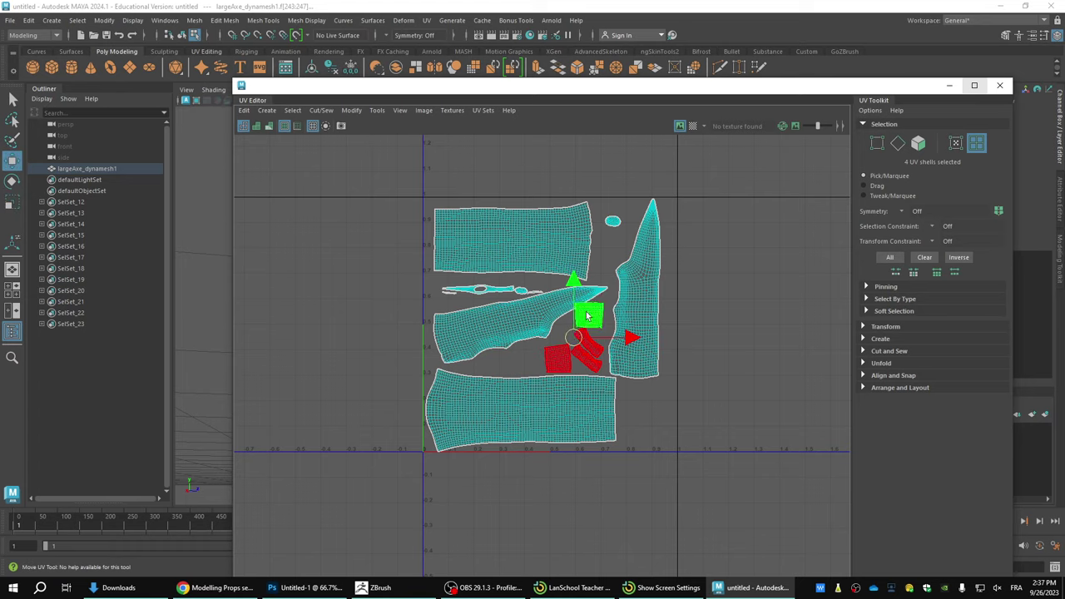
left_click(587, 316)
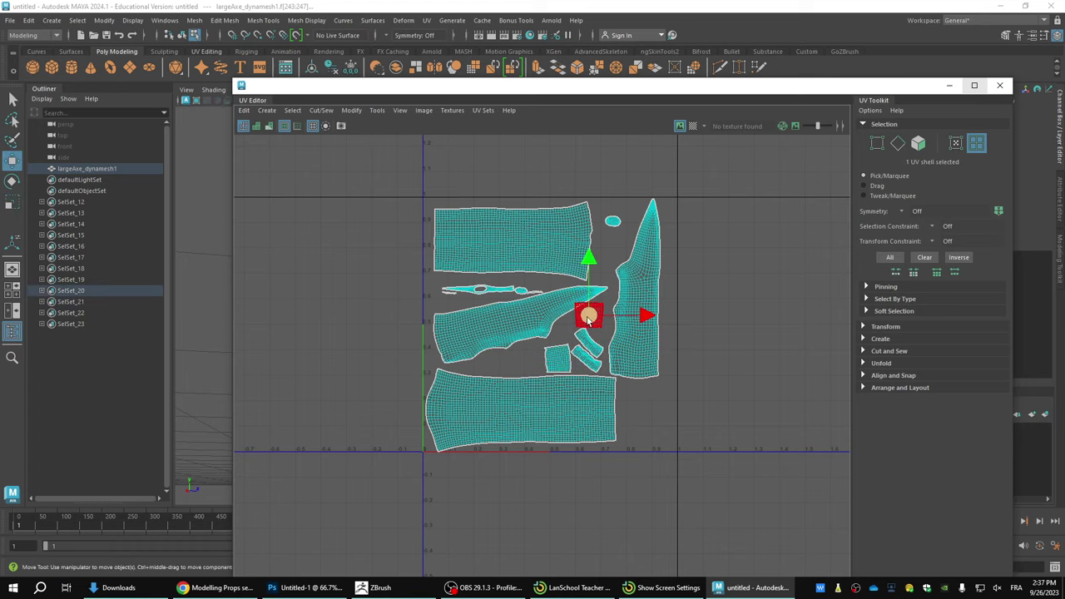
left_click_drag(588, 318, 524, 365)
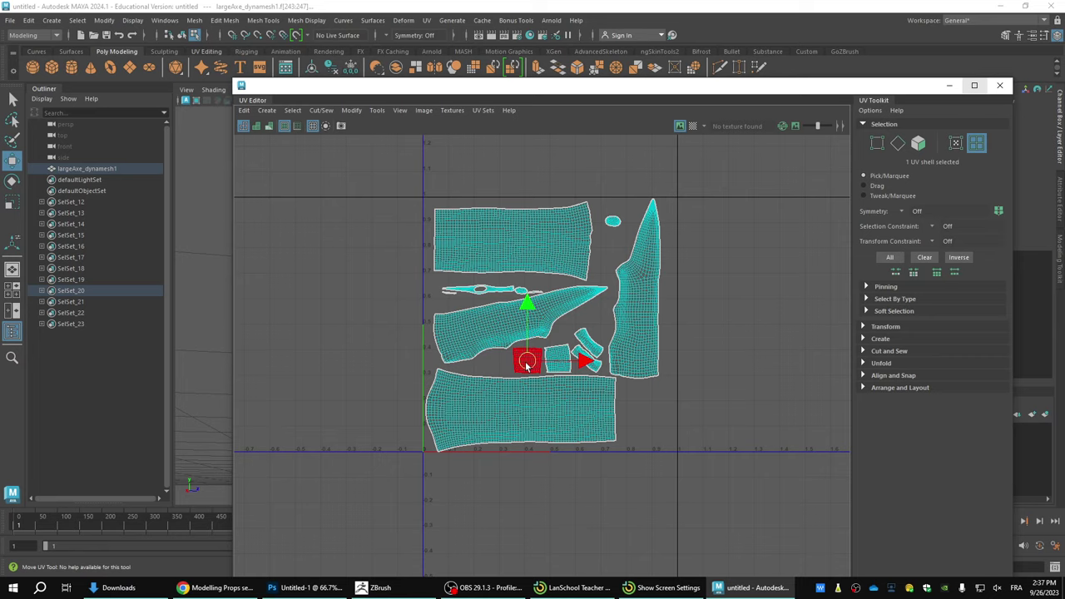
Step: Enlarge the four narrow shells under the upper wide shell and shift them right, inside the tile's left edge
left_click_drag(427, 307, 429, 306)
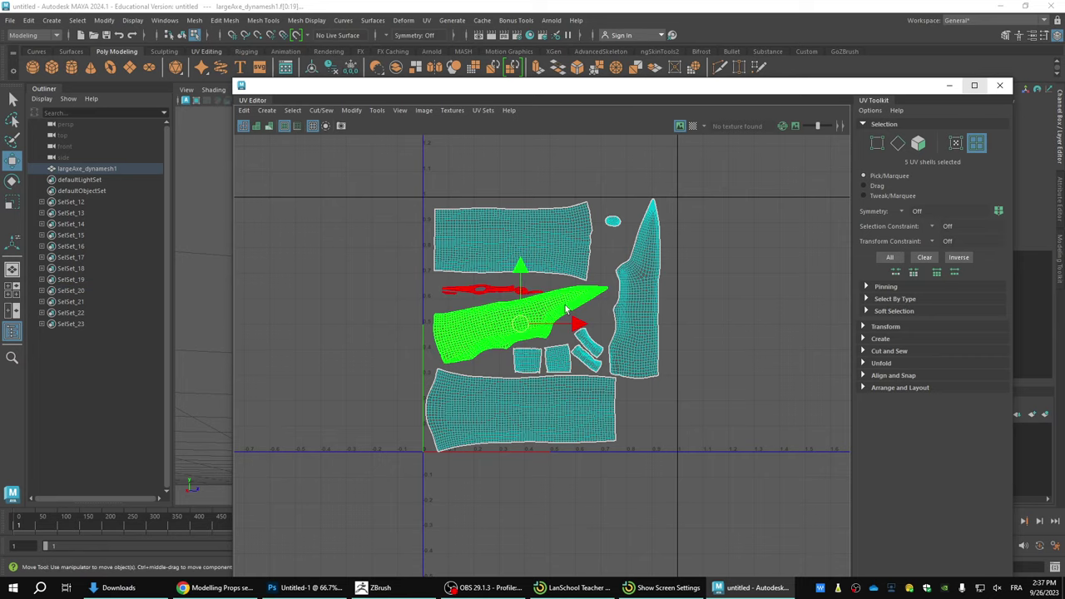
key("r")
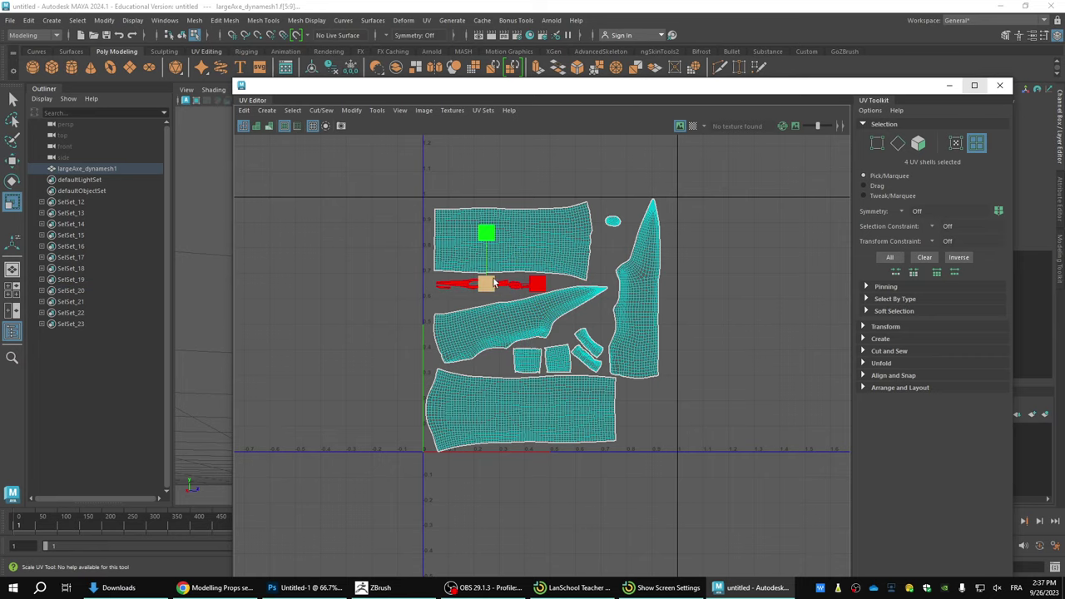
left_click_drag(524, 315, 537, 312)
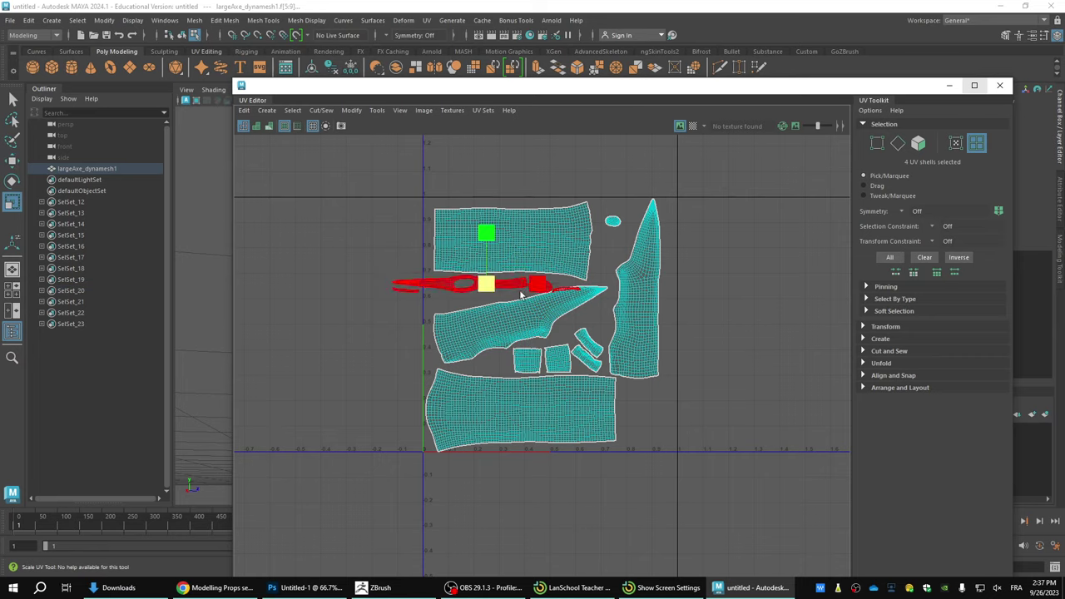
key("w")
left_click_drag(492, 284, 523, 287)
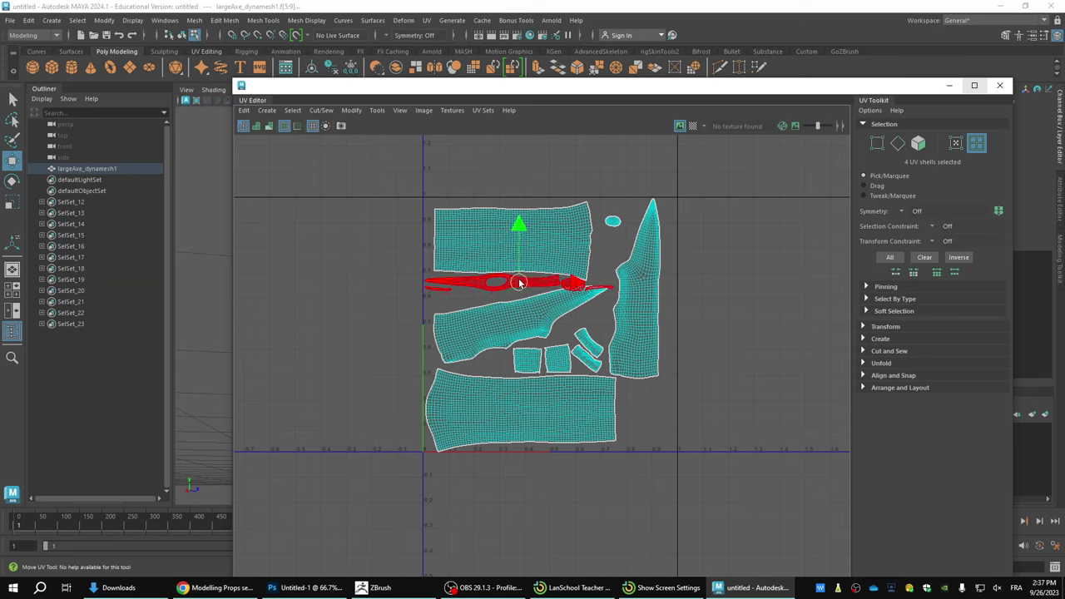
Step: Rotate the four narrow shells by about 180 degrees and slide them left, fitting the long one under the upper wide shell
key("r")
key("e")
left_click_drag(556, 251, 413, 400)
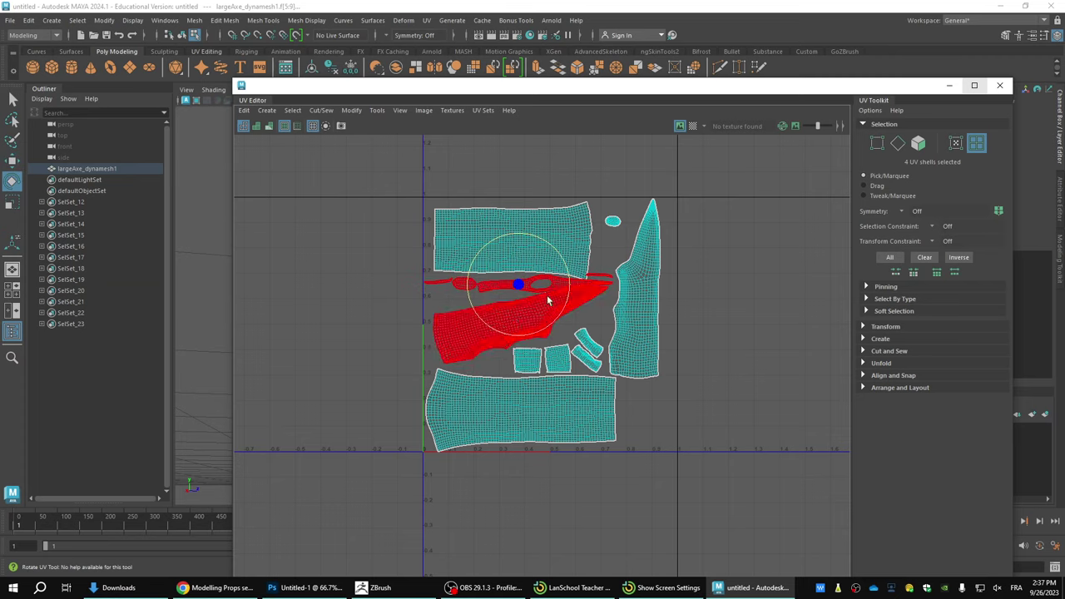
key("w")
left_click_drag(522, 287, 483, 286)
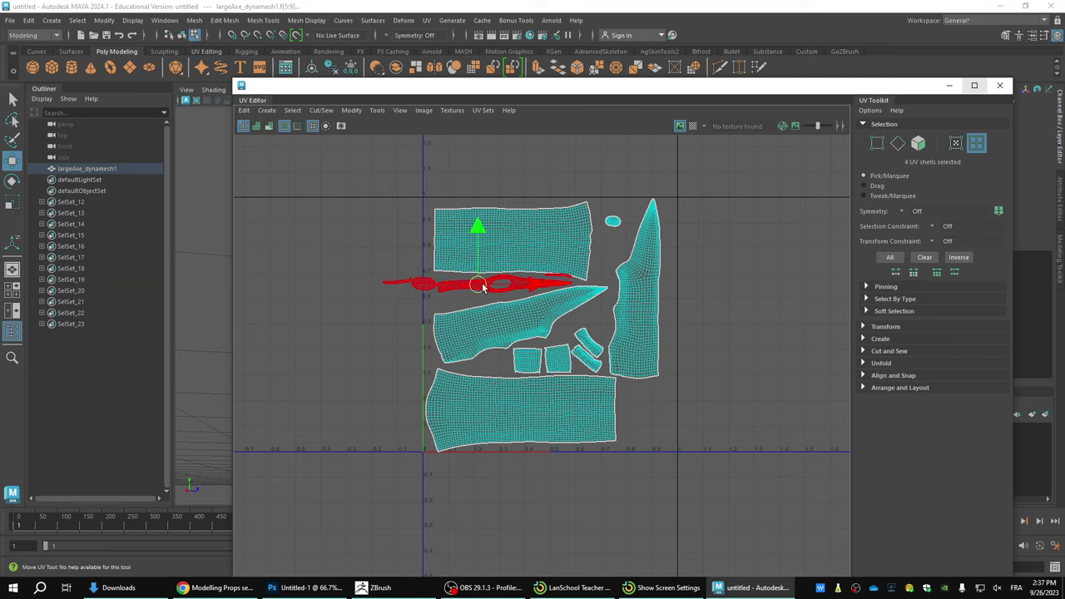
Step: Move the thin sliver at the upper wide shell's edge above the small curved shells, and enlarge the oval beside the upright tip
left_click(535, 281)
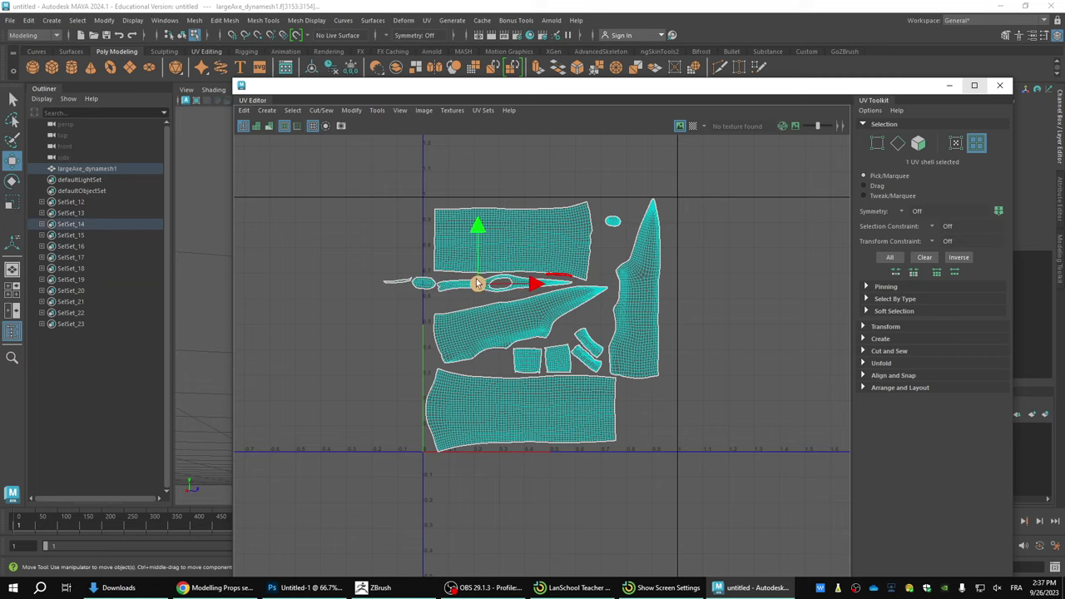
left_click_drag(476, 280, 514, 328)
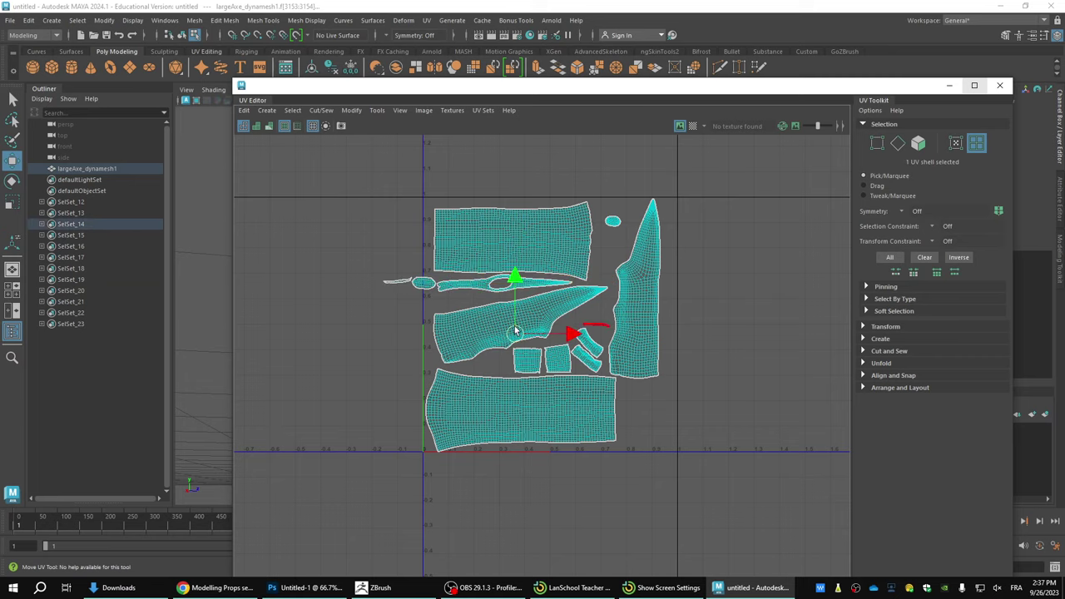
left_click(611, 224)
key("r")
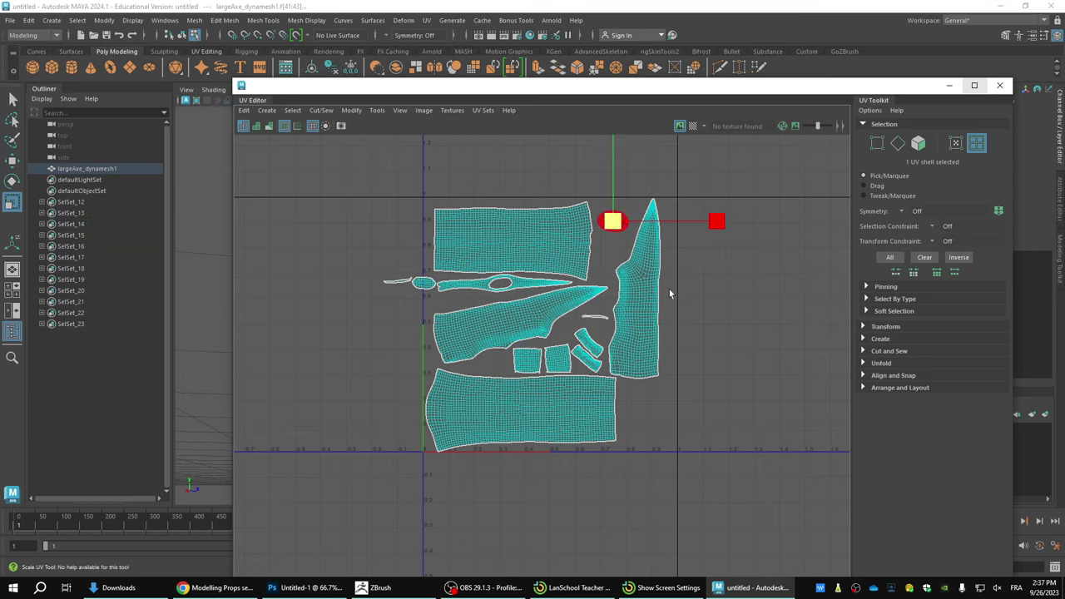
Step: Move the small oval and thin sliver outside the tile into the gap above the lower wide shell, adjusting the sliver's angle and scale
left_click_drag(410, 289, 483, 366)
key("w")
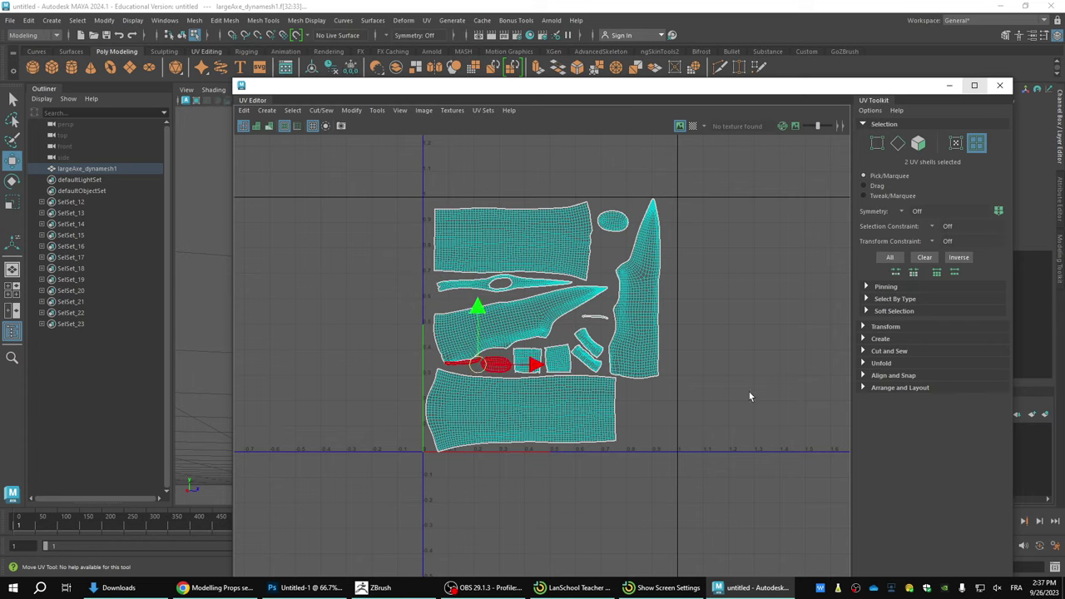
left_click(713, 393)
left_click(468, 366)
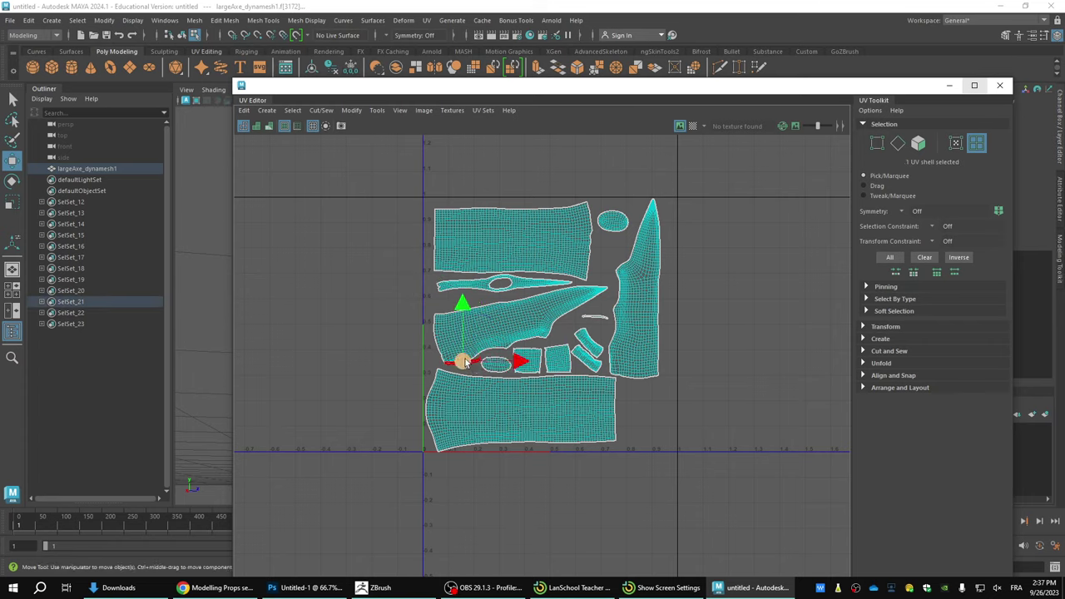
key("e")
key("r")
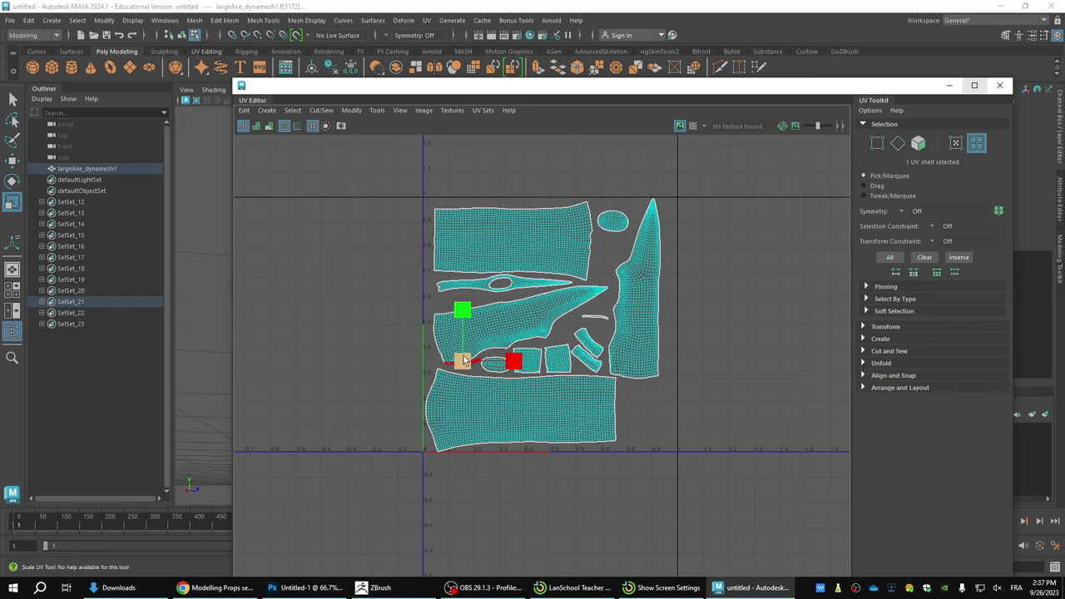
key("w")
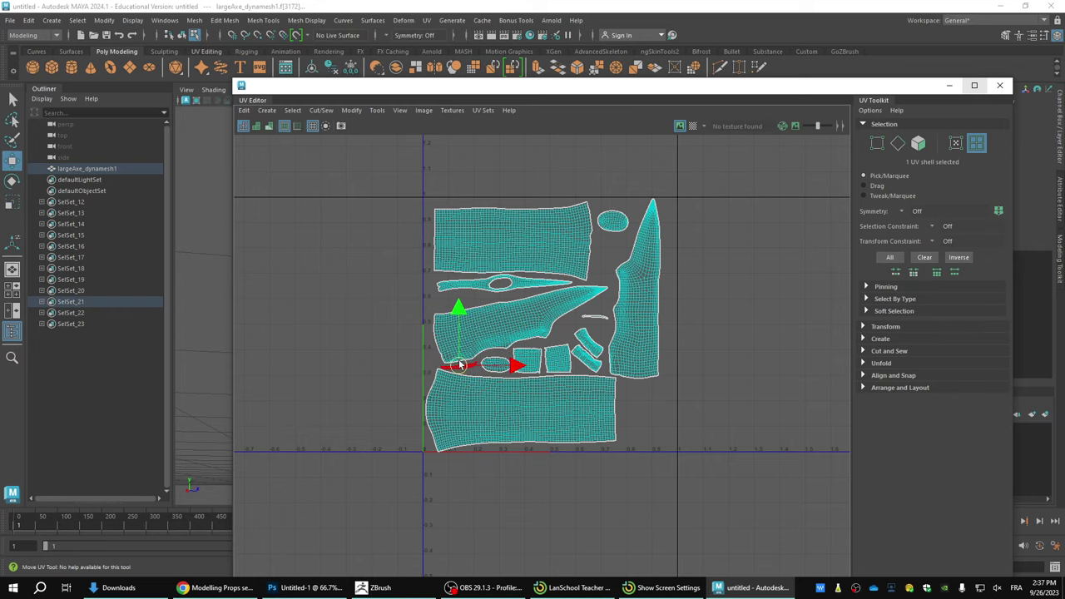
Step: Close the UV Editor, select the whole axe in object mode, and send it to ZBrush with GoZ
left_click(744, 314)
left_click(993, 82)
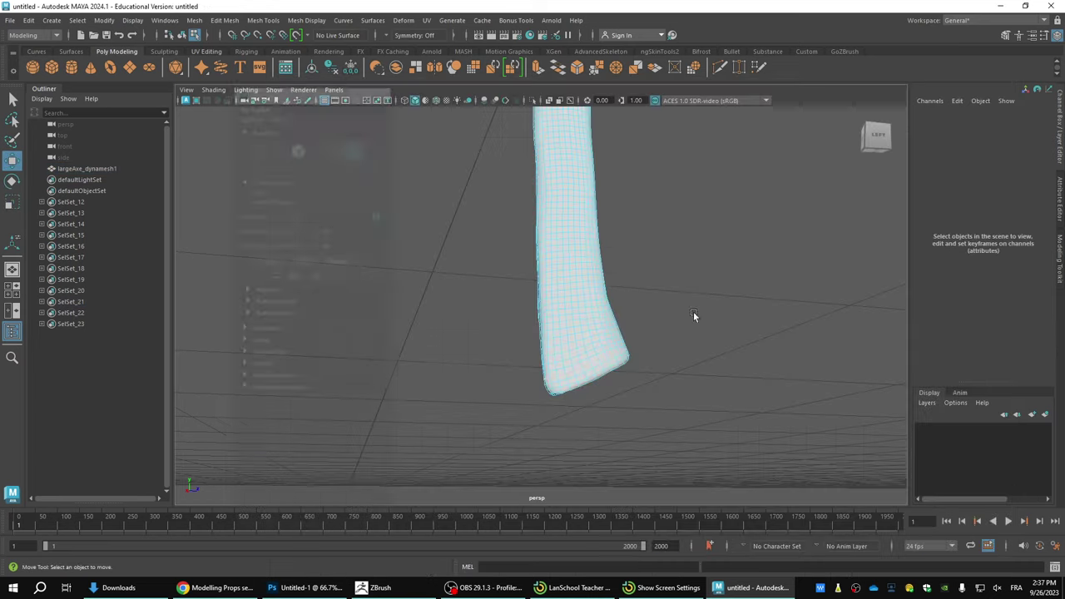
right_click_drag(601, 259, 647, 244)
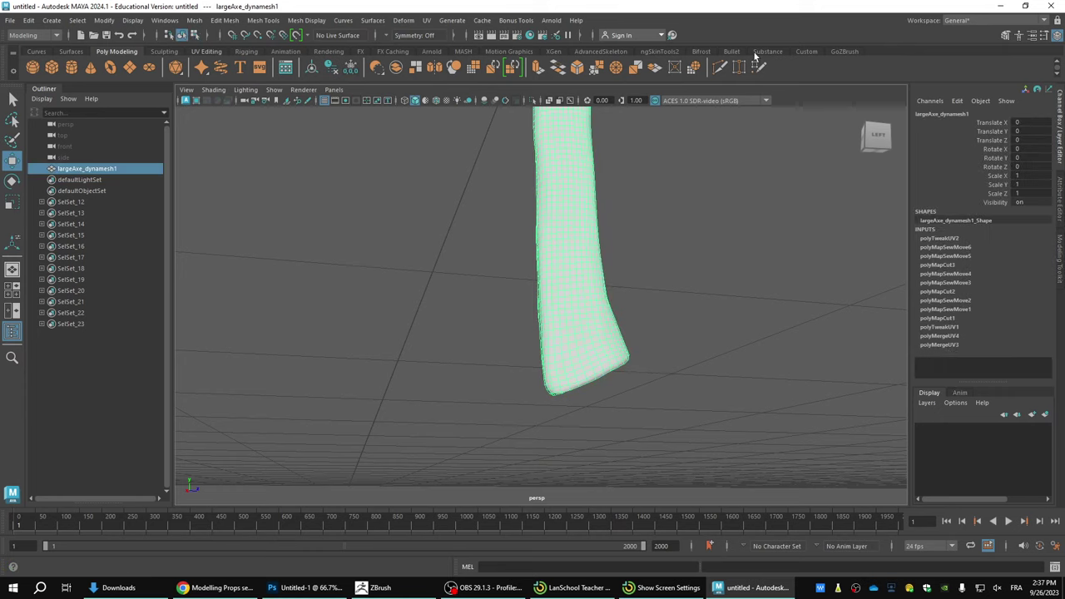
left_click(844, 52)
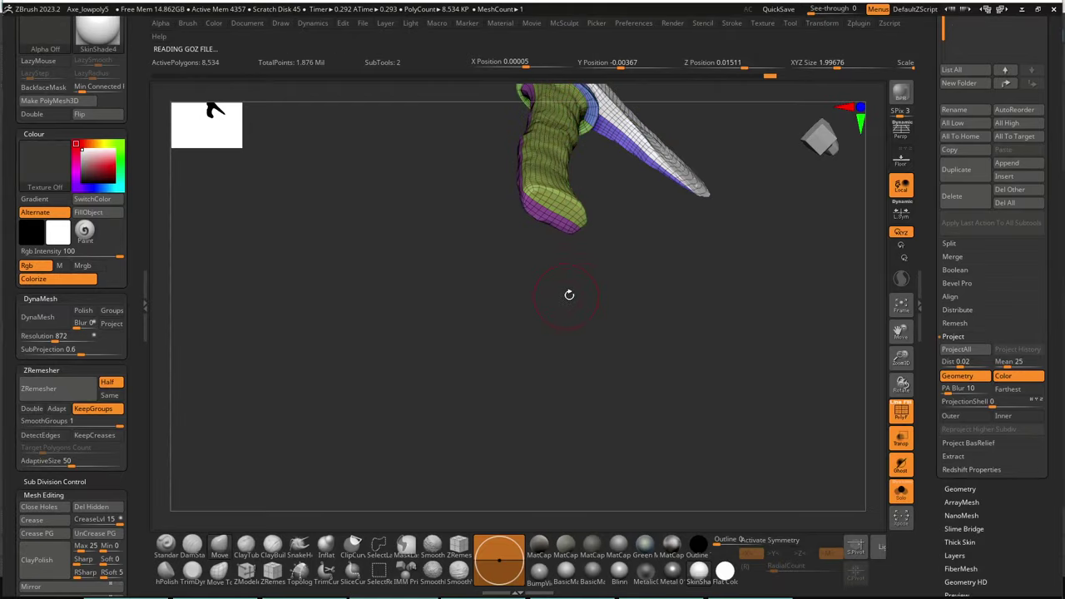
left_click_drag(736, 257, 619, 347)
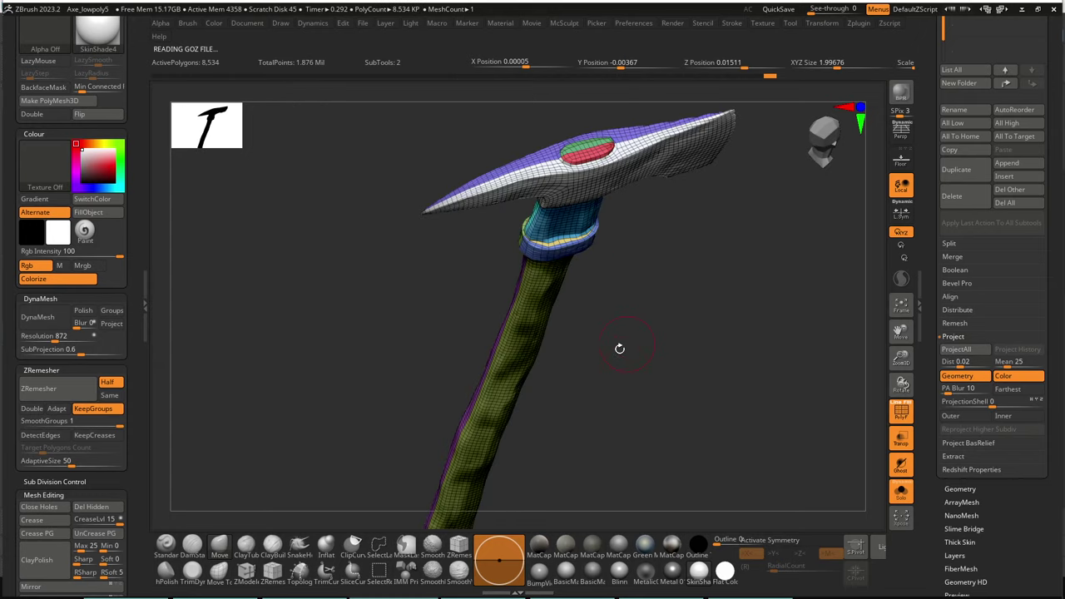
Step: Regroup the imported low-poly axe into polygroups based on its UV shells
left_click_drag(129, 441, 136, 351)
left_click(51, 230)
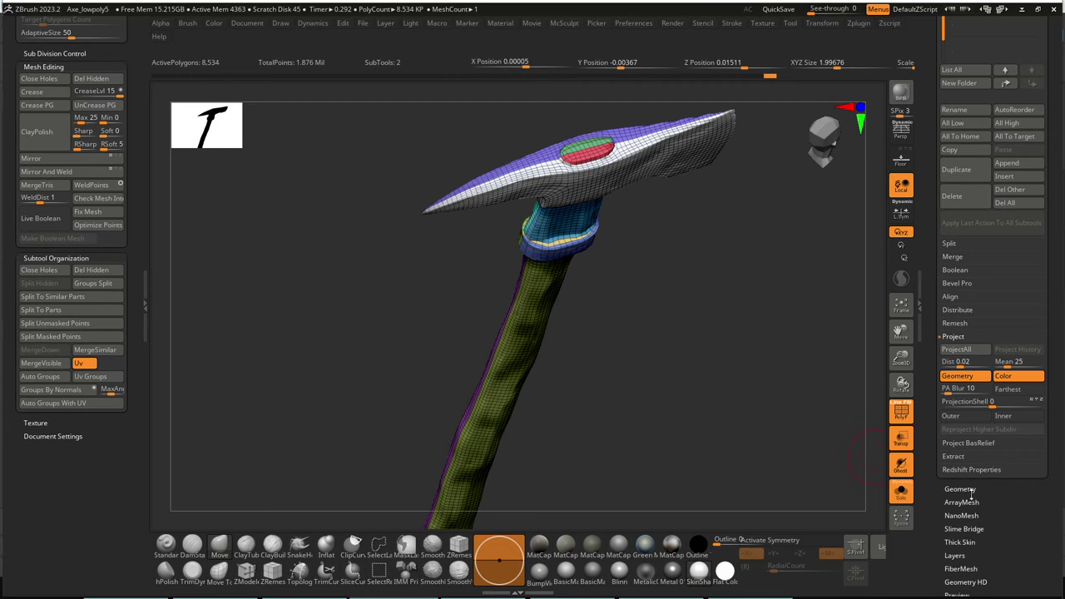
left_click(64, 404)
mouse_move(716, 341)
left_mouse_down()
mouse_move(714, 373)
mouse_move(736, 393)
mouse_move(711, 349)
mouse_move(706, 293)
mouse_move(686, 331)
mouse_move(711, 379)
left_mouse_up()
left_click_drag(485, 361, 746, 376)
key("shift+f")
key("shift+f")
left_click_drag(785, 199, 819, 229)
Step: Compare the original largeAxe_dynamesh subtool with the low-poly largeAxe_dynamesh1 around the handle collar, ending on the low-poly one
left_click_drag(929, 127, 932, 232)
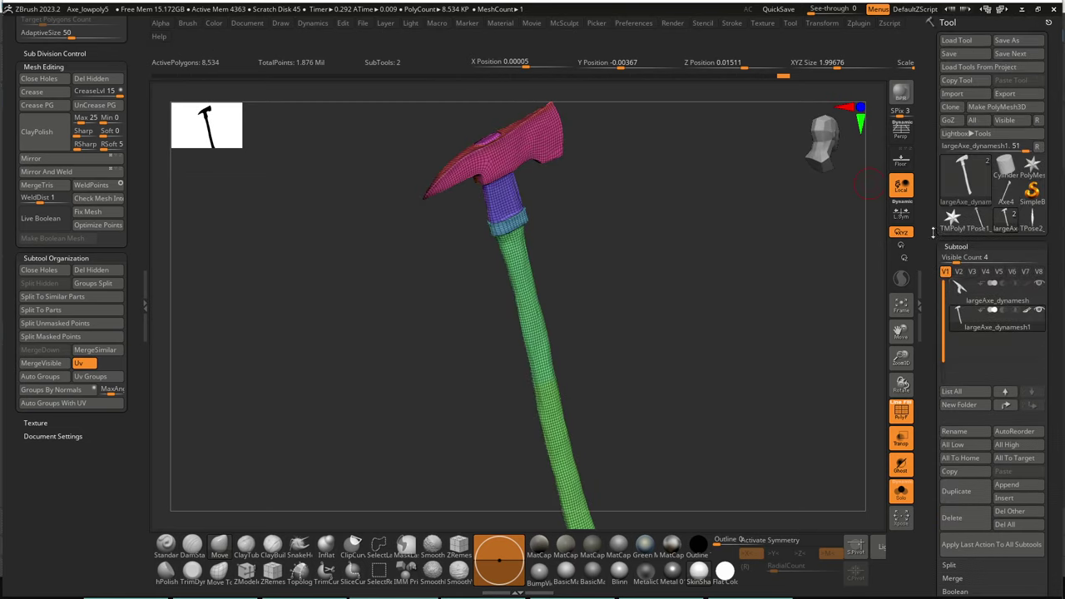
key("shift+f")
left_click(970, 295)
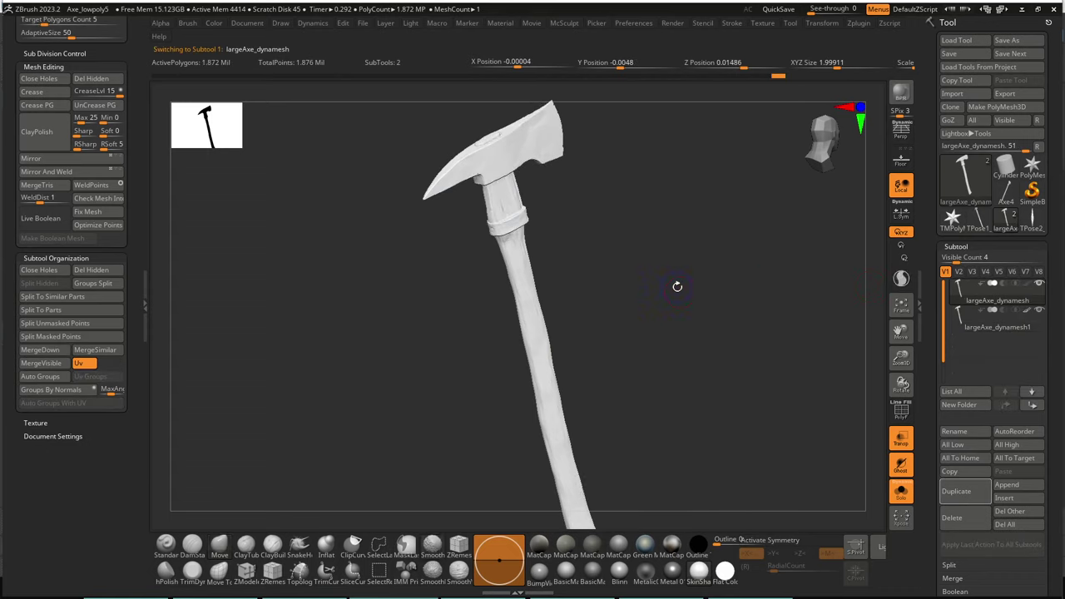
key("shift+f")
left_click_drag(719, 265, 712, 449, "alt")
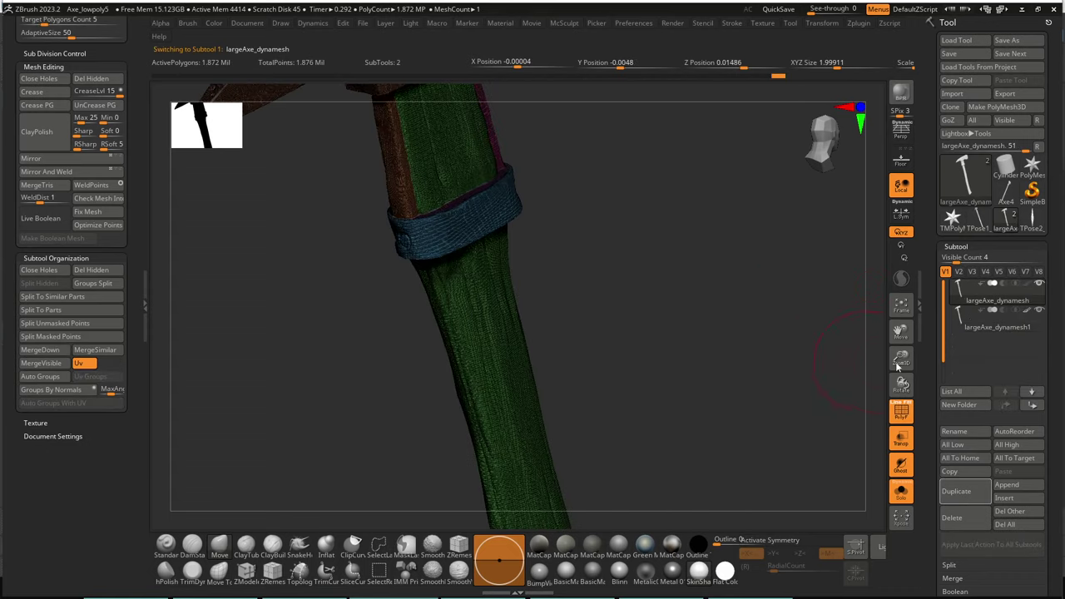
left_click(970, 324)
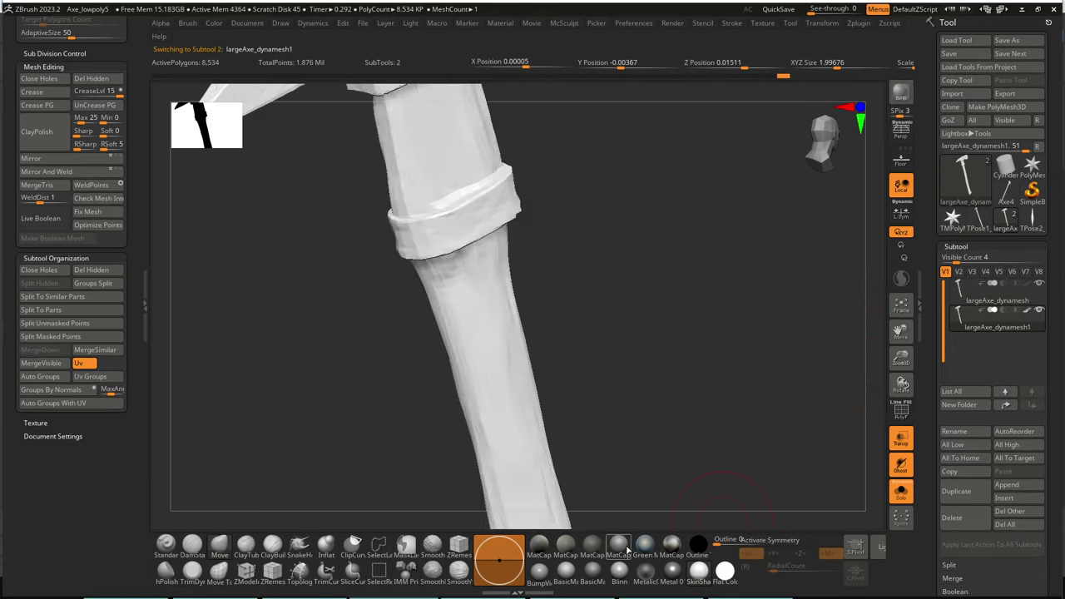
Step: Switch the axe to a blue-grey MatCap material and turn the polygroup wireframe back on
left_click(627, 549)
left_click(639, 551)
left_click_drag(642, 360, 685, 389, "alt")
key("shift+f")
Step: Subdivide largeAxe_dynamesh1 once and project the original sculpt's detail onto it with ProjectAll
scroll(943, 502, "down", 5)
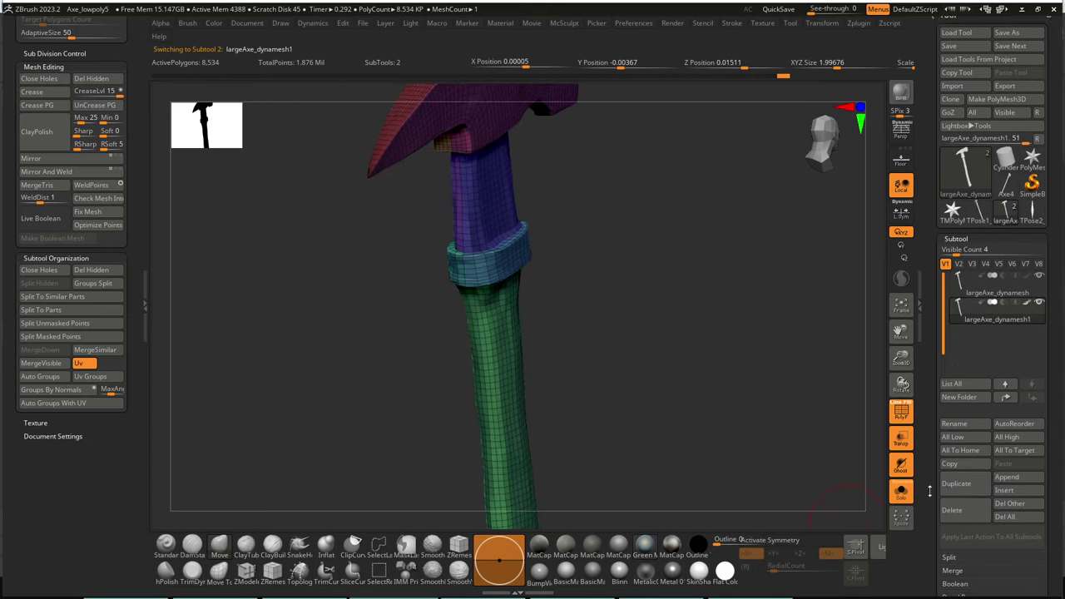
left_click(961, 448)
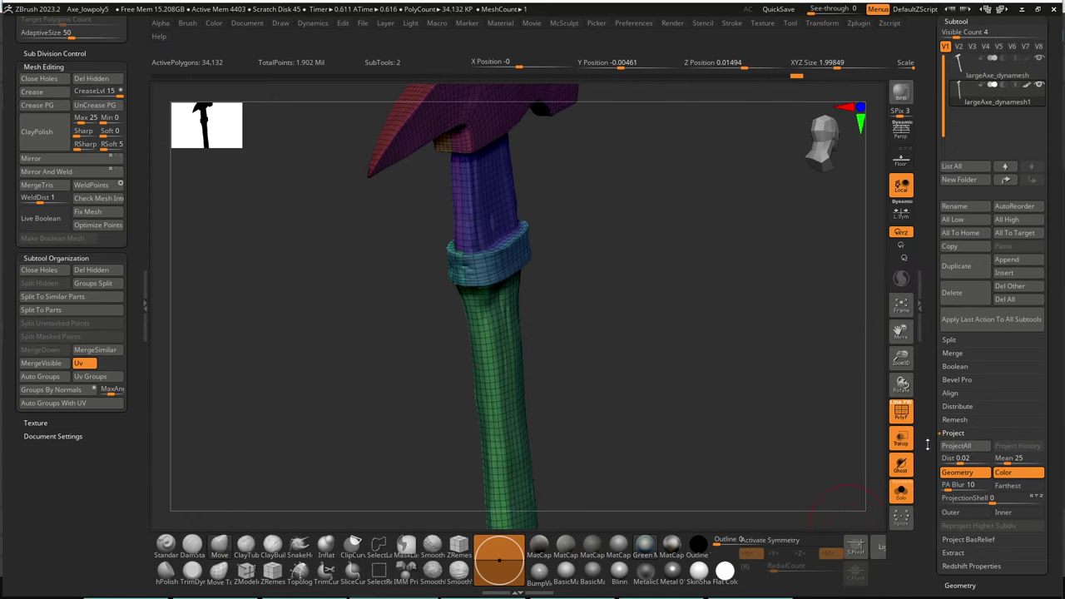
scroll(943, 444, "down", 3)
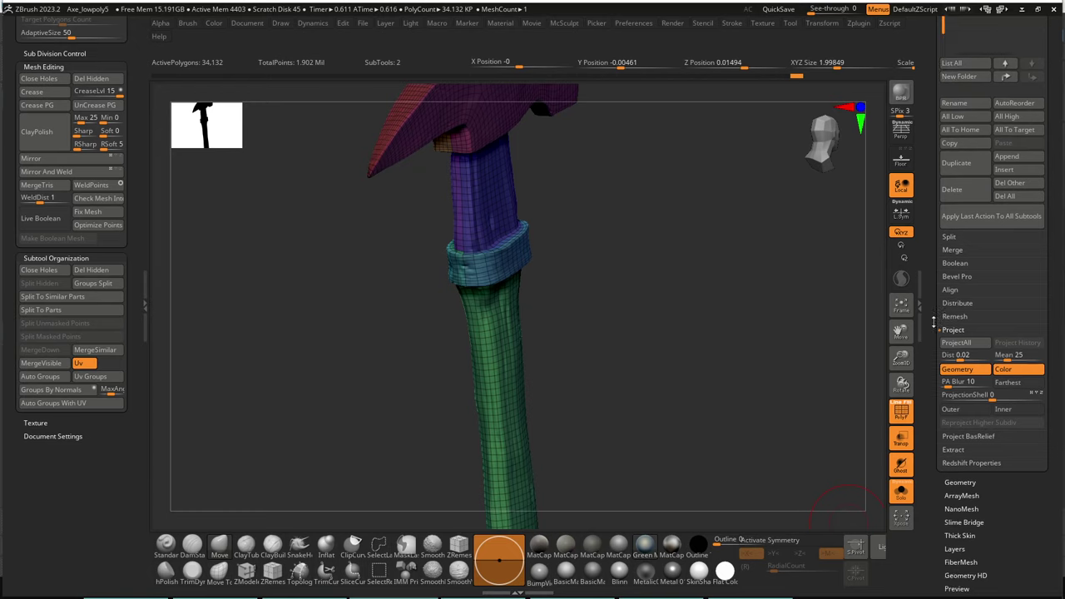
scroll(934, 285, "up", 1)
Step: Hide the wireframe, then subdivide the low-poly axe and reproject the original's detail two more times
key("shift+f")
key("ctrl+d")
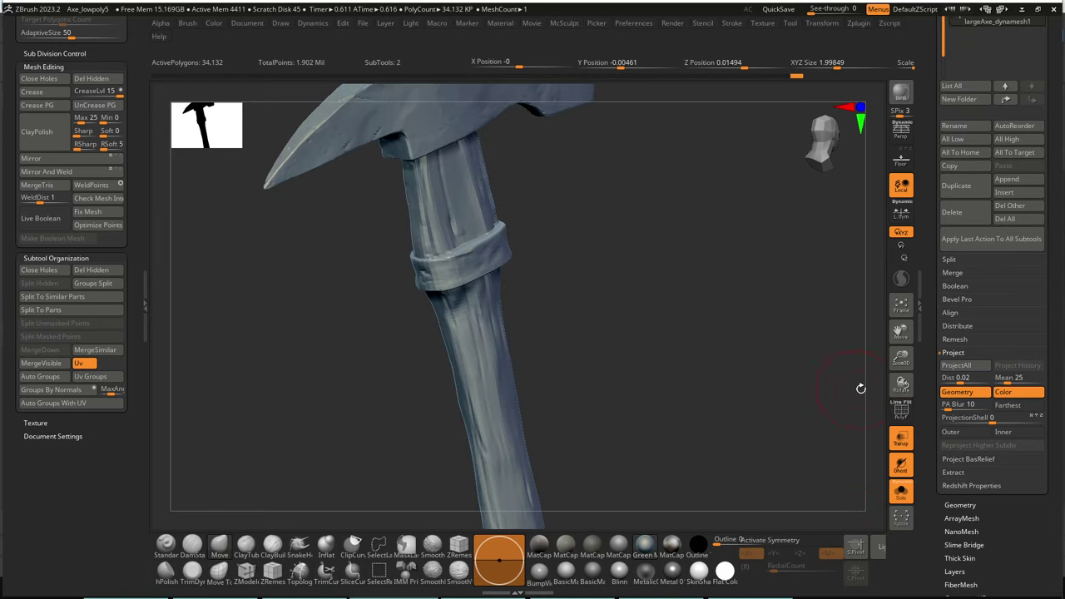
left_click(956, 366)
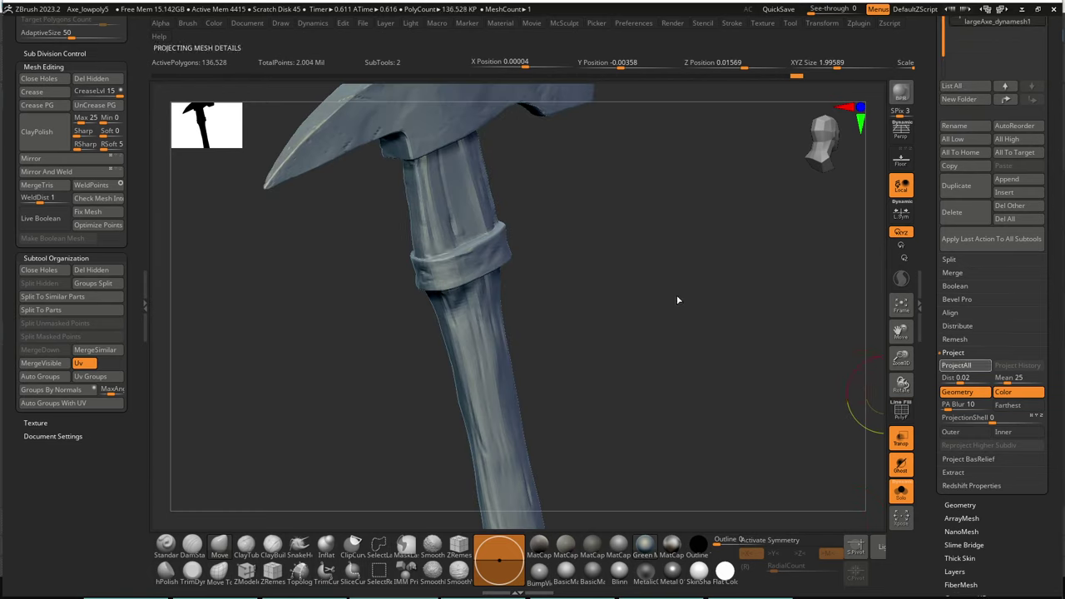
left_click_drag(671, 361, 665, 385)
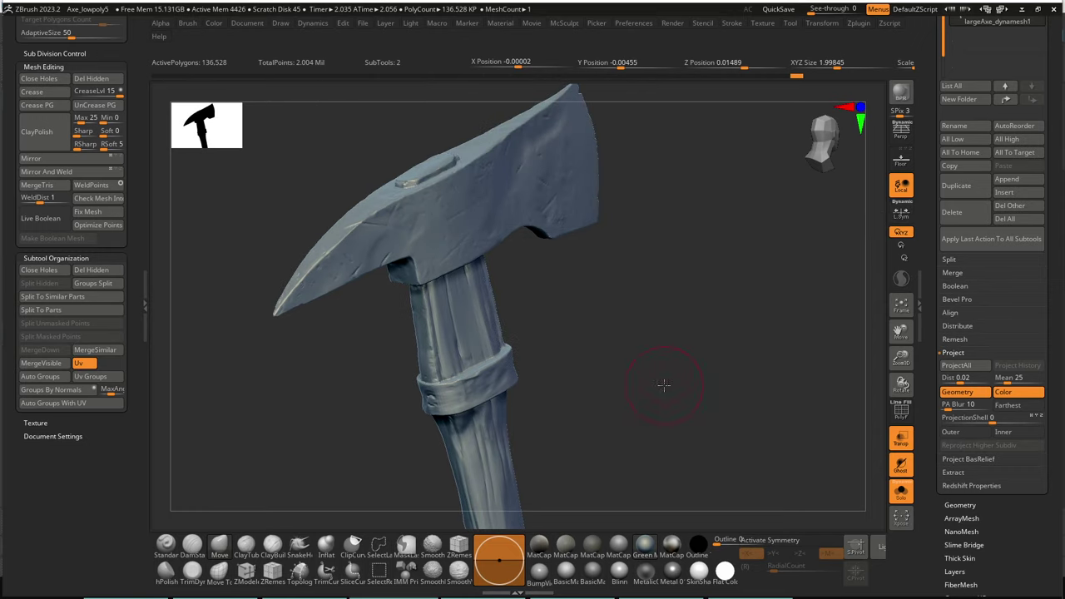
key("ctrl+d")
left_click(956, 366)
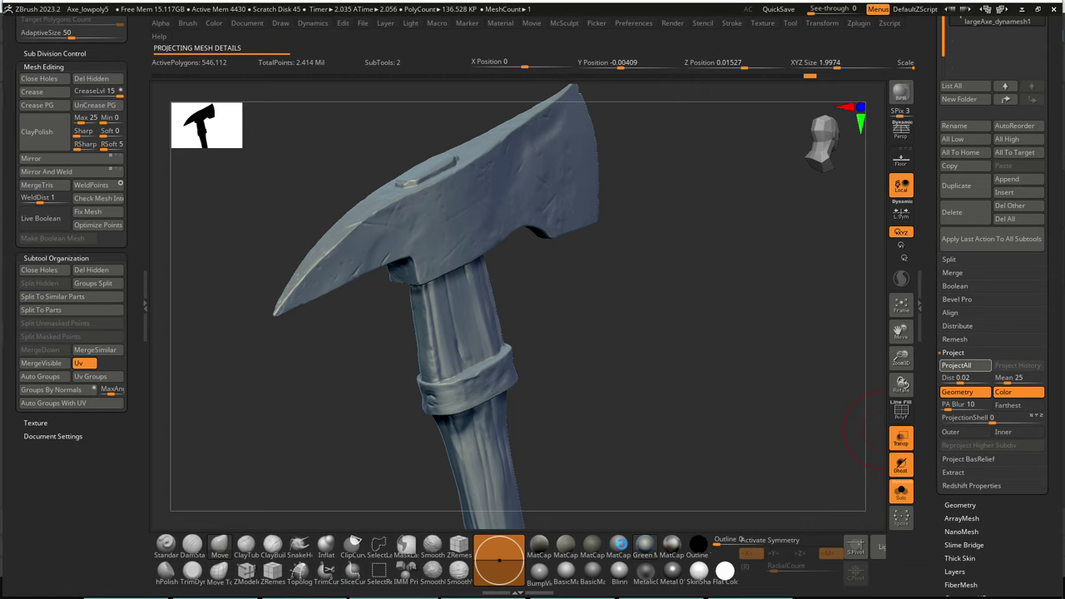
Step: Apply the Blinn material to the axe and frame the collar for a close view of the projected detail
mouse_move(622, 548)
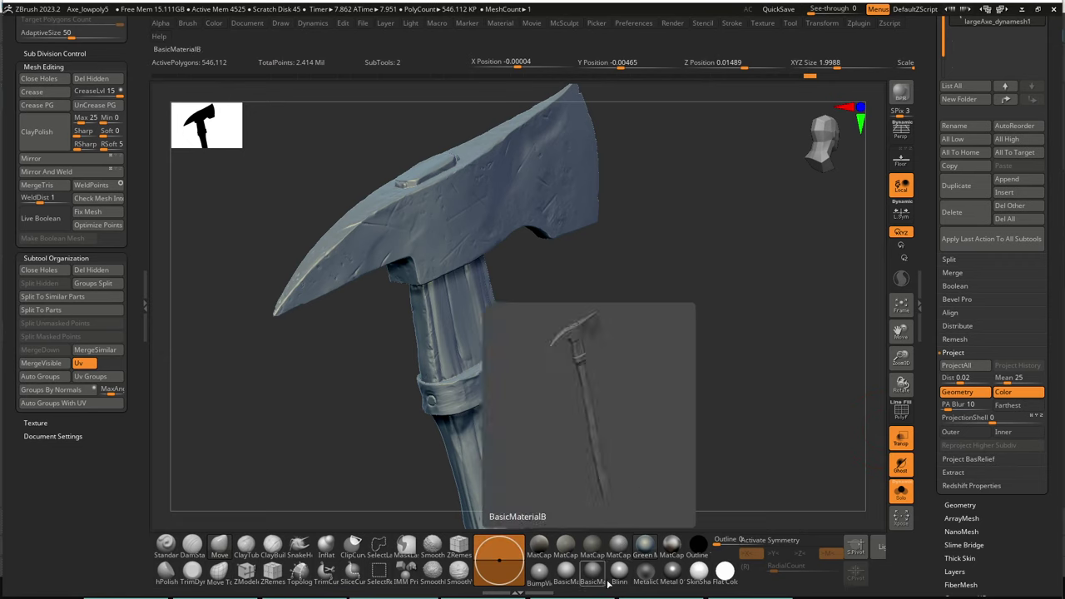
left_click(620, 569)
left_click_drag(593, 416, 723, 377)
mouse_move(758, 192)
left_mouse_down()
mouse_move(755, 159)
mouse_move(682, 285)
mouse_move(721, 375)
mouse_move(618, 406)
left_mouse_up()
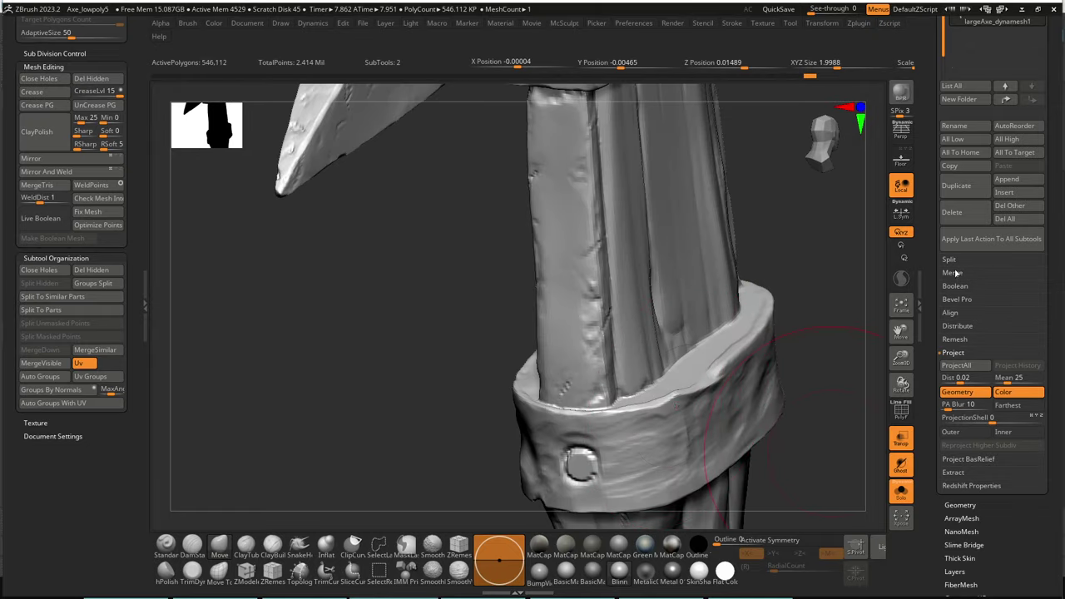
Step: Compare the projected axe with the original largeAxe_dynamesh subtool around the collar and upper handle
left_click_drag(936, 79, 939, 153)
left_click(967, 183)
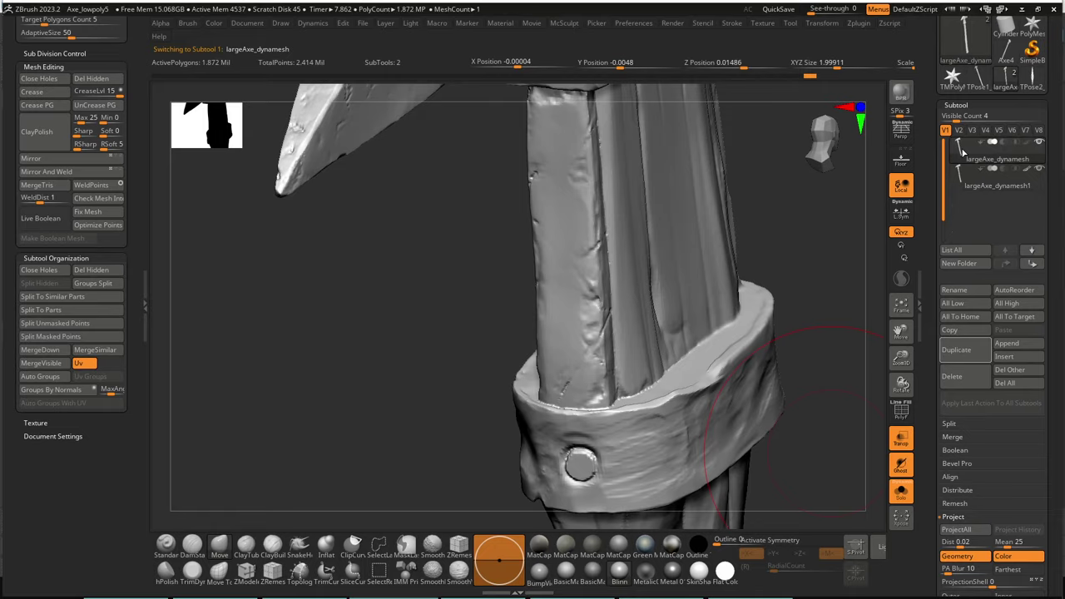
left_click_drag(835, 290, 762, 468)
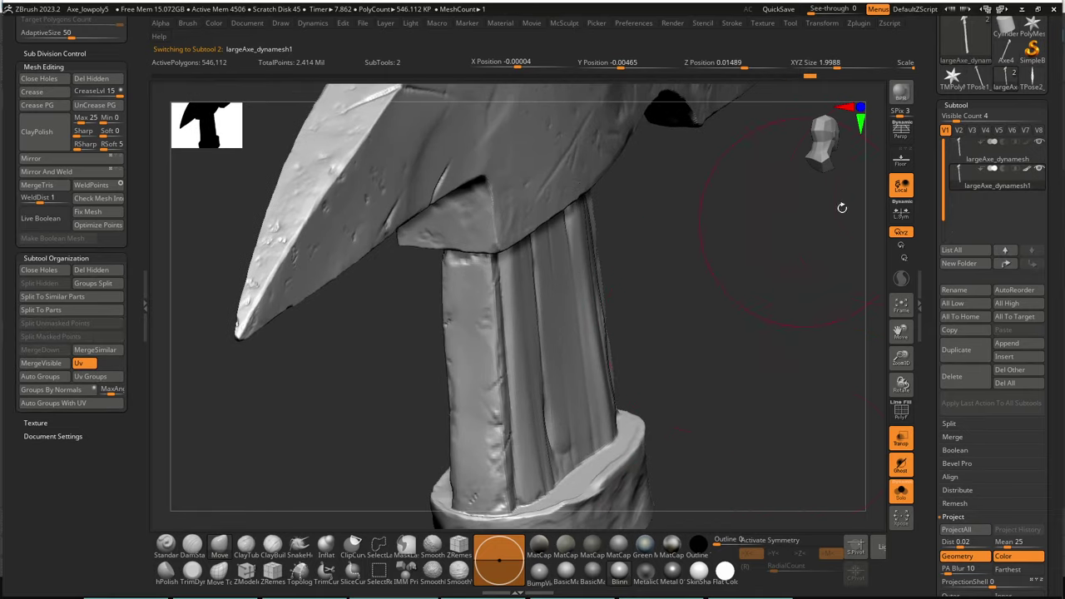
Step: Subdivide largeAxe_dynamesh1 one more level
mouse_move(971, 185)
key("ctrl+d")
left_click_drag(742, 388, 782, 506, "alt")
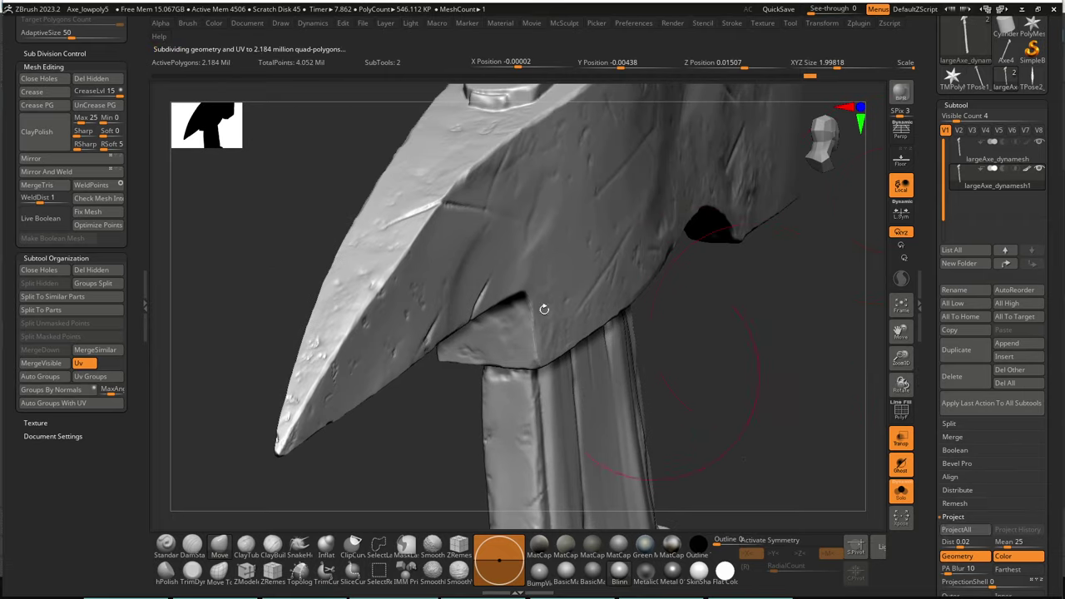
Step: Compare the subdivided copy with the original subtool on the axe head and collar rivet, and check the copy's polygroups
left_click_drag(751, 328, 630, 225)
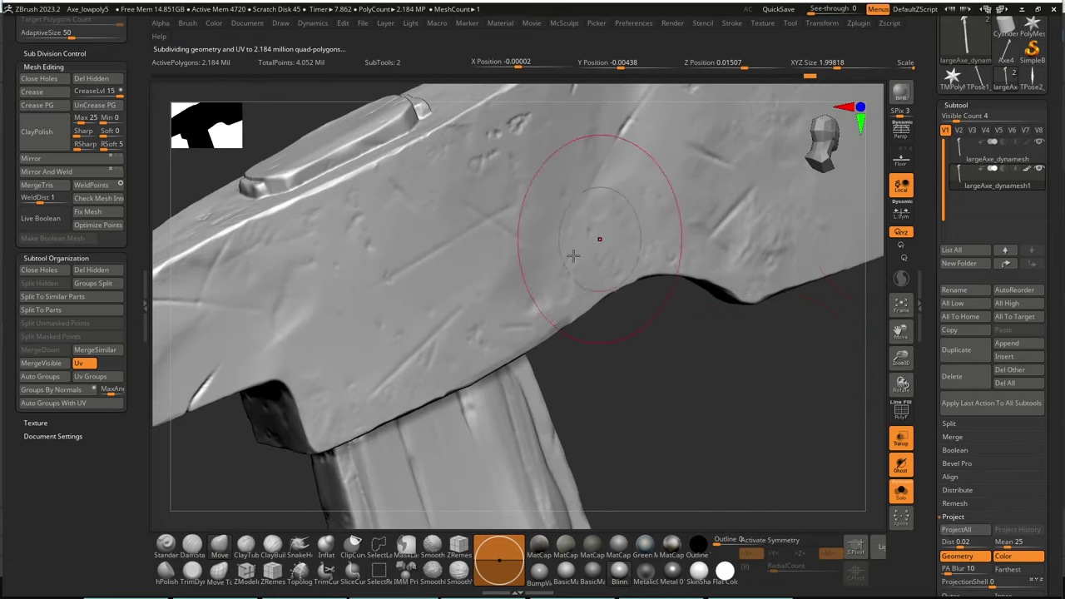
left_click(974, 148)
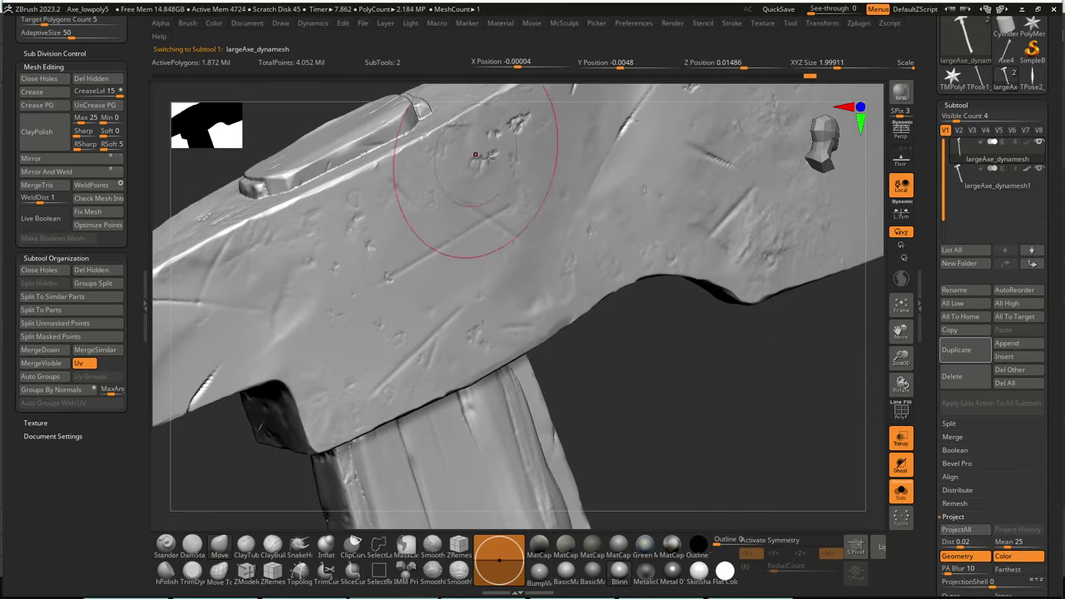
mouse_move(630, 363)
left_mouse_down()
mouse_move(684, 321)
mouse_move(754, 171)
mouse_move(783, 263)
mouse_move(400, 242)
mouse_move(406, 288)
mouse_move(383, 431)
mouse_move(410, 423)
left_mouse_up()
left_click_drag(597, 330, 435, 395, "alt")
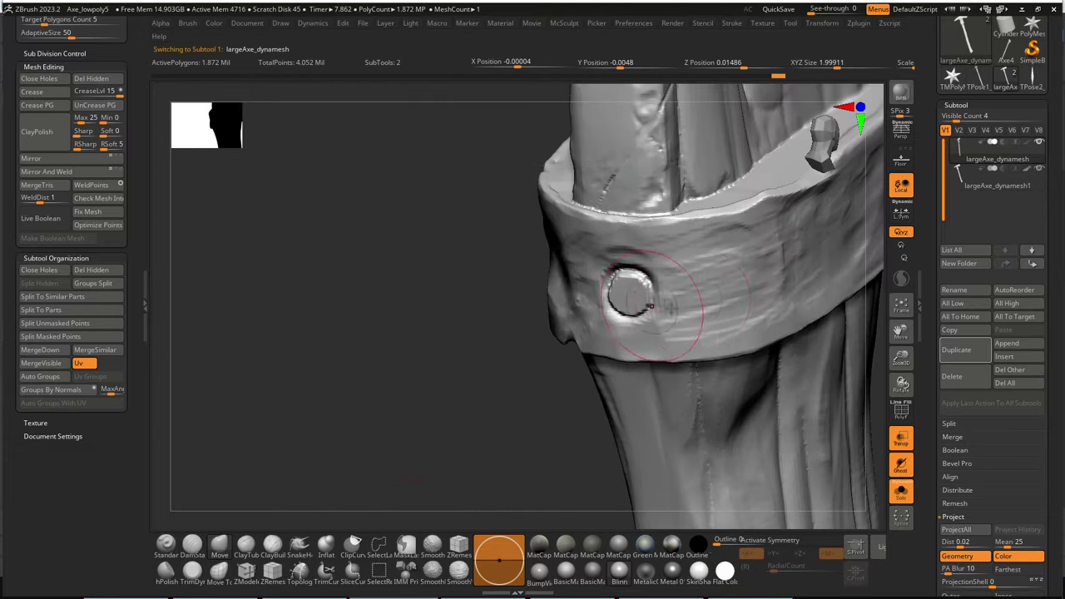
left_click(956, 177)
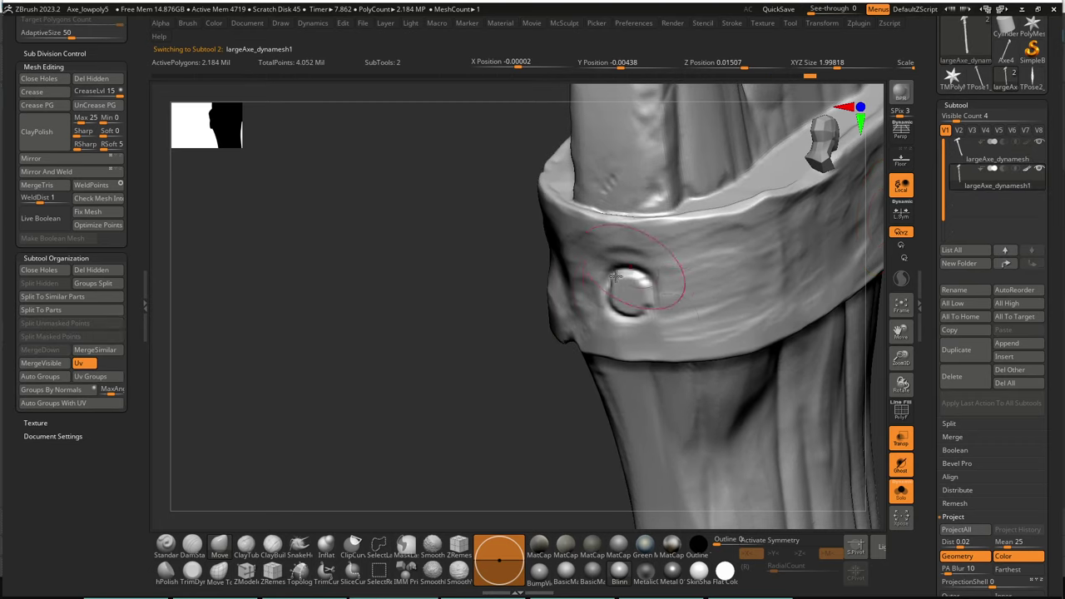
left_click_drag(482, 410, 501, 442, "alt")
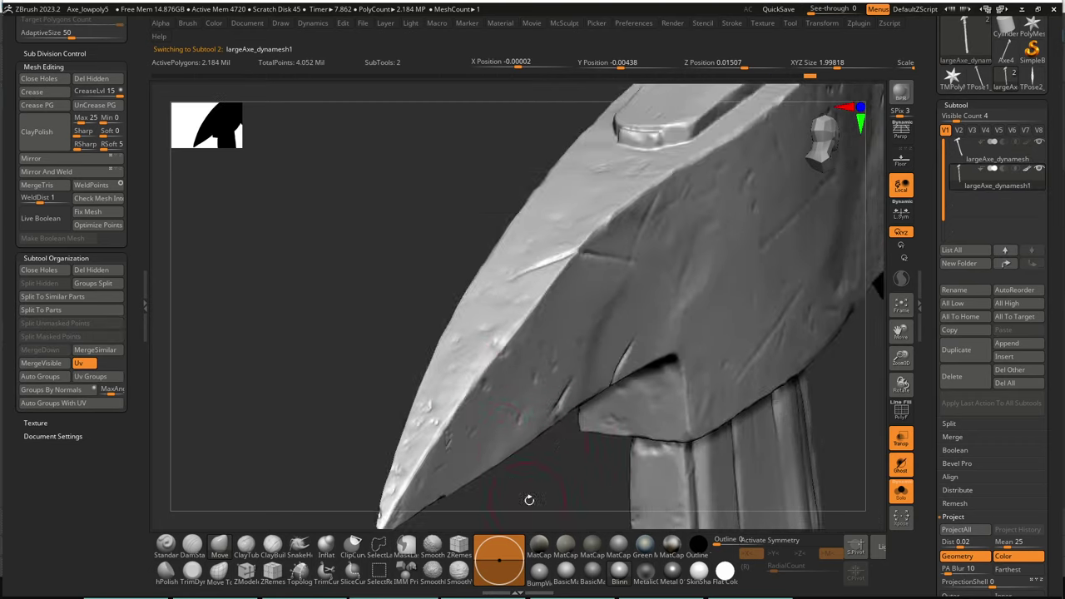
left_click_drag(529, 499, 368, 197, "alt")
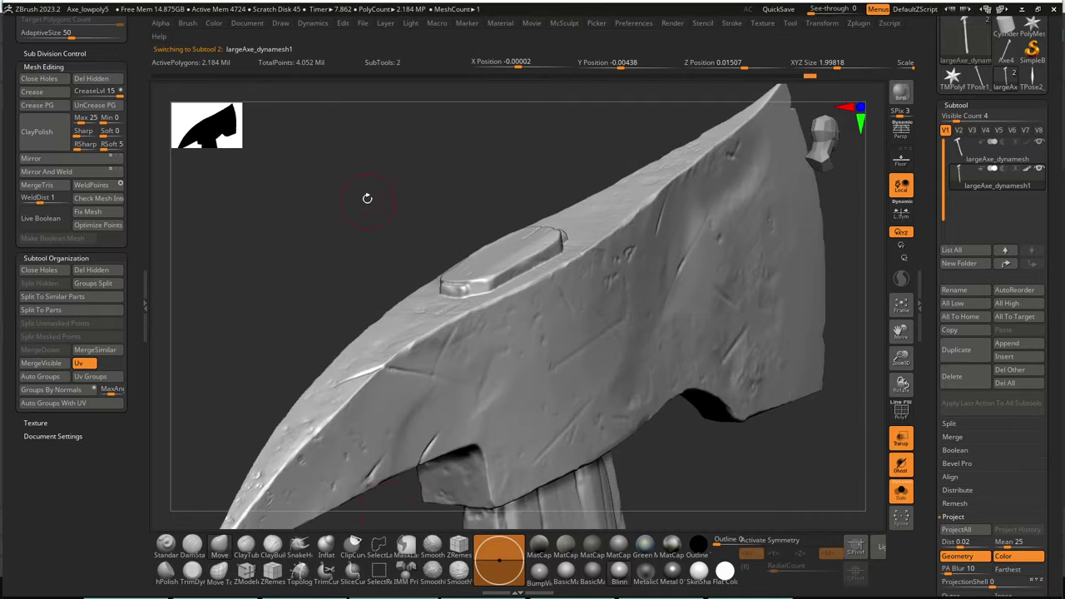
left_click_drag(404, 497, 777, 357)
key("shift+f")
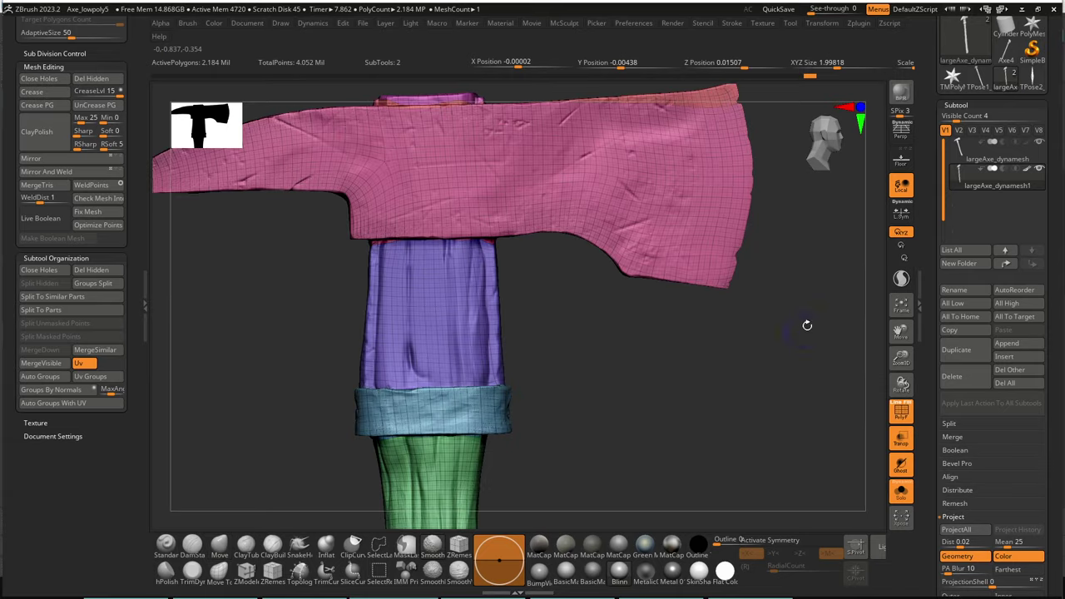
key("shift+f")
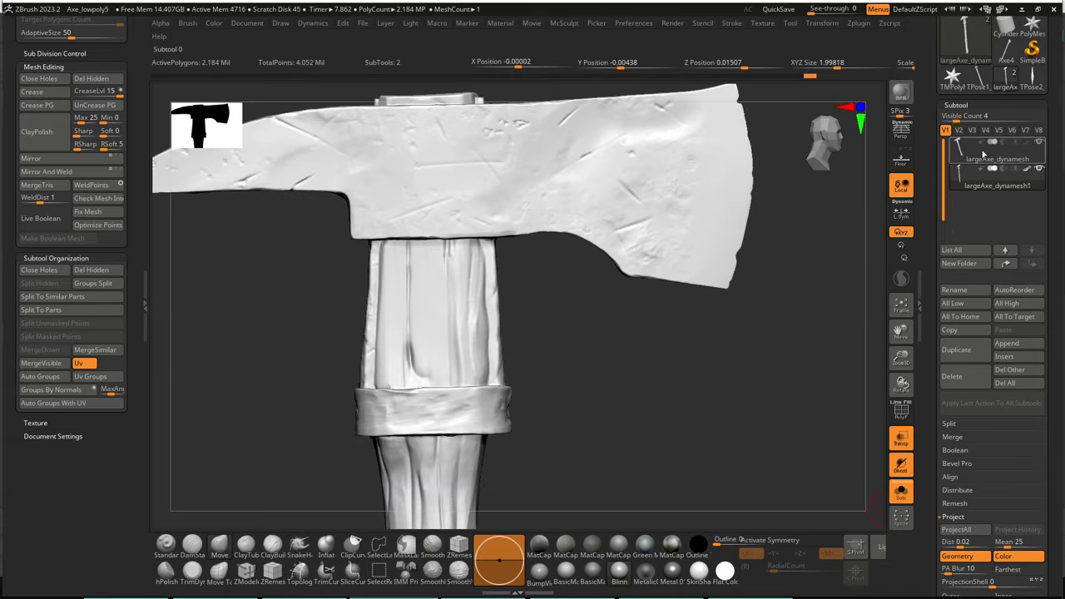
Step: Delete the original largeAxe_dynamesh subtool, keeping only the projected copy
left_click(962, 178)
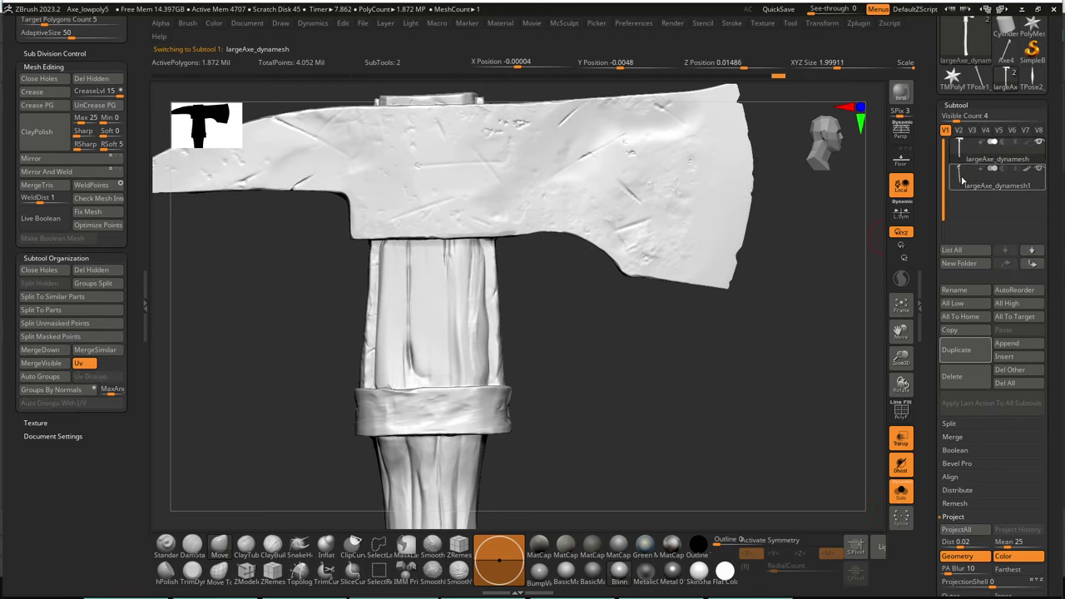
left_click(968, 377)
left_click(862, 406)
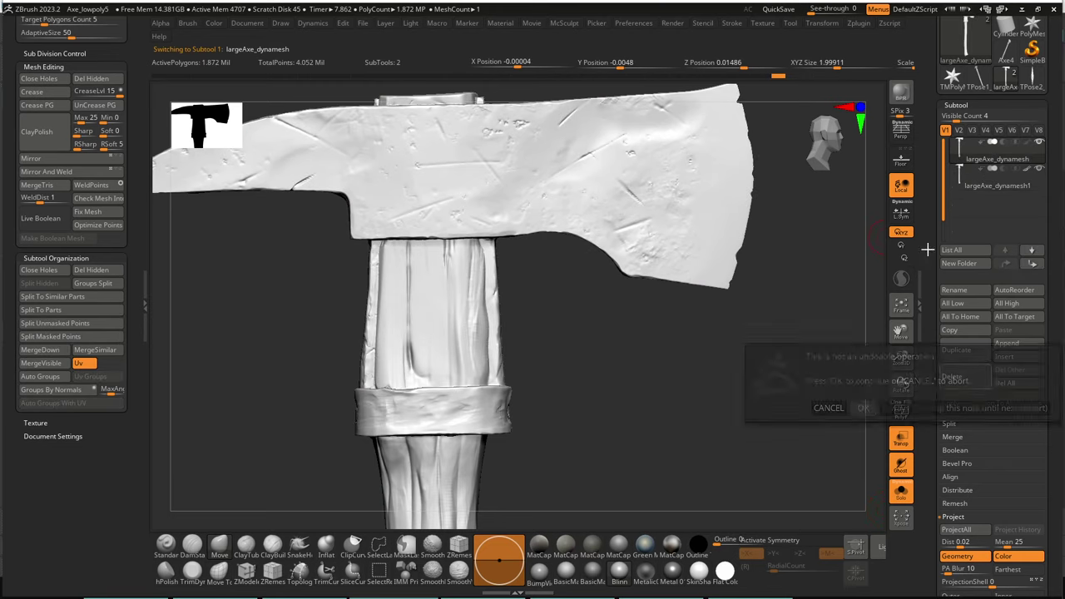
Step: Show the polygroup wireframe and step the remaining axe down through its subdivision levels and back to the highest
key("shift+f")
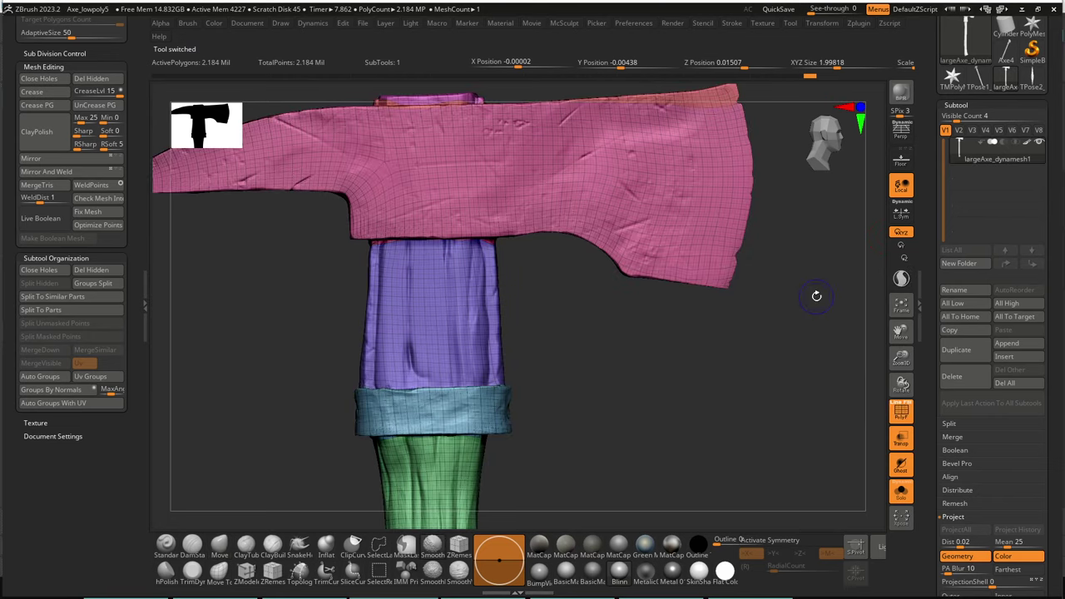
key("shift+d")
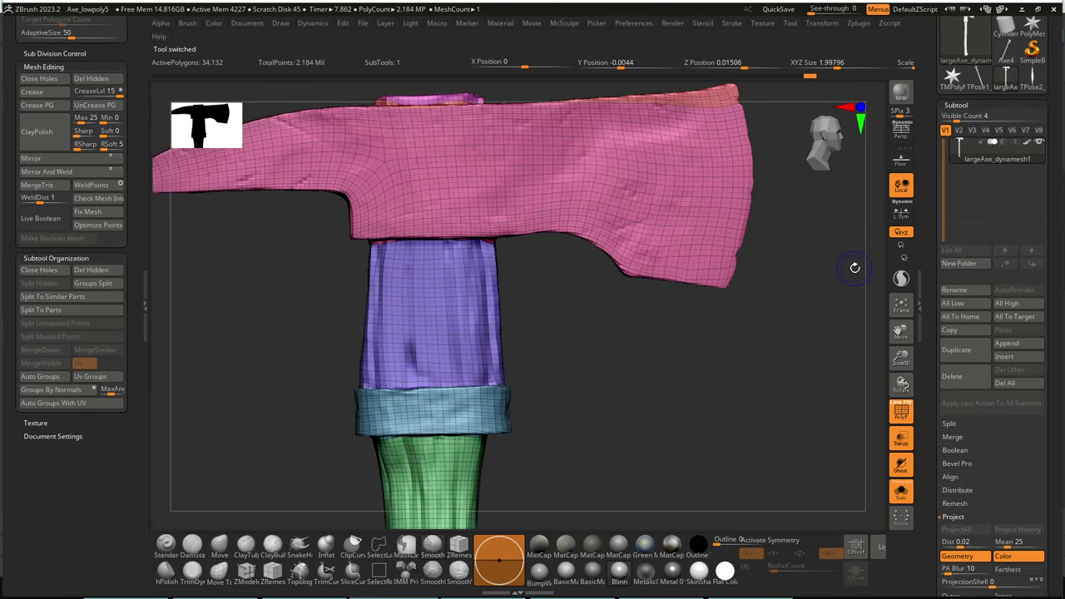
key("d")
key("d")
key("d")
key("d")
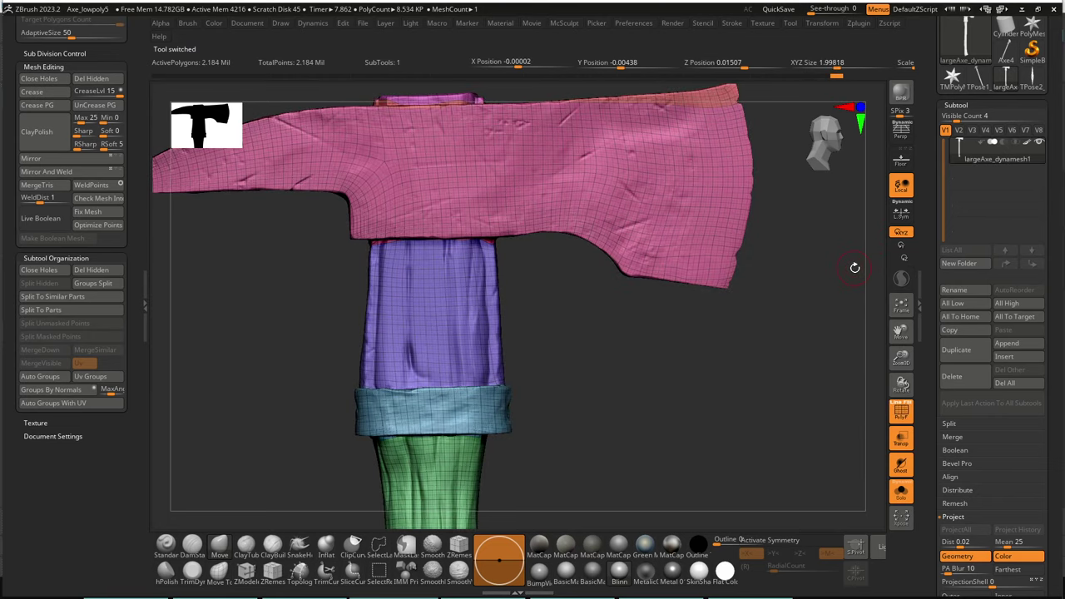
scroll(956, 316, "down", 6)
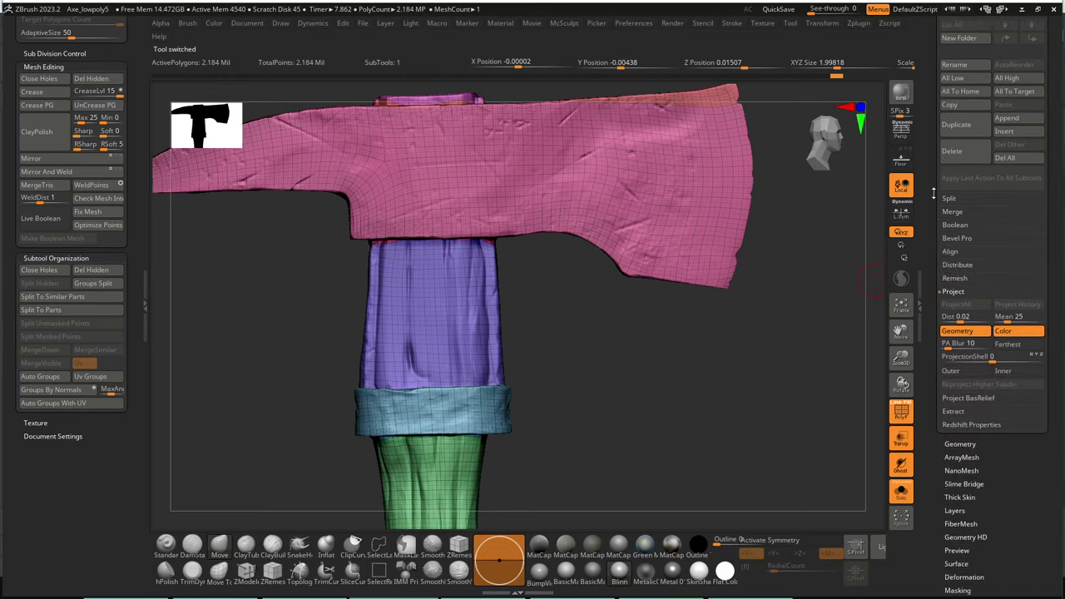
Step: Drop the axe to subdivision level 1 and check its low-poly shape with the polygroup wireframe off and on
left_click(955, 380)
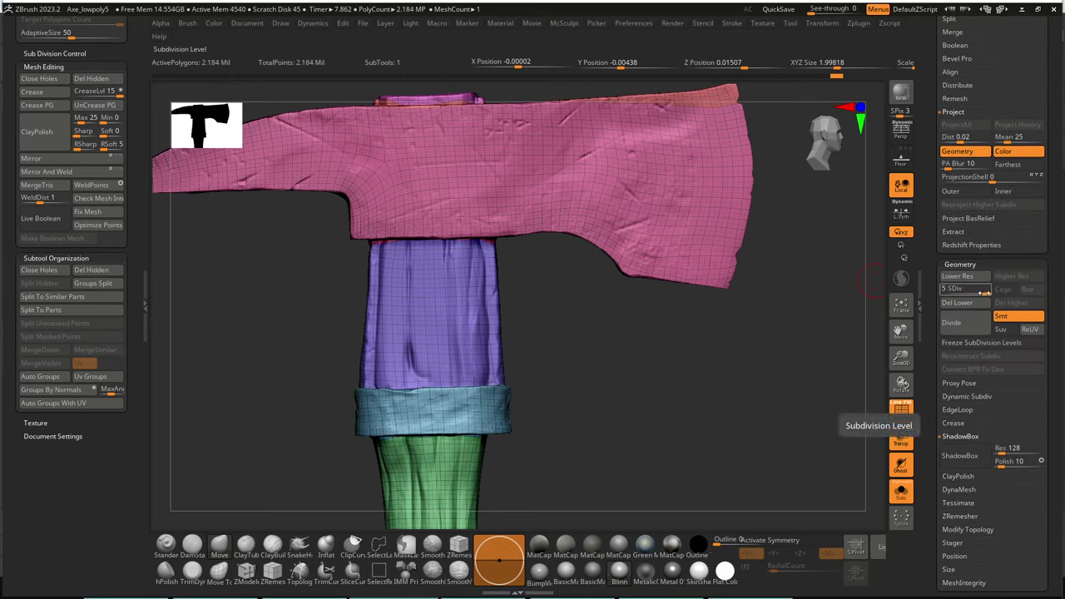
left_click_drag(979, 290, 938, 296)
key("shift+f")
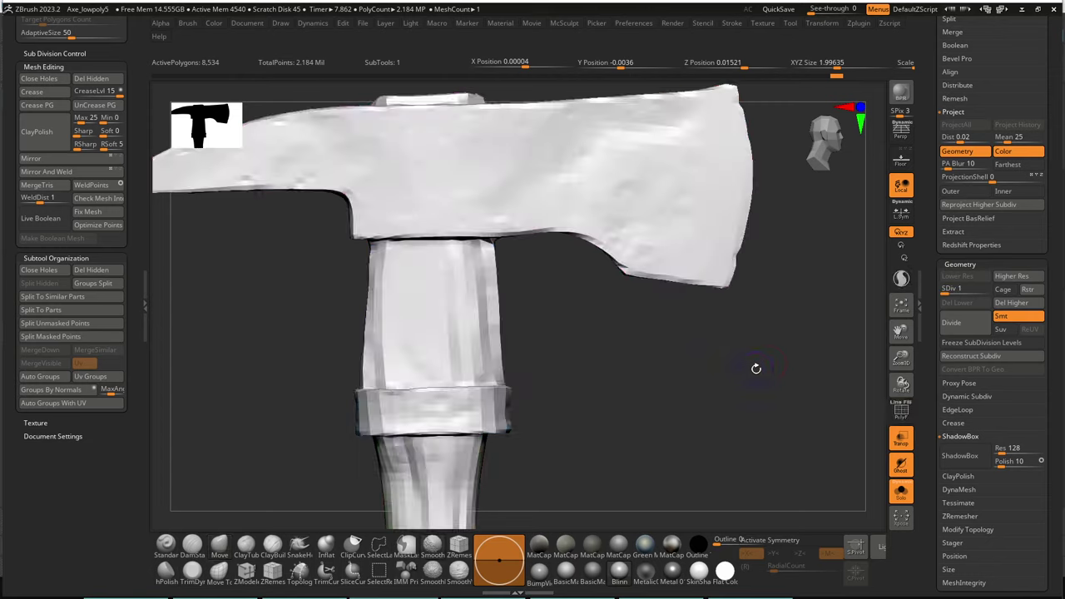
key("shift+f")
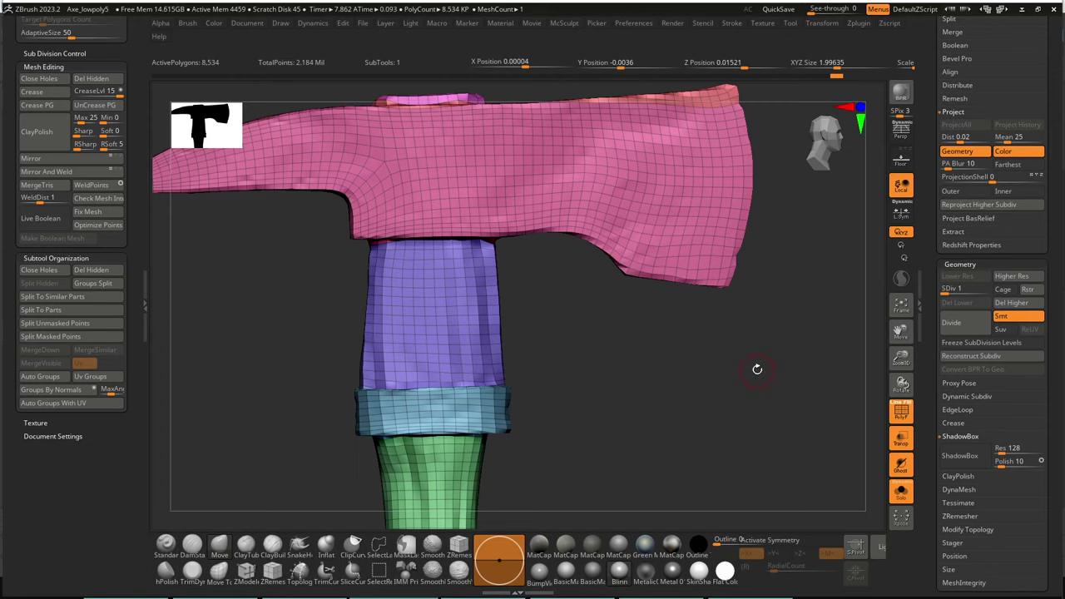
right_click_drag(791, 401, 810, 419, "ctrl")
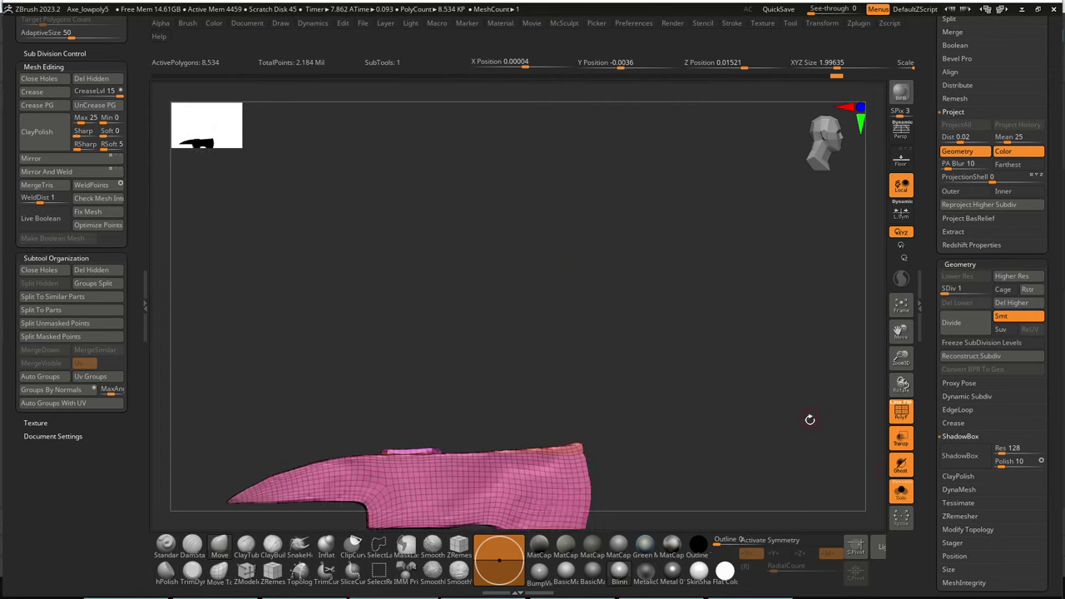
left_click_drag(809, 420, 803, 243, "alt")
Step: Set the axe's UV map size to 4096 and its UV map border to 16
left_click_drag(928, 456, 924, 366)
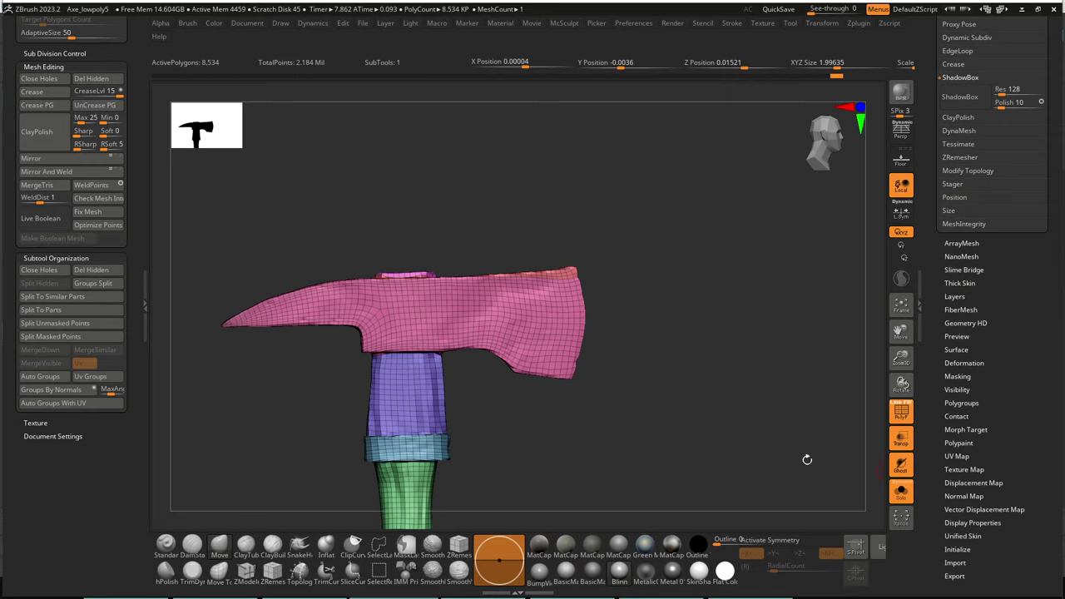
left_click_drag(717, 485, 744, 349, "alt")
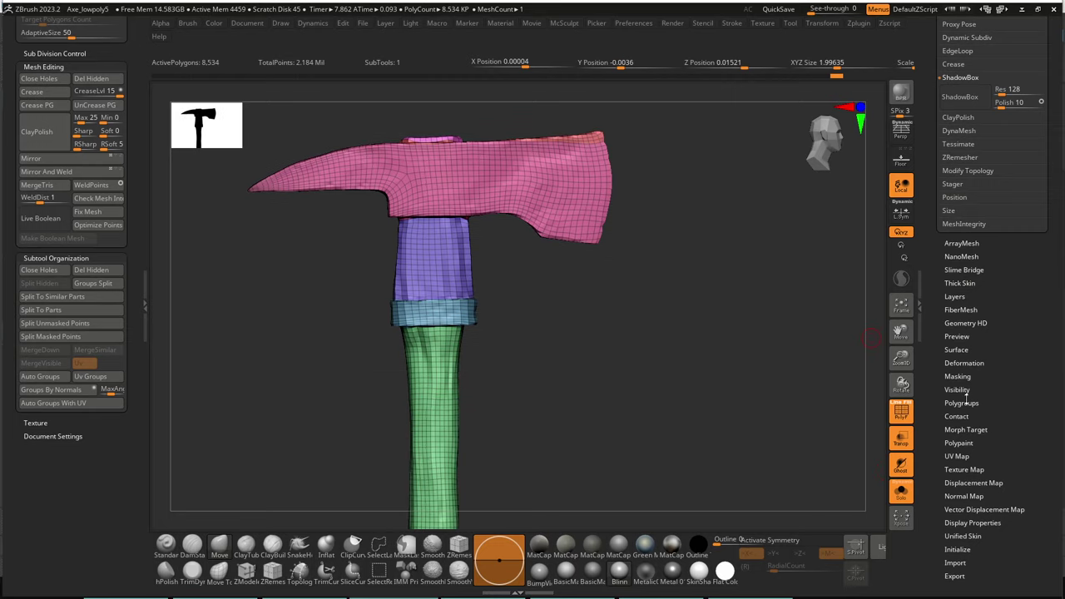
left_click(957, 457)
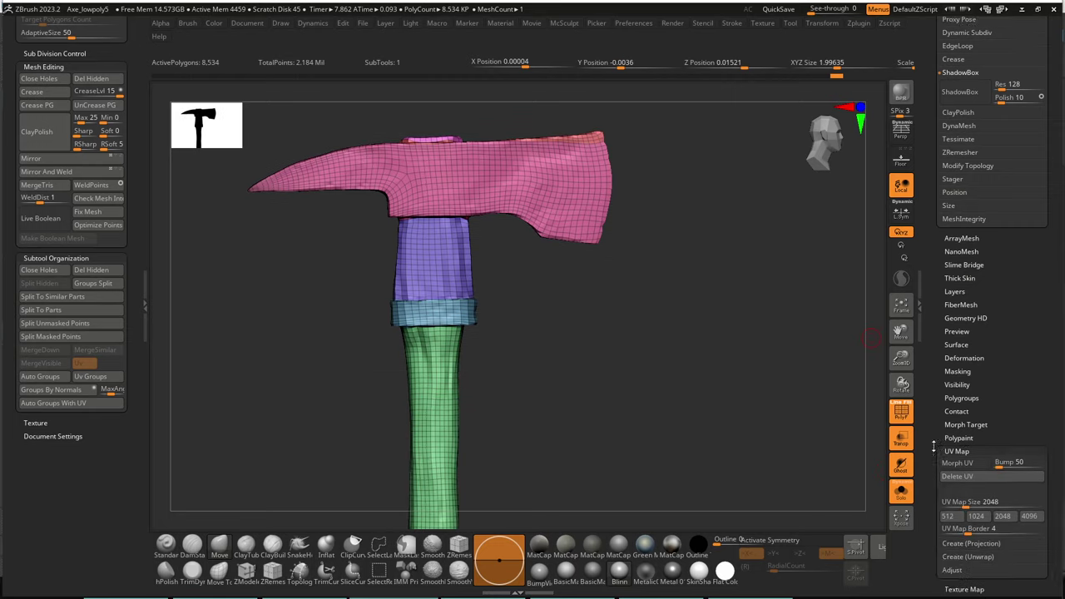
scroll(990, 366, "down", 3)
left_click(1029, 381)
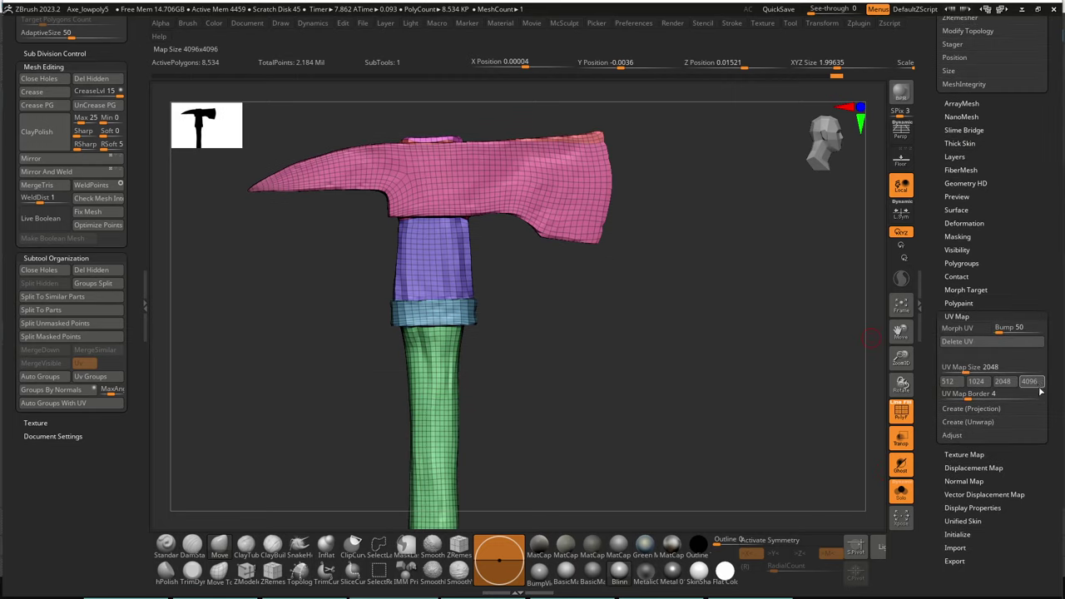
left_click_drag(989, 392, 1051, 397)
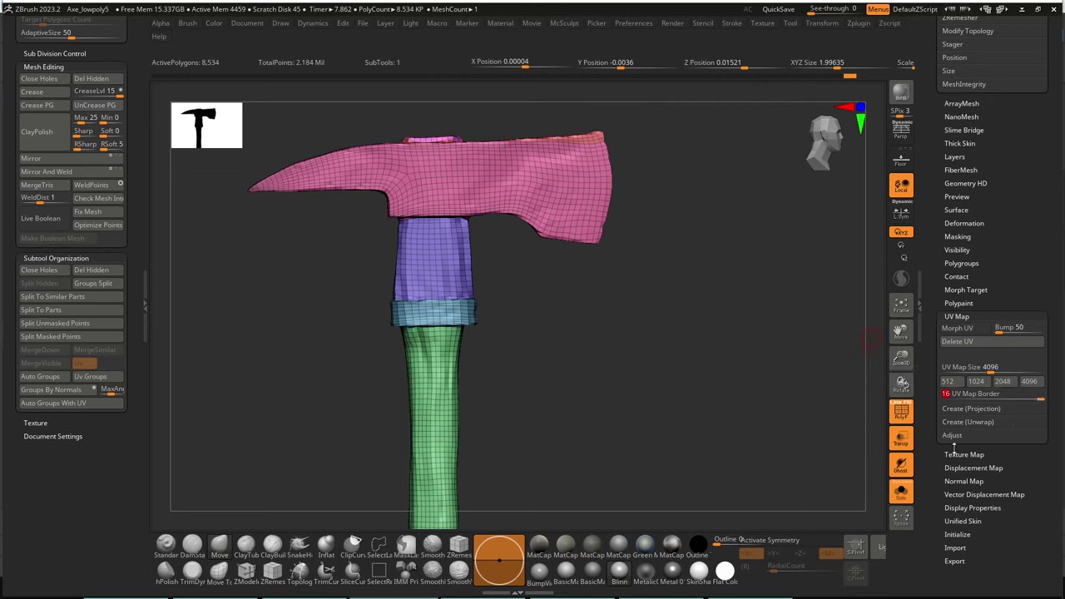
Step: Enable Adaptive alongside Tangent, SmoothUV and SNormals, and create the axe's normal map
left_click(963, 480)
left_click_drag(933, 497, 934, 403)
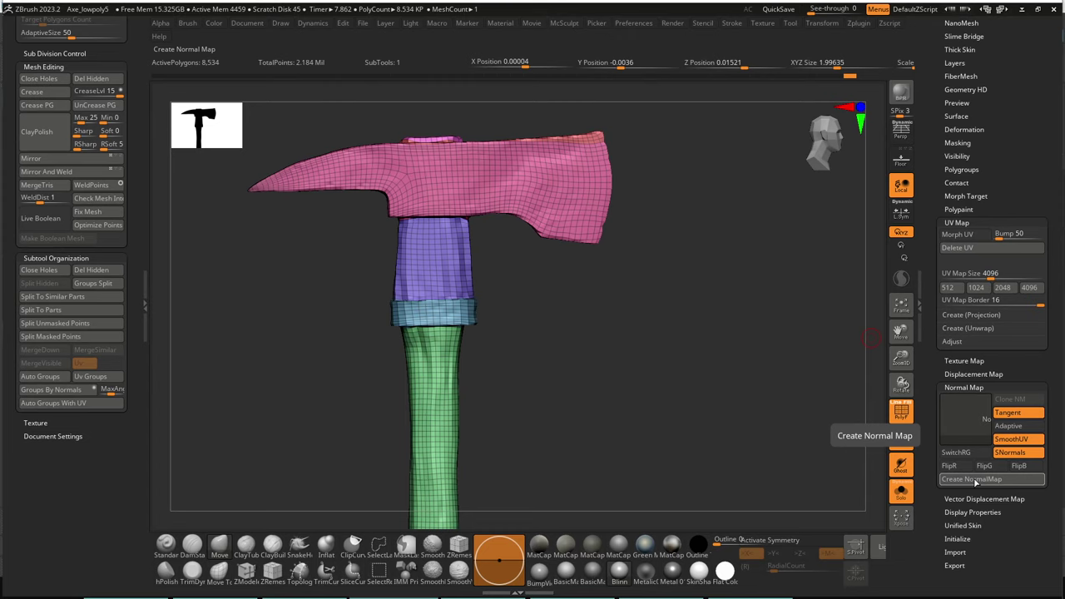
left_click(1020, 429)
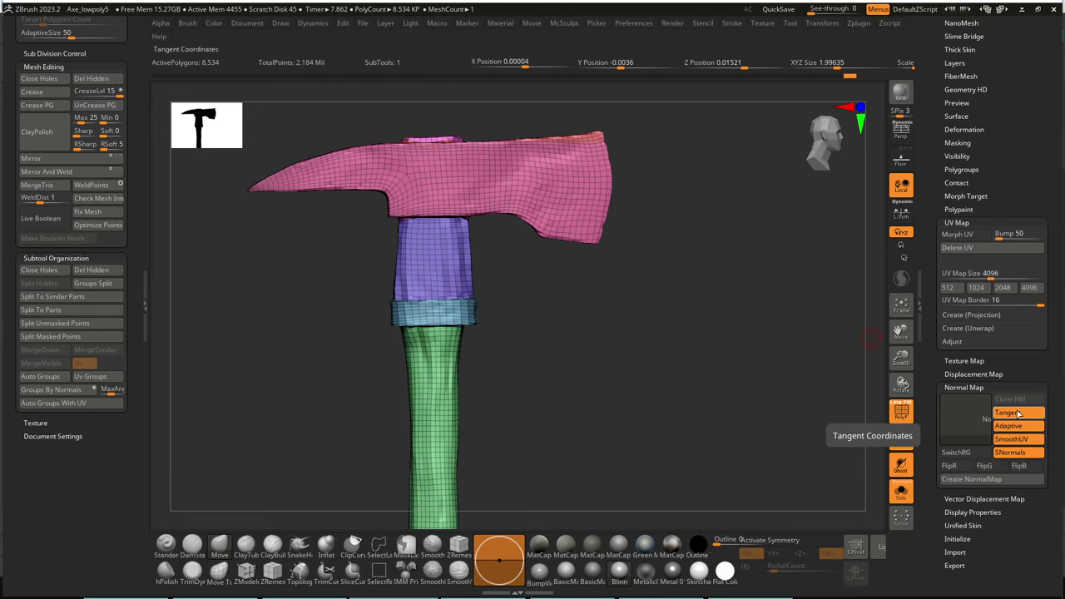
left_click(970, 479)
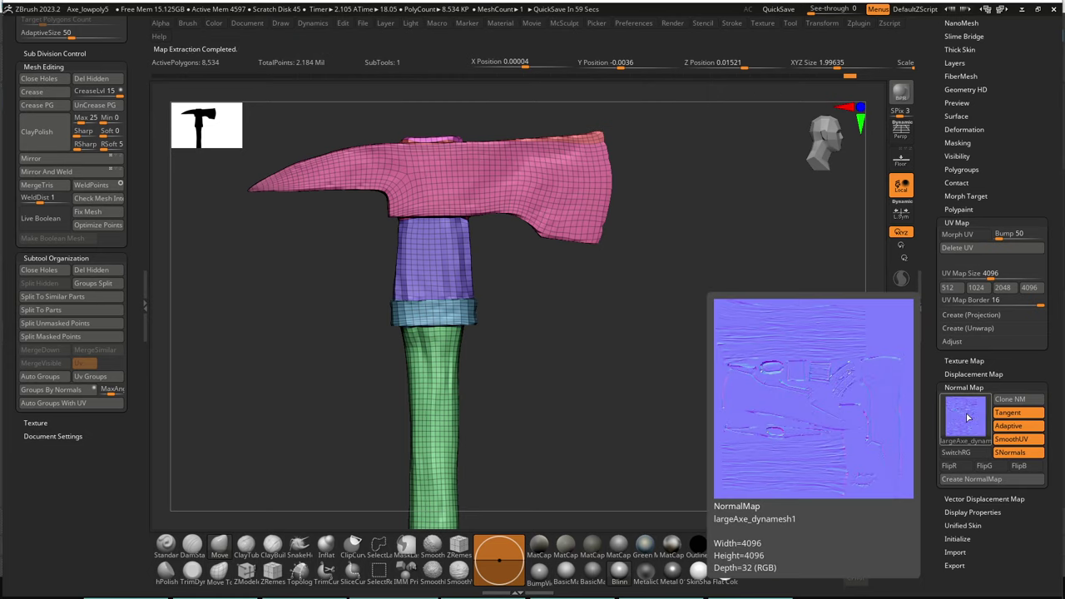
Step: Send the low-poly axe with its normal map through GoZ and switch to Maya
left_click_drag(946, 74, 955, 235)
scroll(955, 233, "up", 5)
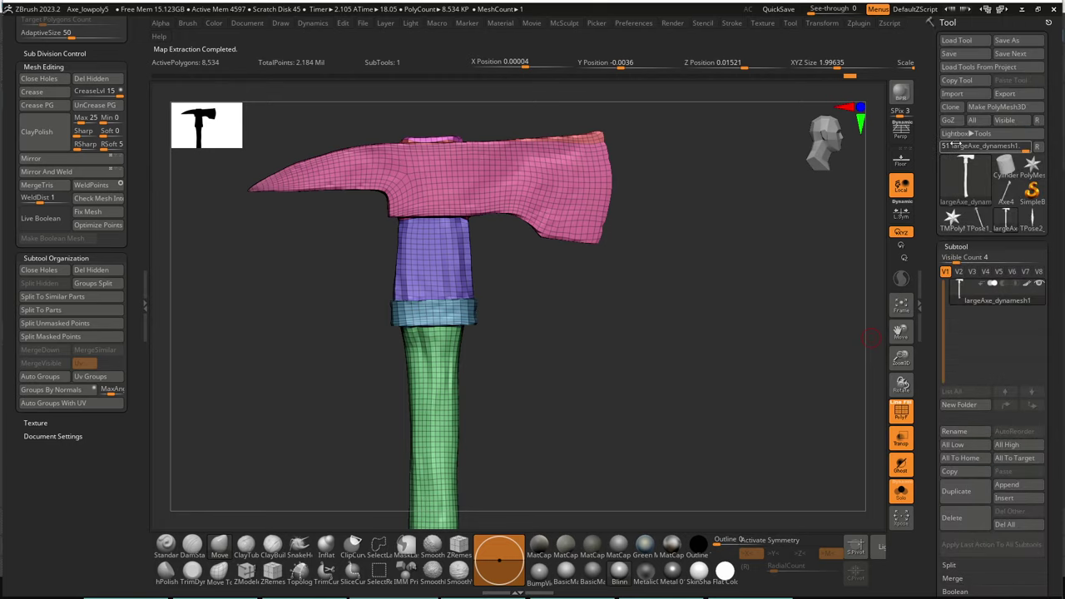
left_click(953, 121)
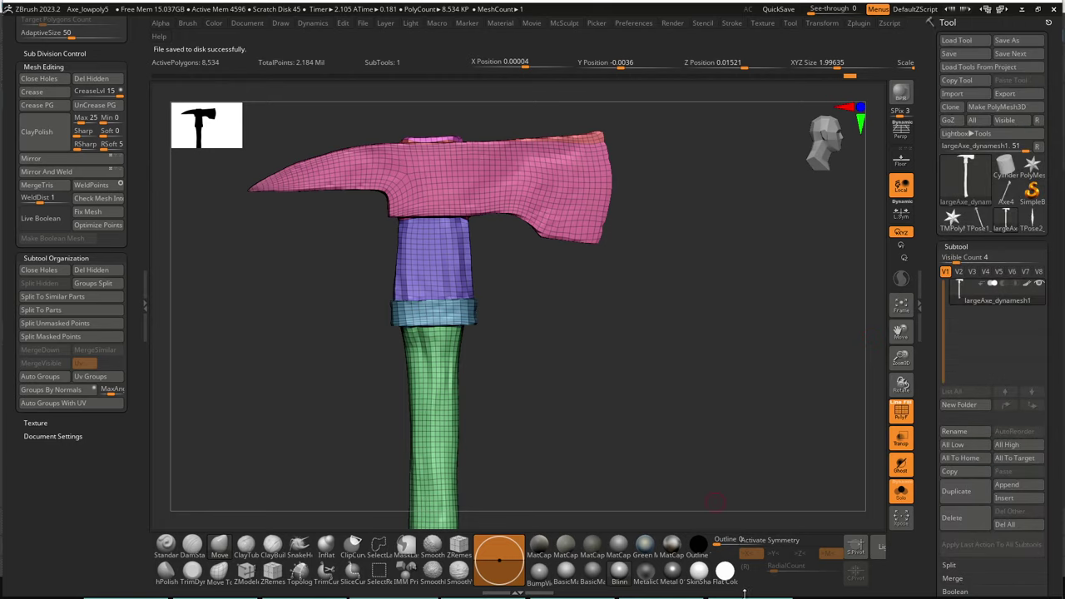
key("alt+Tab")
key("alt+Tab")
key("alt+shift+Tab")
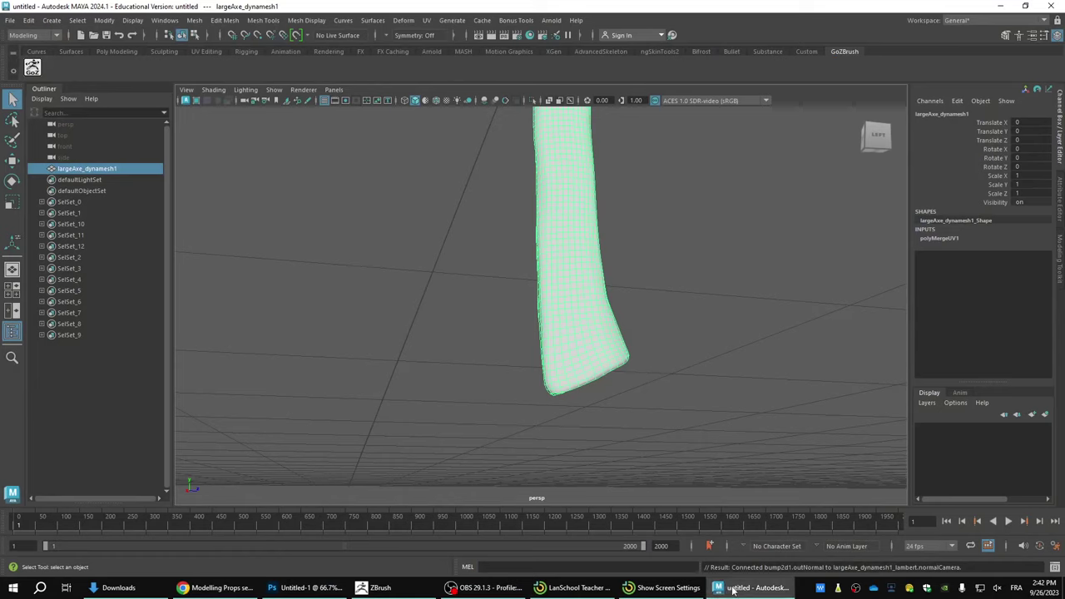
Step: Display the axe shaded with texture maps, deselect it, and frame the axe head in the perspective view
scroll(588, 254, "down", 3)
left_click_drag(588, 253, 507, 413, "alt")
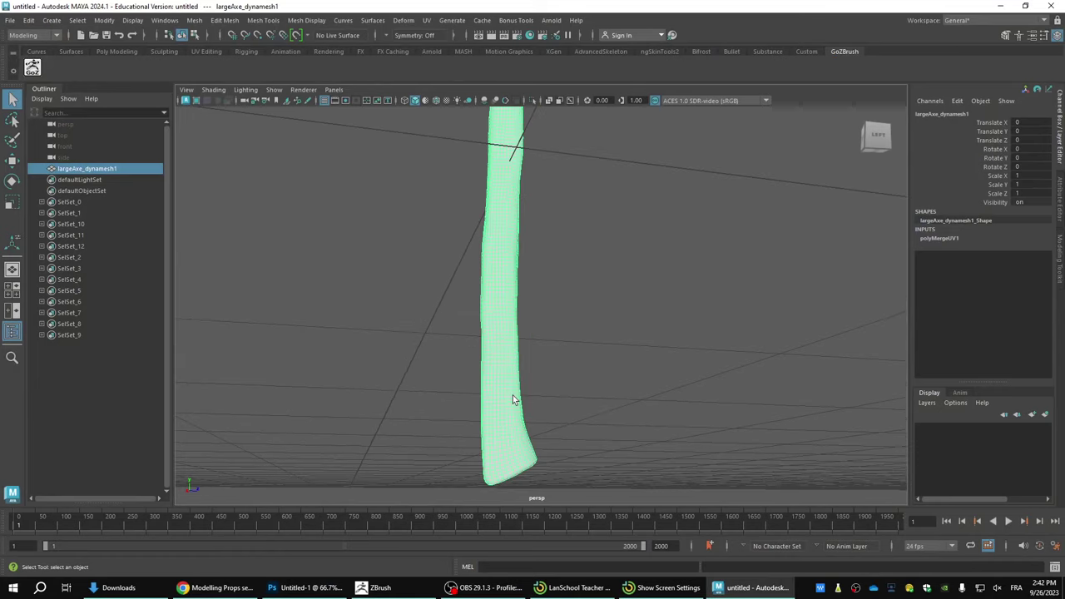
key("6")
middle_click_drag(573, 291, 568, 441, "alt")
middle_click_drag(566, 250, 560, 391, "alt")
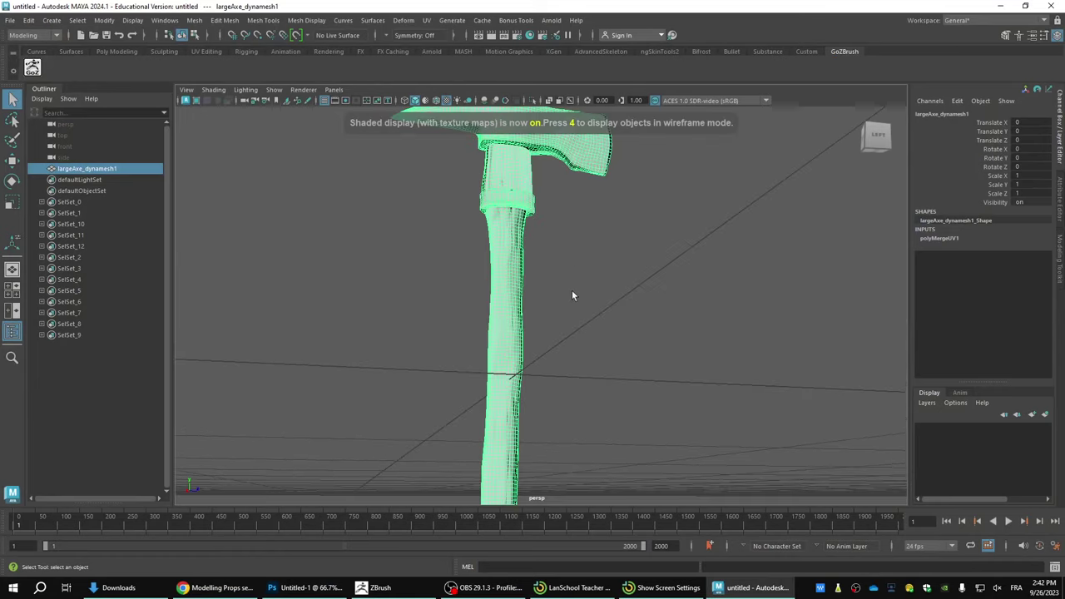
left_click(571, 295)
left_click_drag(585, 250, 621, 468, "alt")
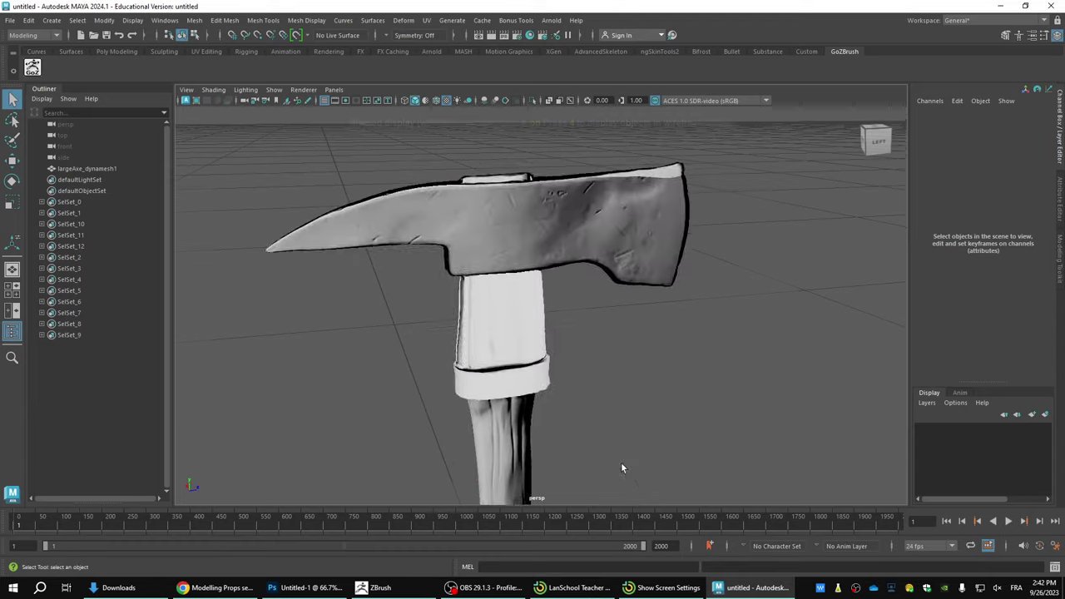
Step: Change the axe's material type from Lambert to Phong in its attributes and deselect the mesh
left_click(638, 266)
left_click(1059, 198)
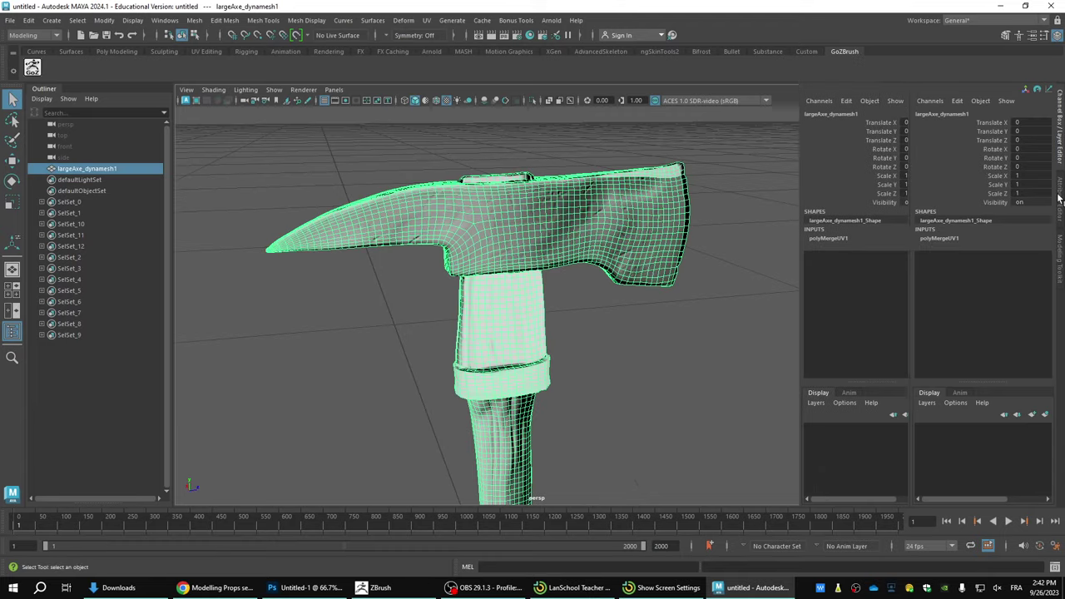
left_click(1011, 110)
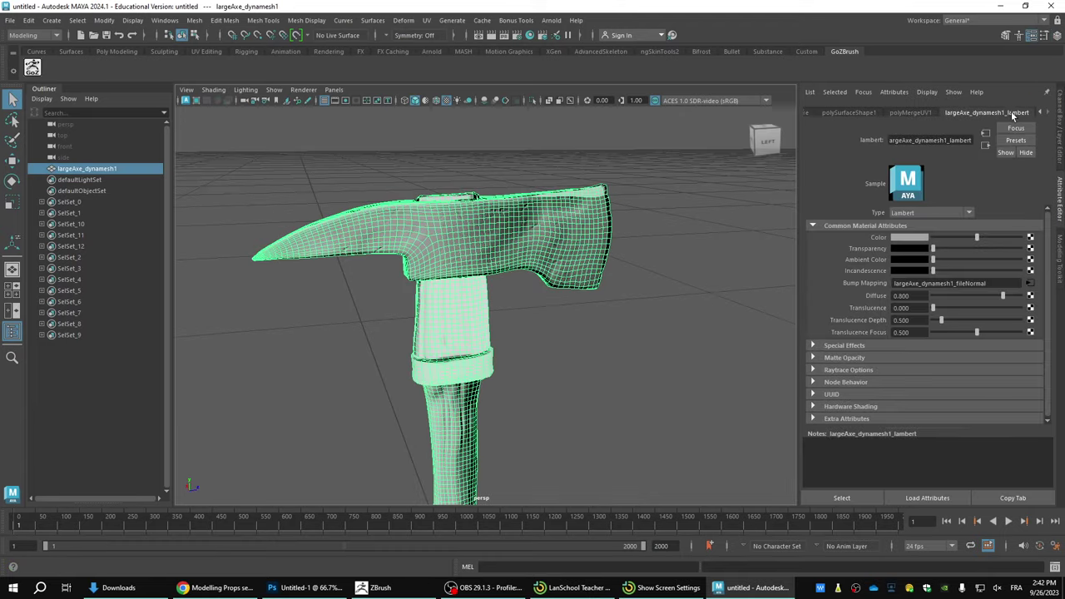
left_click(969, 211)
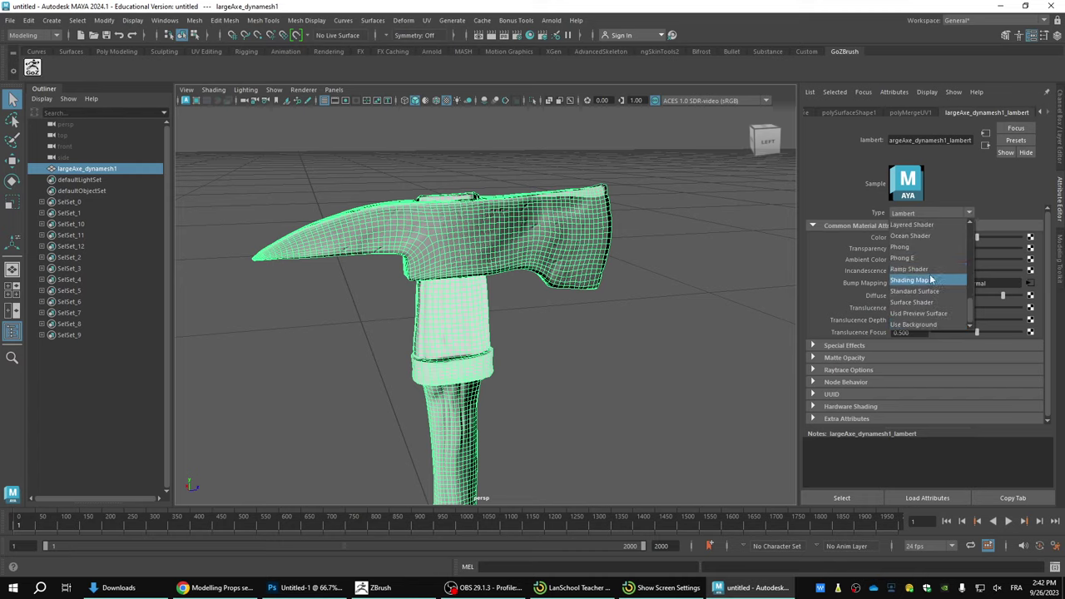
left_click(900, 246)
left_click(643, 317)
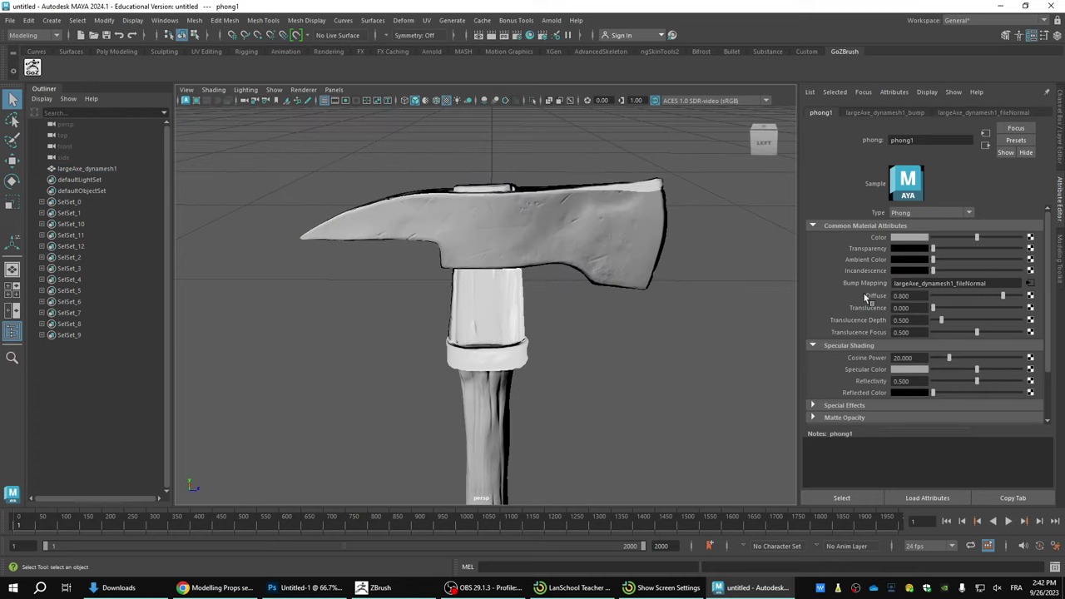
Step: Set the color space of the normal map's file node to Raw, from the Utility group
left_click(1029, 284)
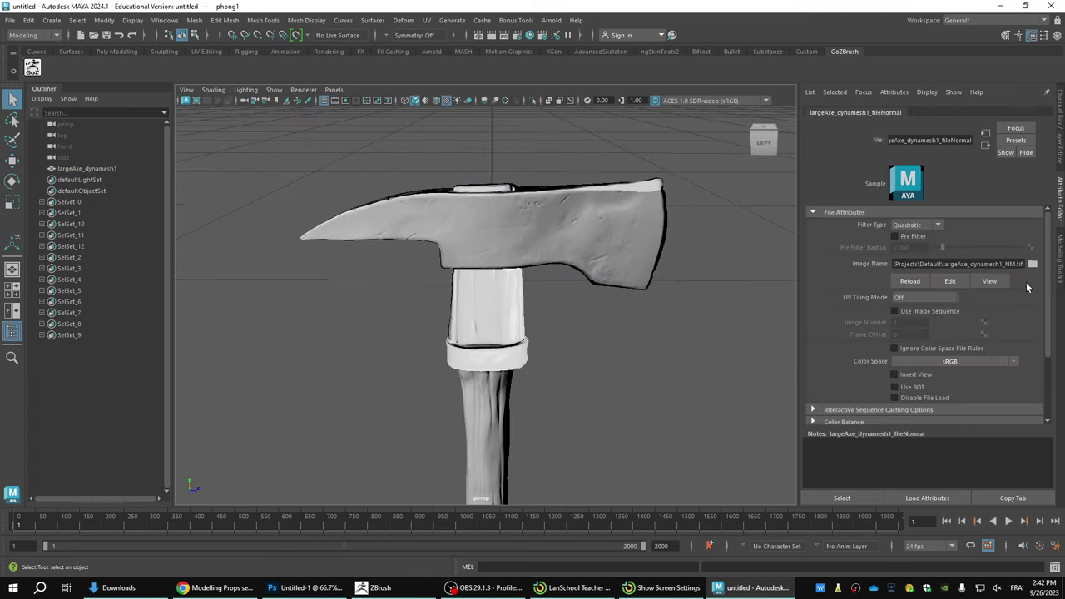
left_click(922, 359)
mouse_move(946, 387)
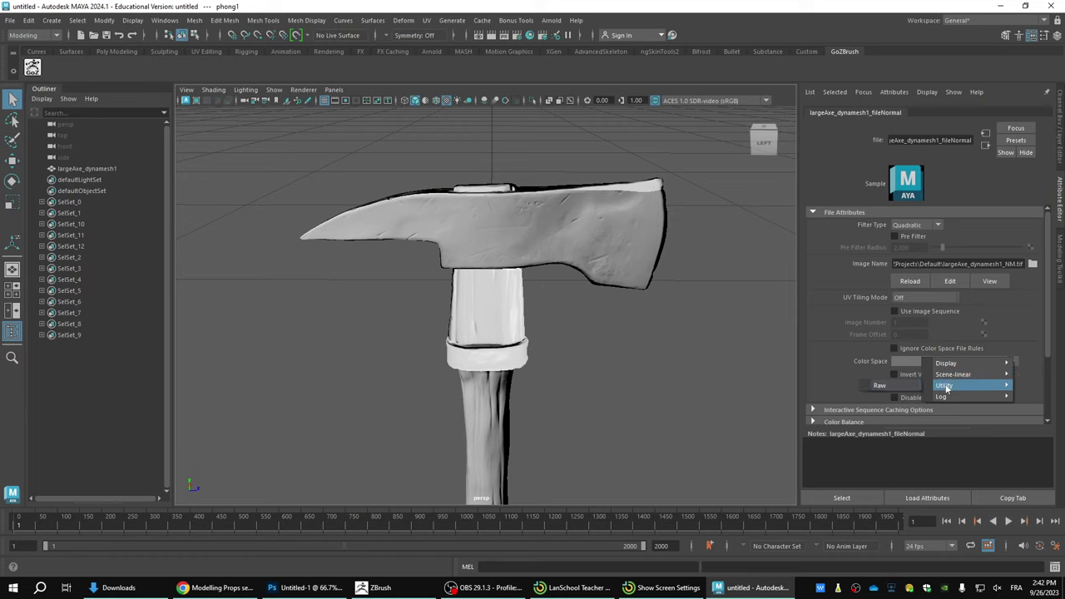
left_click(875, 385)
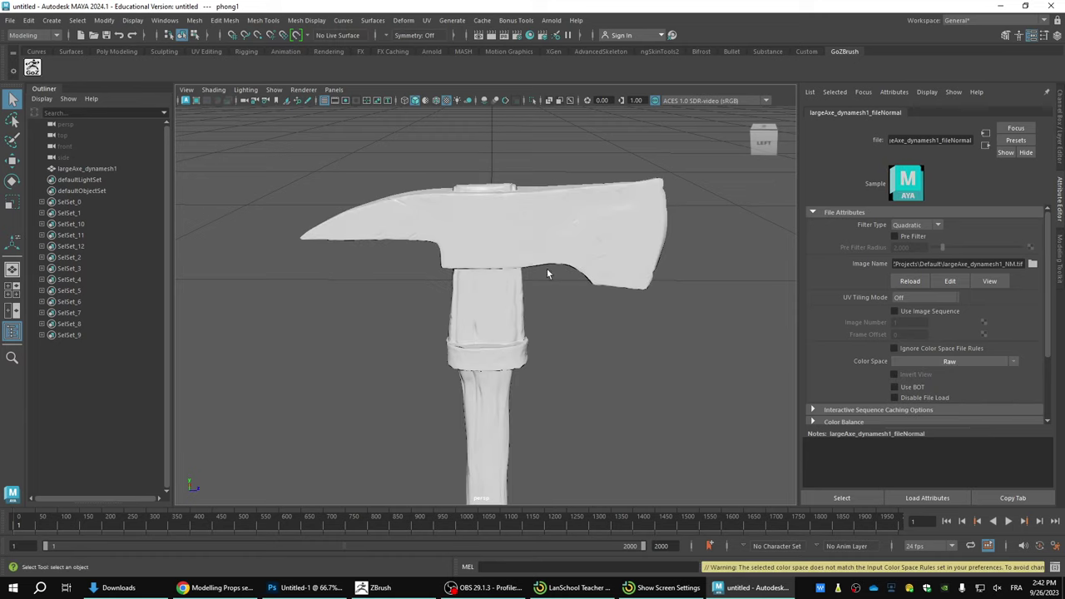
Step: Return to the phong1 material and darken its color to a dark grey
left_click(986, 144)
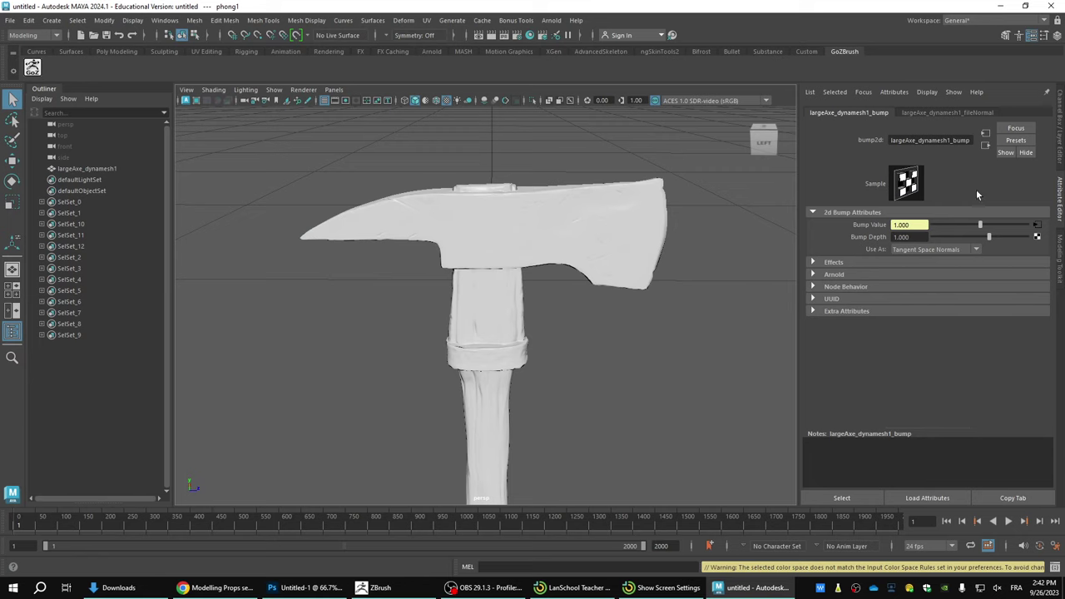
left_click(985, 144)
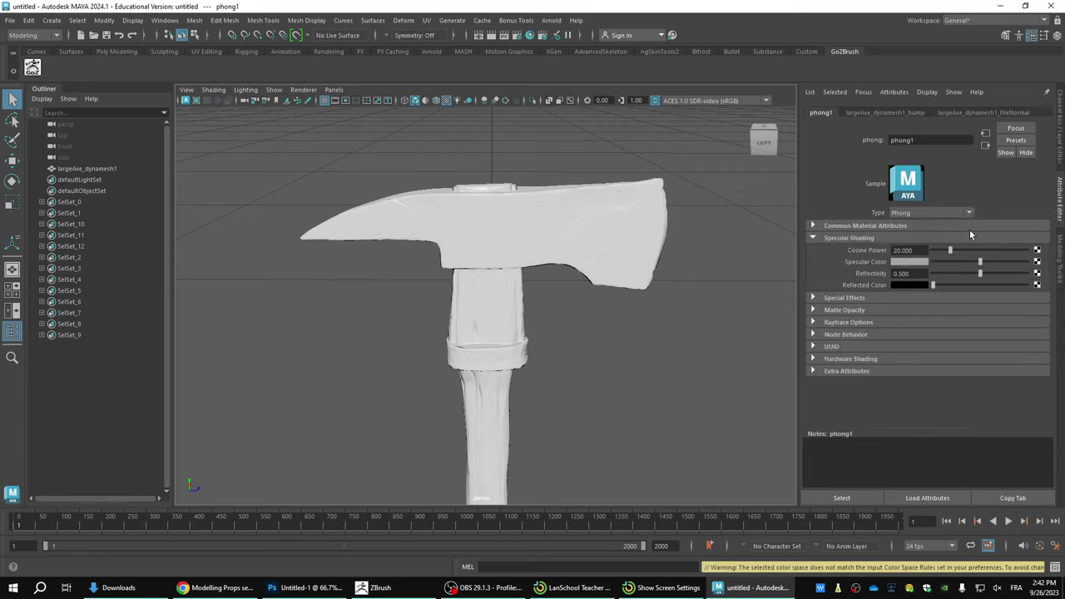
left_click(941, 226)
left_click_drag(947, 237, 940, 237)
Step: Examine the normal-map detail on the axe head, collar and handle from several angles
left_click_drag(753, 320, 497, 292, "alt")
middle_click_drag(506, 293, 557, 241, "alt")
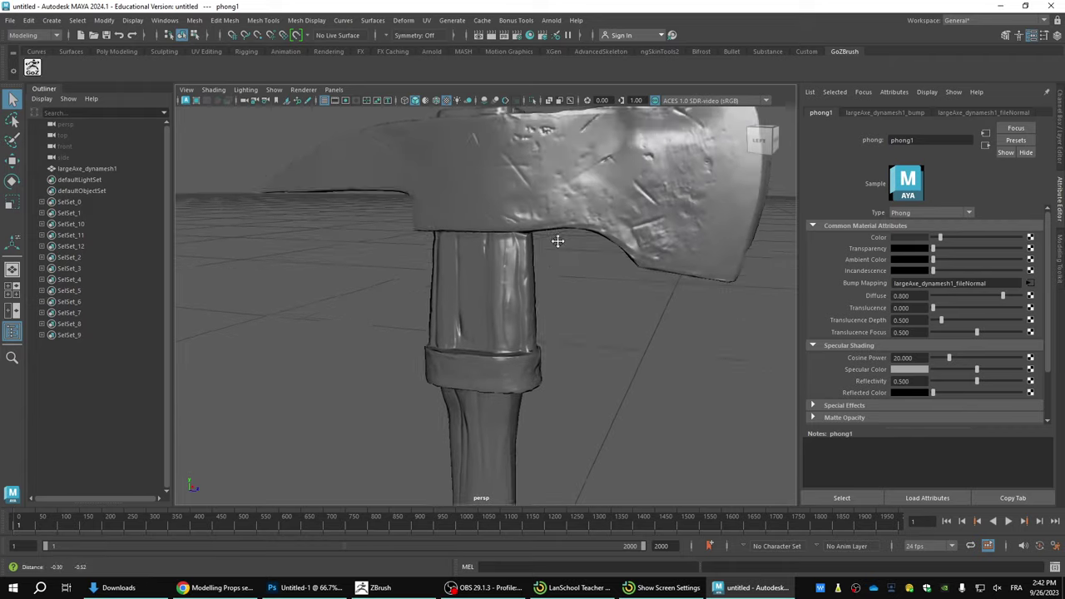
left_click_drag(559, 239, 563, 266, "alt")
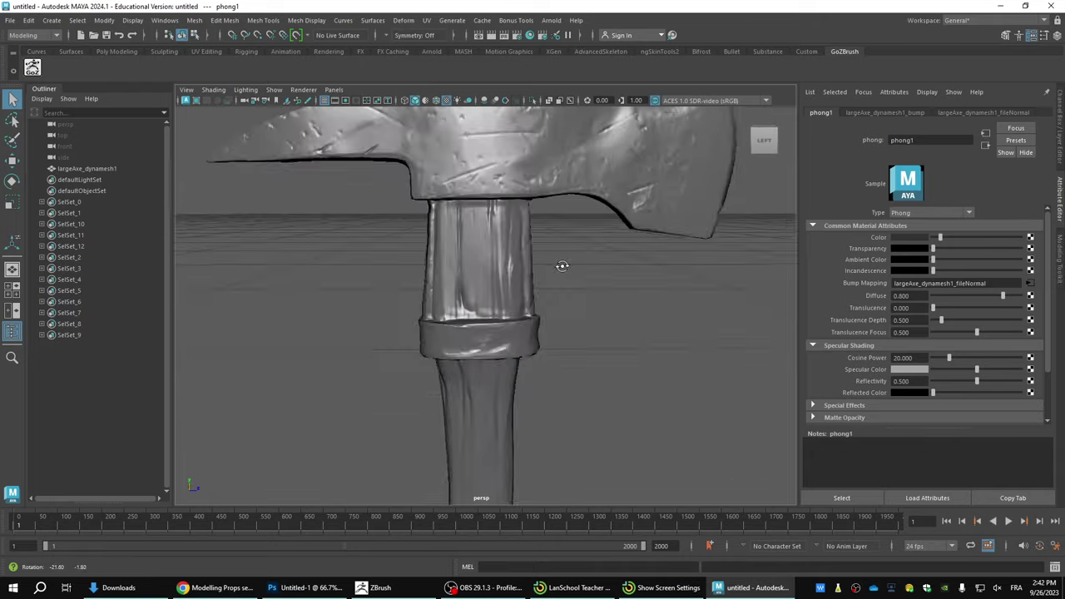
middle_click_drag(563, 268, 606, 148, "alt")
middle_click_drag(573, 379, 557, 248, "alt")
scroll(542, 361, "down", 4)
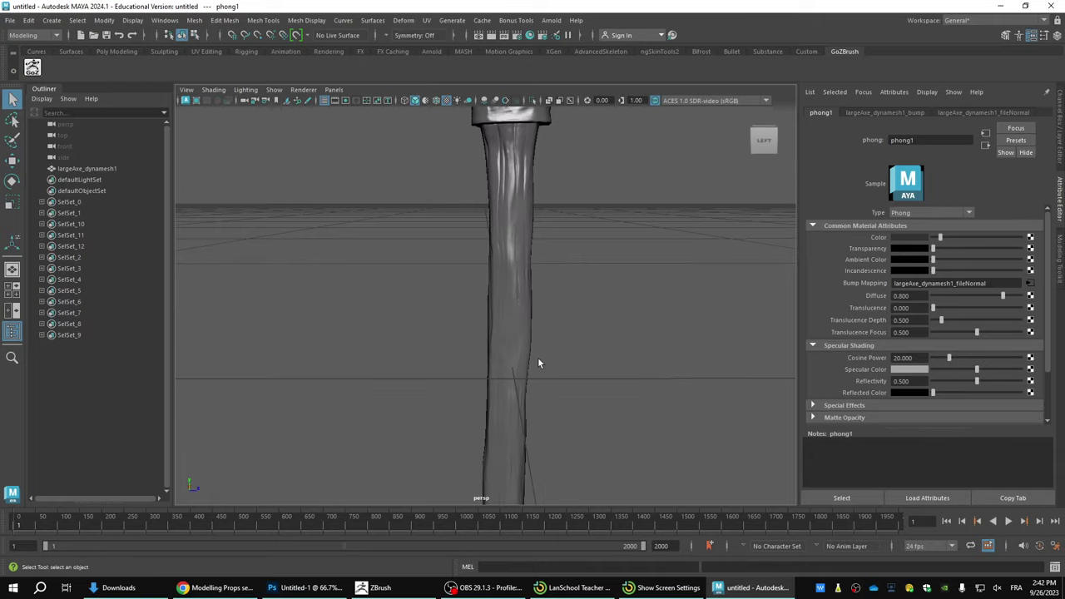
left_click_drag(538, 362, 516, 354, "alt")
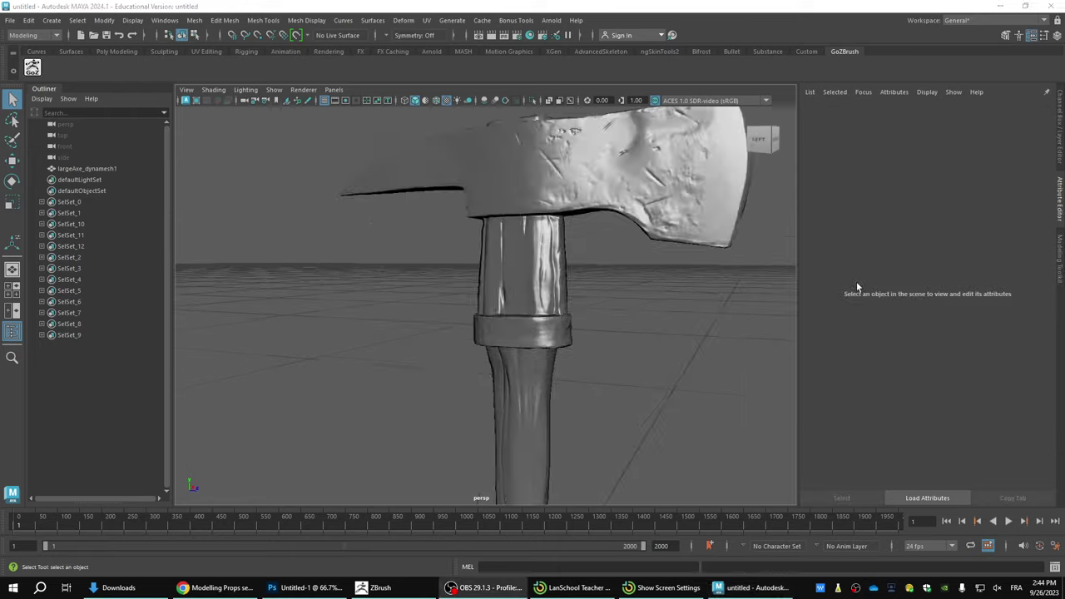
left_click_drag(682, 249, 624, 309, "alt")
Step: Select the axe mesh and turn on the Poly Count heads-up display
left_click(540, 196)
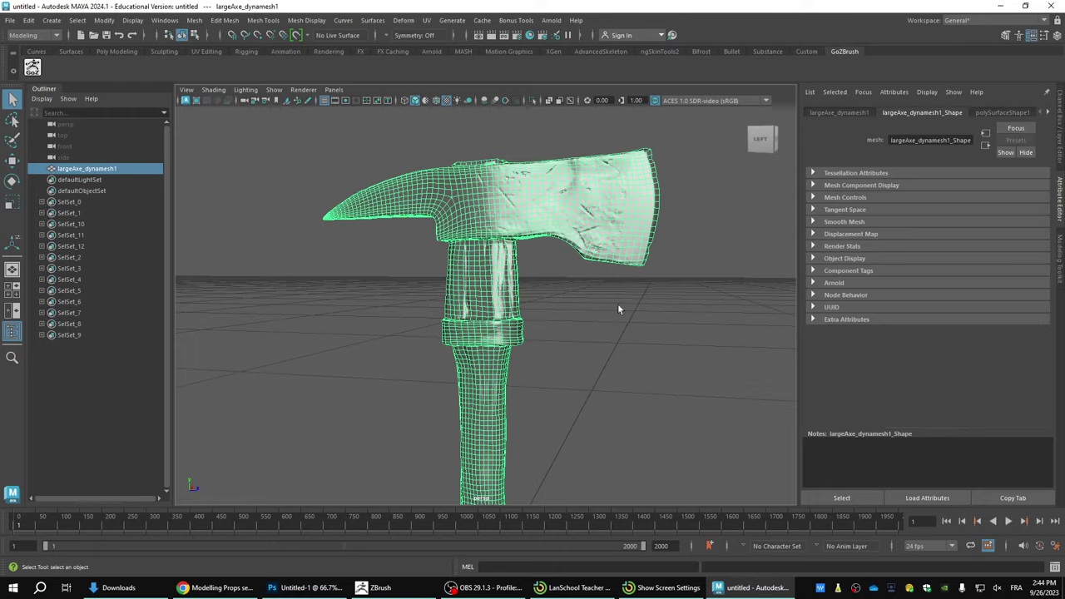
left_click(177, 25)
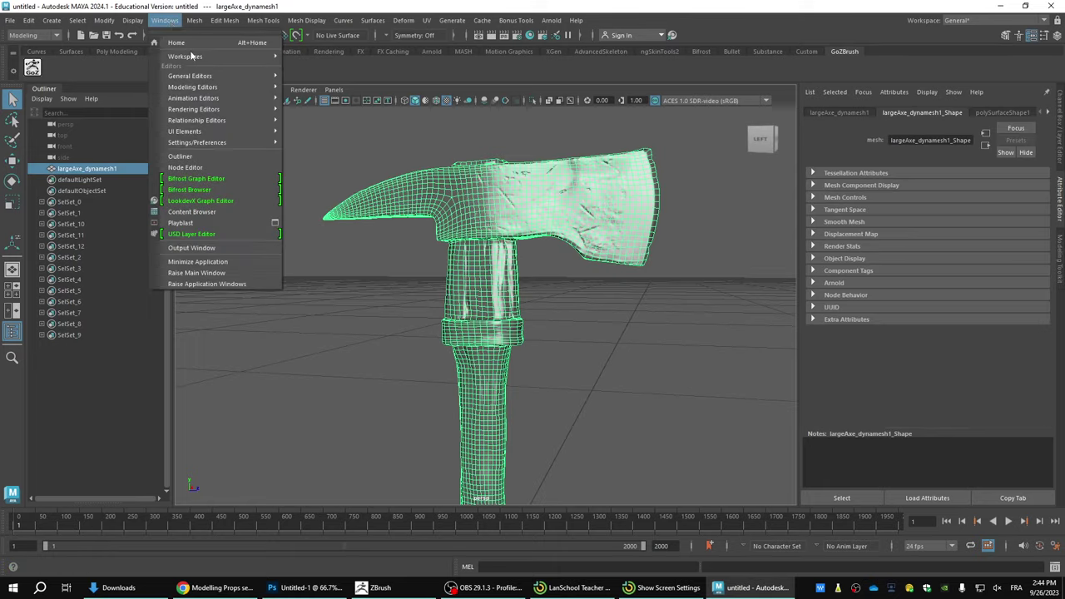
mouse_move(135, 22)
mouse_move(158, 62)
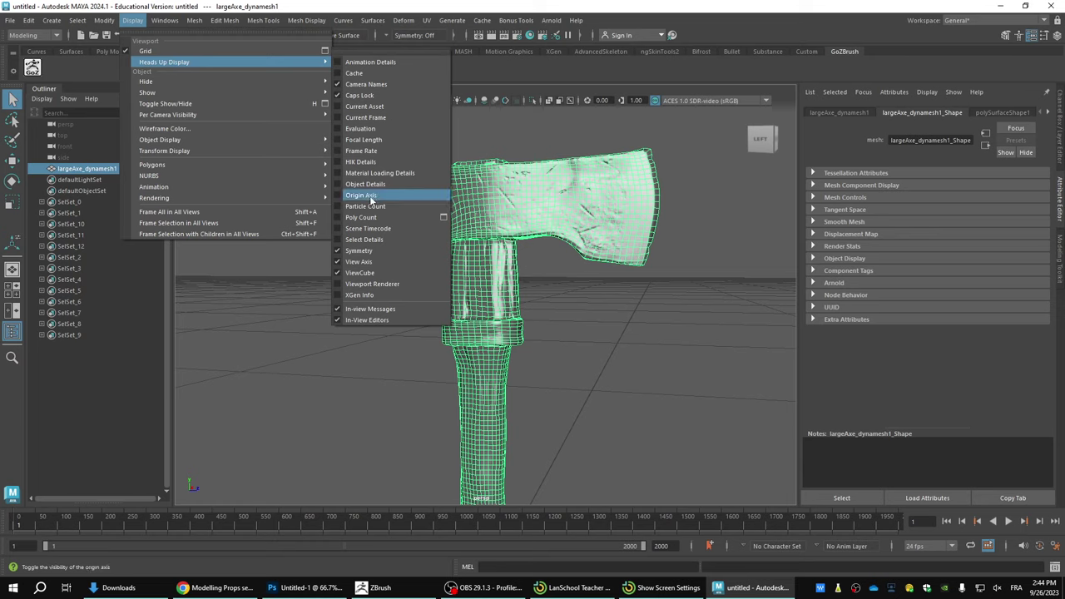
left_click(338, 217)
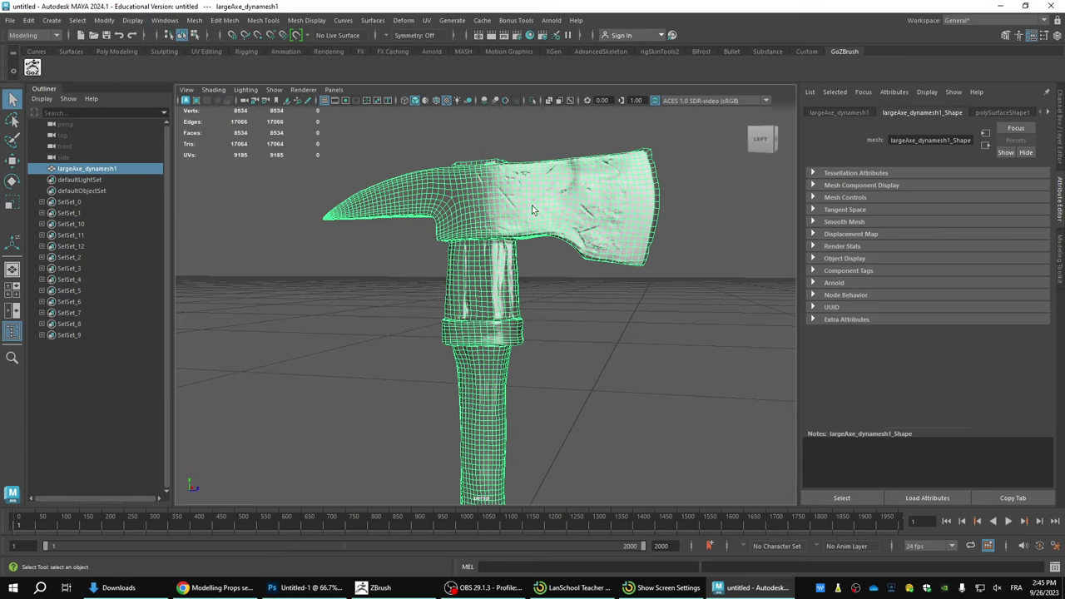
Step: Turn on smooth mesh preview for the selected axe and examine the smoothed head and its wireframe from several angles
key("3")
scroll(606, 227, "up", 5)
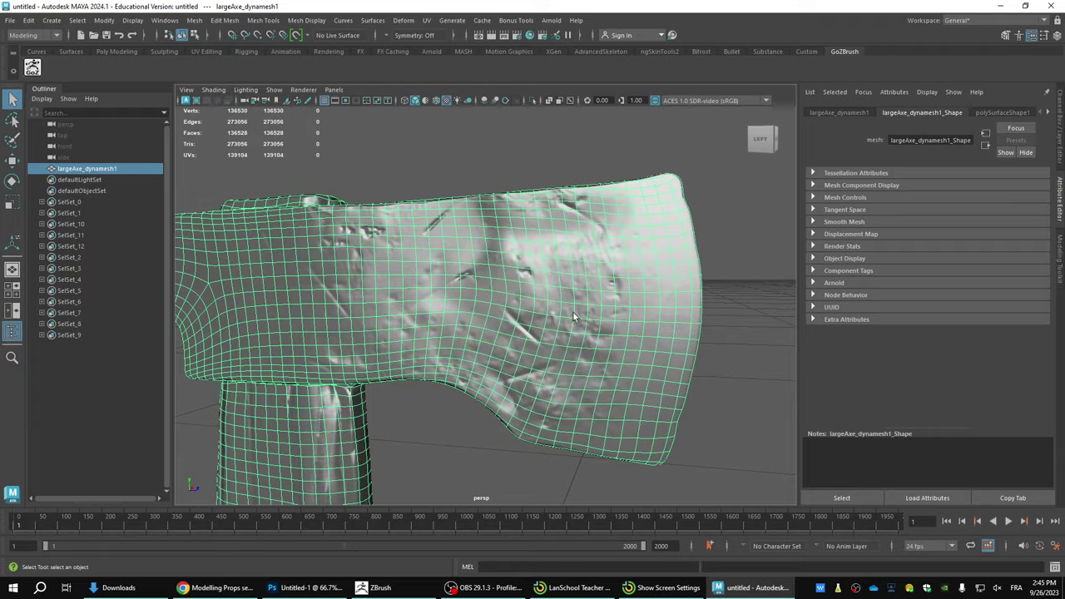
middle_click_drag(572, 311, 566, 261, "alt")
left_click(704, 214)
left_click(641, 255)
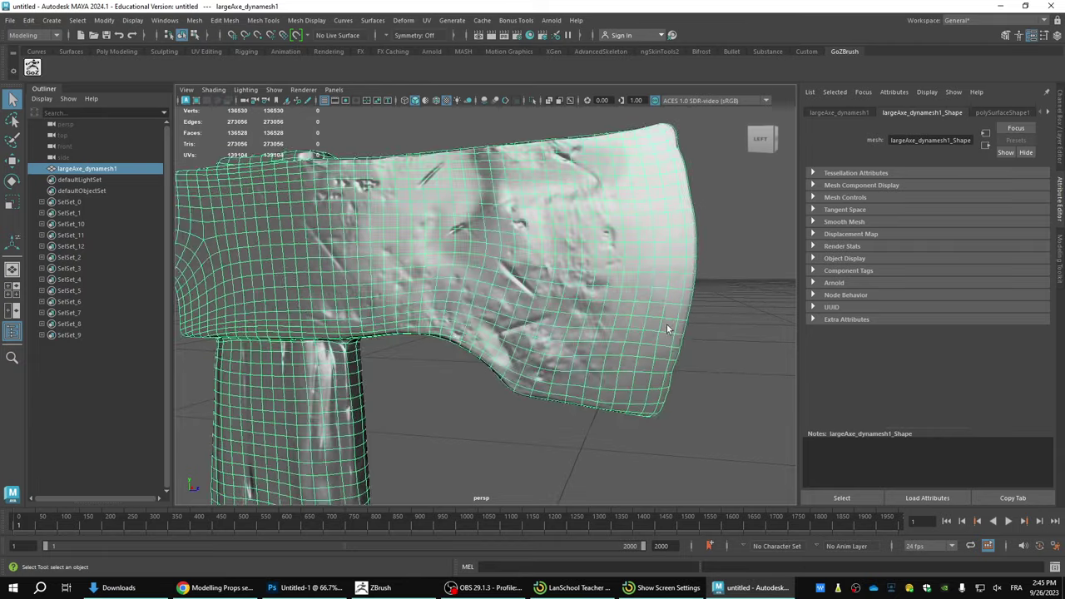
left_click_drag(666, 325, 657, 302, "alt")
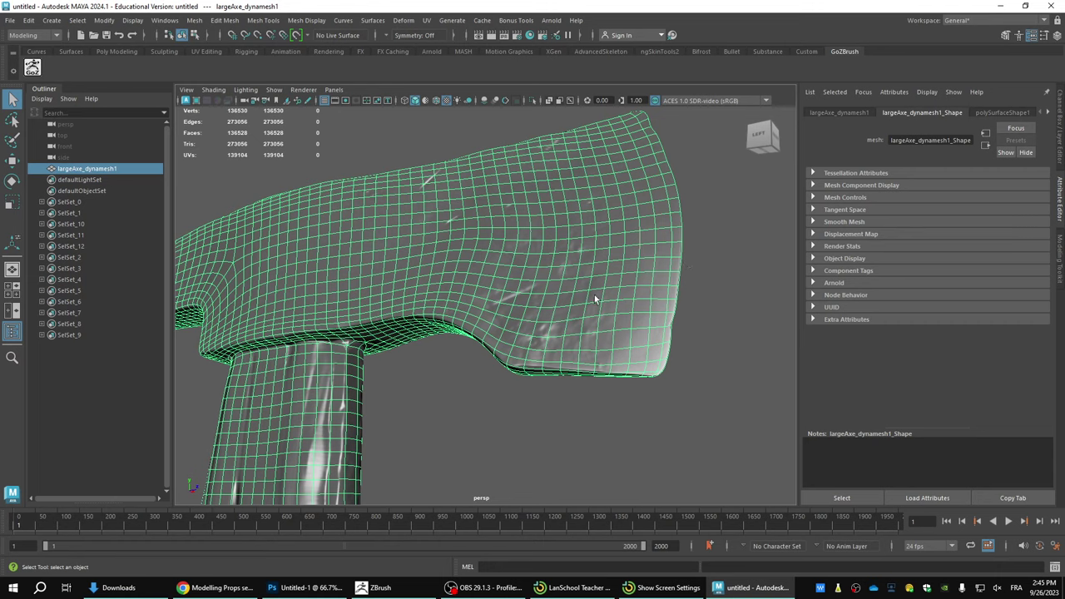
left_click_drag(594, 294, 539, 322, "alt")
left_click(612, 398)
scroll(613, 327, "down", 5)
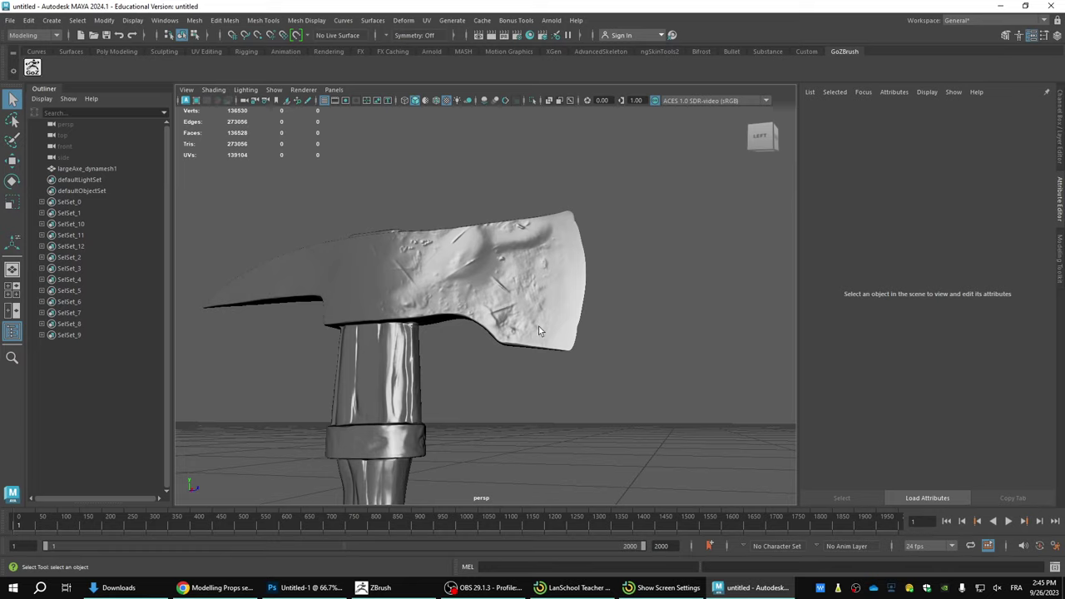
Step: Change the viewport background to solid black and frame the axe head
key("alt+b")
key("alt+b")
key("alt+b")
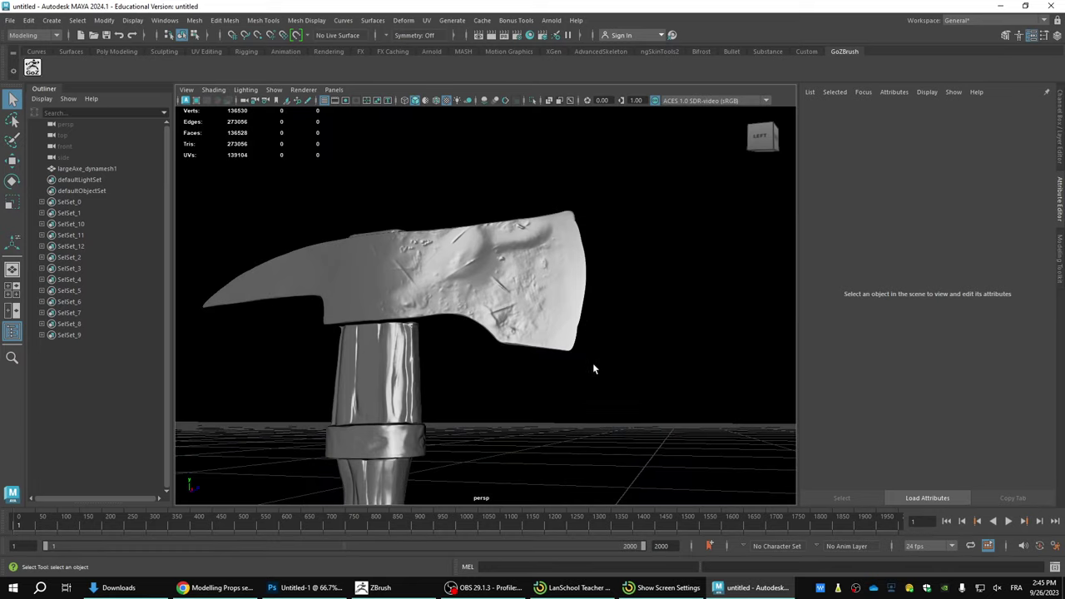
right_click_drag(594, 302, 613, 301, "alt")
middle_click_drag(613, 301, 625, 303, "alt")
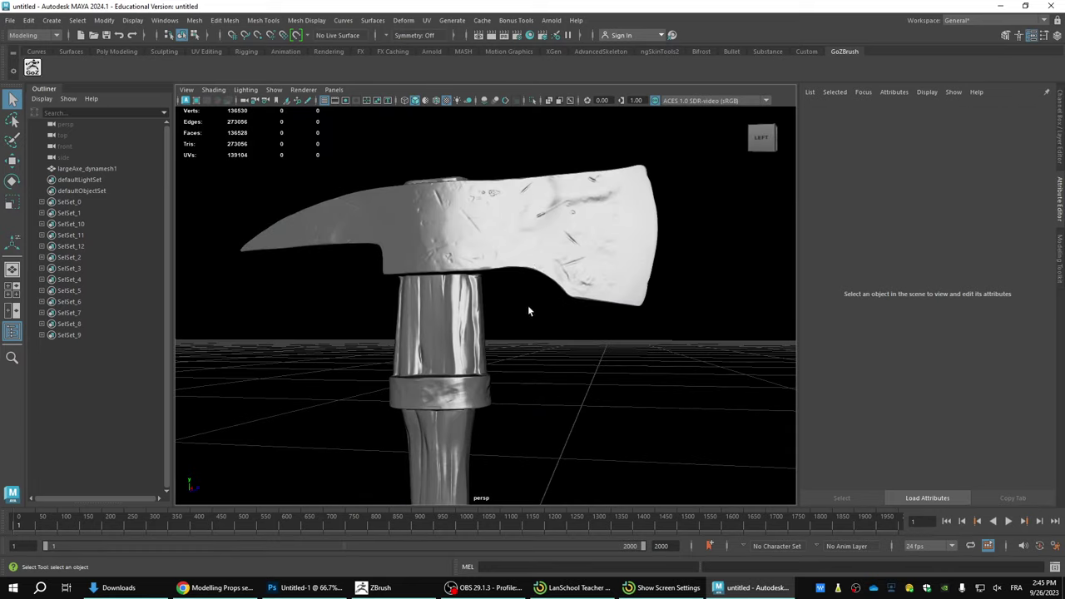
Step: Turn off the axe's smooth preview and inspect the unsmoothed head with its normal map
left_click(538, 250)
key("1")
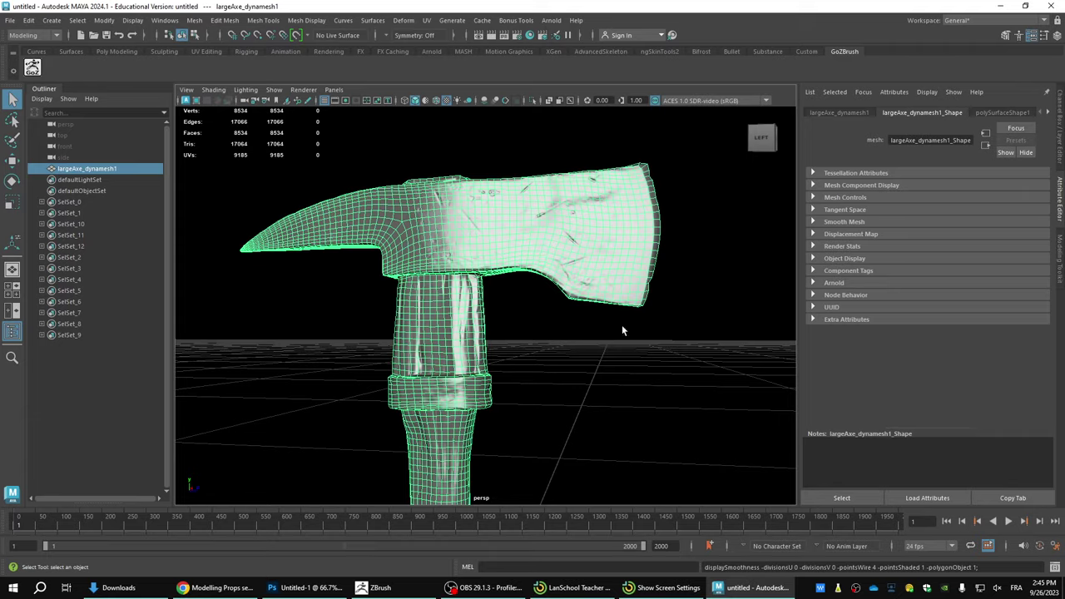
left_click(684, 372)
left_click_drag(686, 367, 657, 343, "alt")
left_click(618, 259)
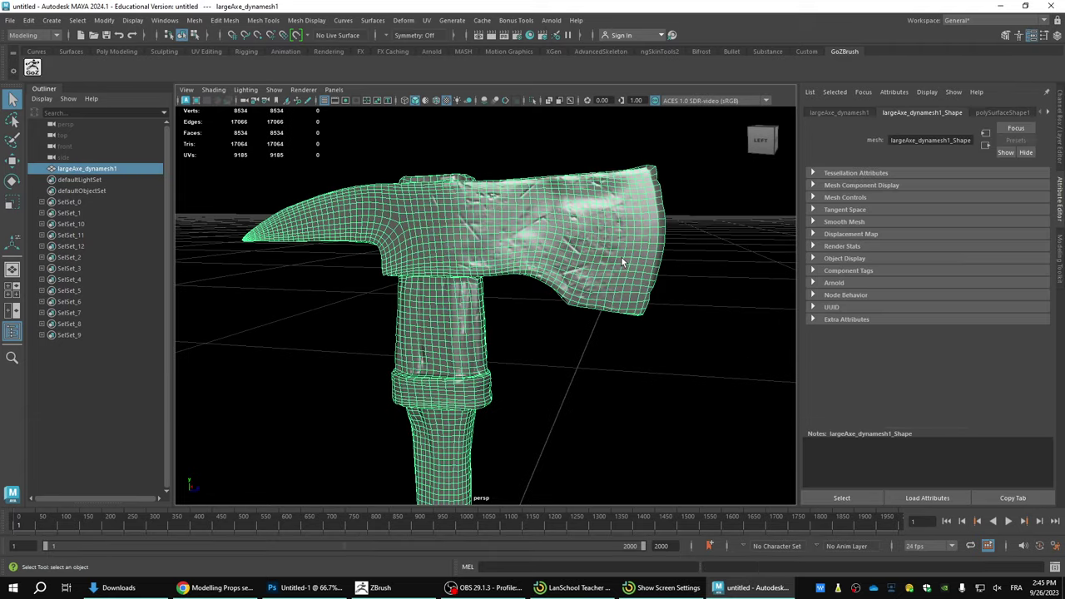
Step: Turn the axe's smooth mesh preview back on and set its preview division levels to 1
key("3")
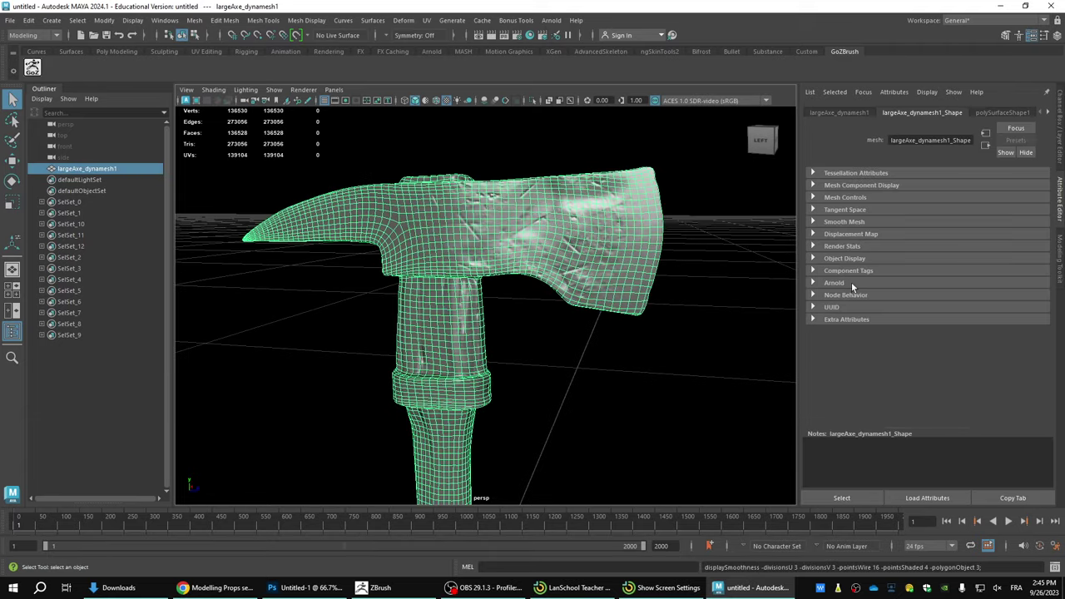
left_click(841, 223)
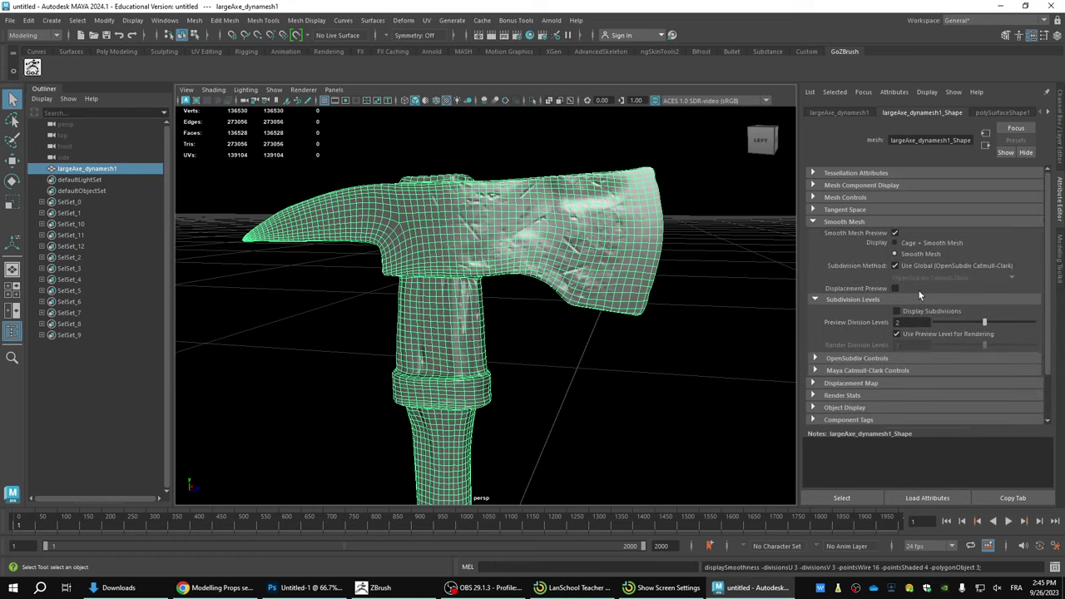
key("1")
key("3")
left_click(895, 233)
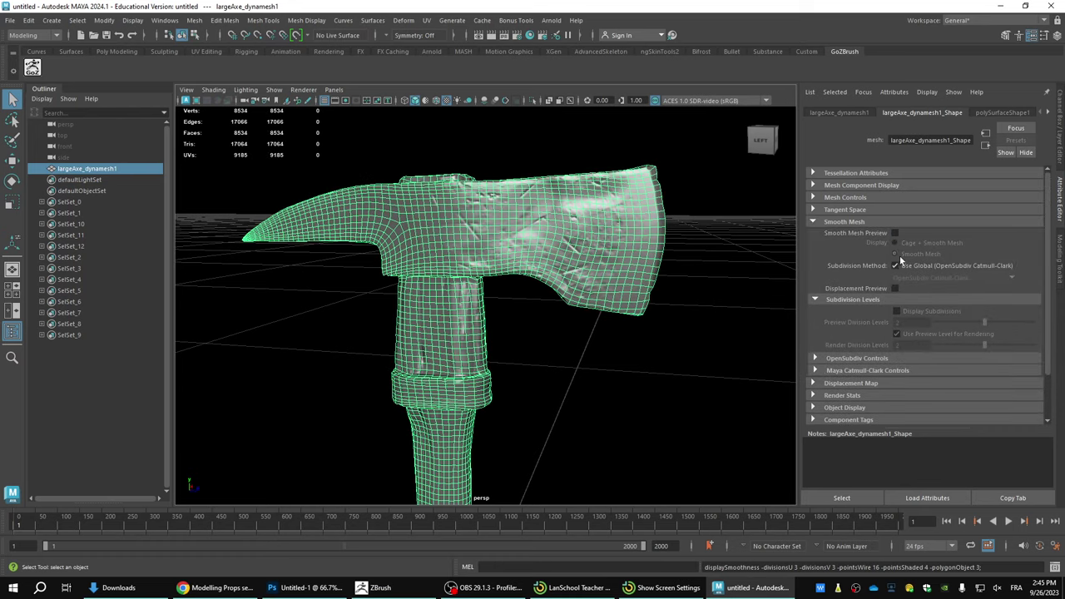
left_click(895, 234)
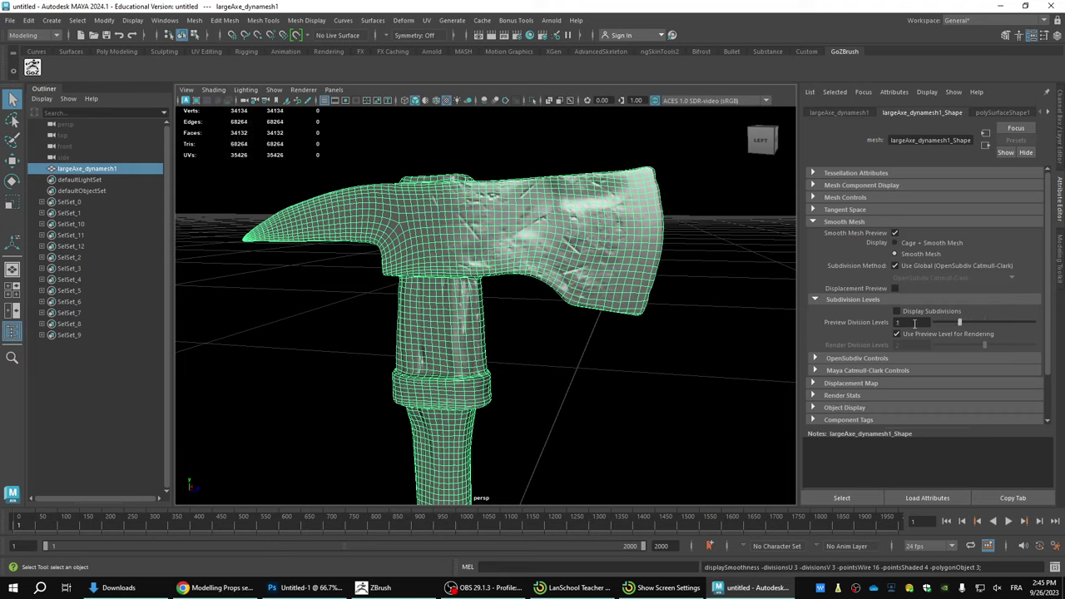
Step: Deselect the axe and examine the smoothed, normal-mapped head, collar and handle from several angles and distances
left_click(702, 318)
left_click(605, 239)
left_click_drag(716, 315, 639, 309, "alt")
left_click(697, 306)
middle_click_drag(648, 231, 623, 306, "alt")
left_click_drag(623, 306, 718, 280, "alt")
middle_click_drag(435, 175, 435, 129, "alt")
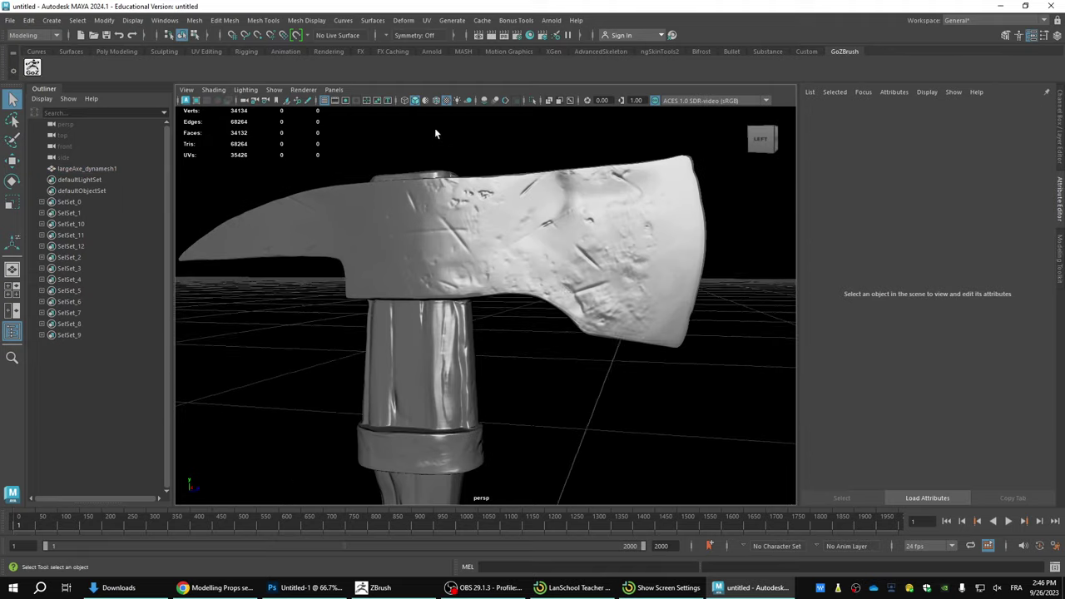
left_click_drag(608, 291, 581, 285, "alt")
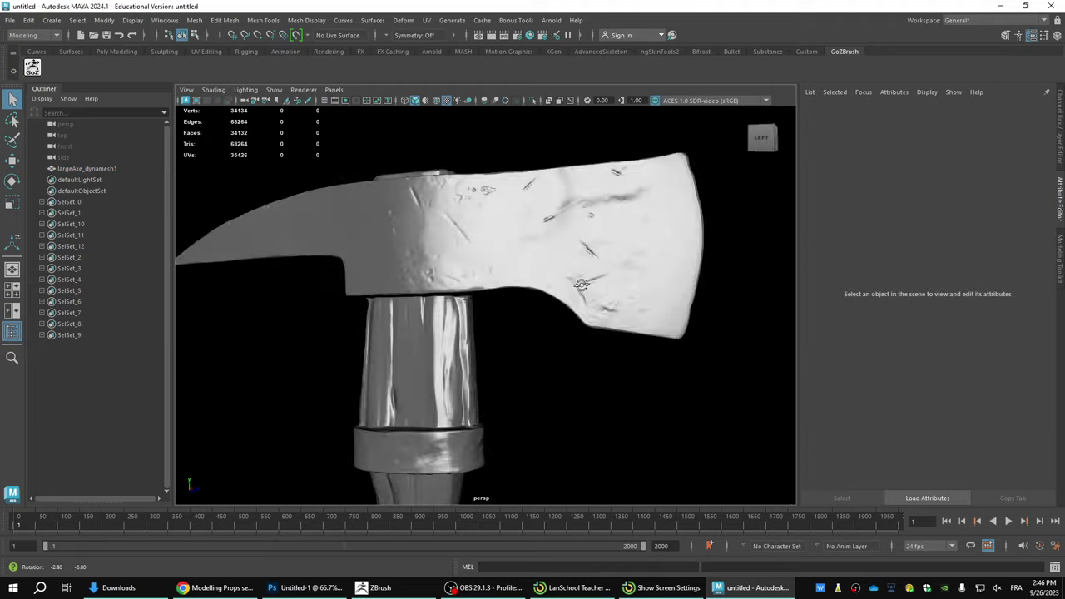
scroll(554, 223, "down", 6)
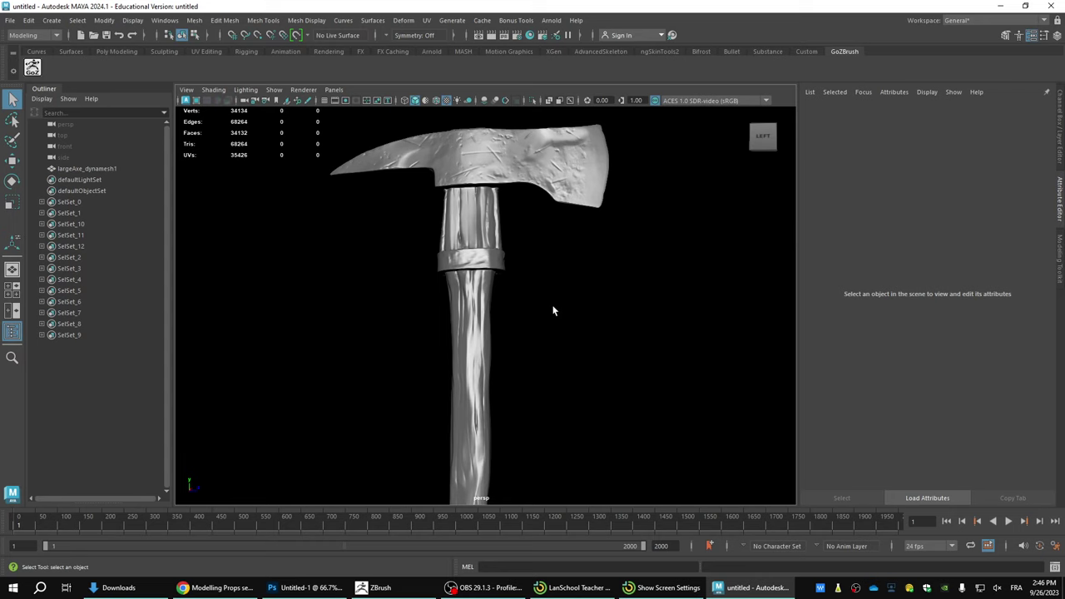
left_click_drag(530, 323, 416, 221, "alt")
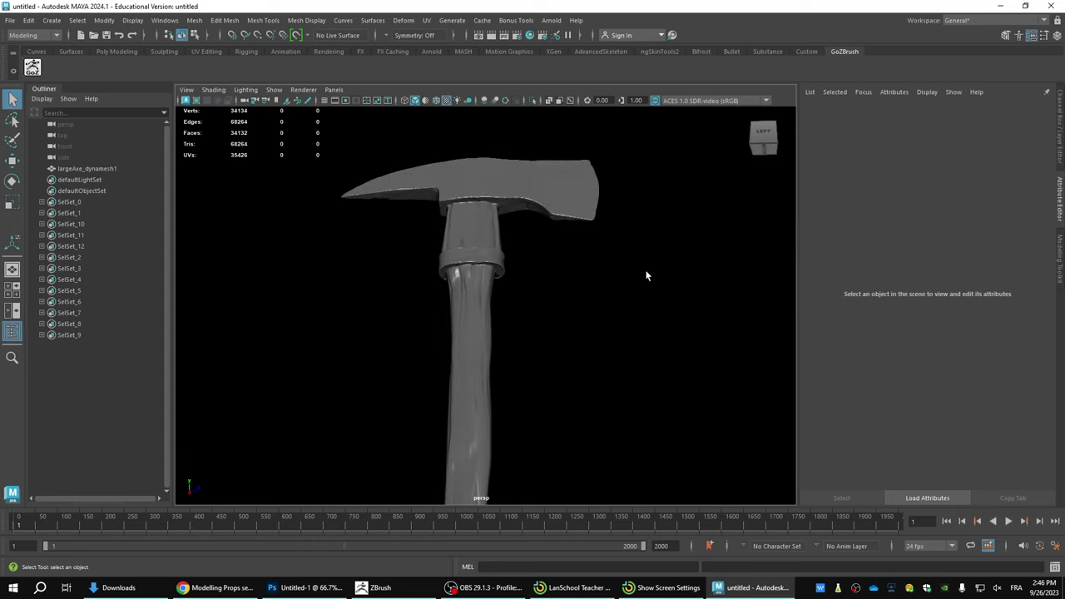
mouse_move(646, 275)
left_mouse_down("alt")
mouse_move(626, 279)
mouse_move(630, 321)
left_mouse_up("alt")
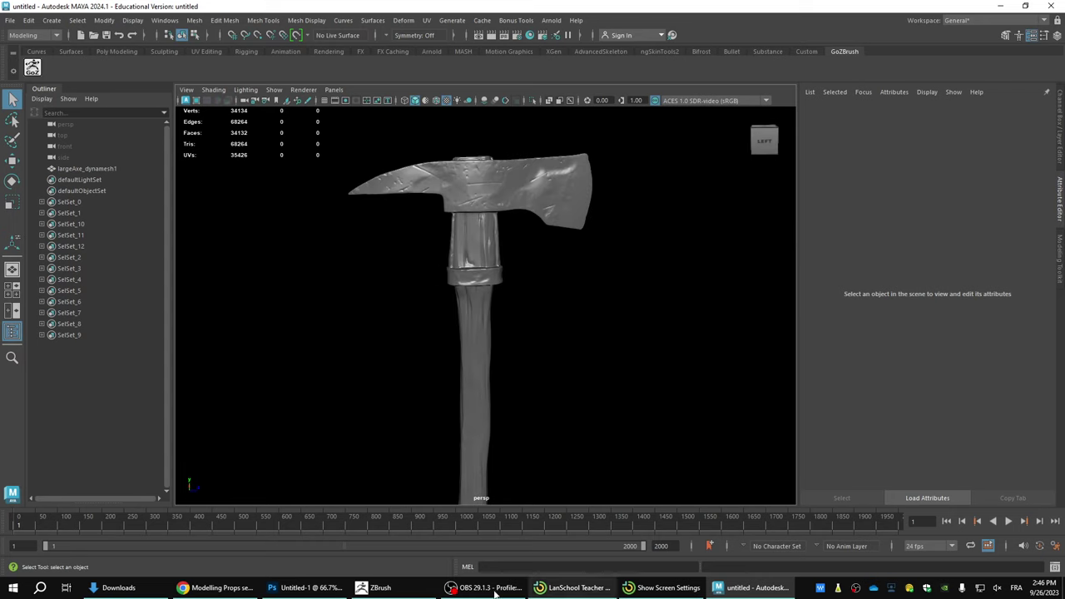
Step: Switch to ZBrush to view the axe's low-poly mesh, and return to Maya to compare the normal-mapped handle and collar
left_click(373, 587)
left_click_drag(687, 338, 694, 304)
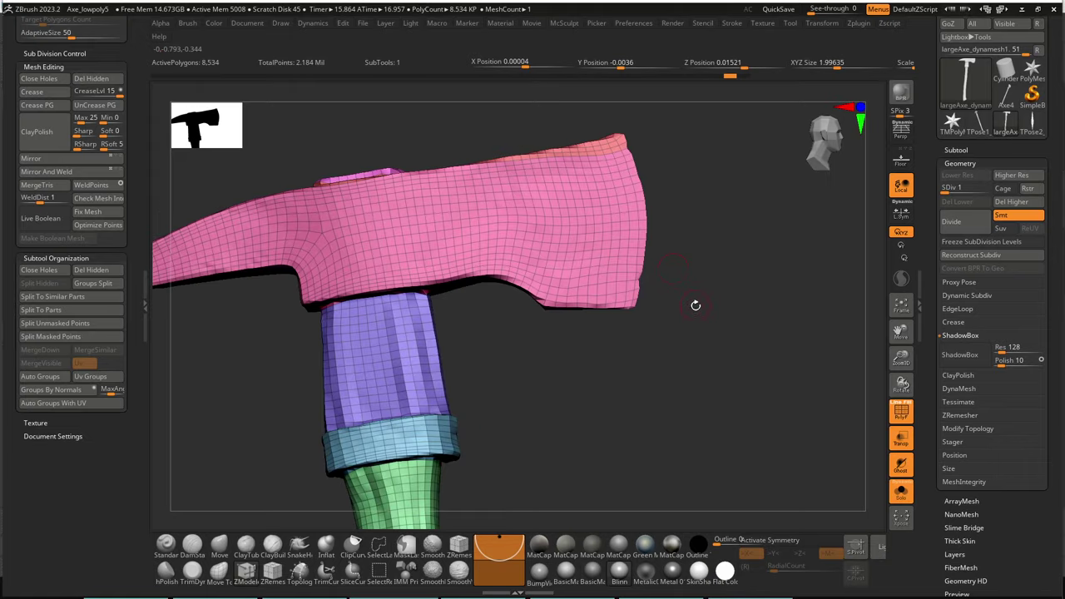
key("alt+Tab")
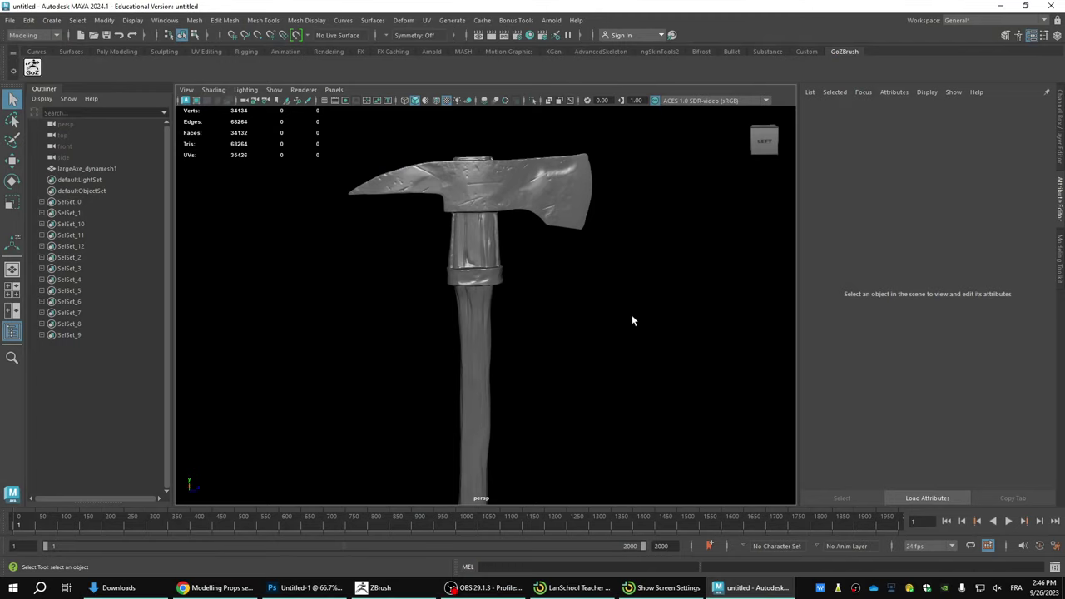
mouse_move(631, 314)
left_mouse_down("alt")
mouse_move(592, 295)
mouse_move(616, 325)
left_mouse_up("alt")
scroll(594, 305, "up", 3)
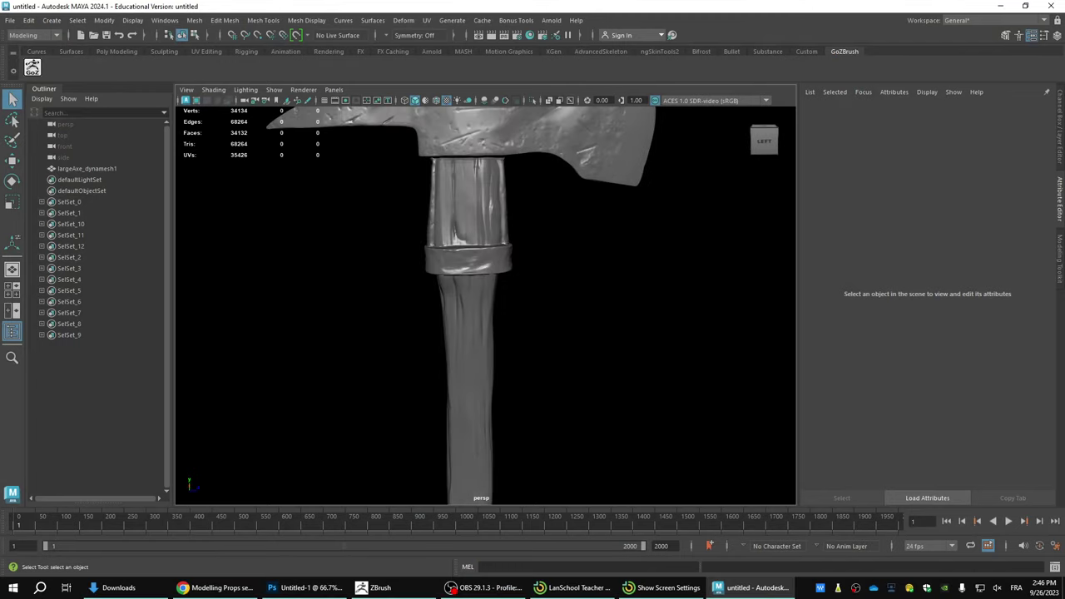